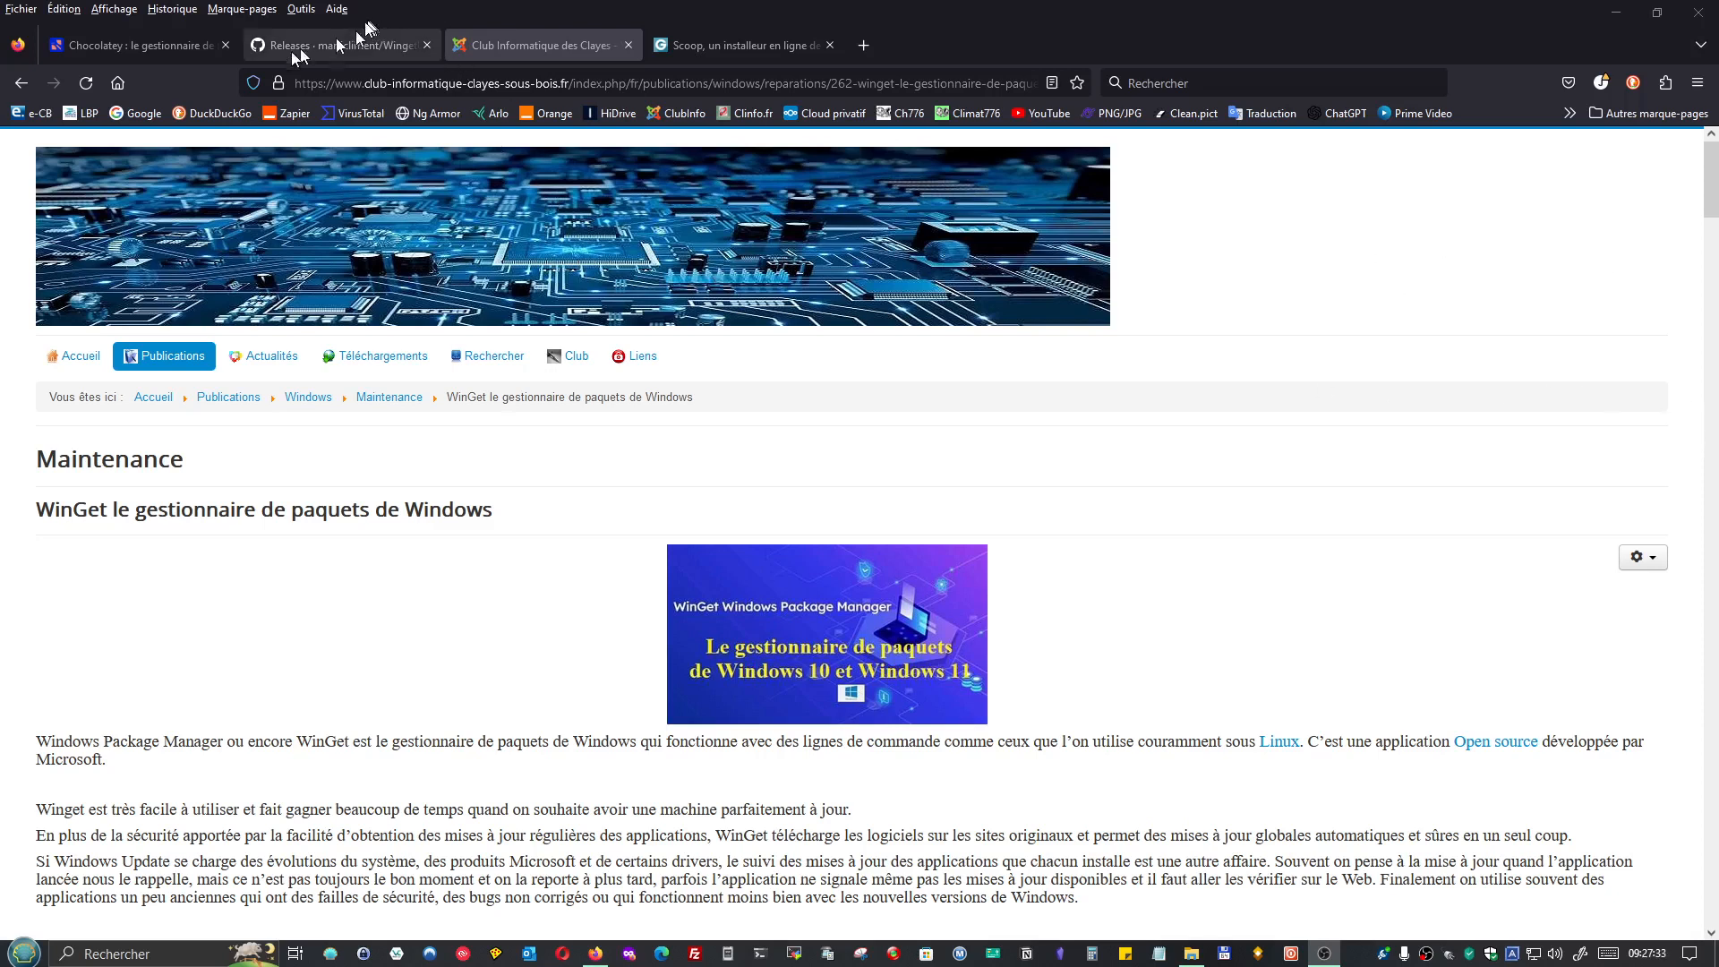
# Look through the open Le Crabe Info article on Chocolatey and the Geekzone article on Scoop.
pyautogui.click(96, 44)
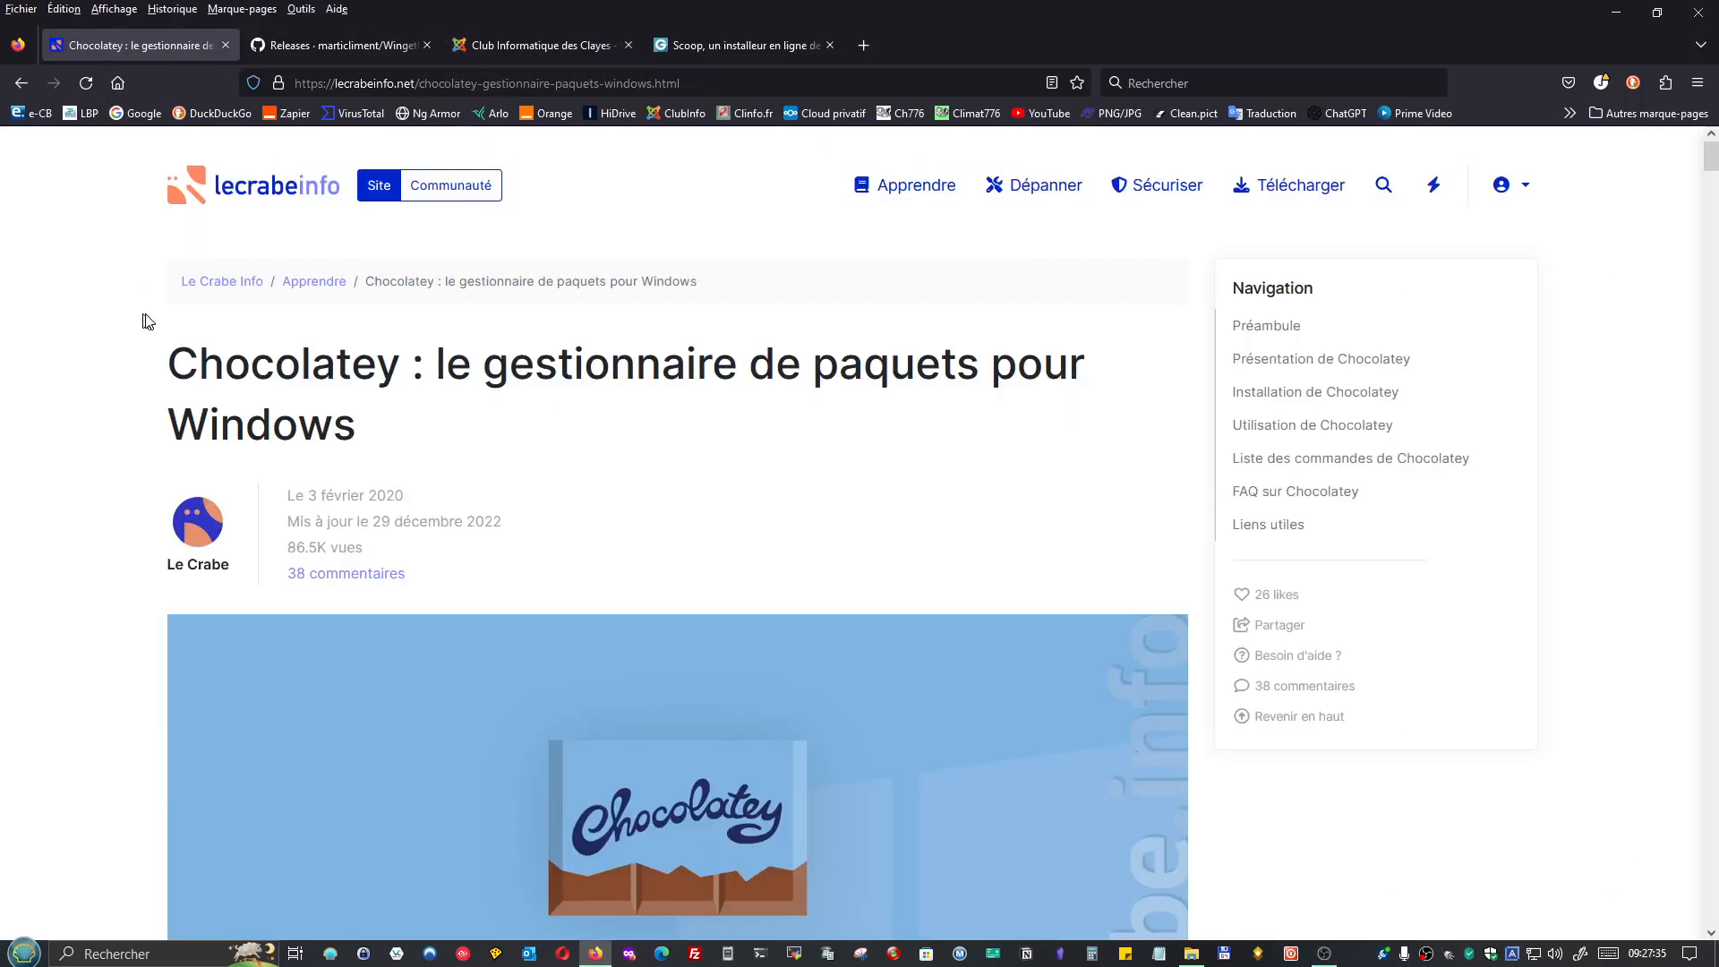
pyautogui.scroll(-2, 154, 318)
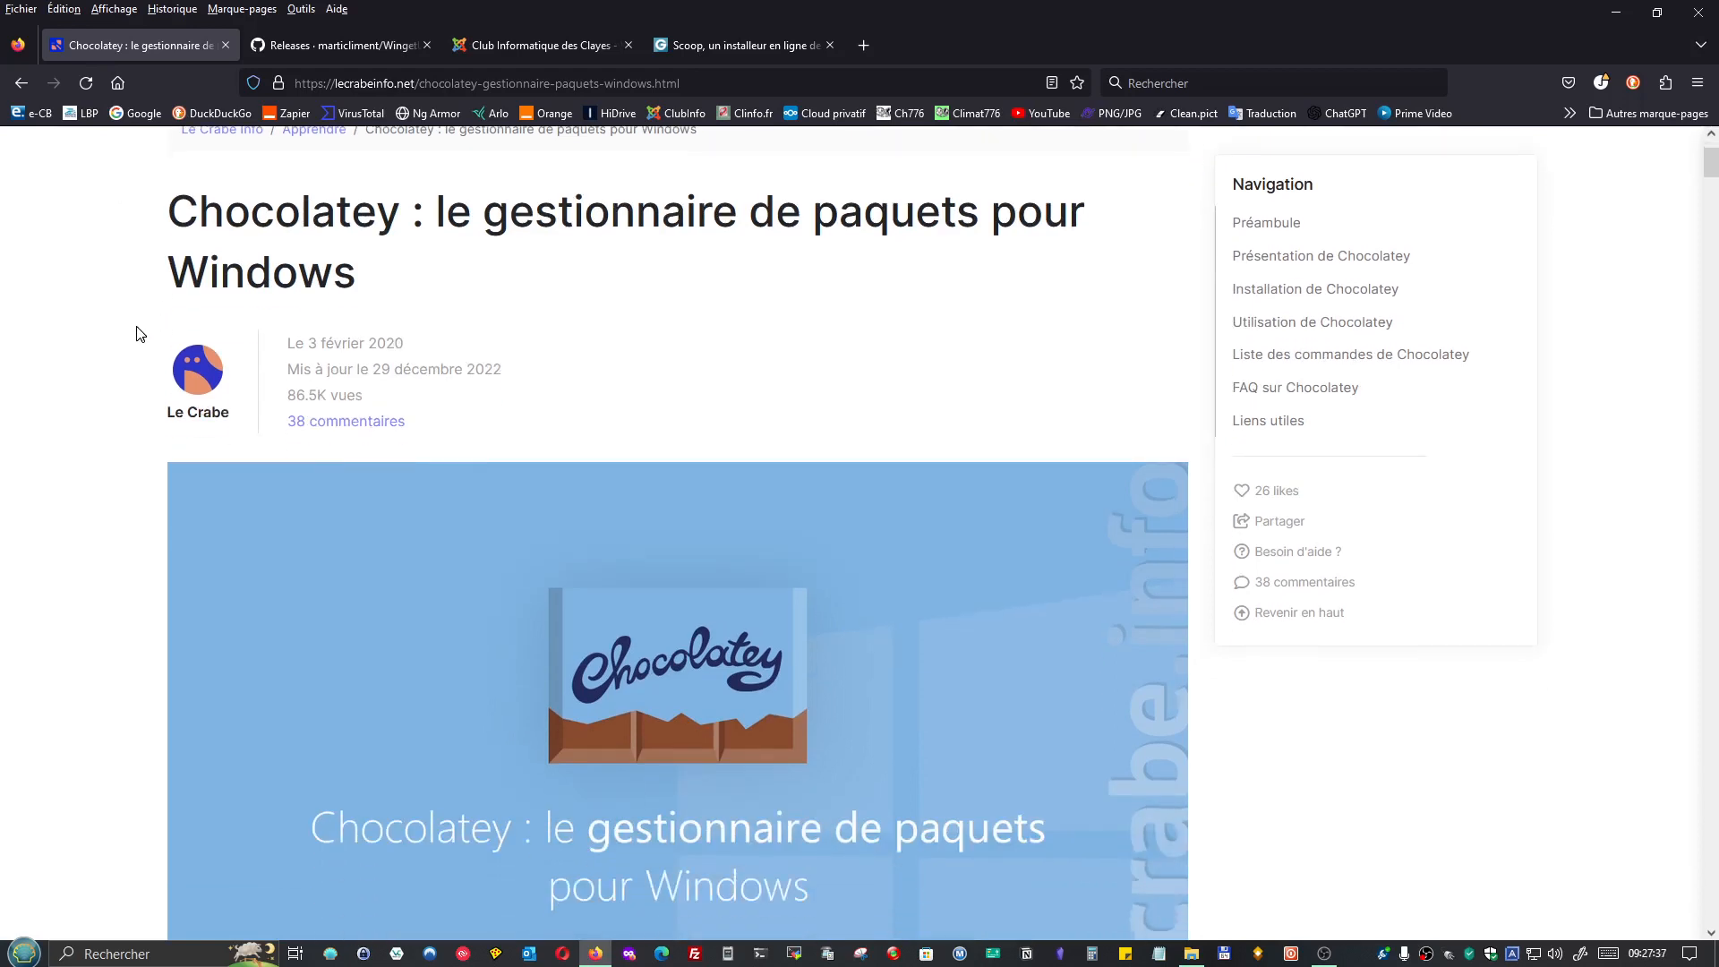
pyautogui.scroll(-5, 127, 340)
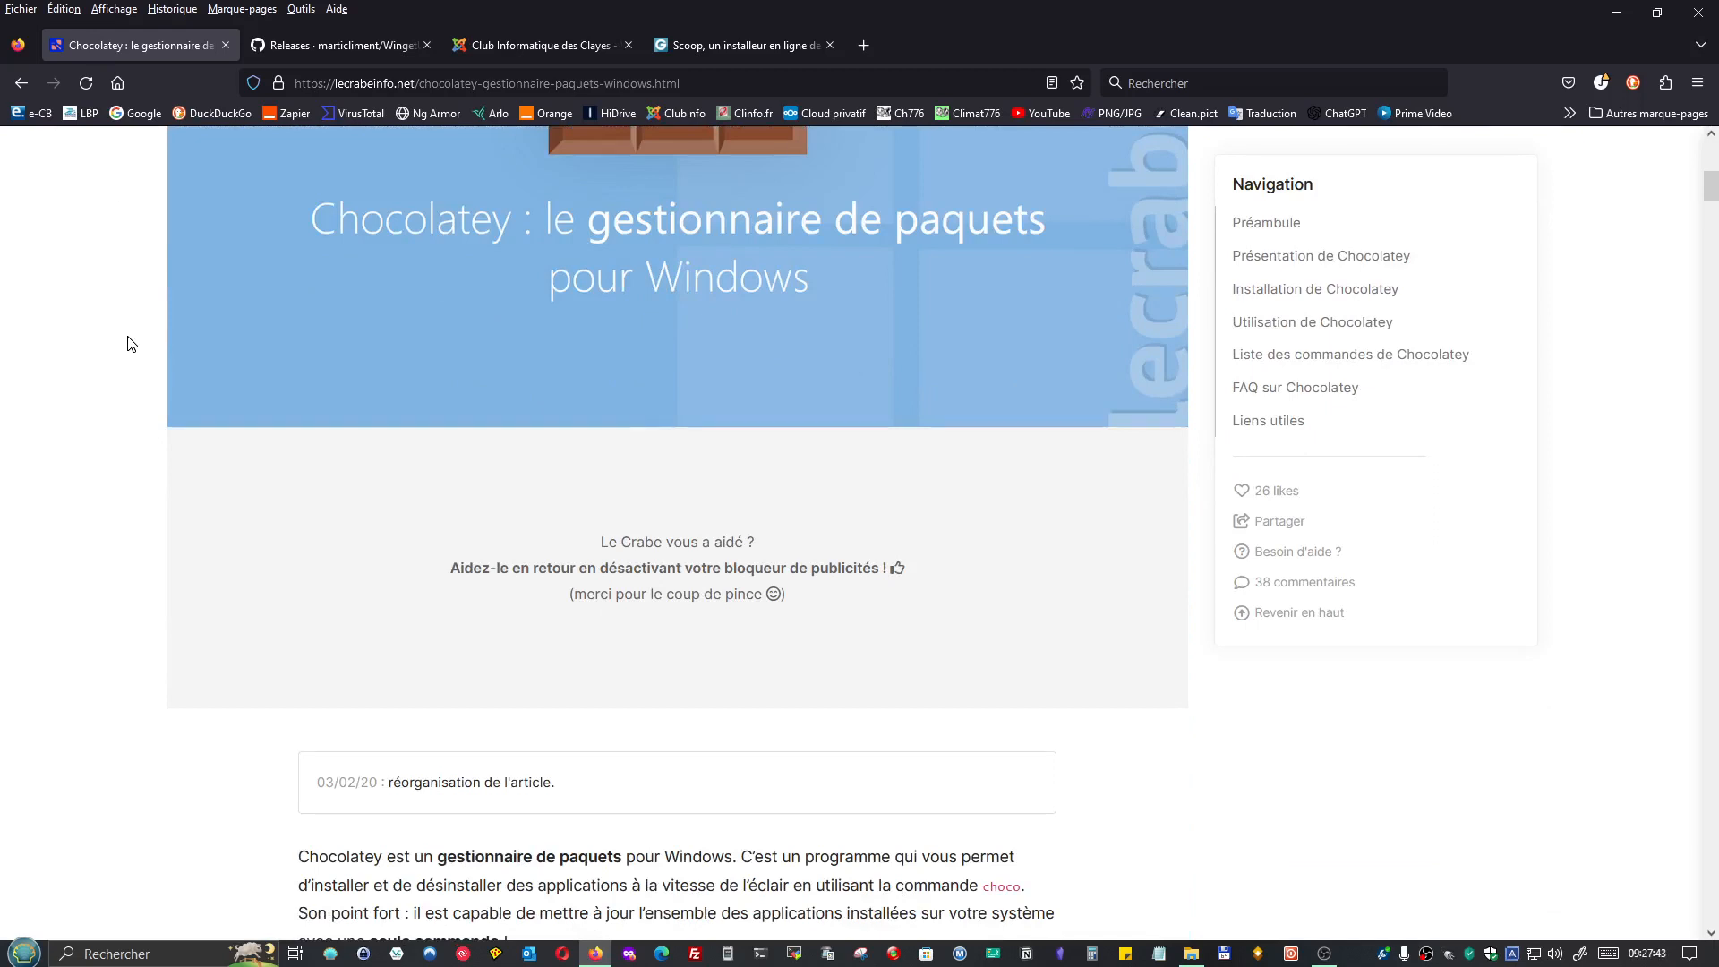
pyautogui.scroll(-7, 132, 342)
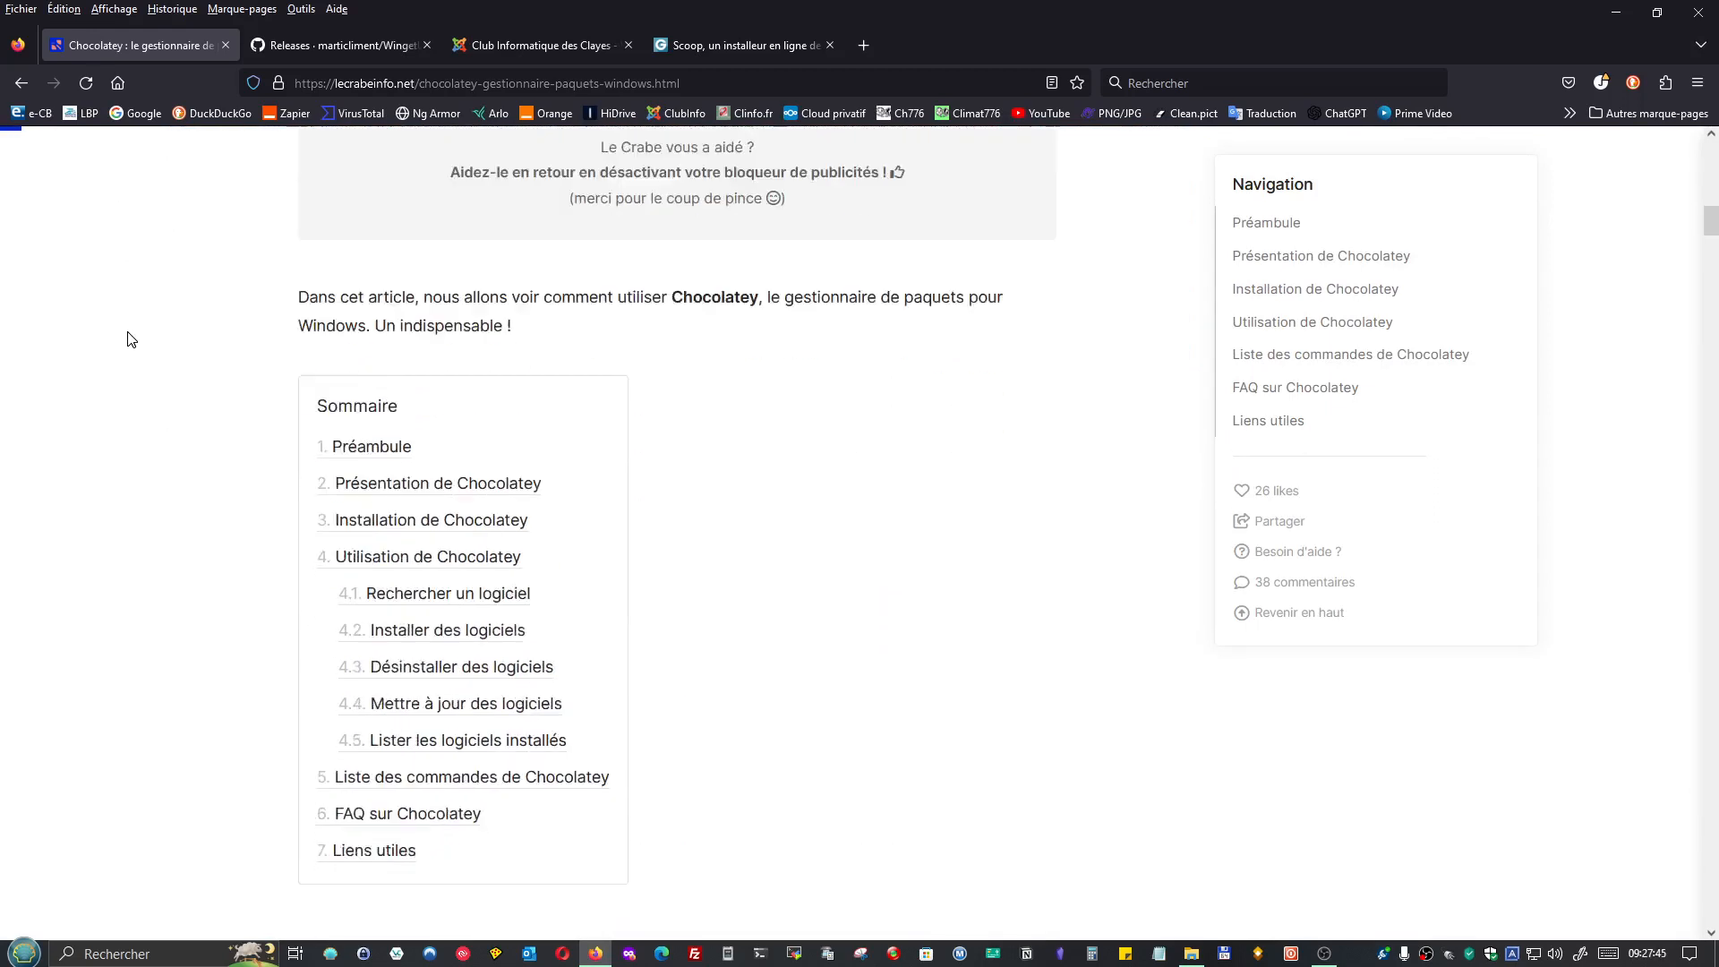
pyautogui.scroll(12, 131, 339)
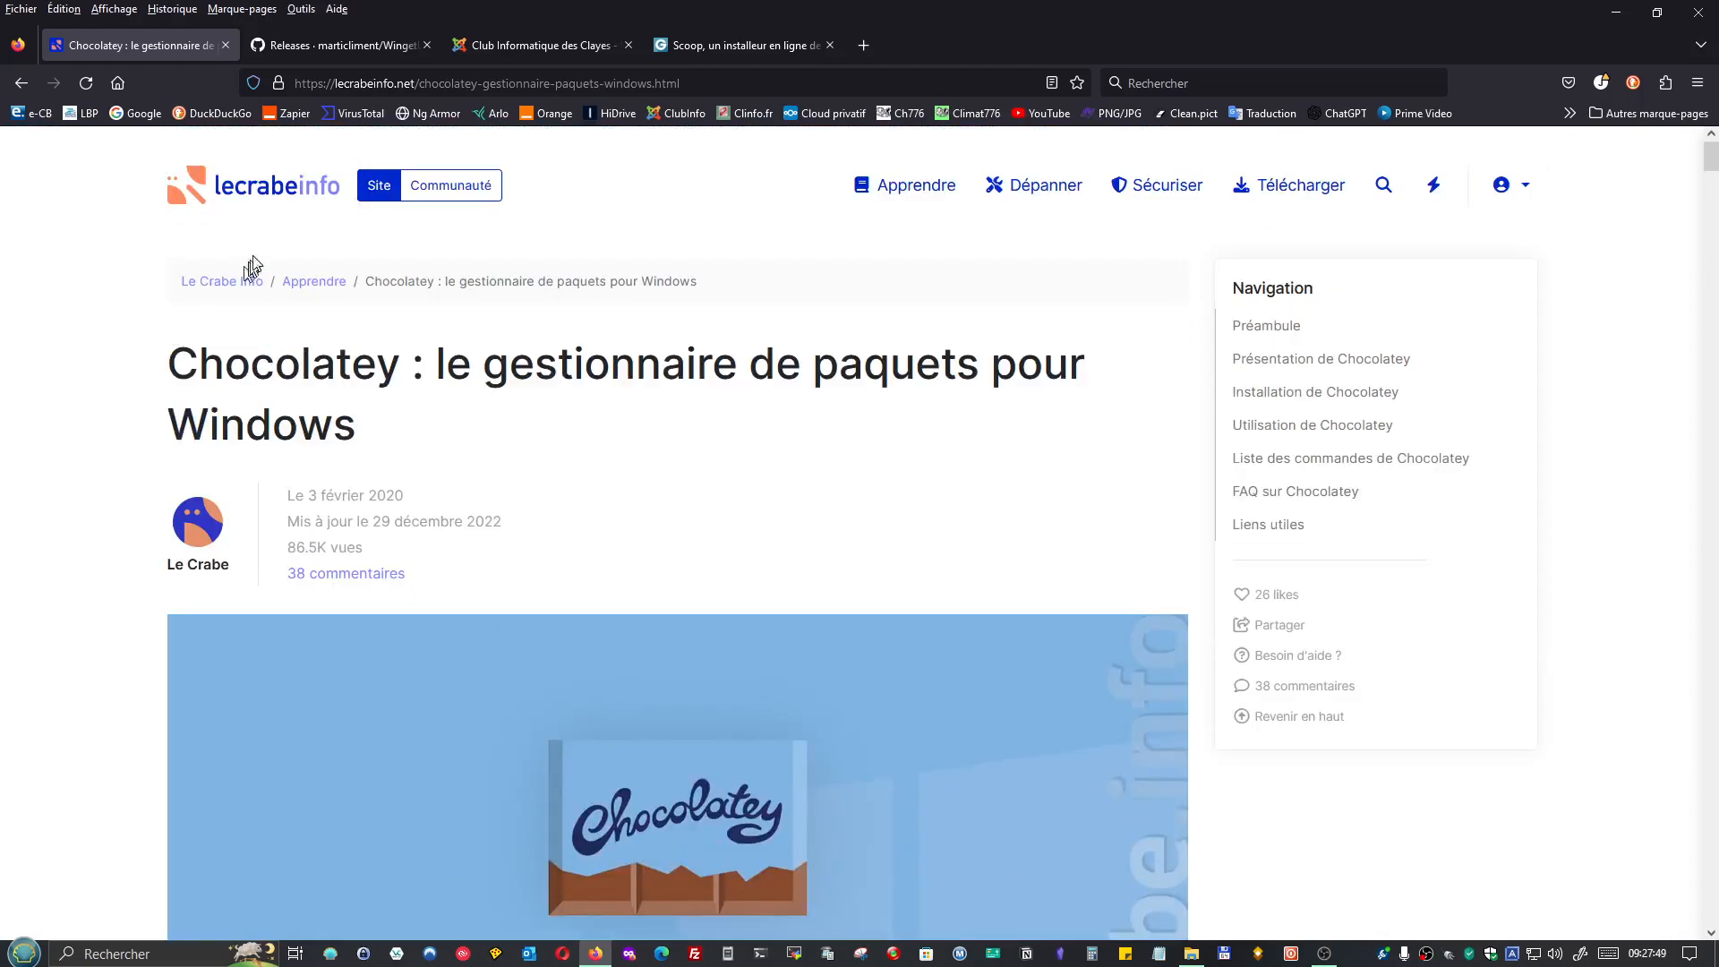
pyautogui.click(684, 51)
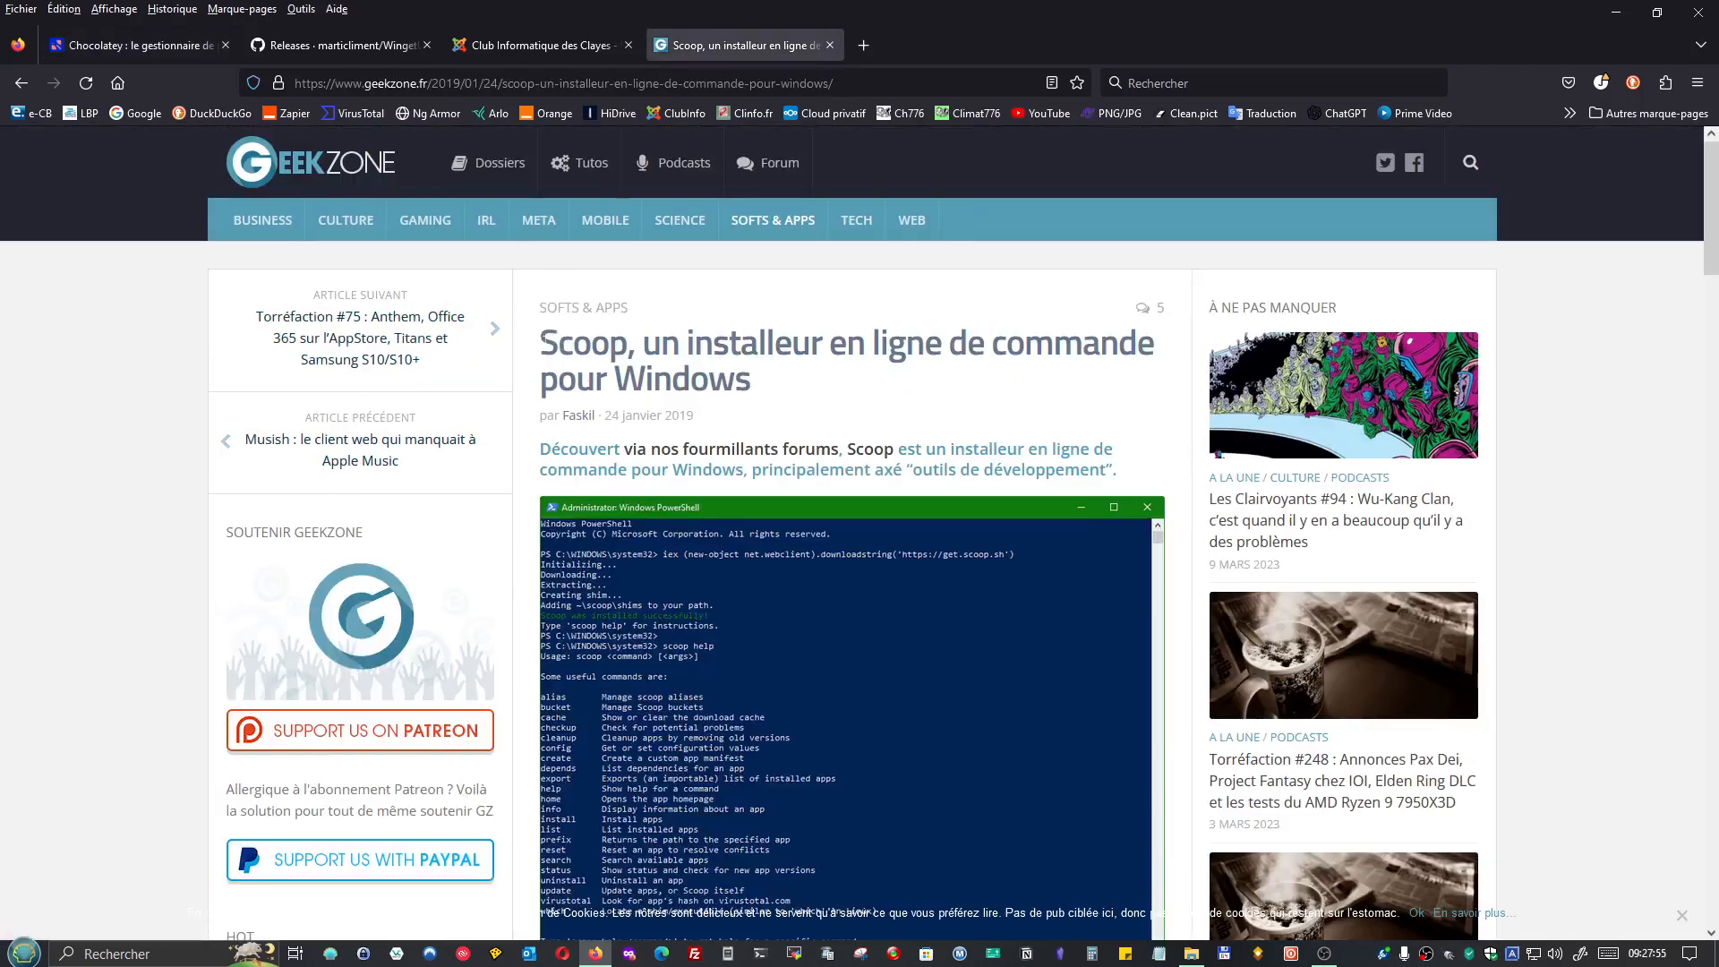
pyautogui.moveTo(541, 339); pyautogui.dragTo(686, 344)
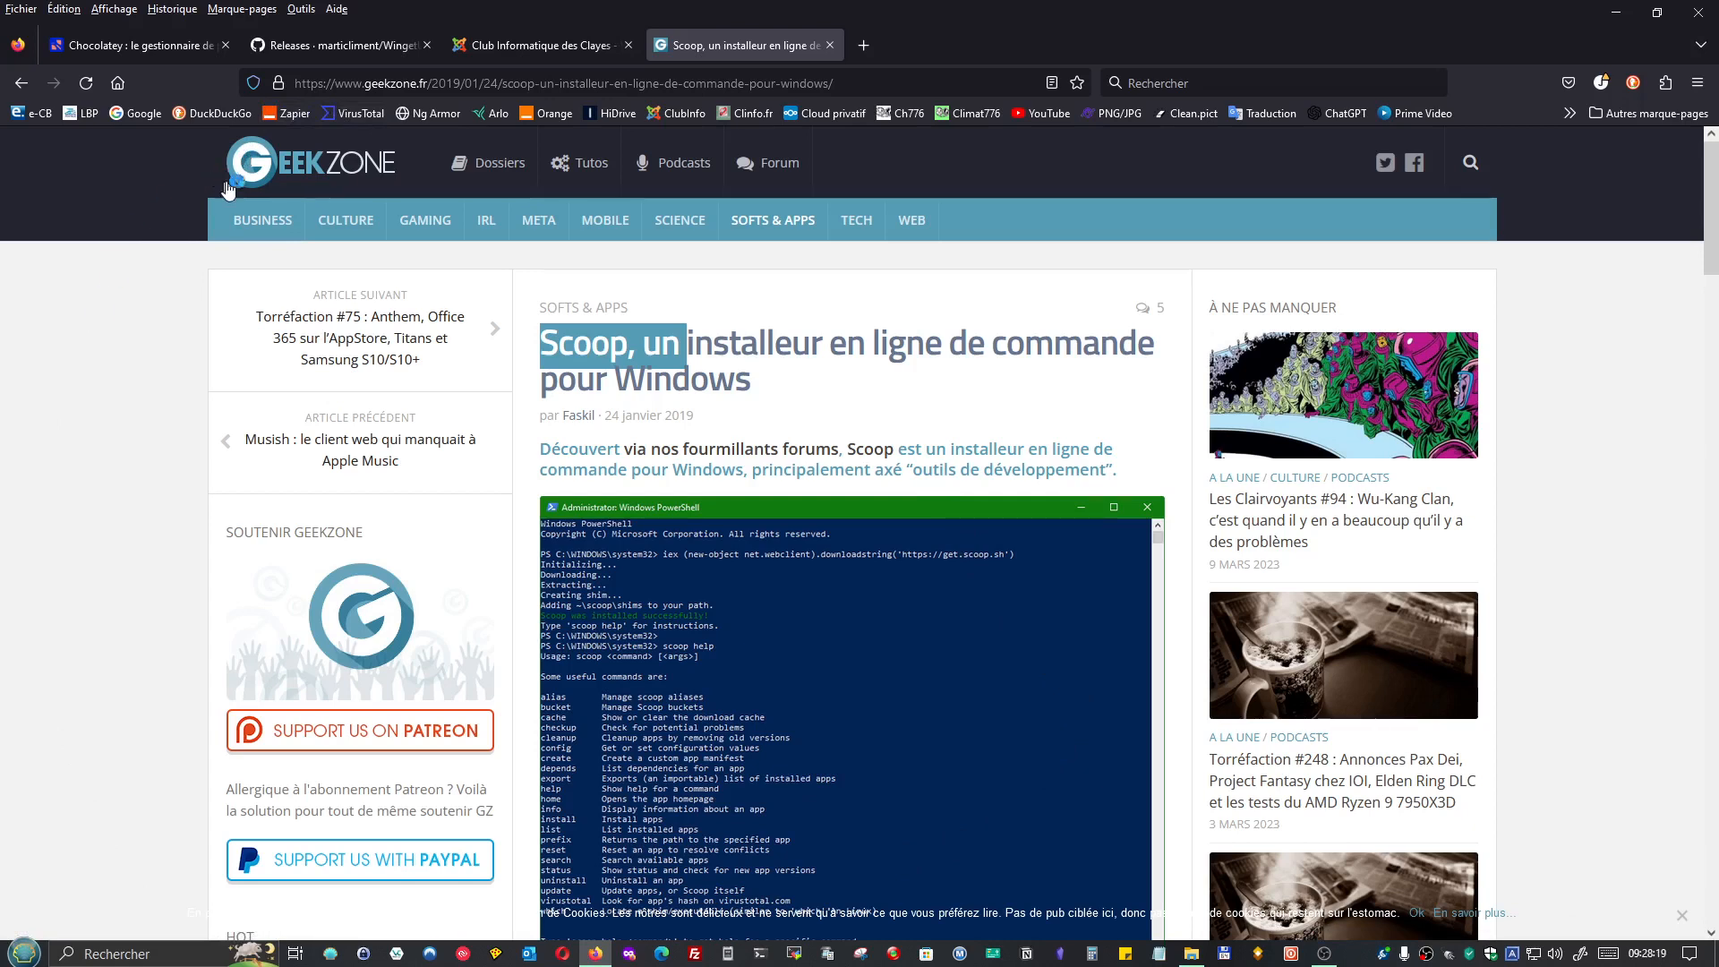
# Examine the WingetUI releases page on GitHub, including the 1.6.2 (release 2) changelog and its installer asset.
pyautogui.click(347, 45)
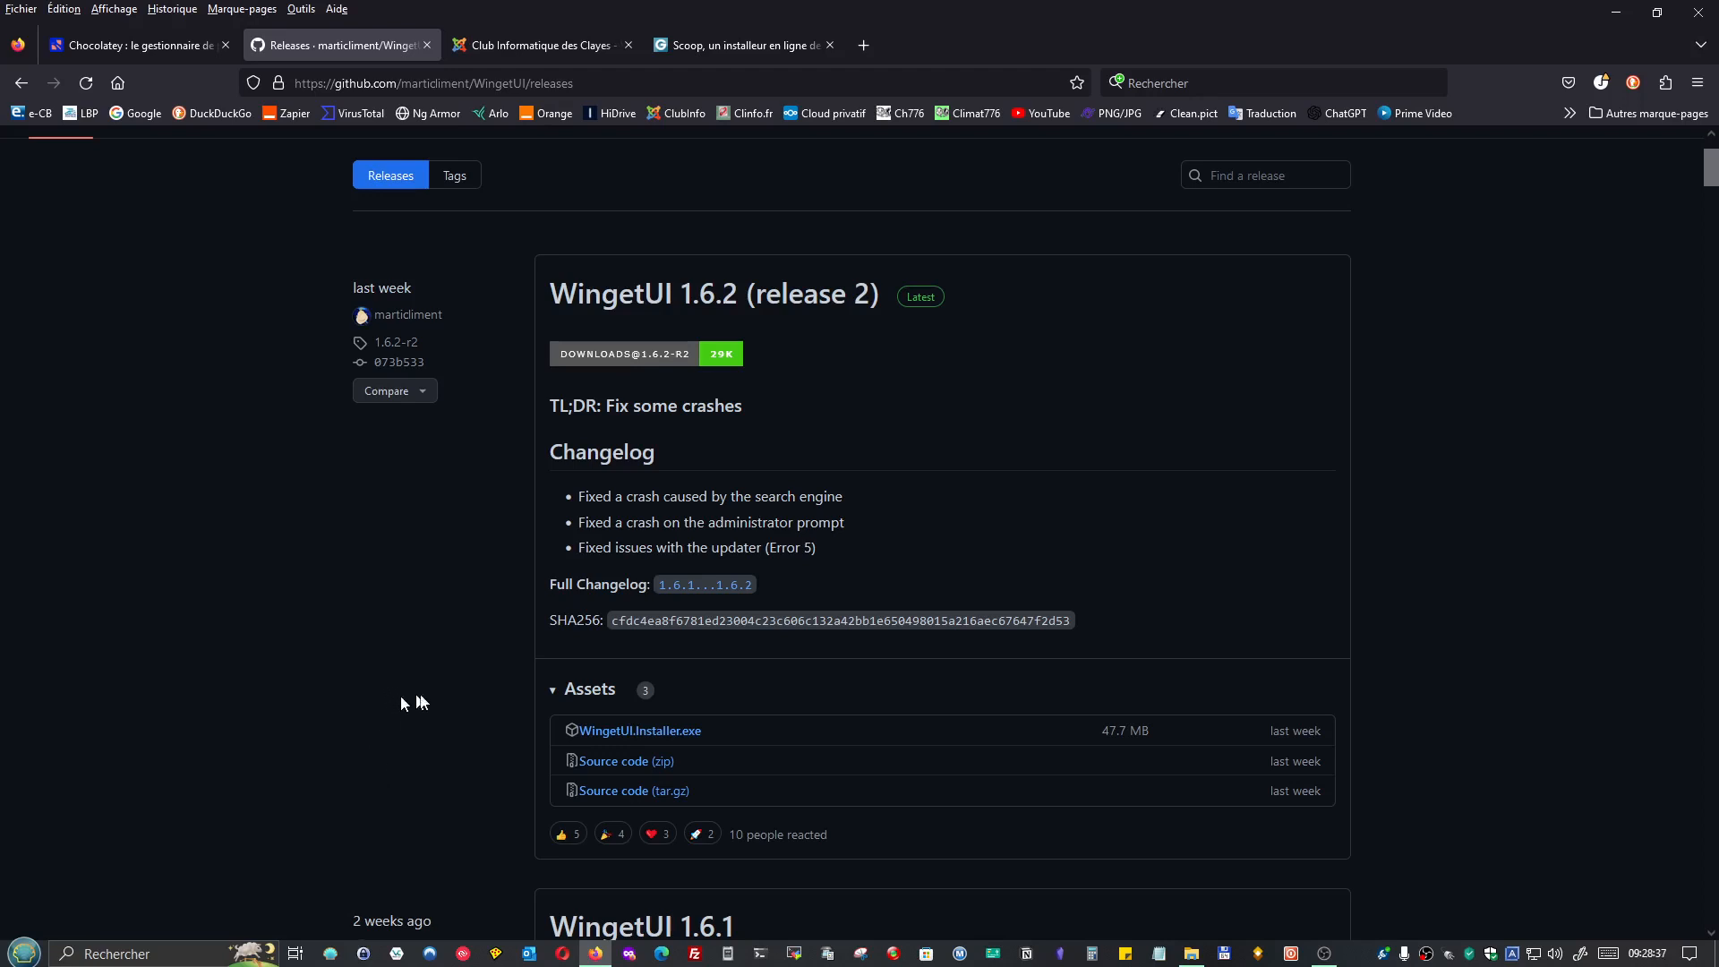
pyautogui.scroll(-3, 412, 652)
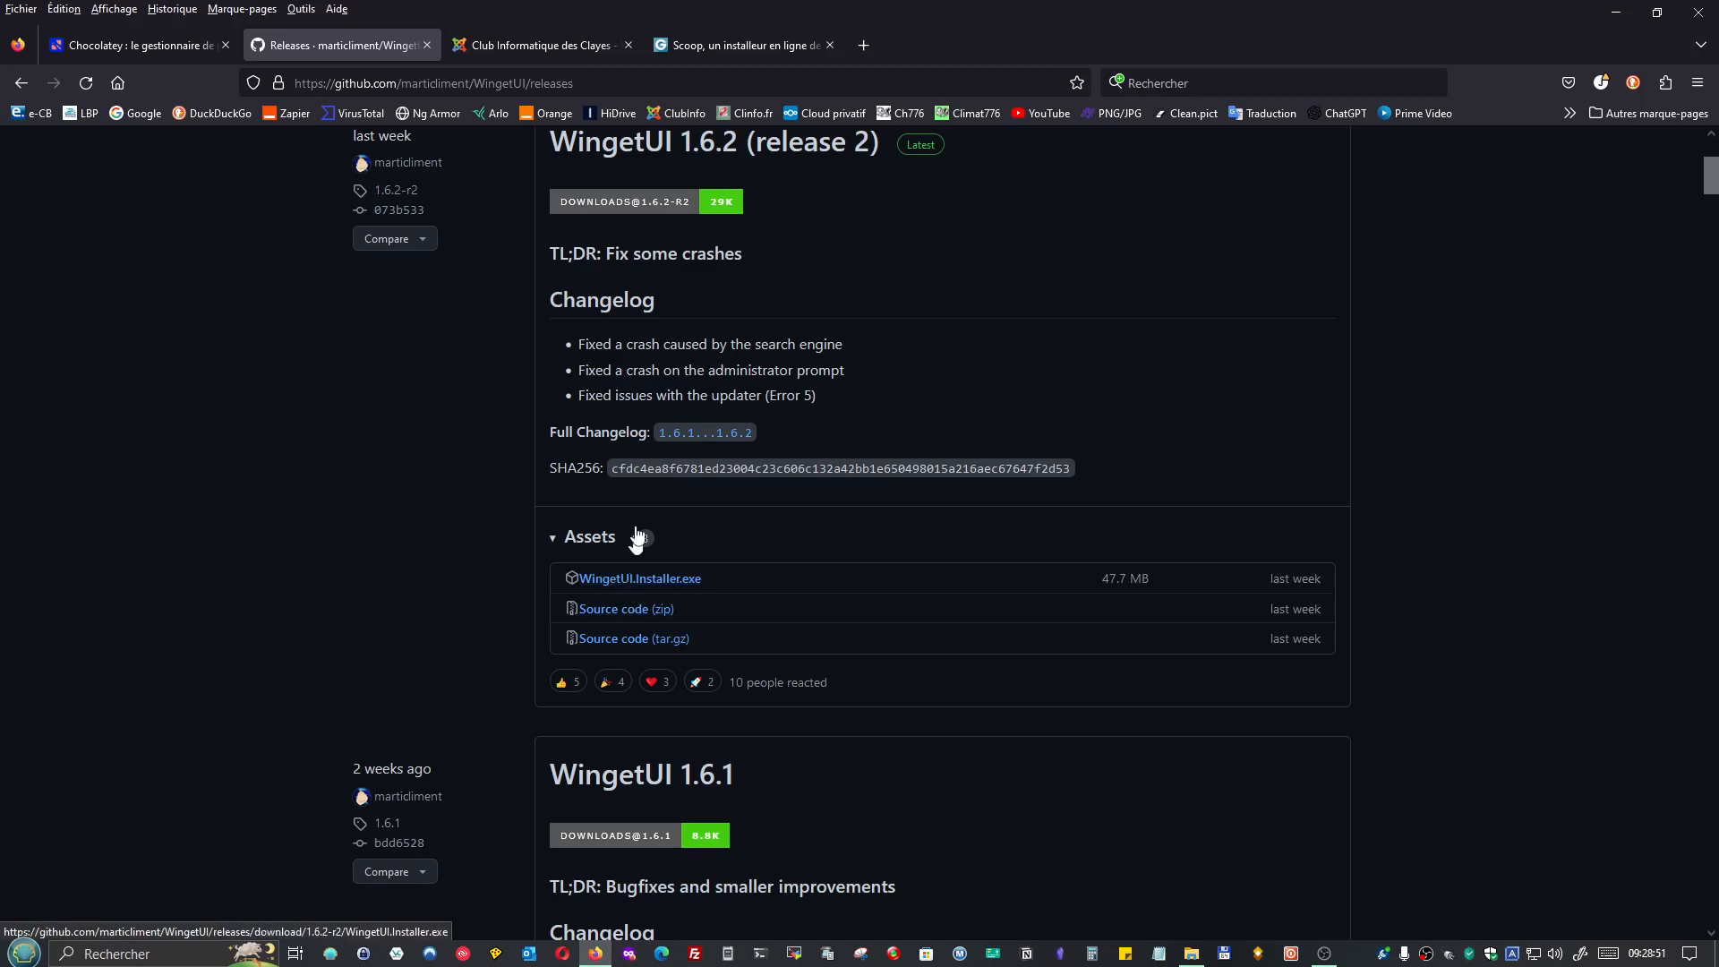
pyautogui.scroll(4, 545, 306)
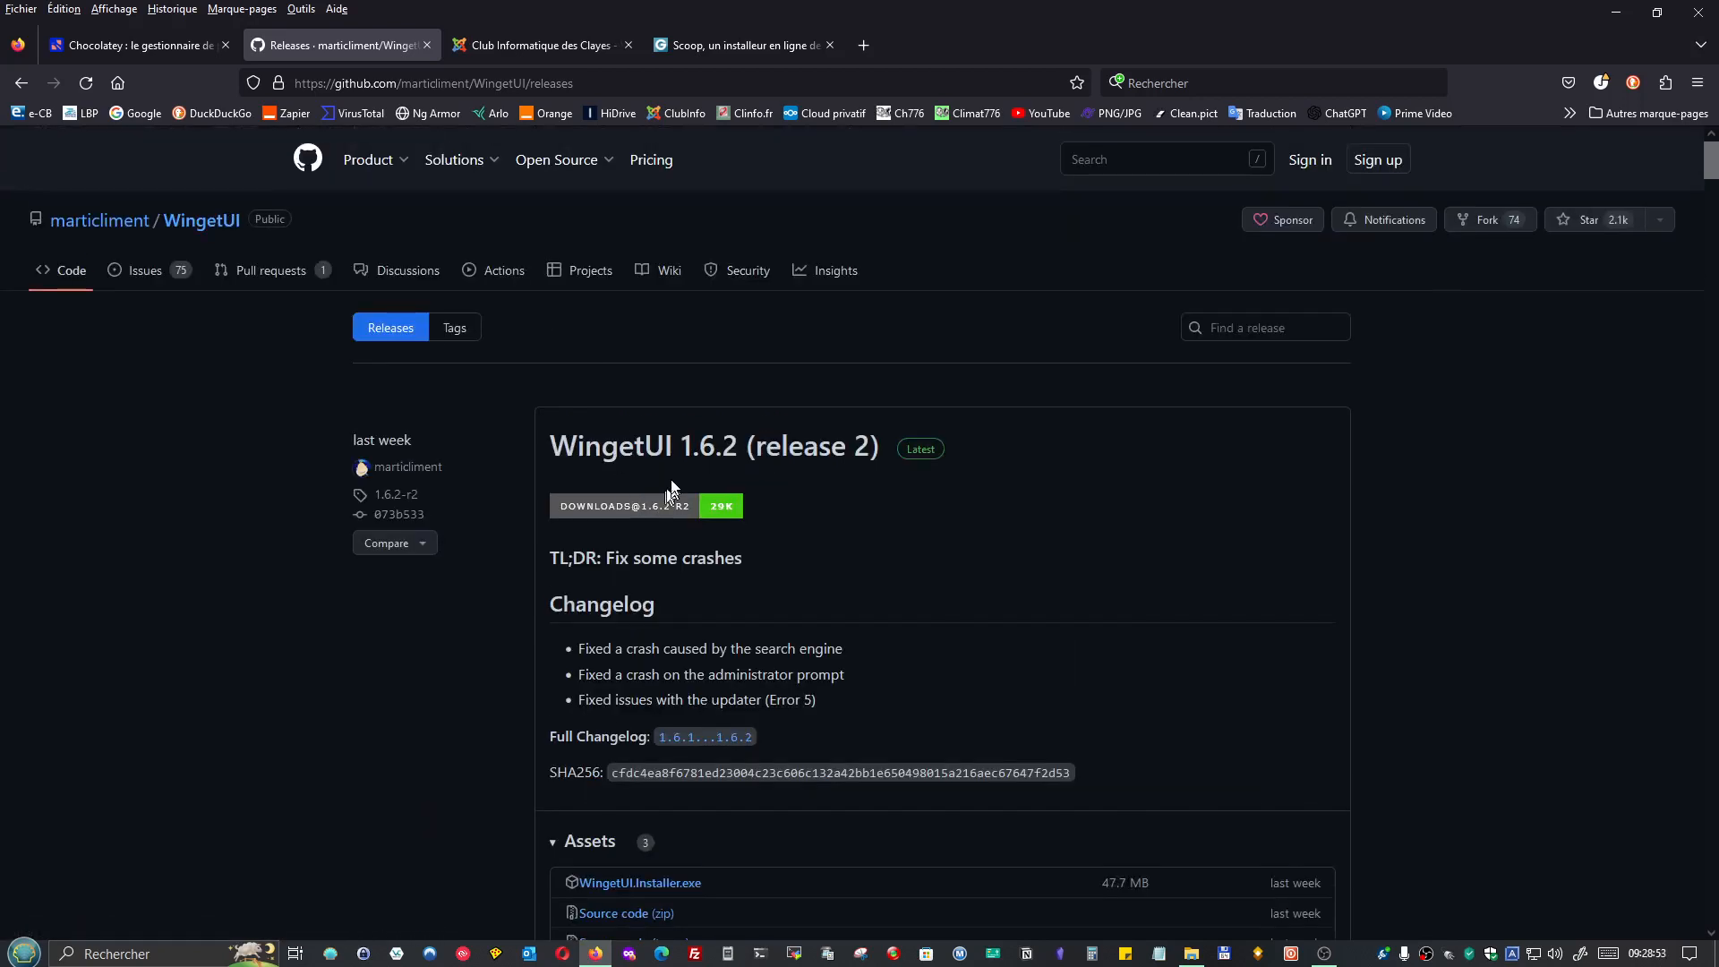
pyautogui.scroll(-2, 566, 701)
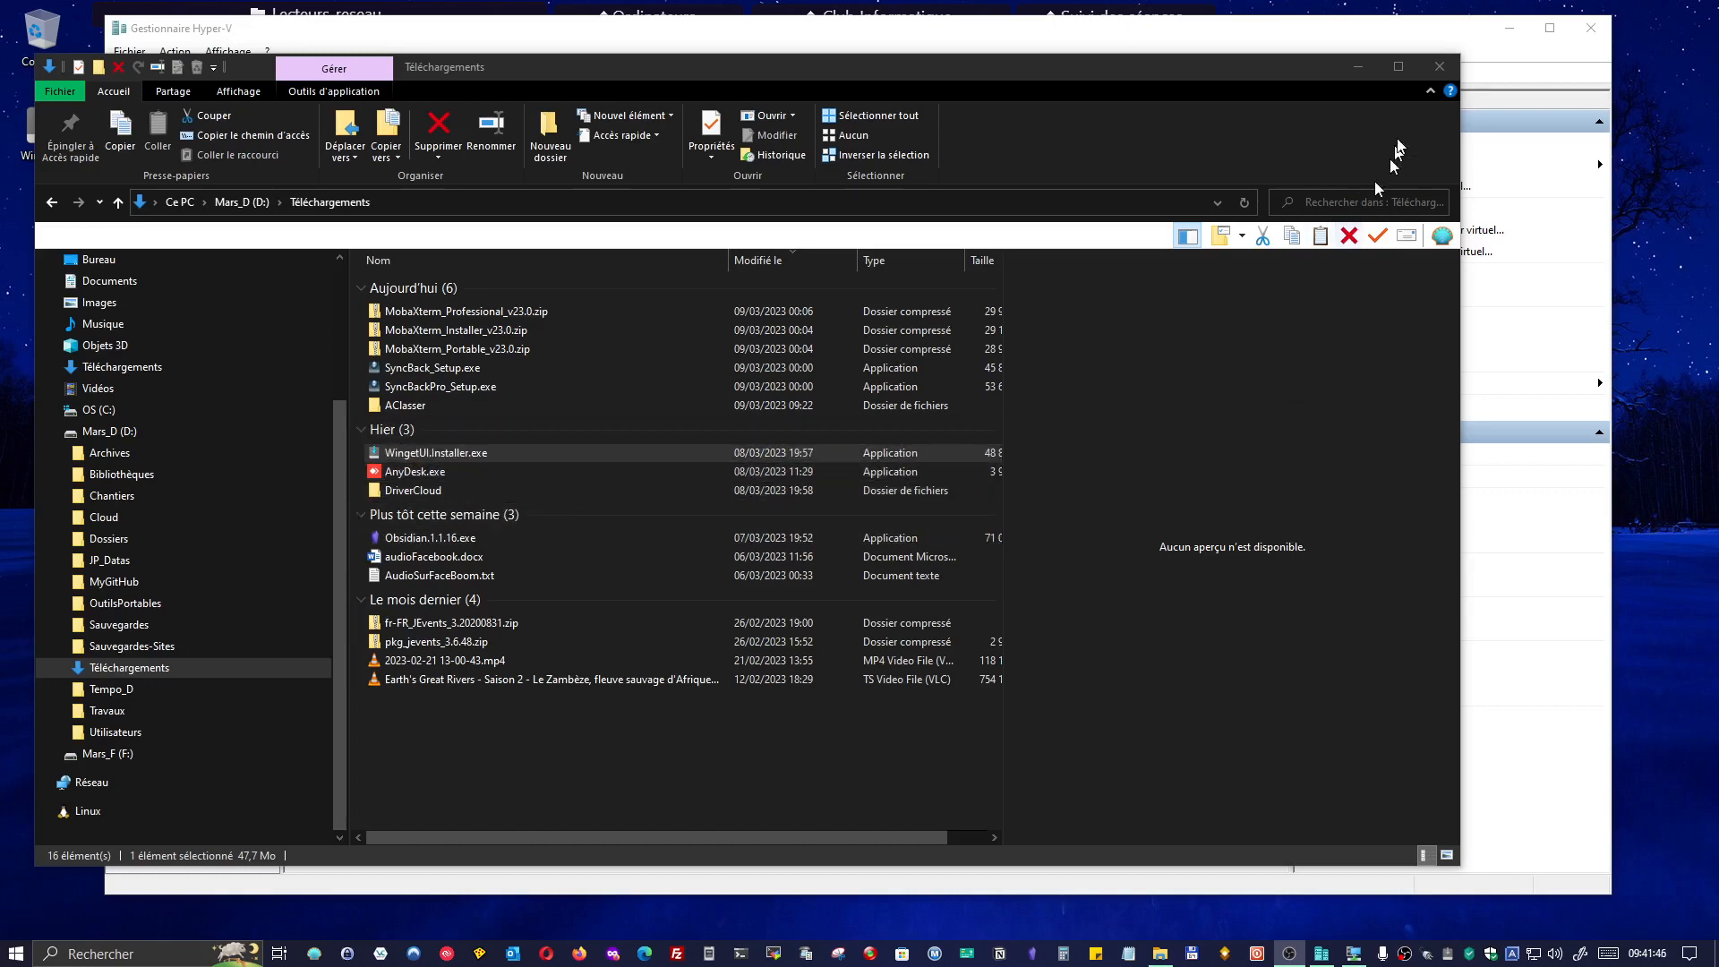
# Clear the Téléchargements folder and Hyper-V Manager windows from the desktop, and bring up the WinPro4 virtual machine higher on the screen.
pyautogui.click(1437, 68)
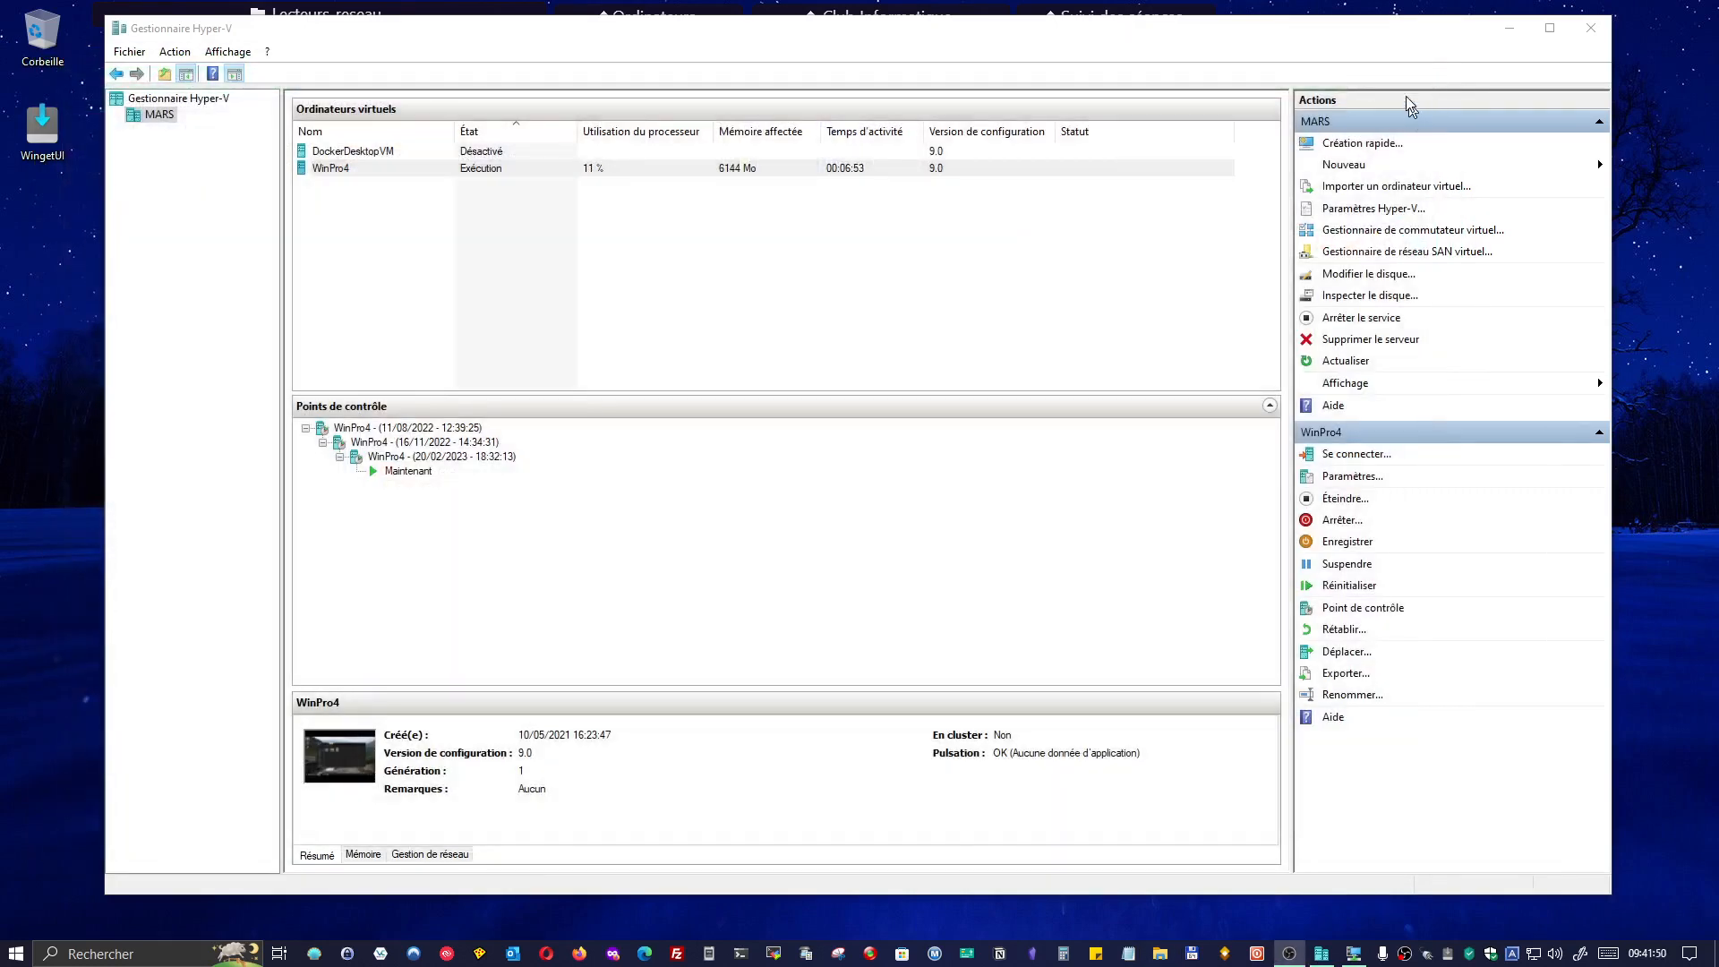
pyautogui.click(1518, 30)
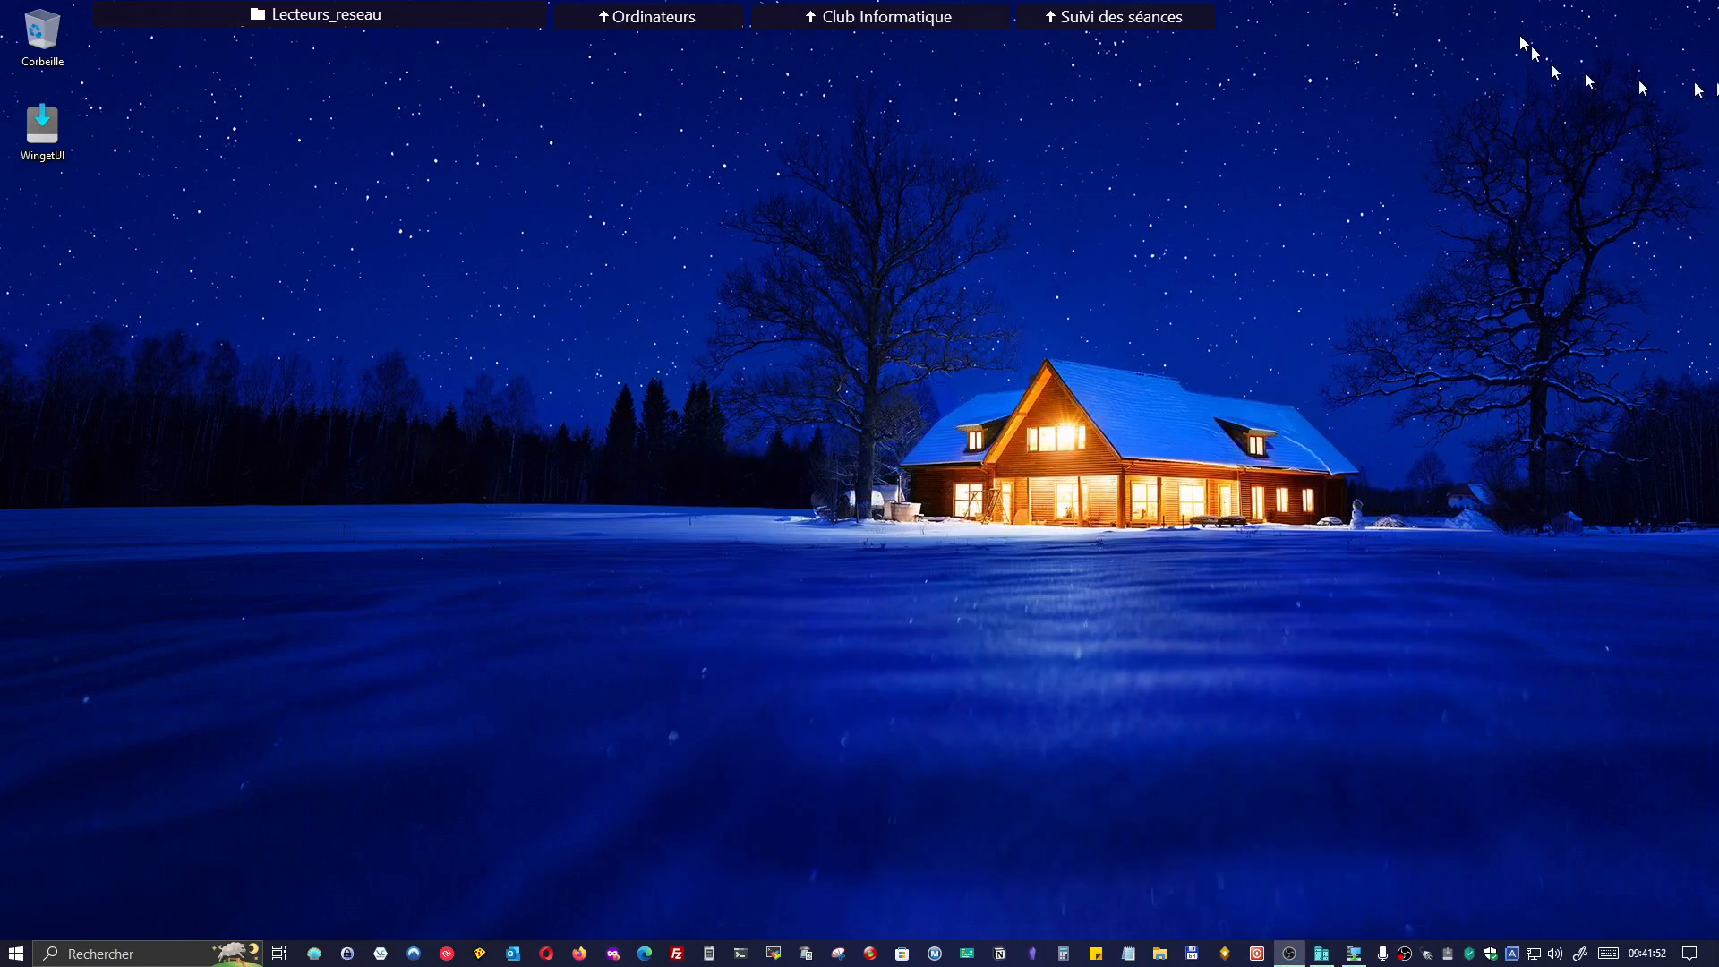
pyautogui.click(1370, 953)
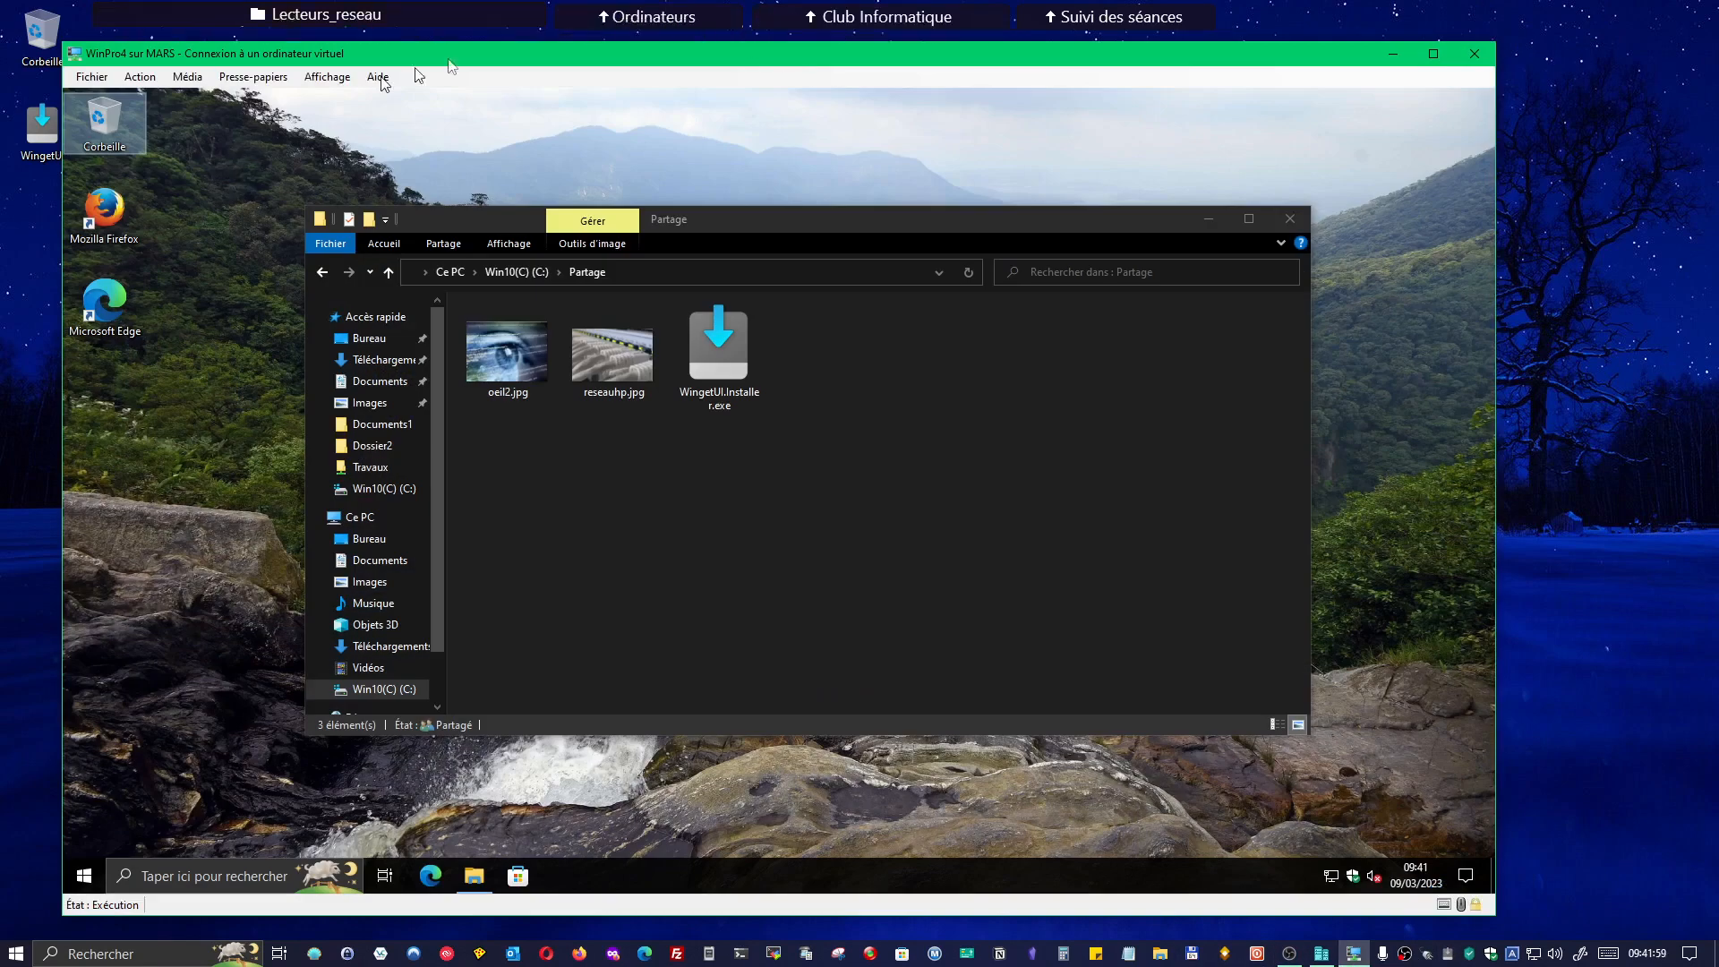
pyautogui.moveTo(647, 61)
pyautogui.mouseDown()
pyautogui.moveTo(679, 43)
pyautogui.moveTo(657, 36)
pyautogui.mouseUp()
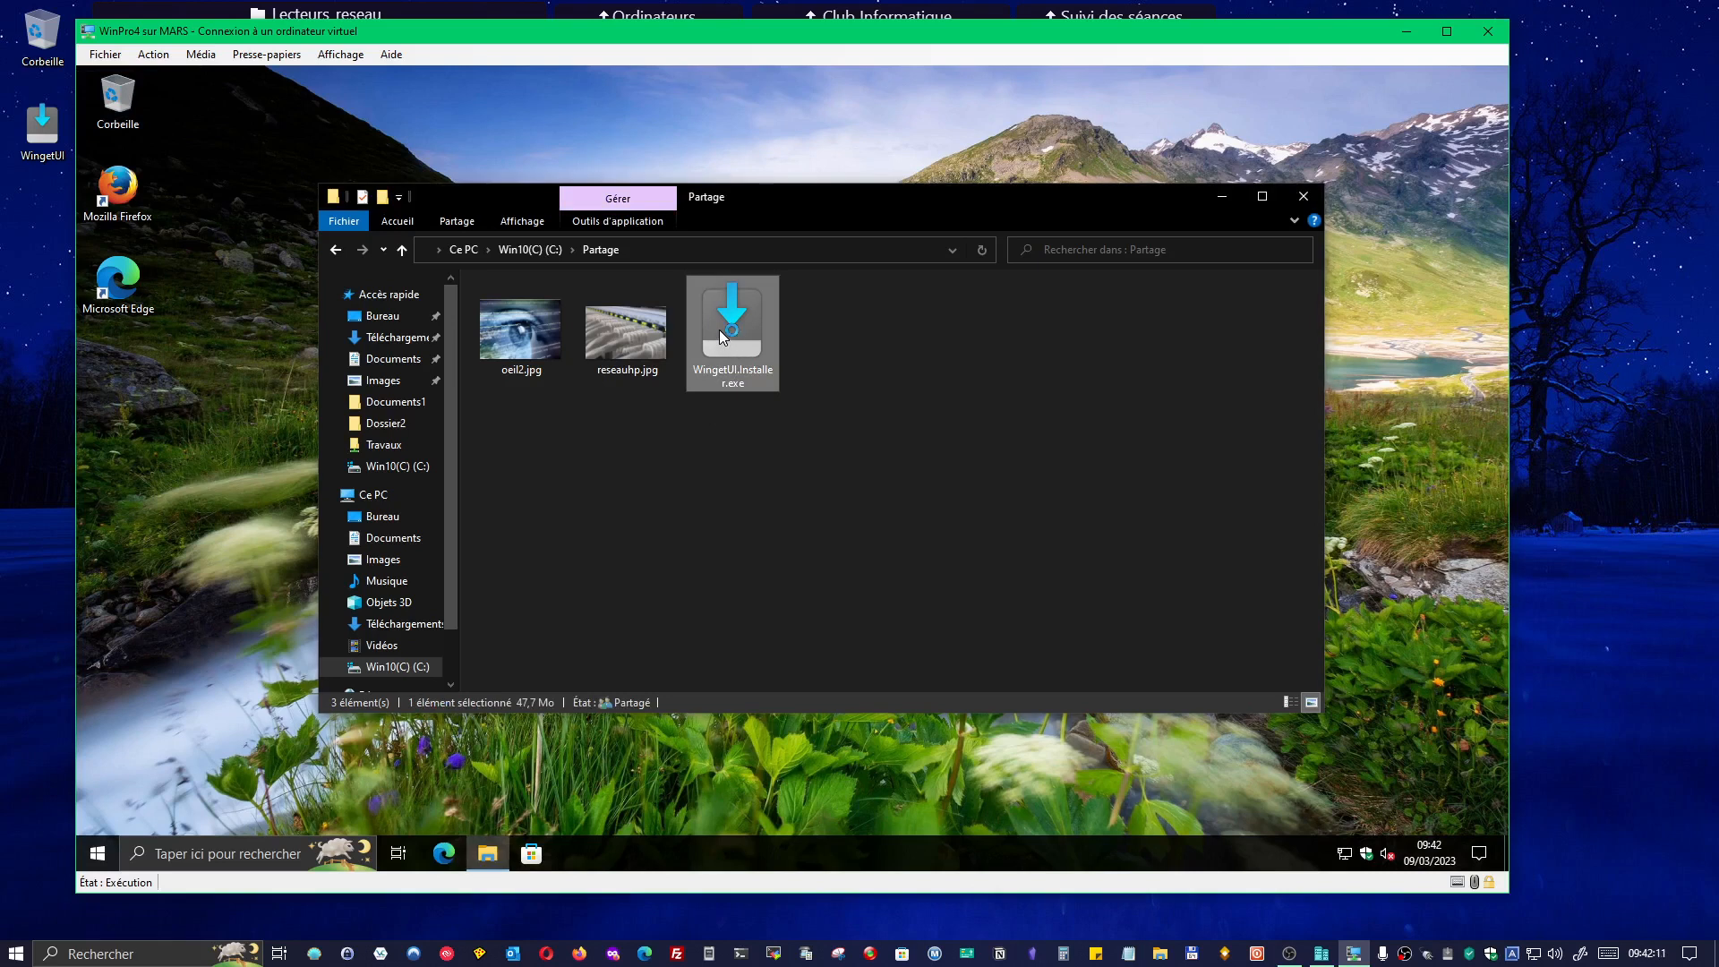
# Run WingetUI.Installer.exe in the virtual machine and install it in the default folder with Start menu and desktop shortcuts.
pyautogui.moveTo(721, 336)
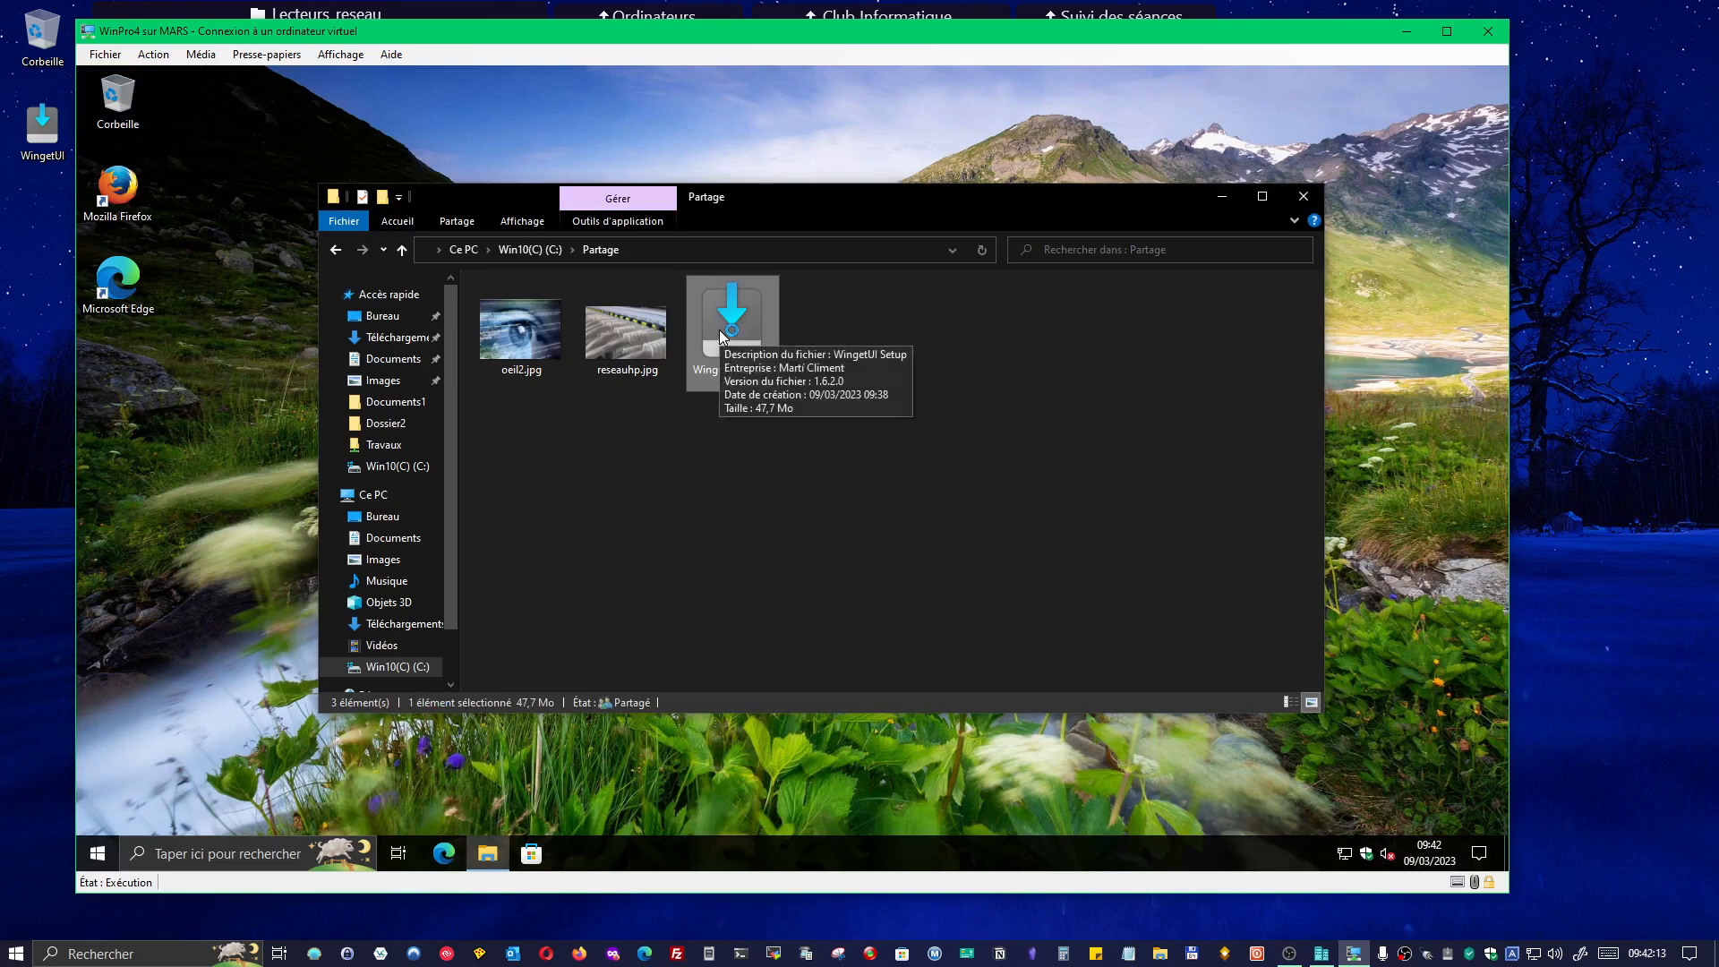
pyautogui.doubleClick(718, 329)
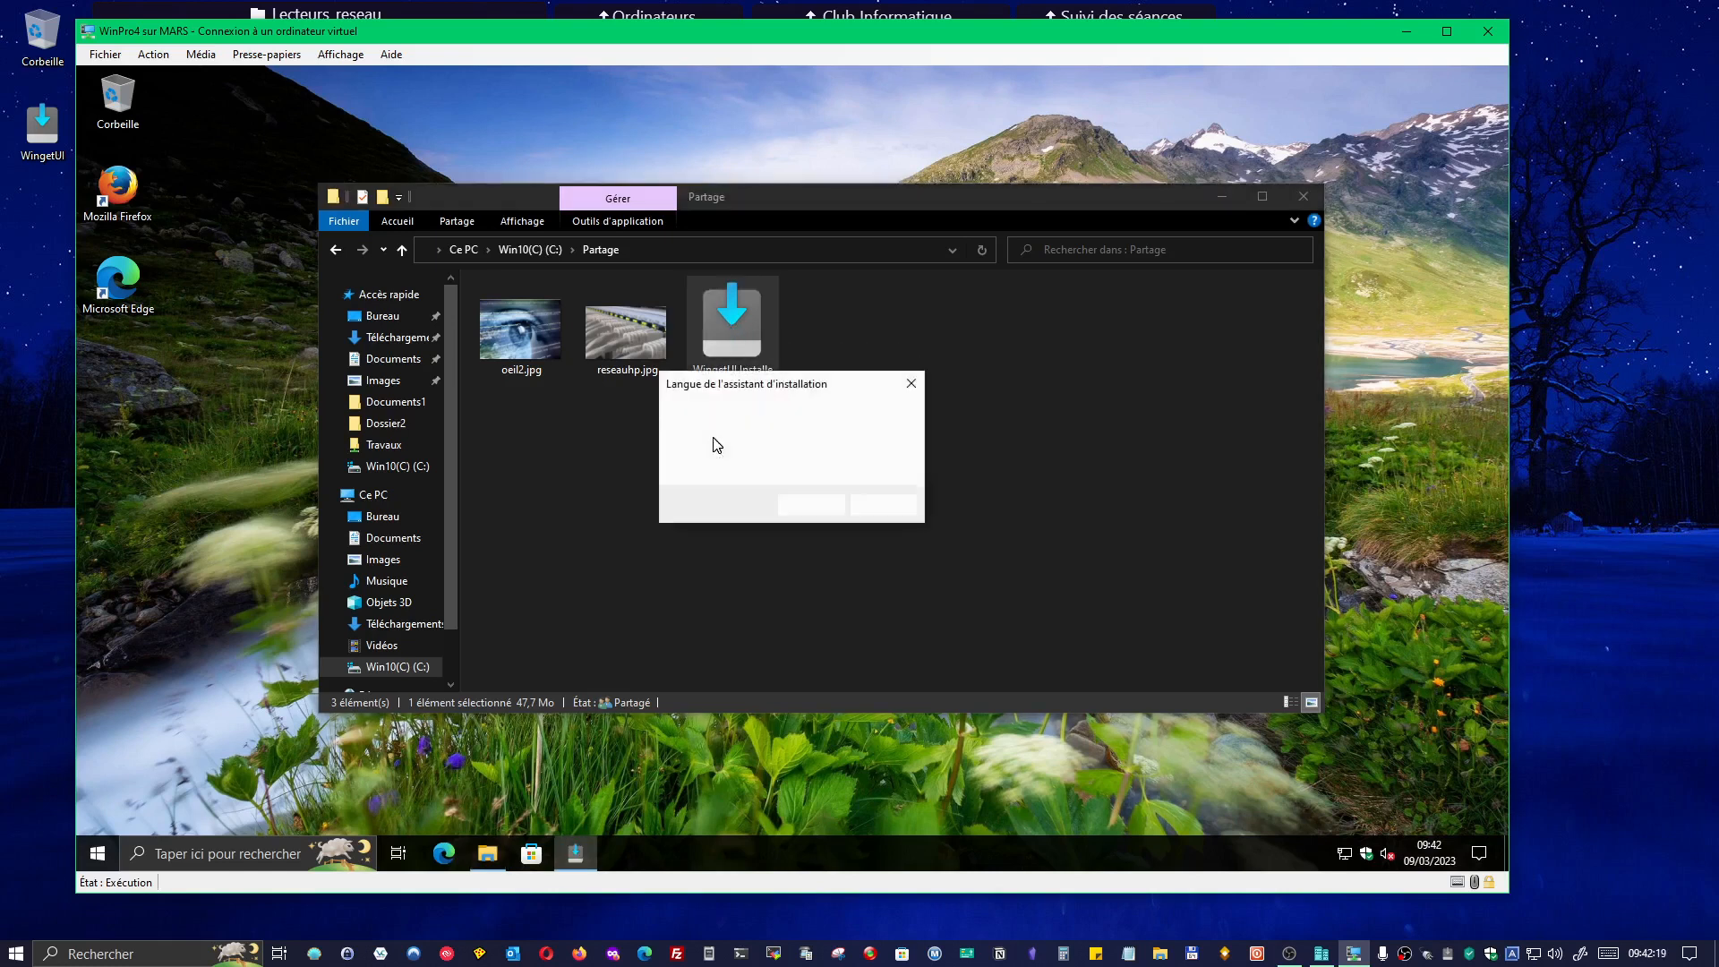
pyautogui.click(808, 506)
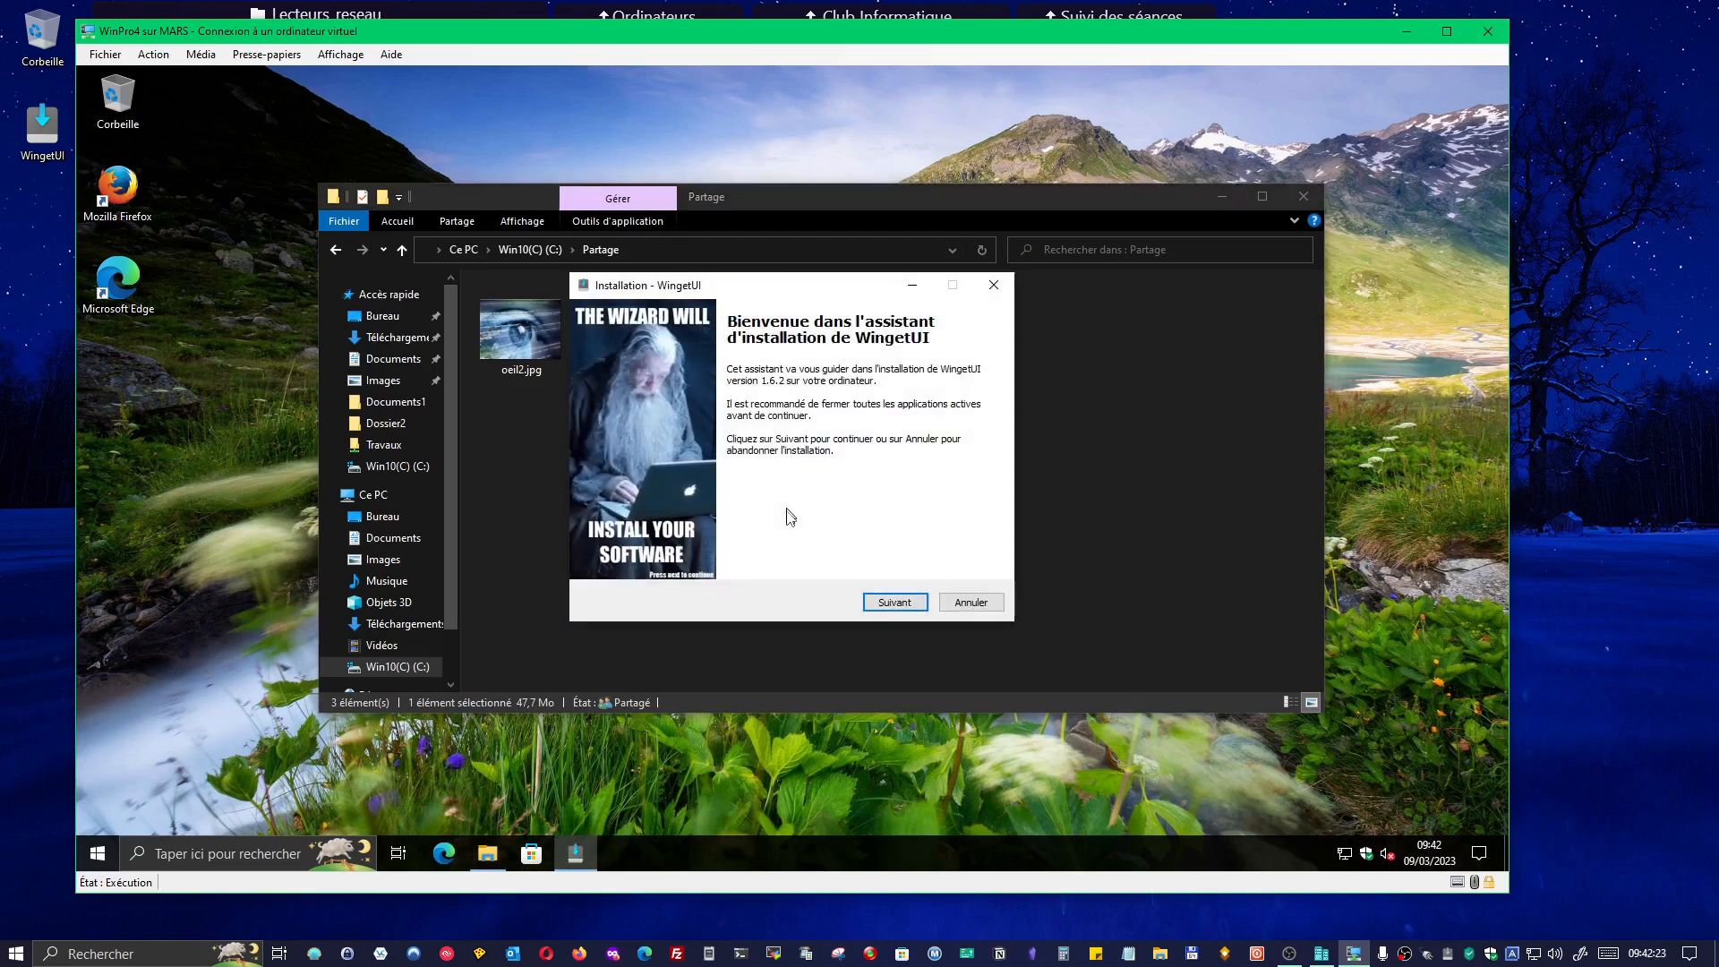
pyautogui.click(882, 605)
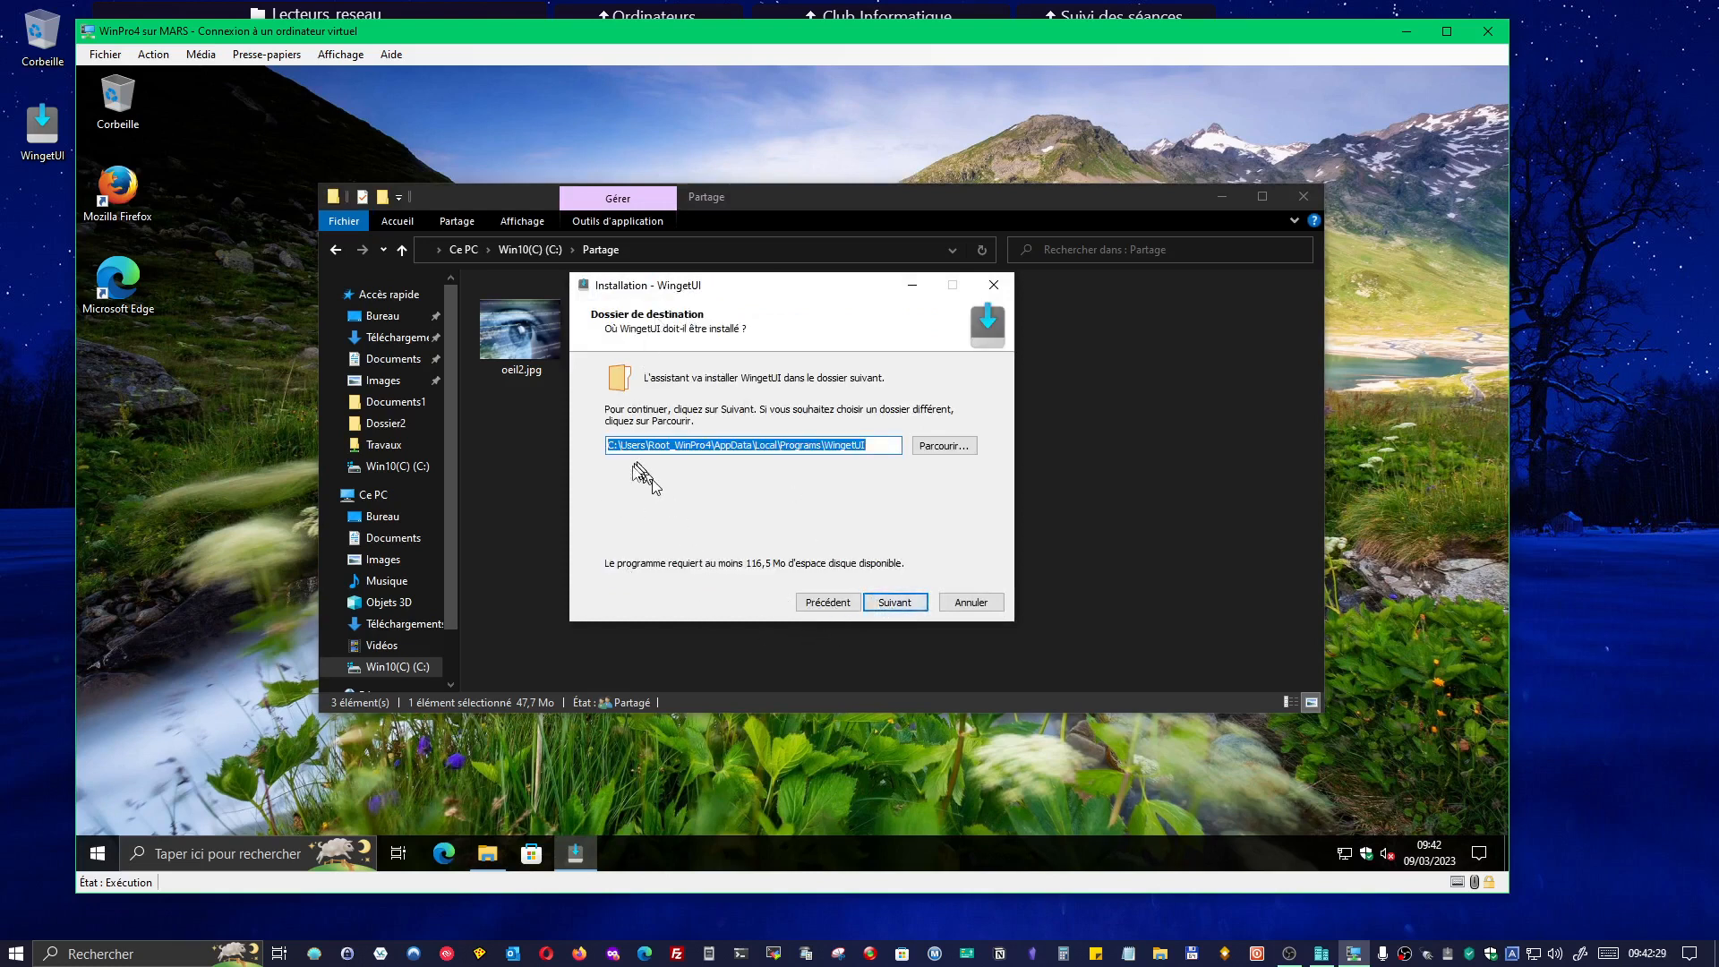
pyautogui.click(891, 602)
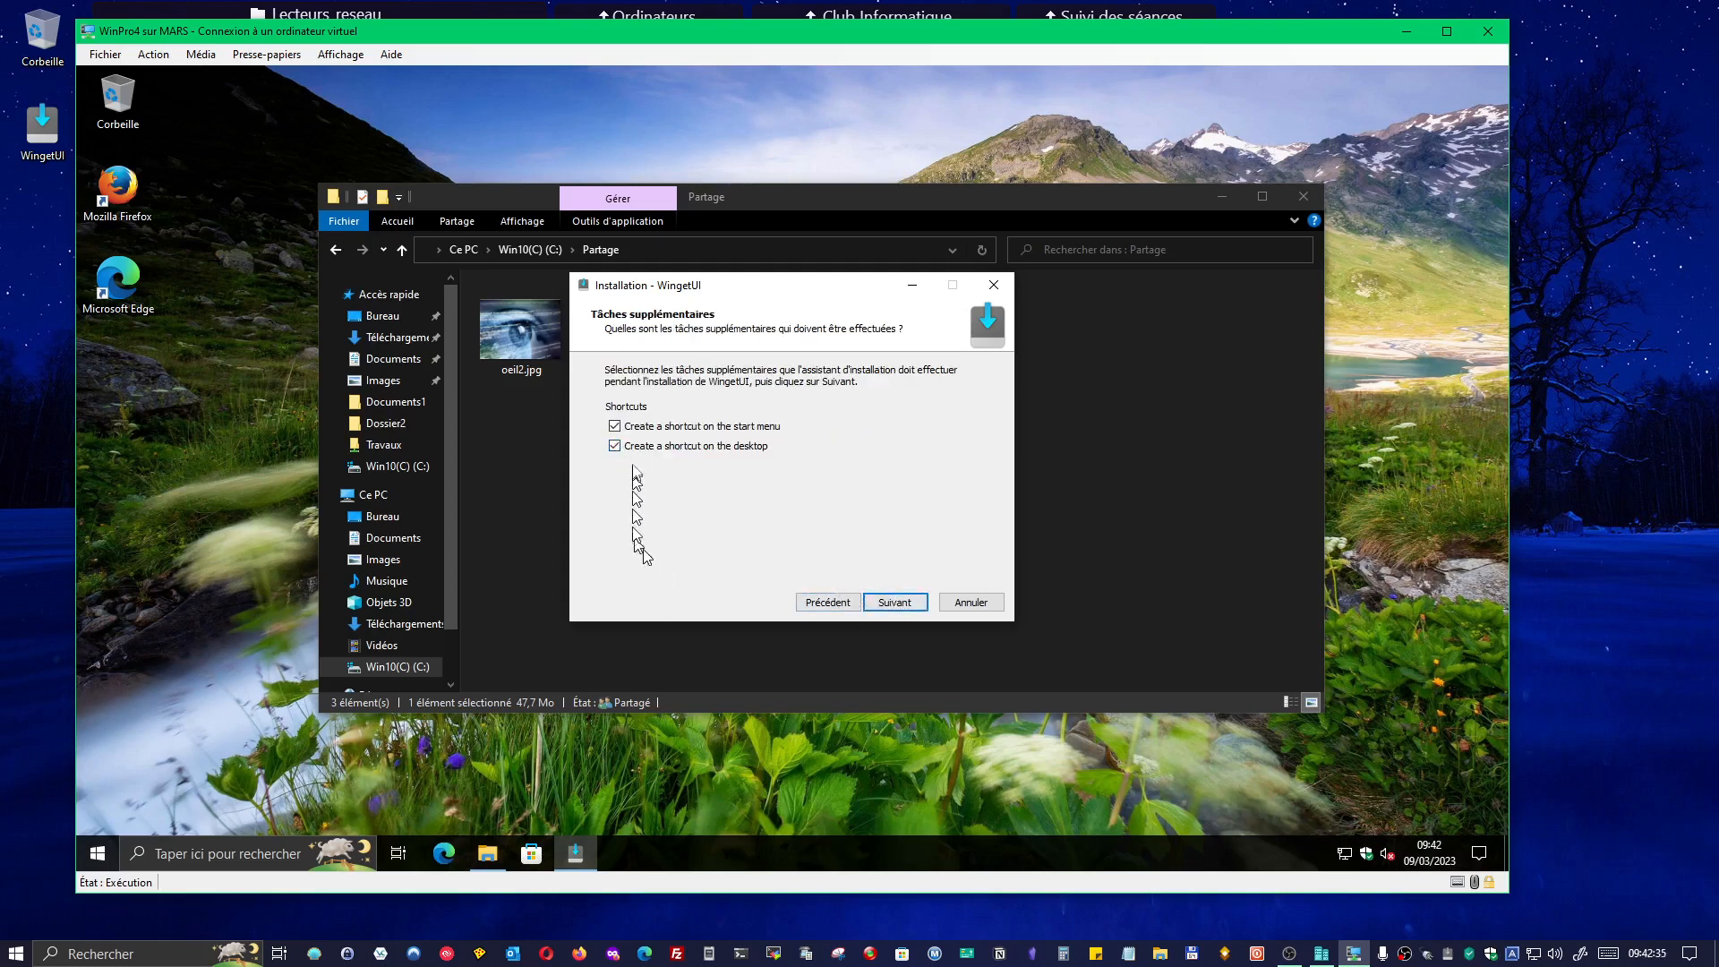
pyautogui.click(895, 602)
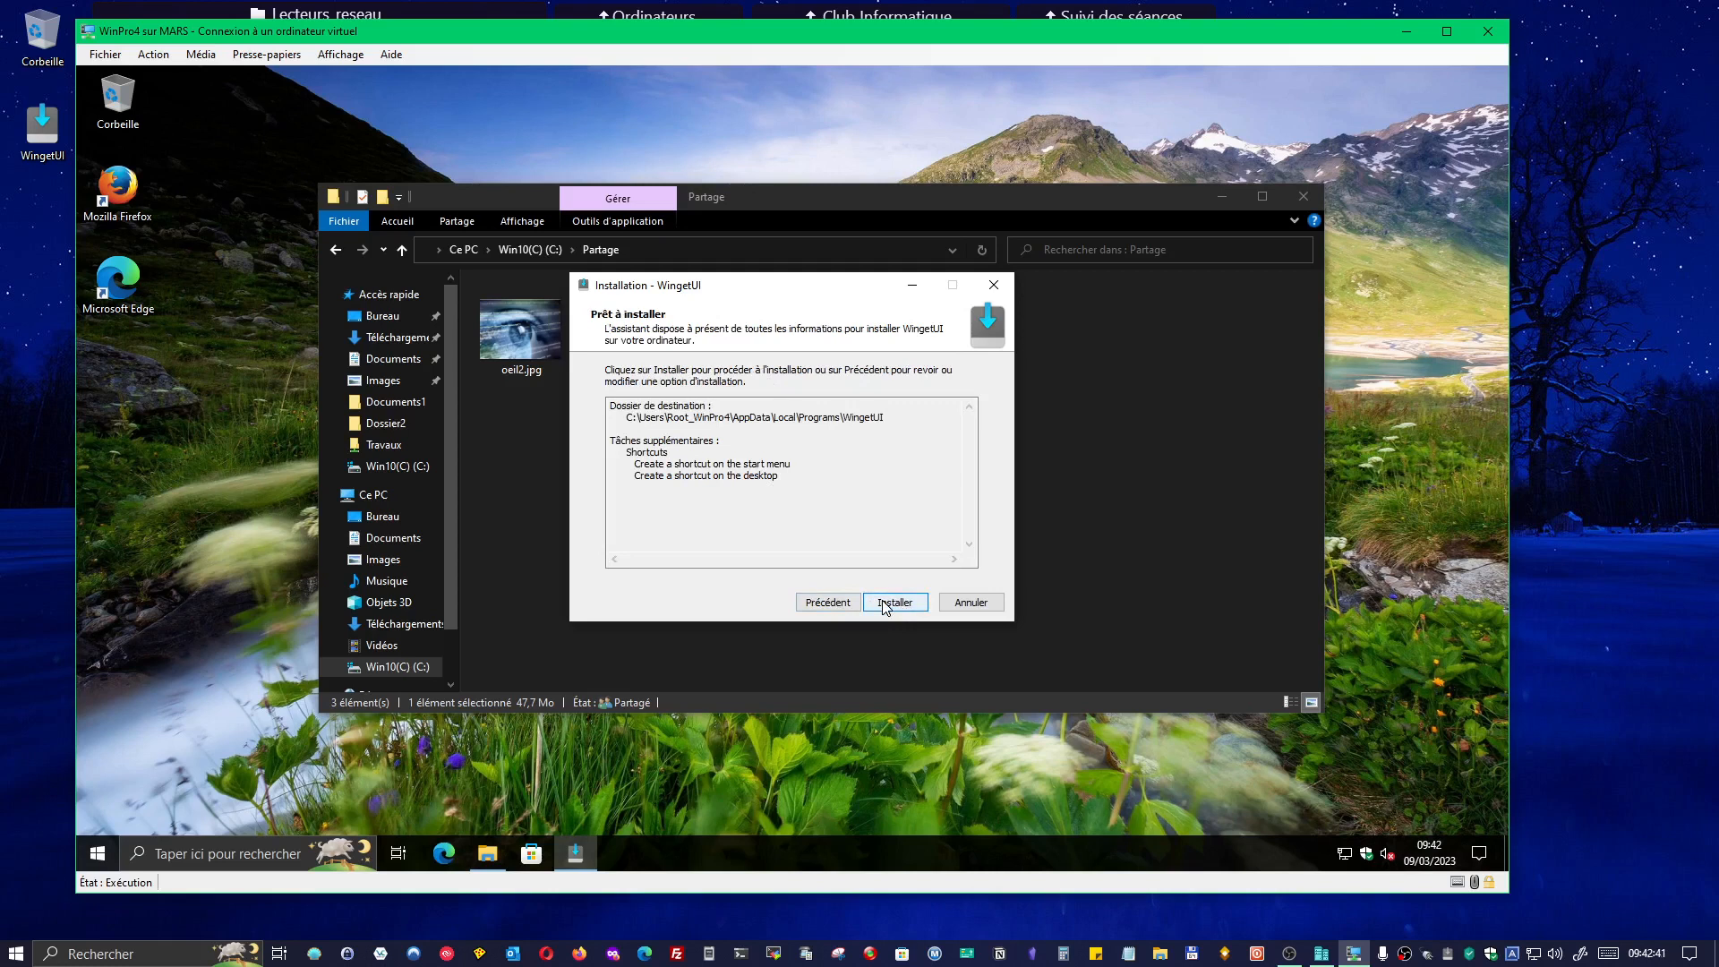
pyautogui.click(886, 605)
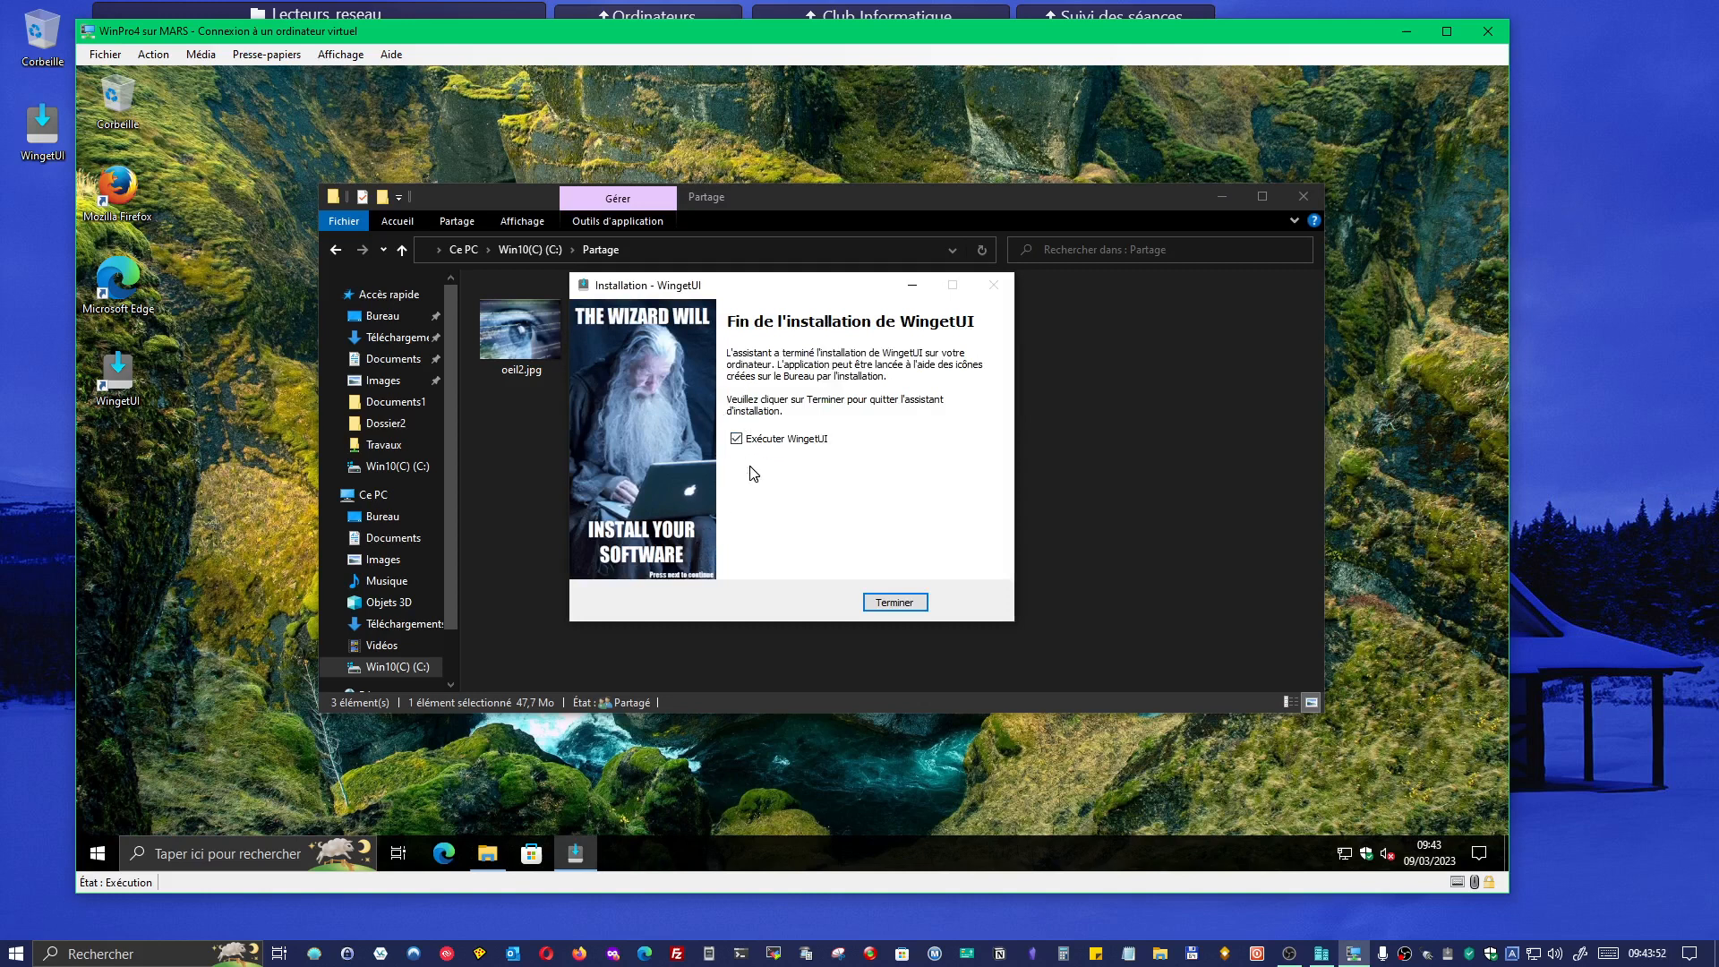
# Finish the setup wizard with the option to run WingetUI enabled, and close the Partage folder window.
pyautogui.click(895, 603)
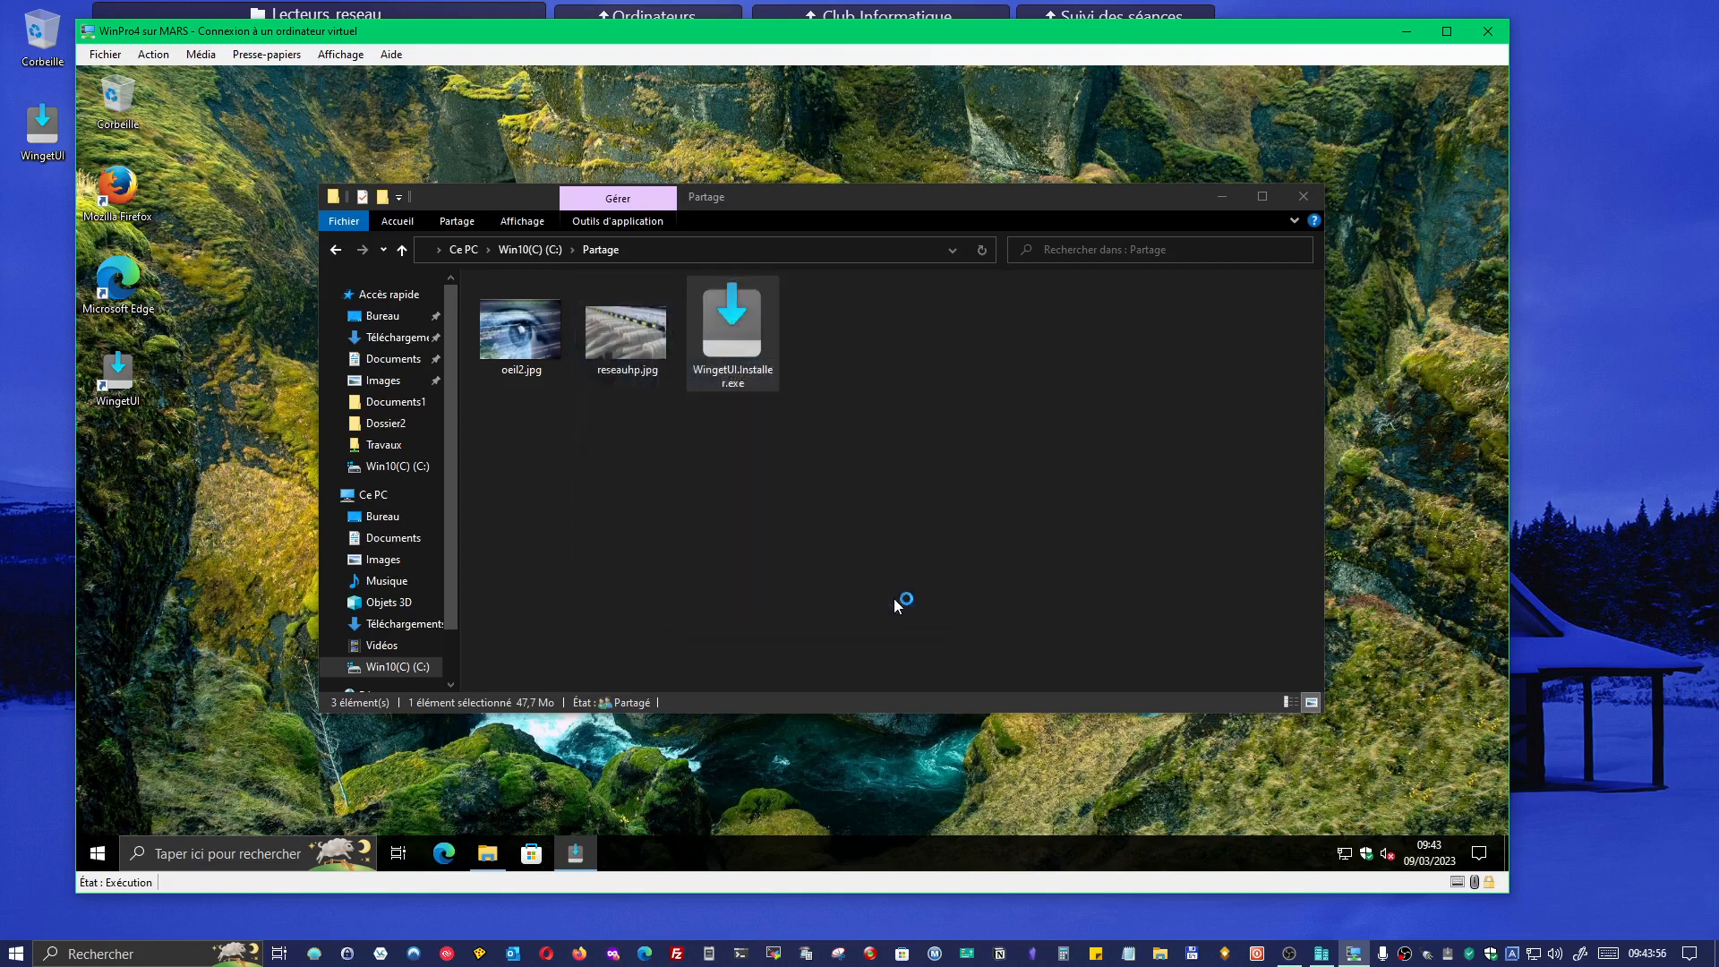
pyautogui.click(1304, 199)
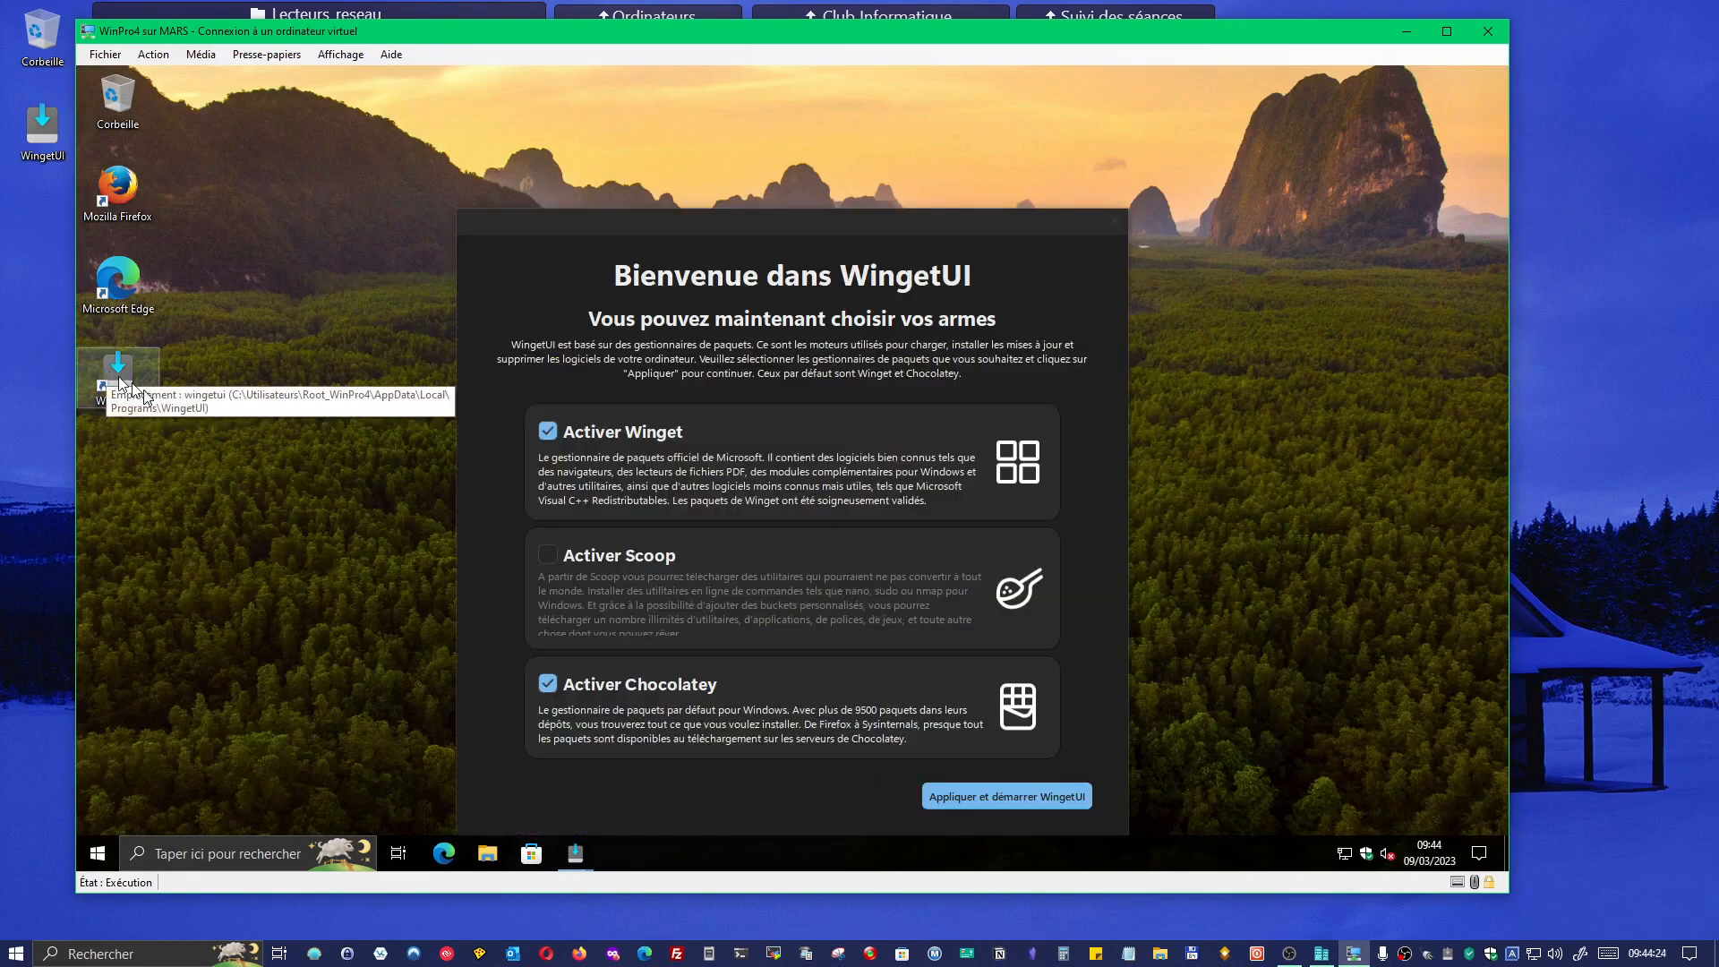
# Apply the WingetUI package manager selection with Winget and Chocolatey enabled and Scoop disabled, and start the program.
pyautogui.moveTo(583, 223); pyautogui.dragTo(544, 104)
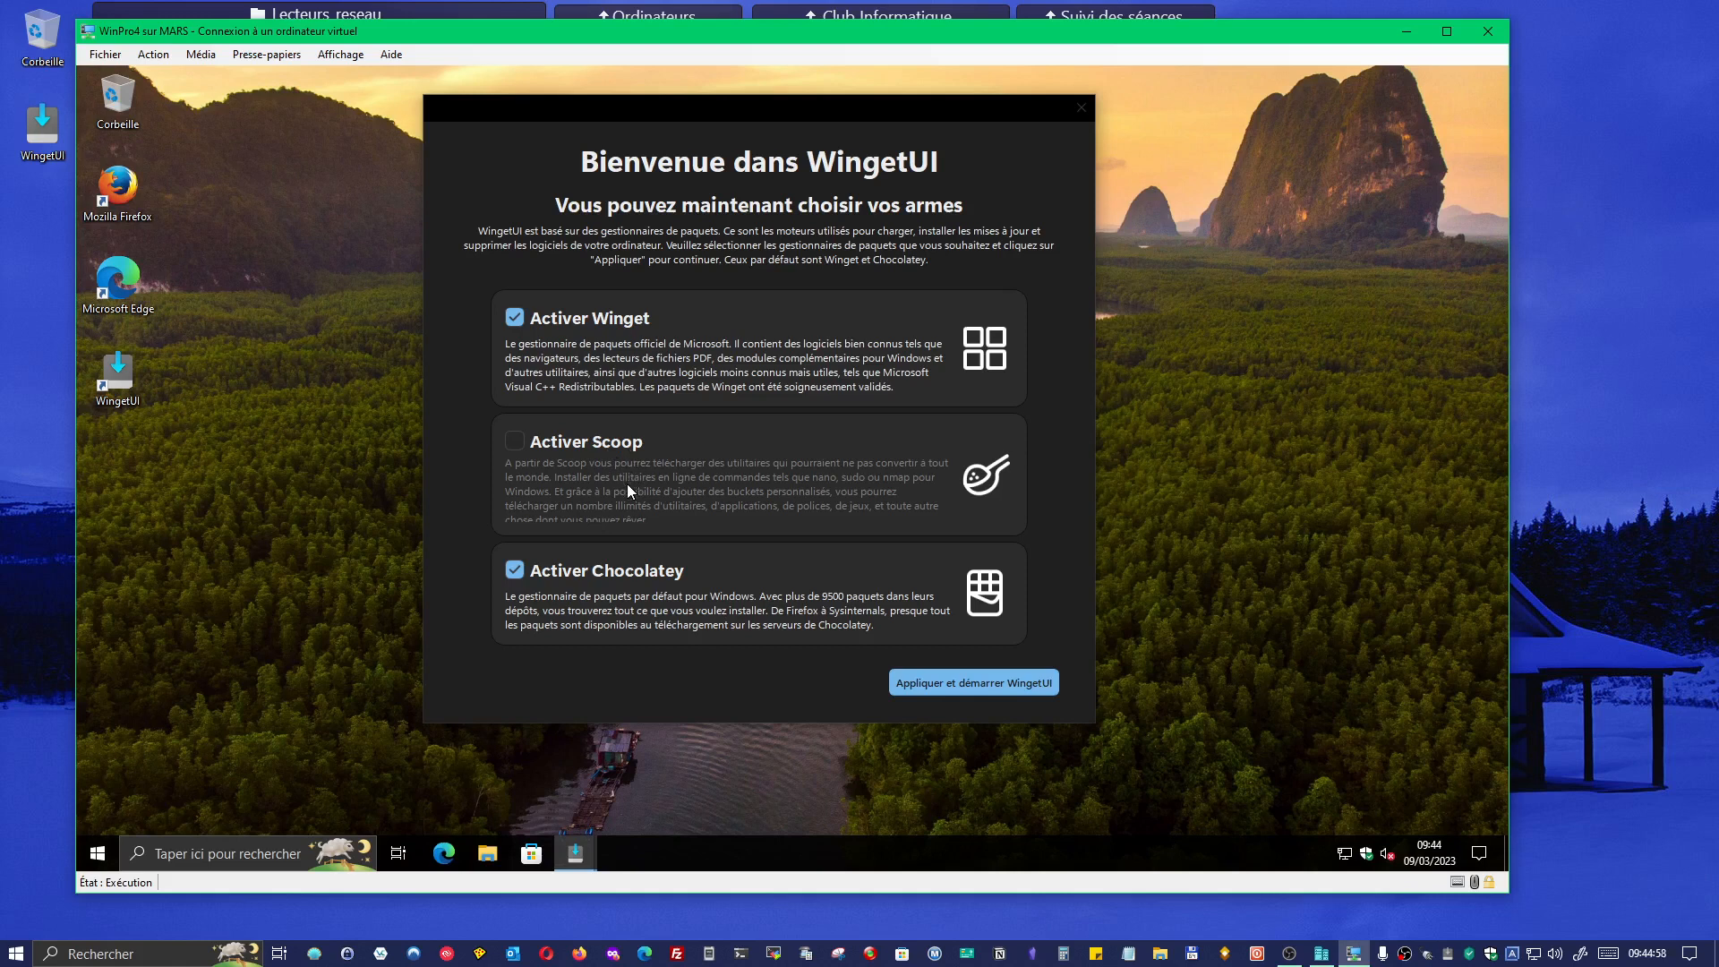
pyautogui.click(517, 442)
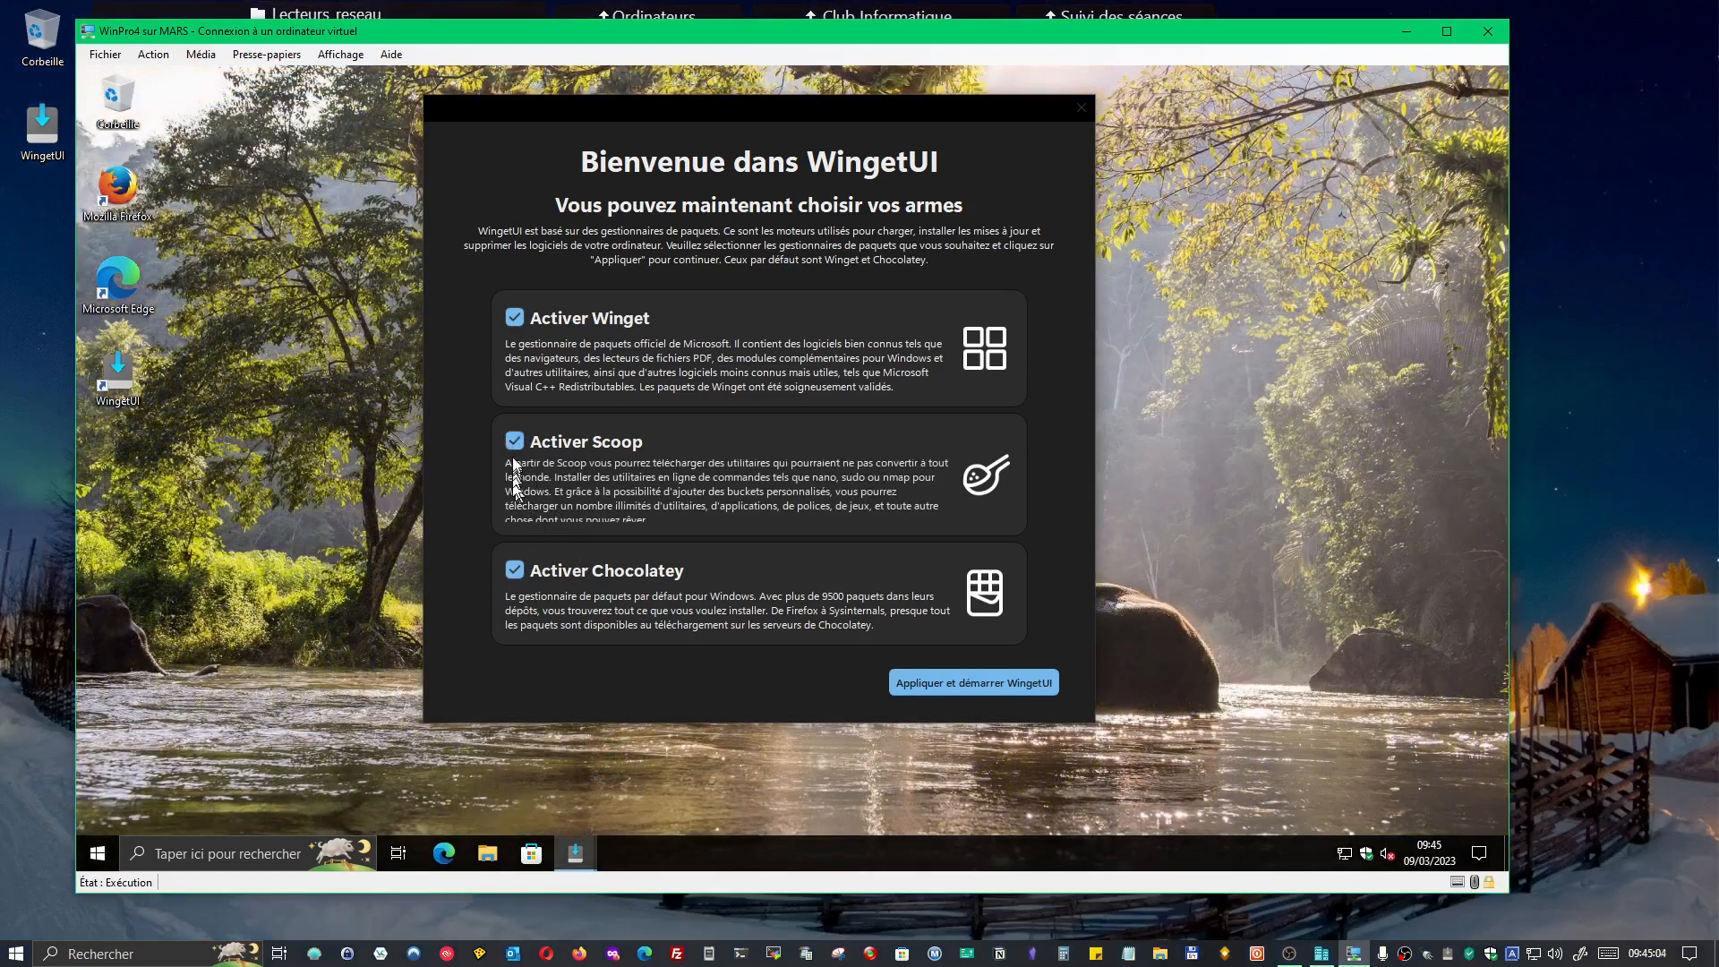
pyautogui.click(515, 441)
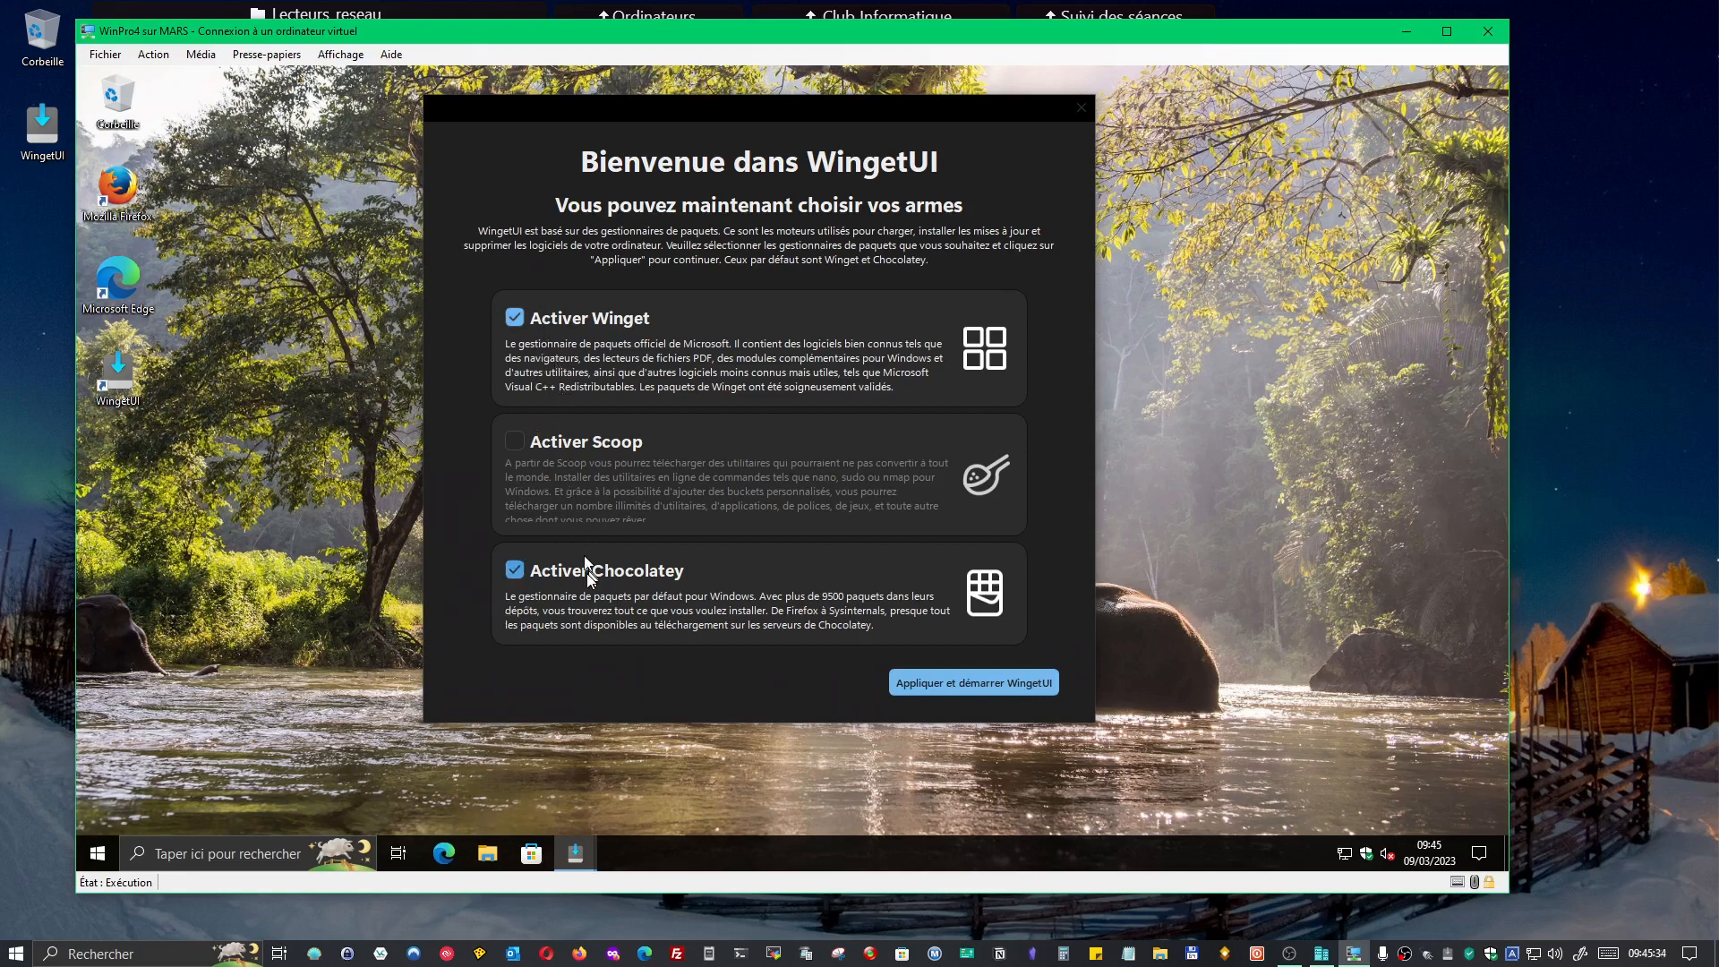
pyautogui.click(987, 685)
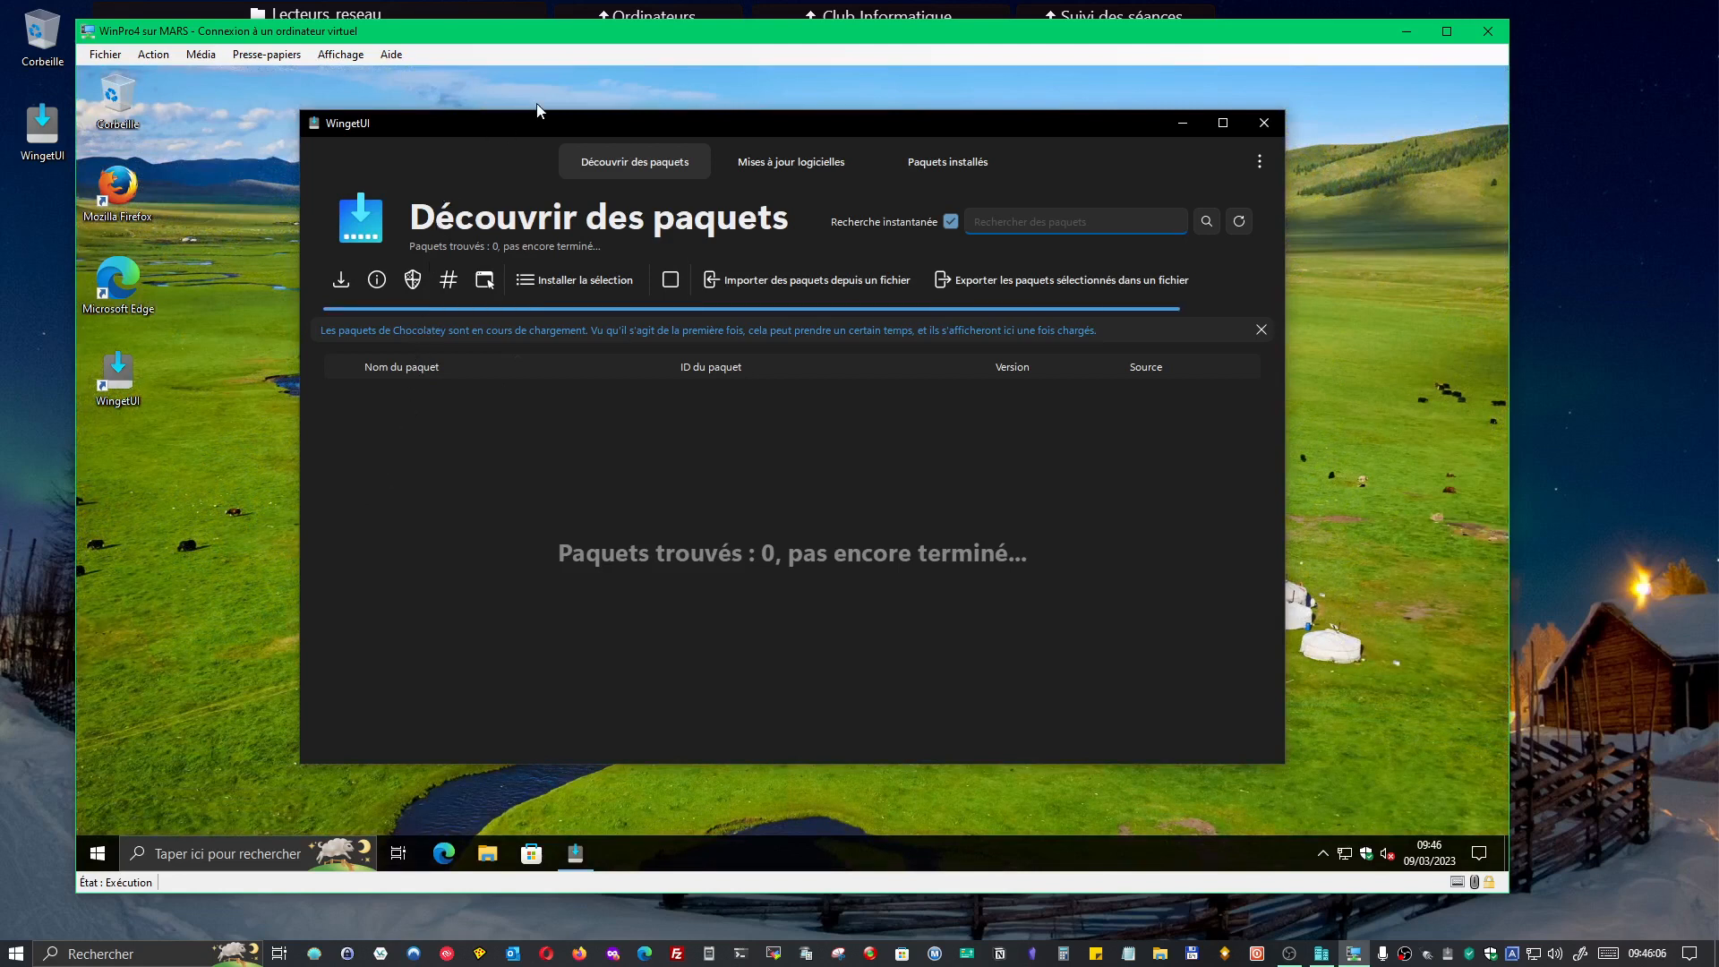
# Reposition the WingetUI window within the virtual machine and dismiss the Microsoft Edge update notification.
pyautogui.moveTo(562, 126); pyautogui.dragTo(491, 98)
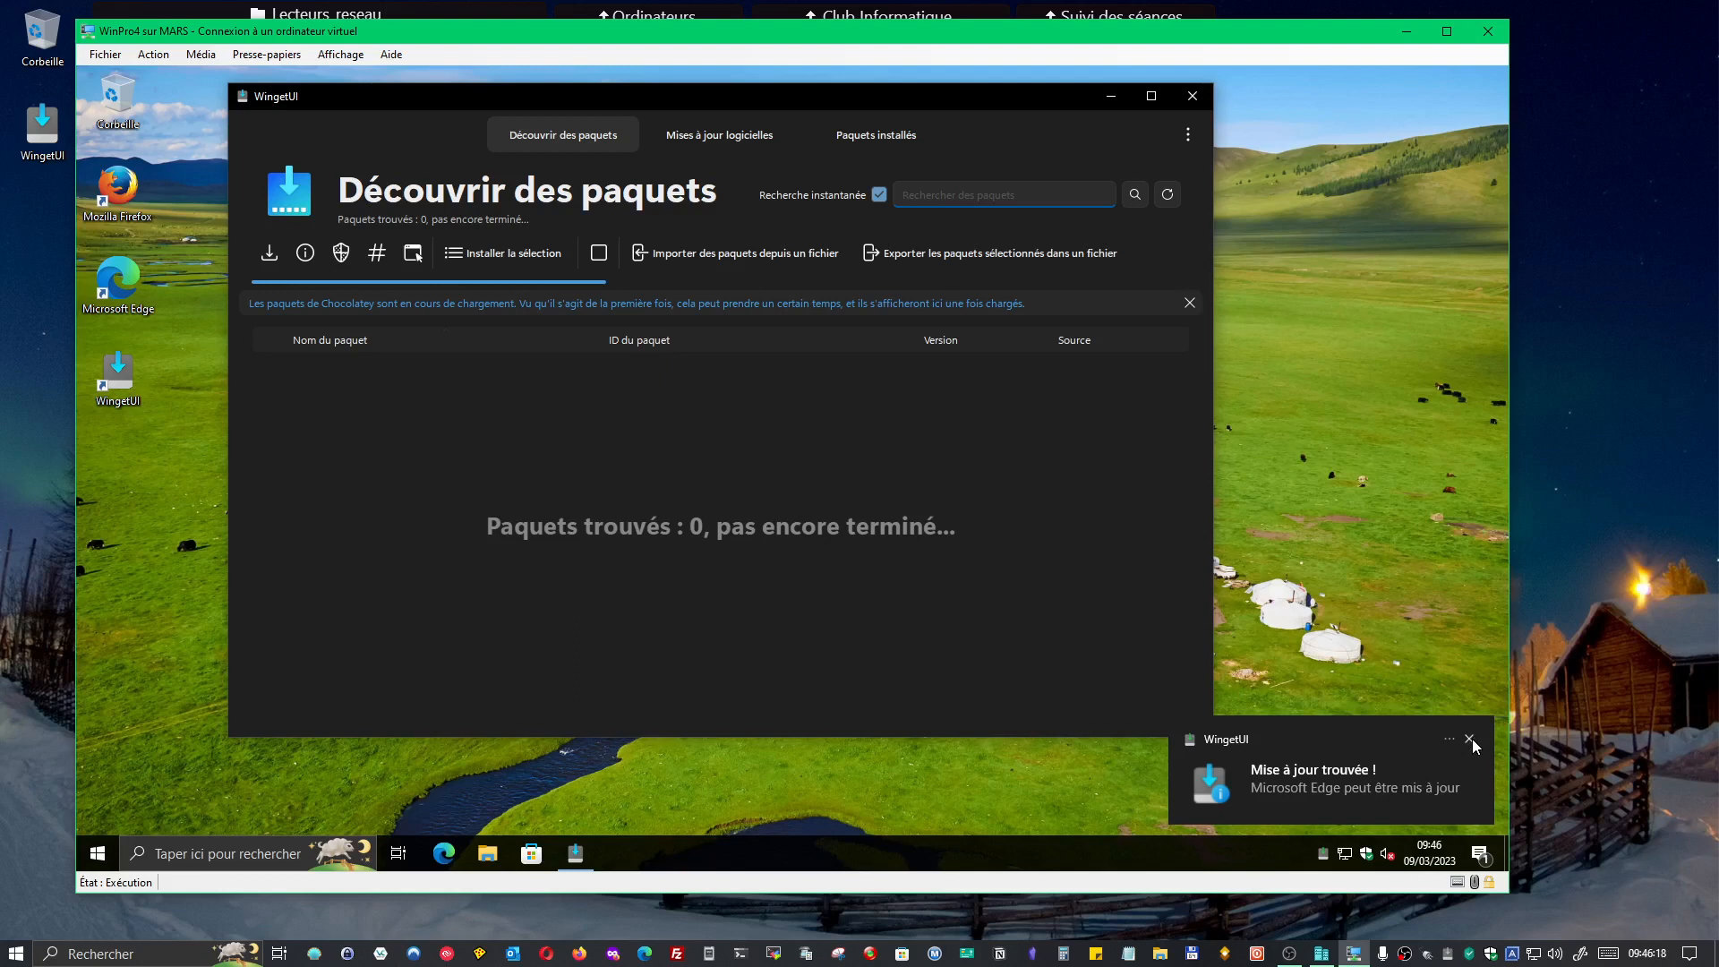
pyautogui.click(1470, 739)
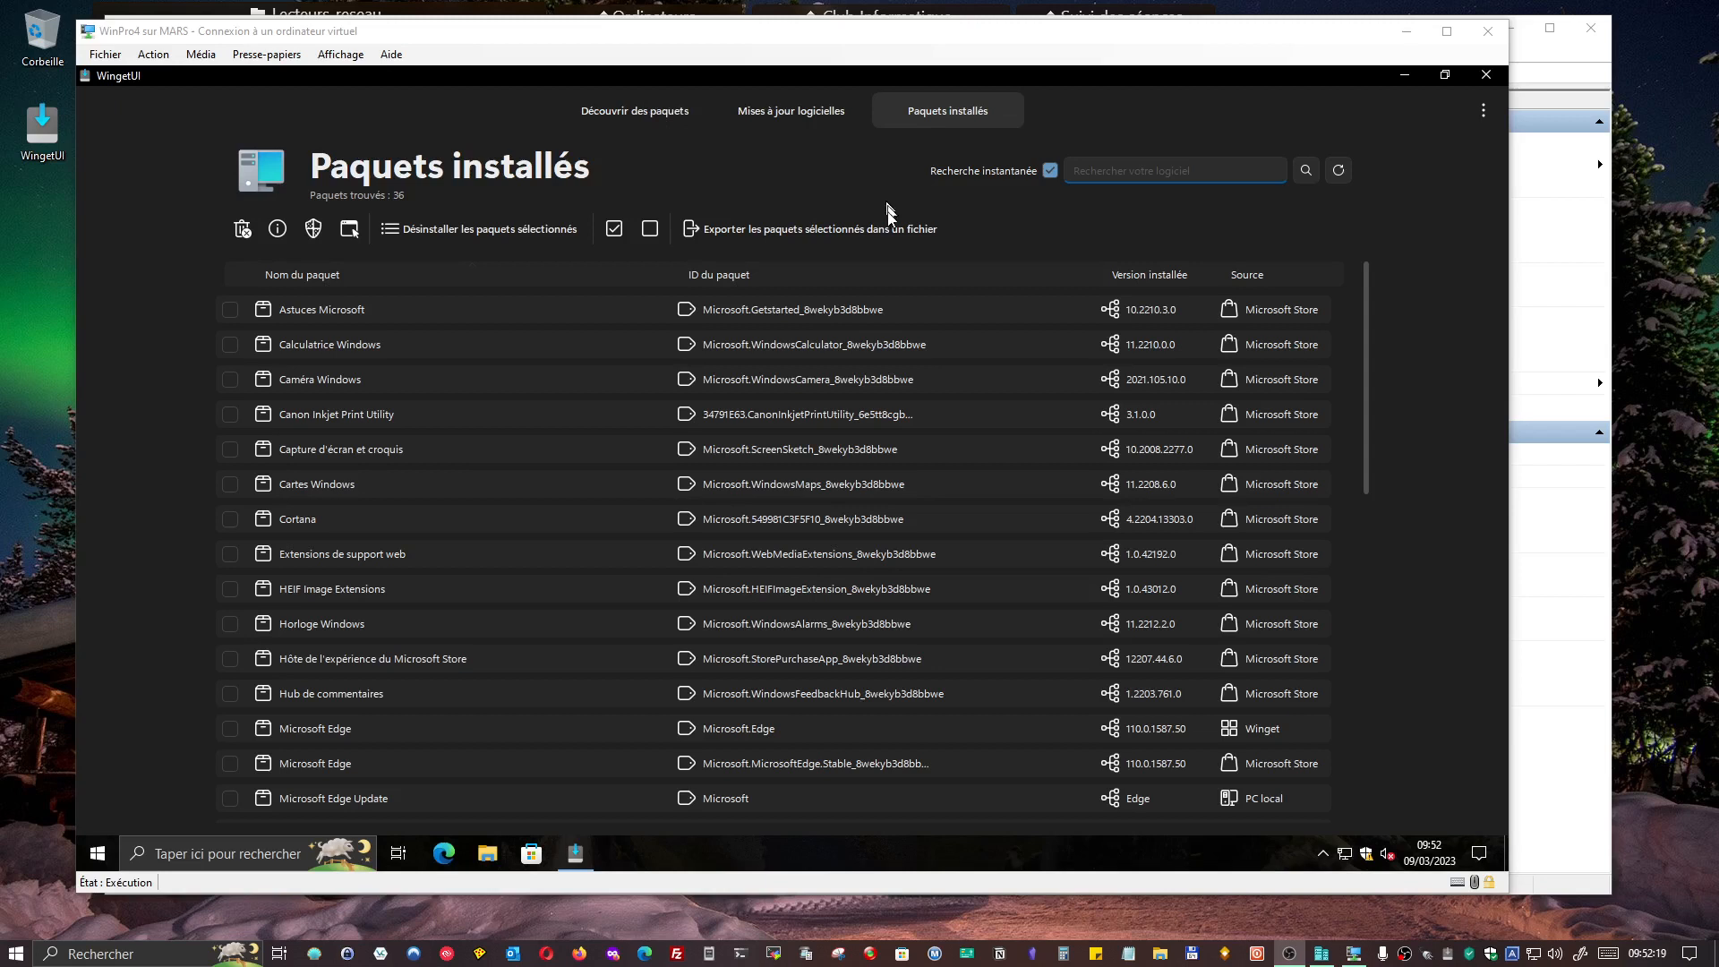
# Examine the full list of installed packages in WingetUI, including their versions and sources.
pyautogui.click(933, 112)
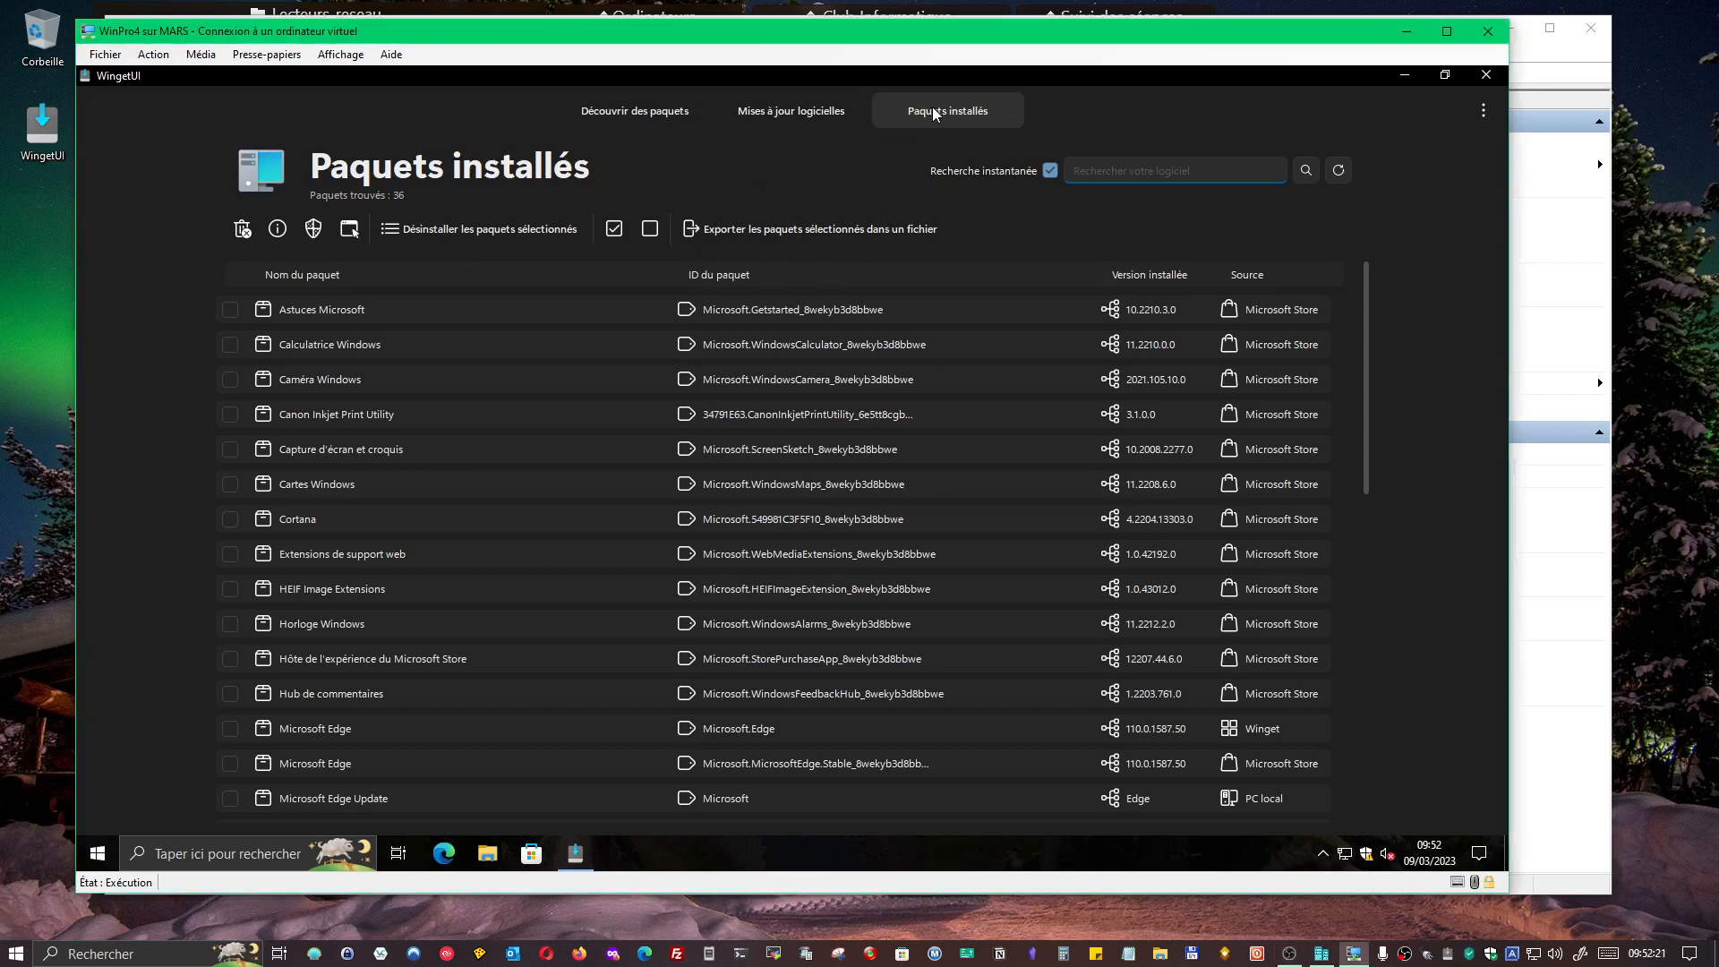
pyautogui.scroll(-3, 1048, 269)
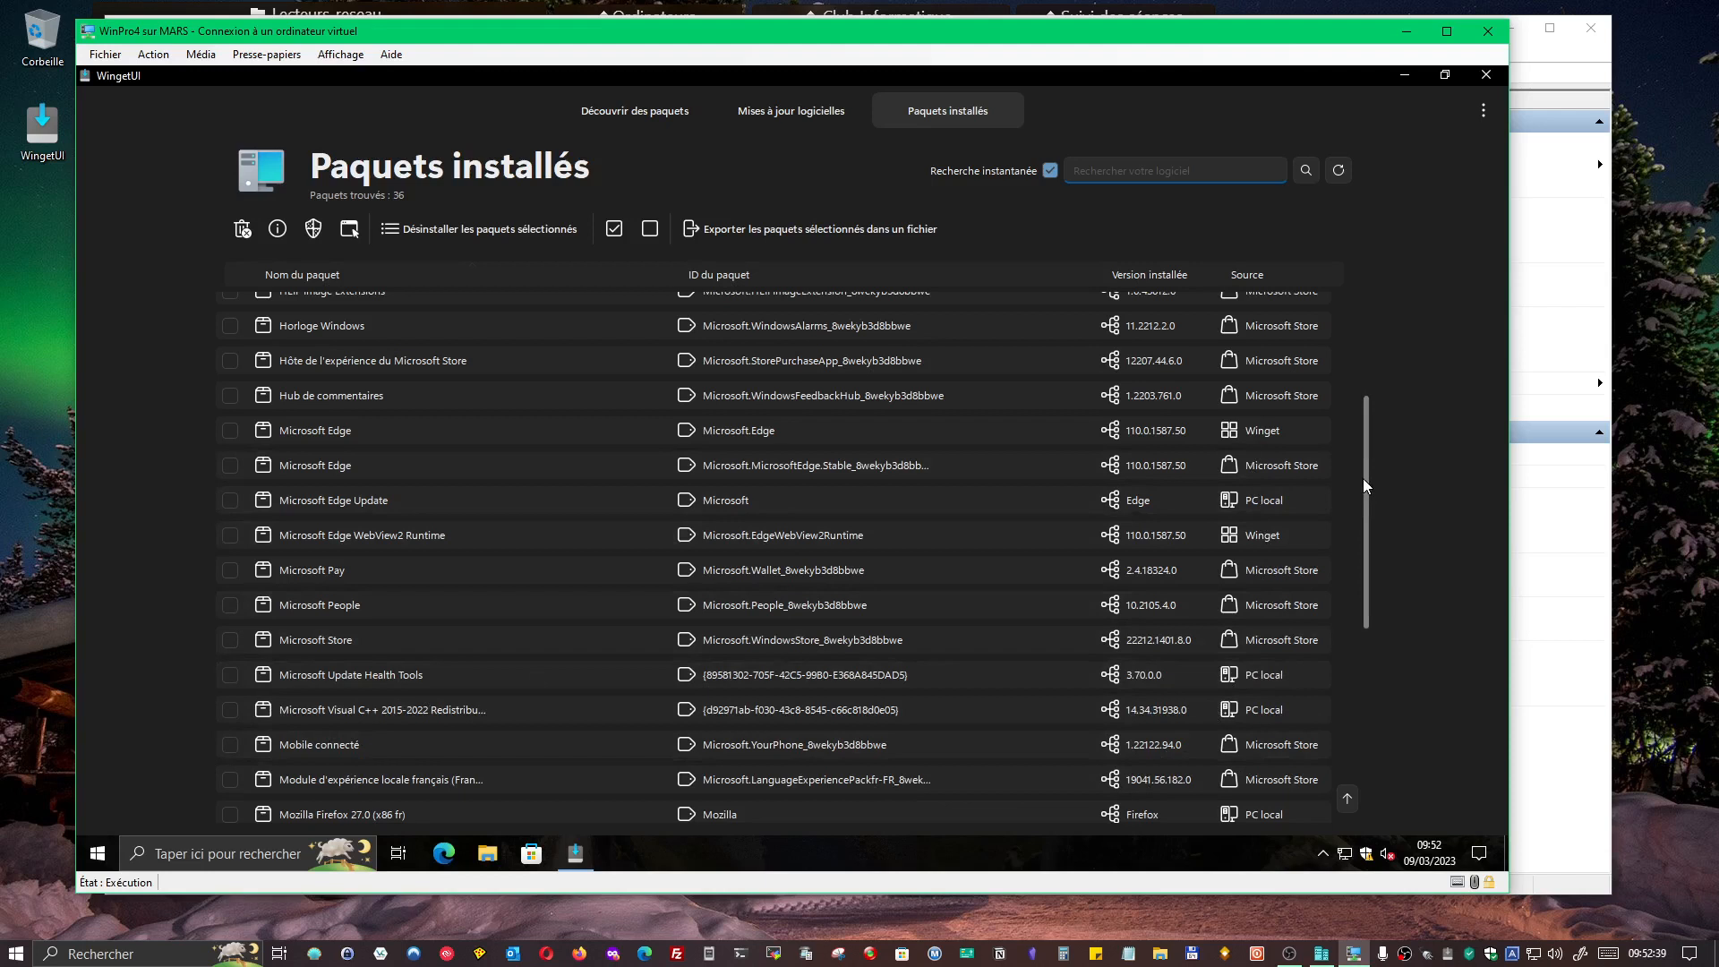
pyautogui.moveTo(1367, 488); pyautogui.dragTo(1365, 816)
pyautogui.moveTo(1354, 749); pyautogui.dragTo(1354, 336)
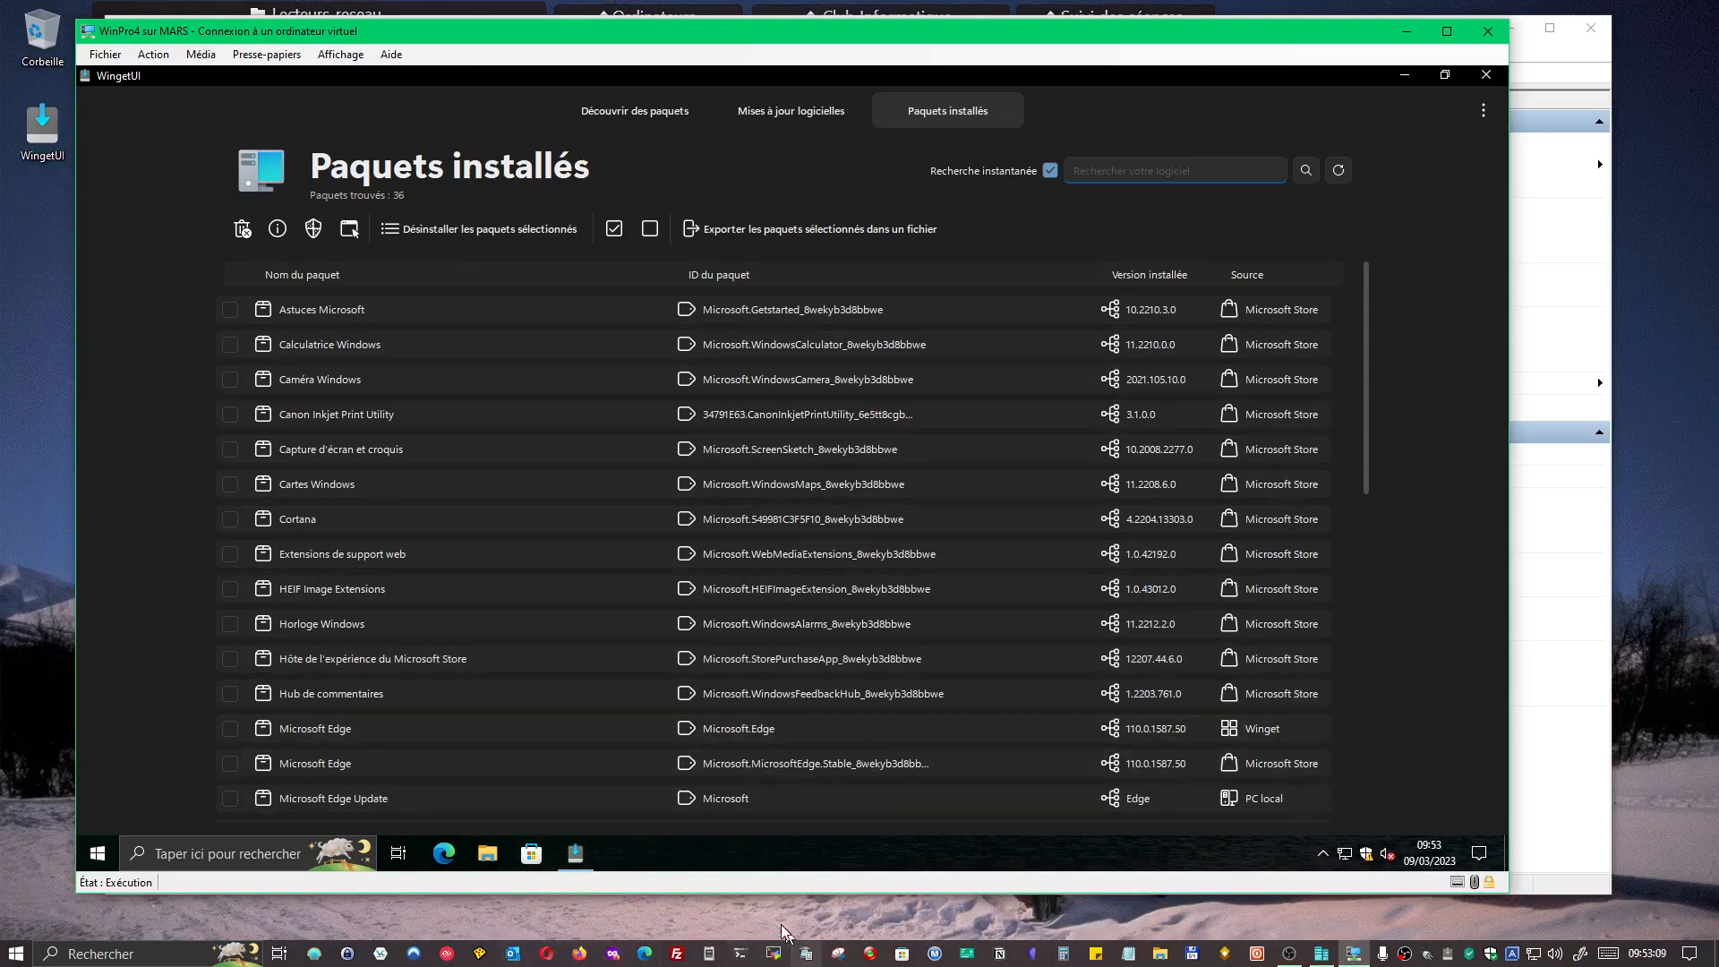
# Open Microsoft Store in the virtual machine and examine the updates and installed applications in its library.
pyautogui.click(532, 861)
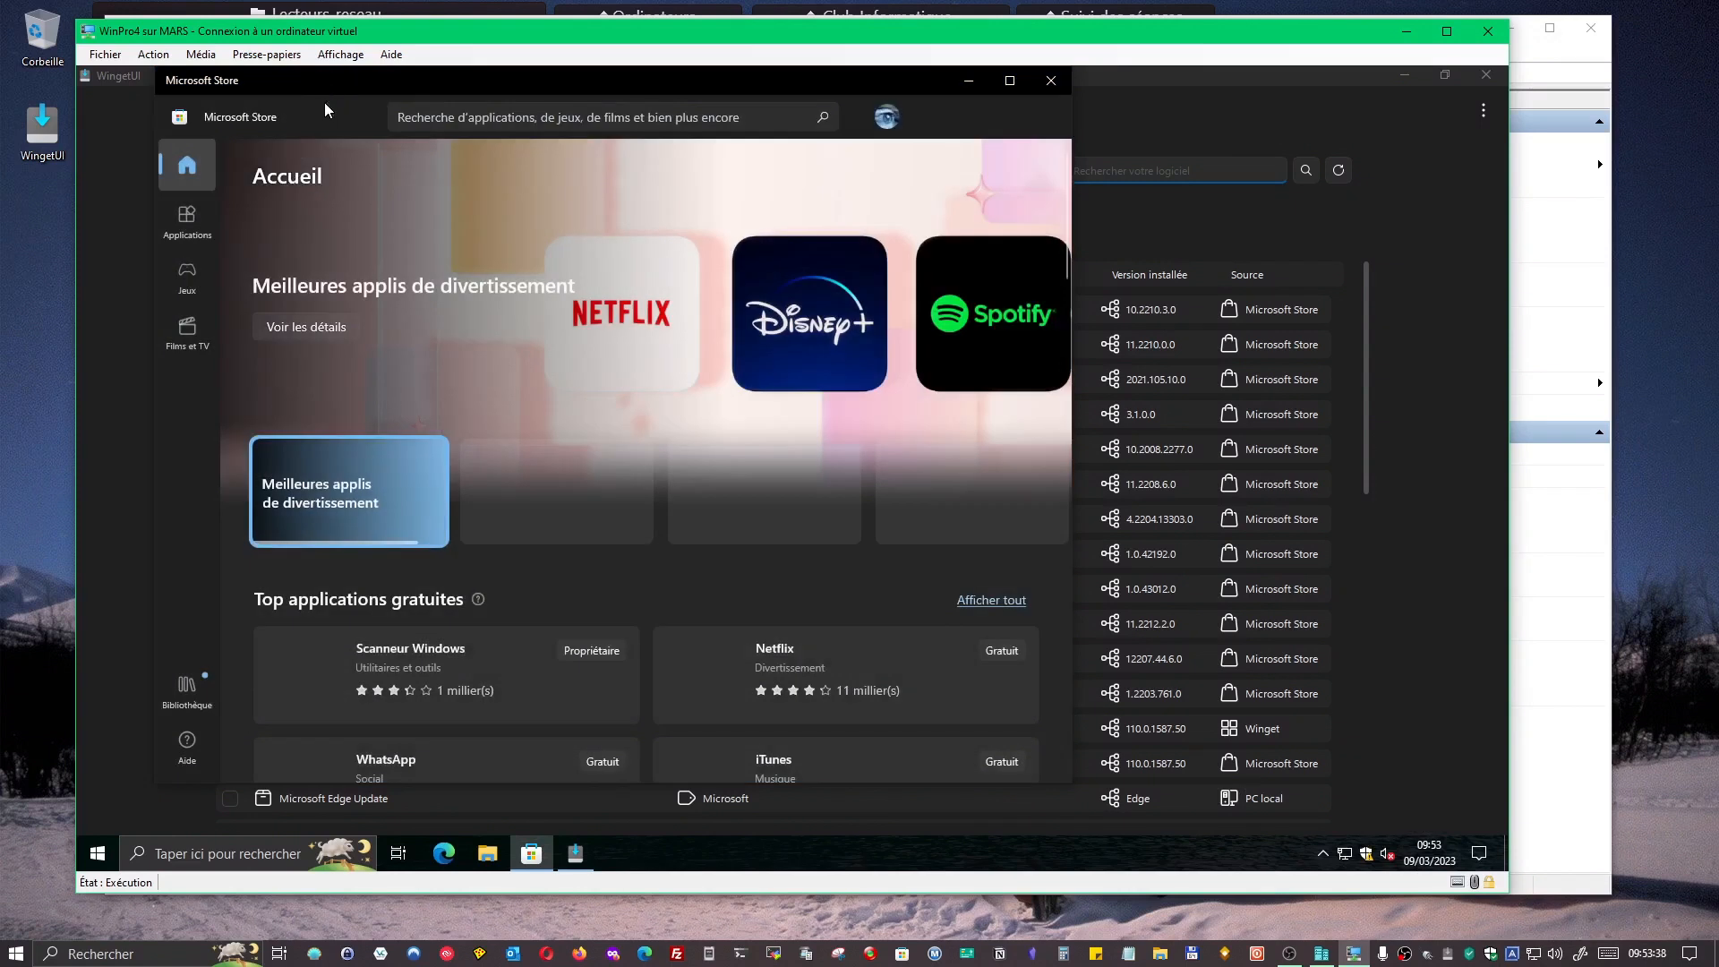
pyautogui.moveTo(321, 96); pyautogui.dragTo(445, 73)
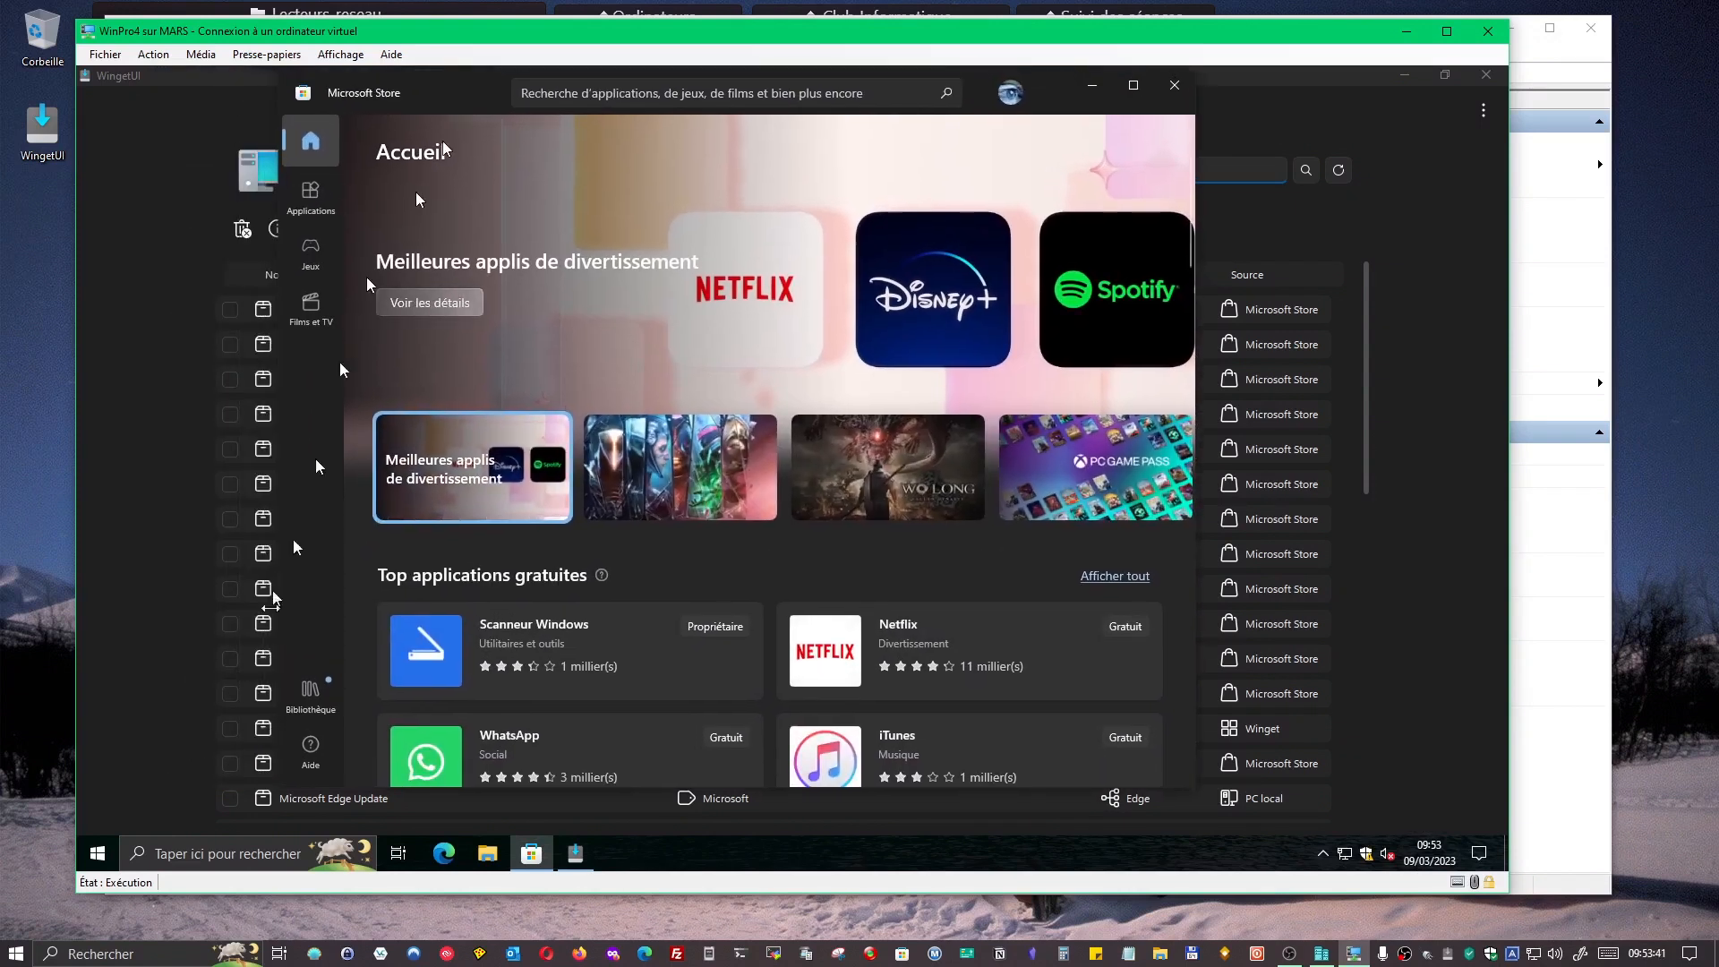
pyautogui.click(310, 694)
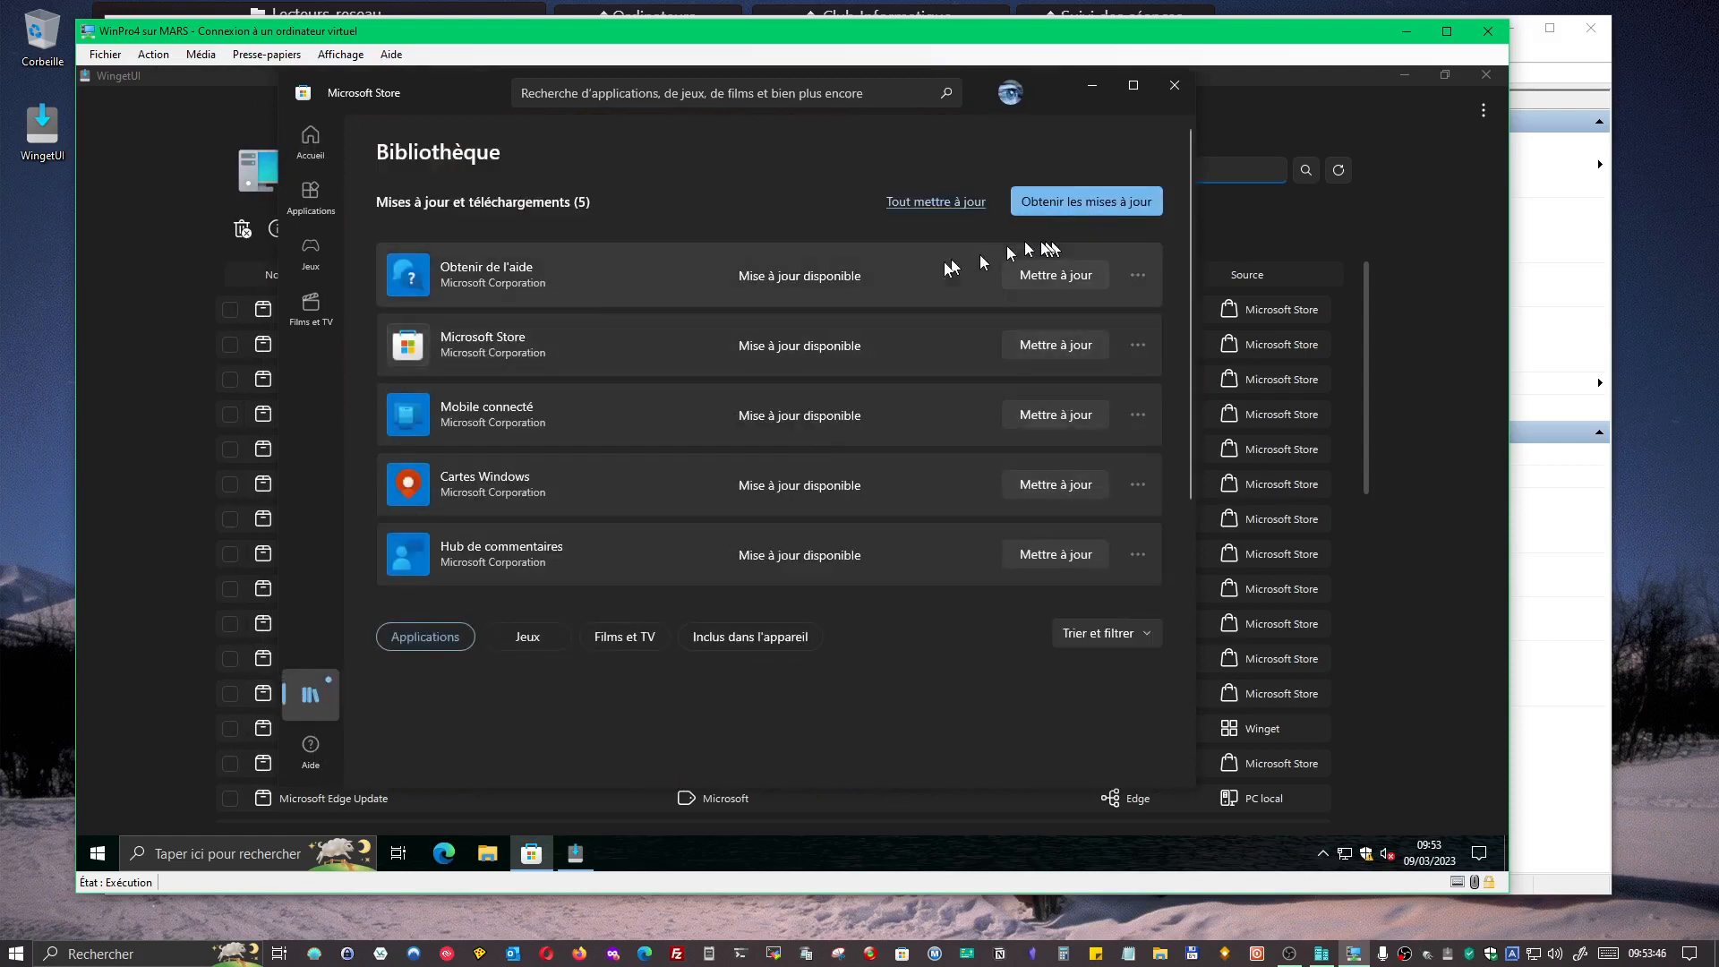
pyautogui.scroll(-1, 599, 322)
pyautogui.scroll(-4, 604, 340)
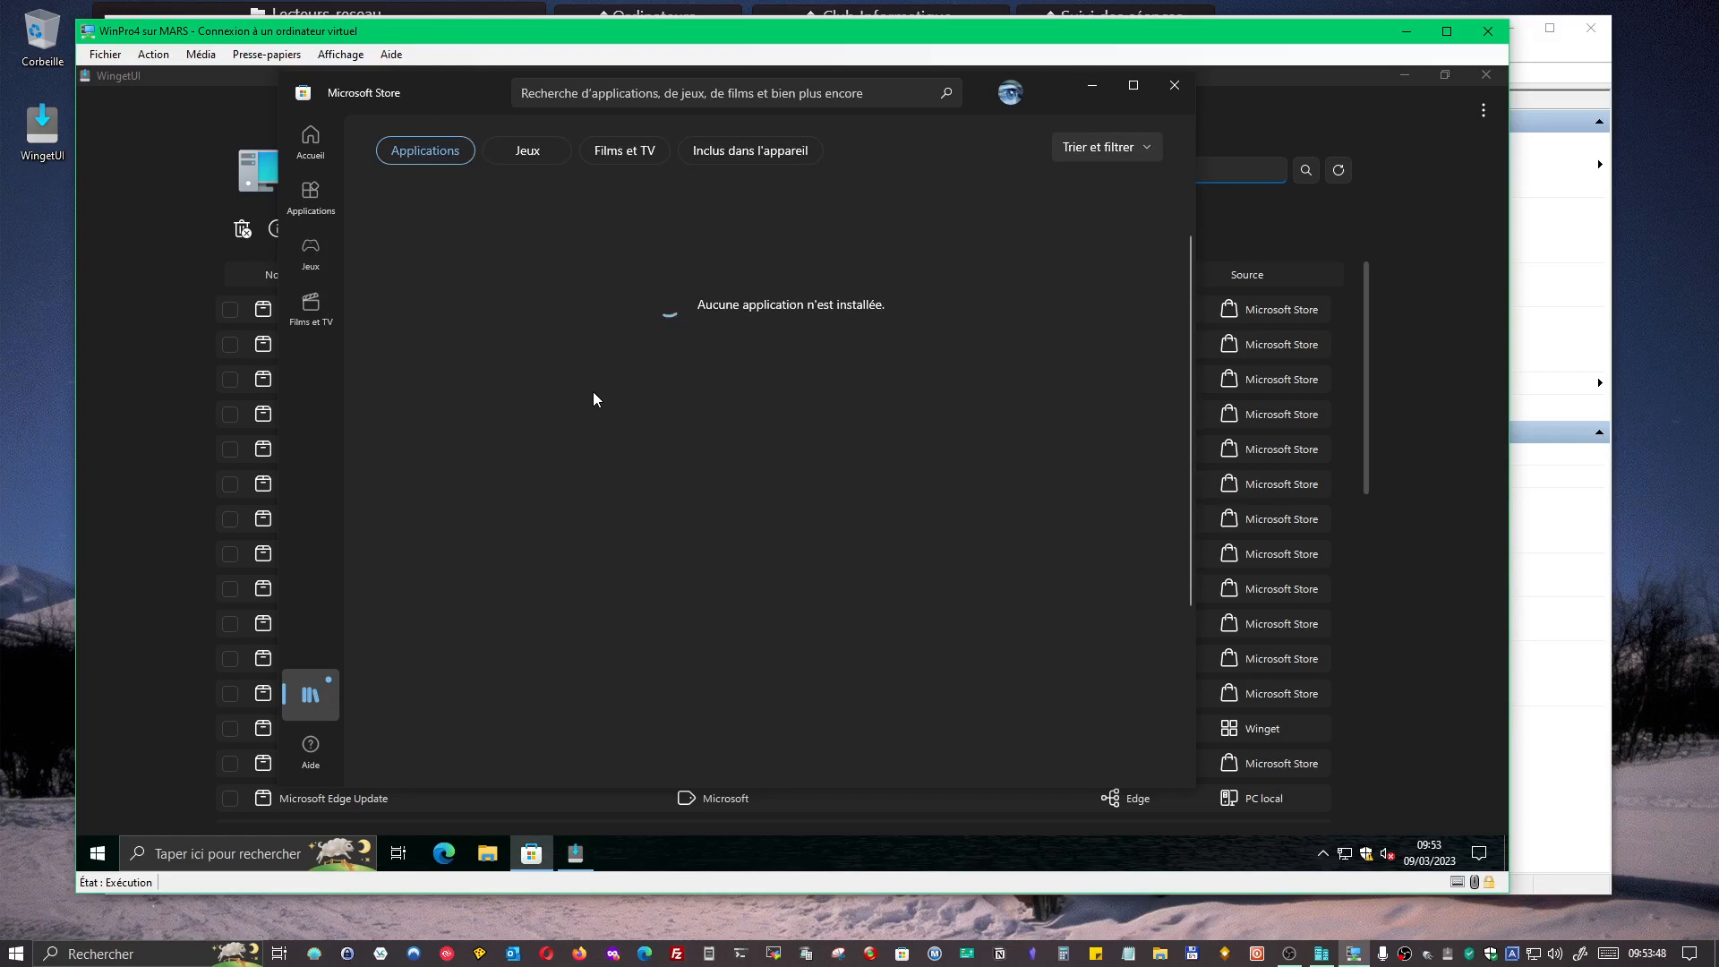
pyautogui.scroll(3, 648, 295)
pyautogui.scroll(3, 649, 292)
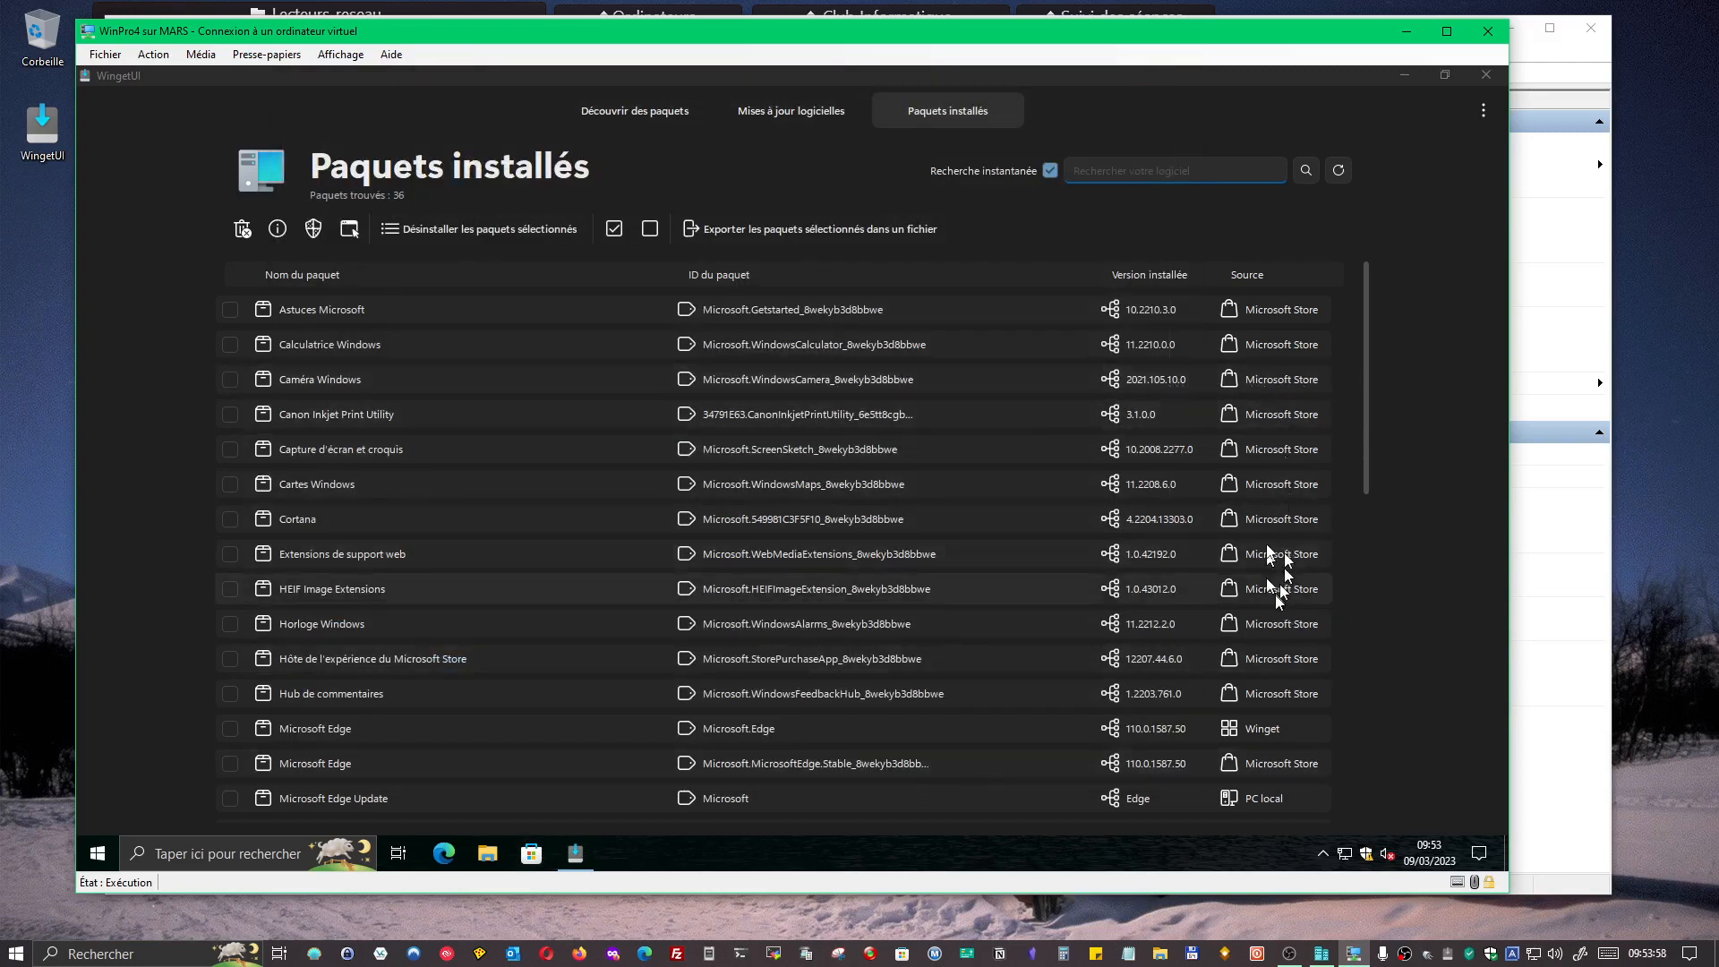
# Mark Calculatrice Windows and Caméra Windows in the installed packages list, and clear both selections.
pyautogui.moveTo(1366, 443); pyautogui.dragTo(1402, 372)
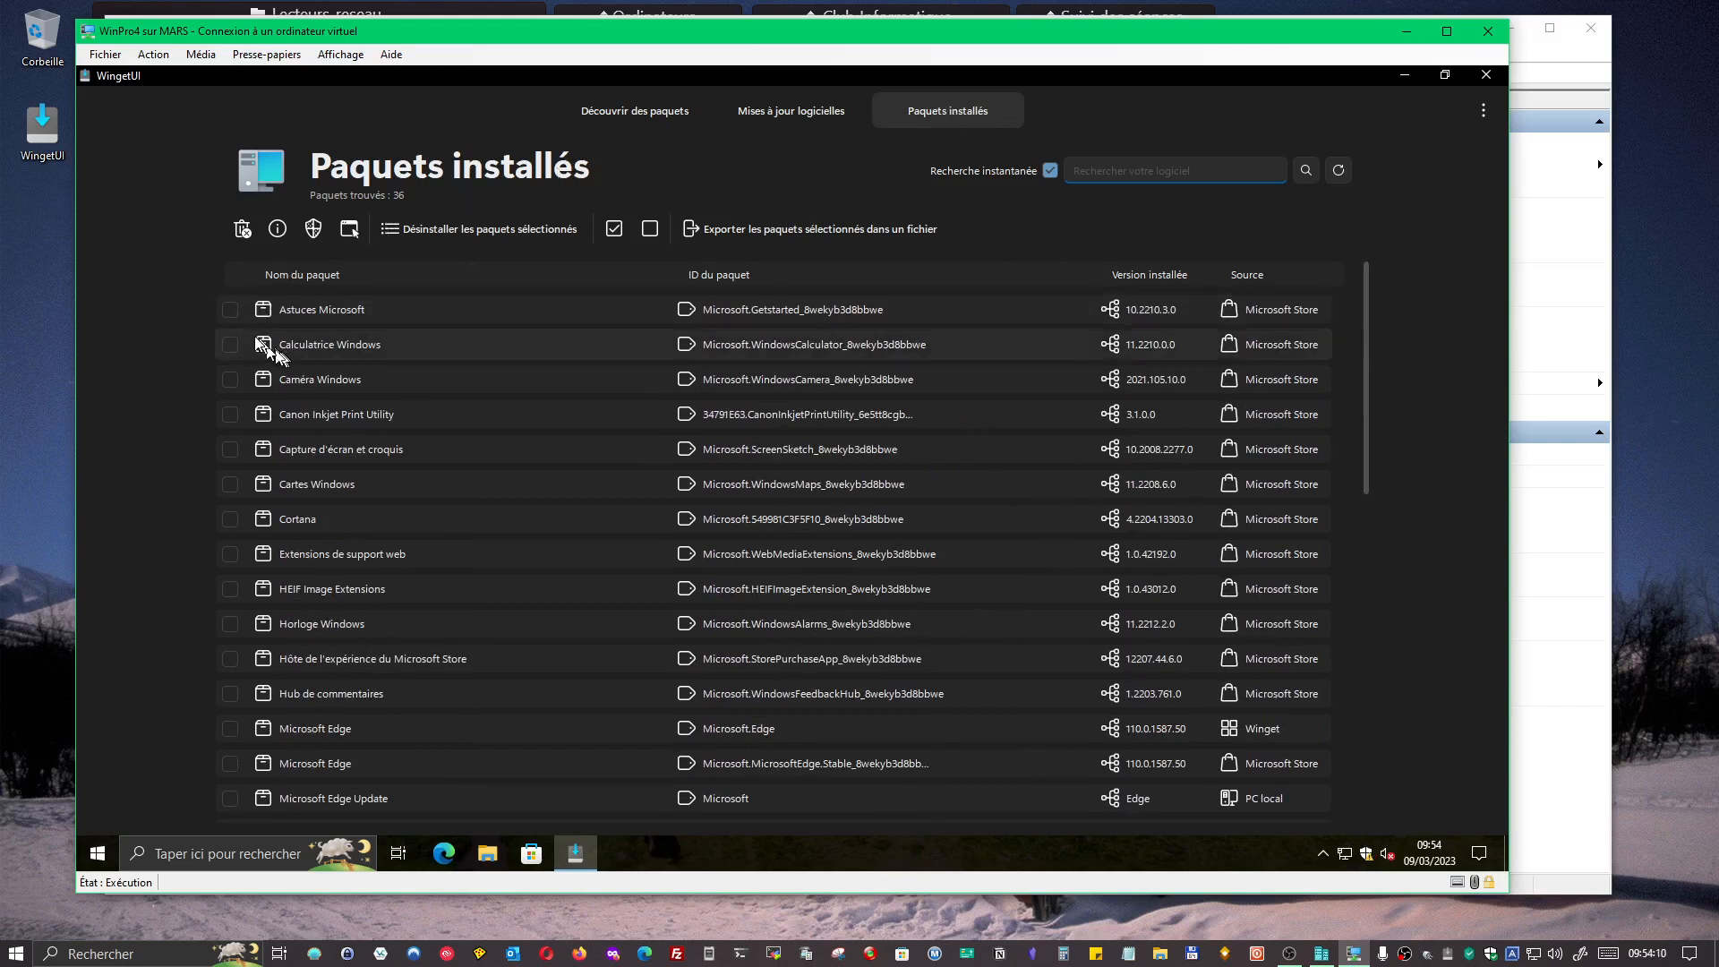
pyautogui.click(233, 354)
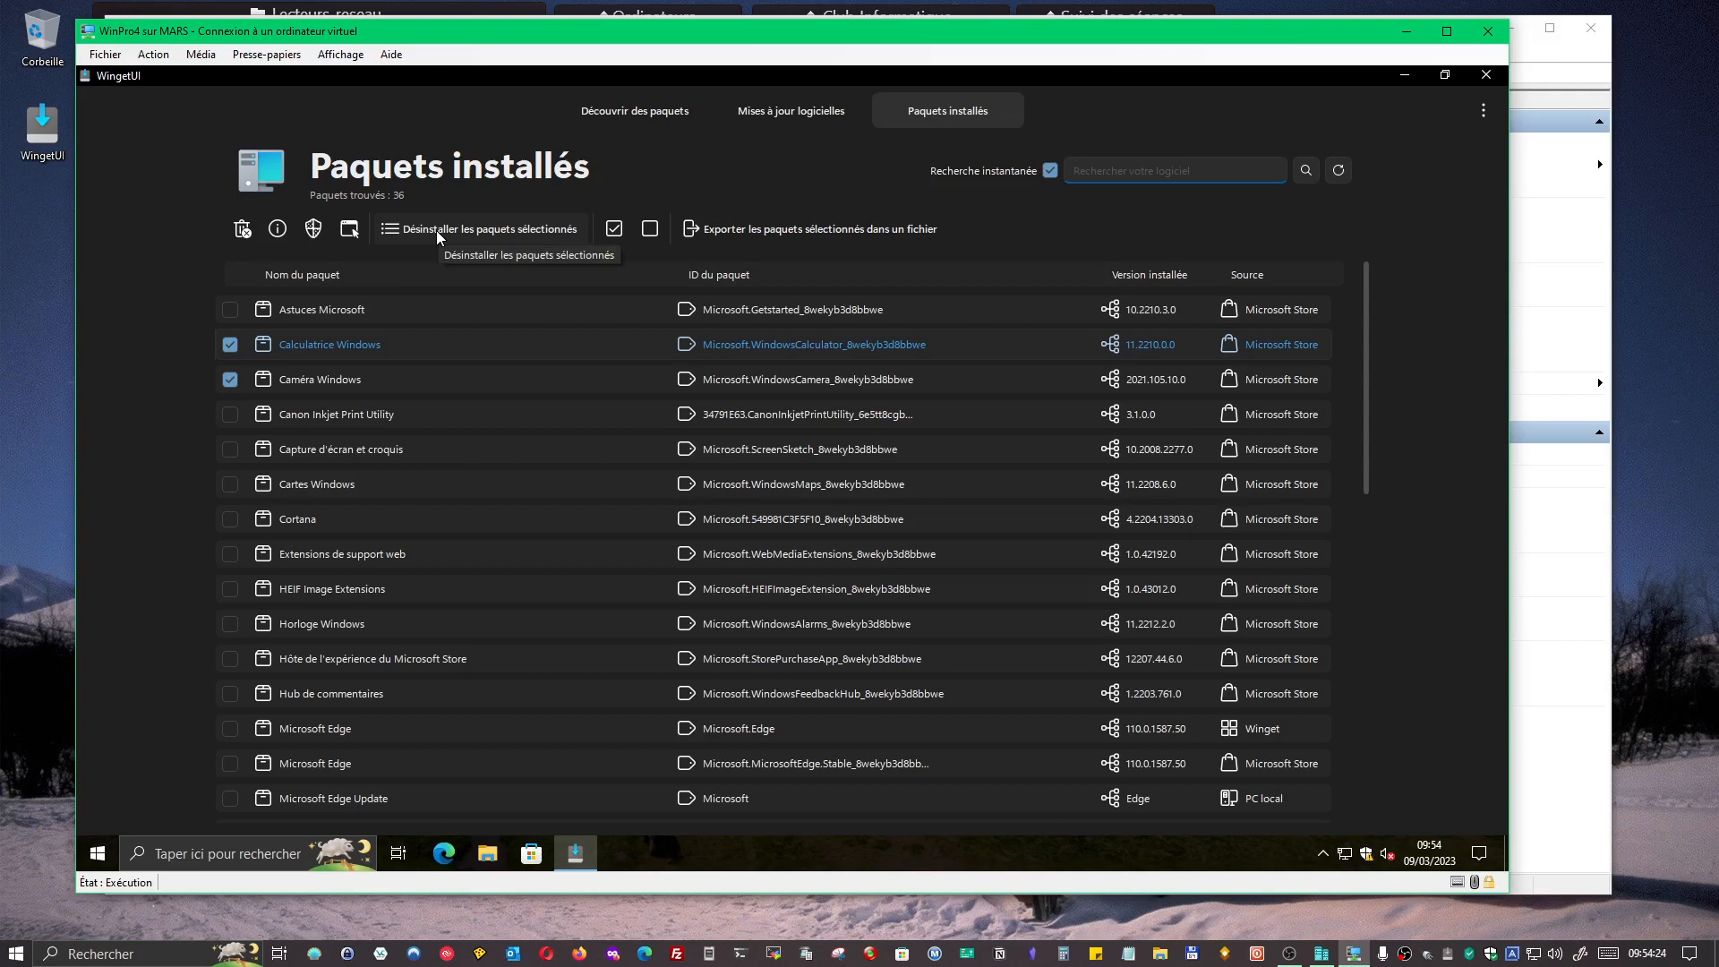
pyautogui.click(230, 344)
pyautogui.click(230, 380)
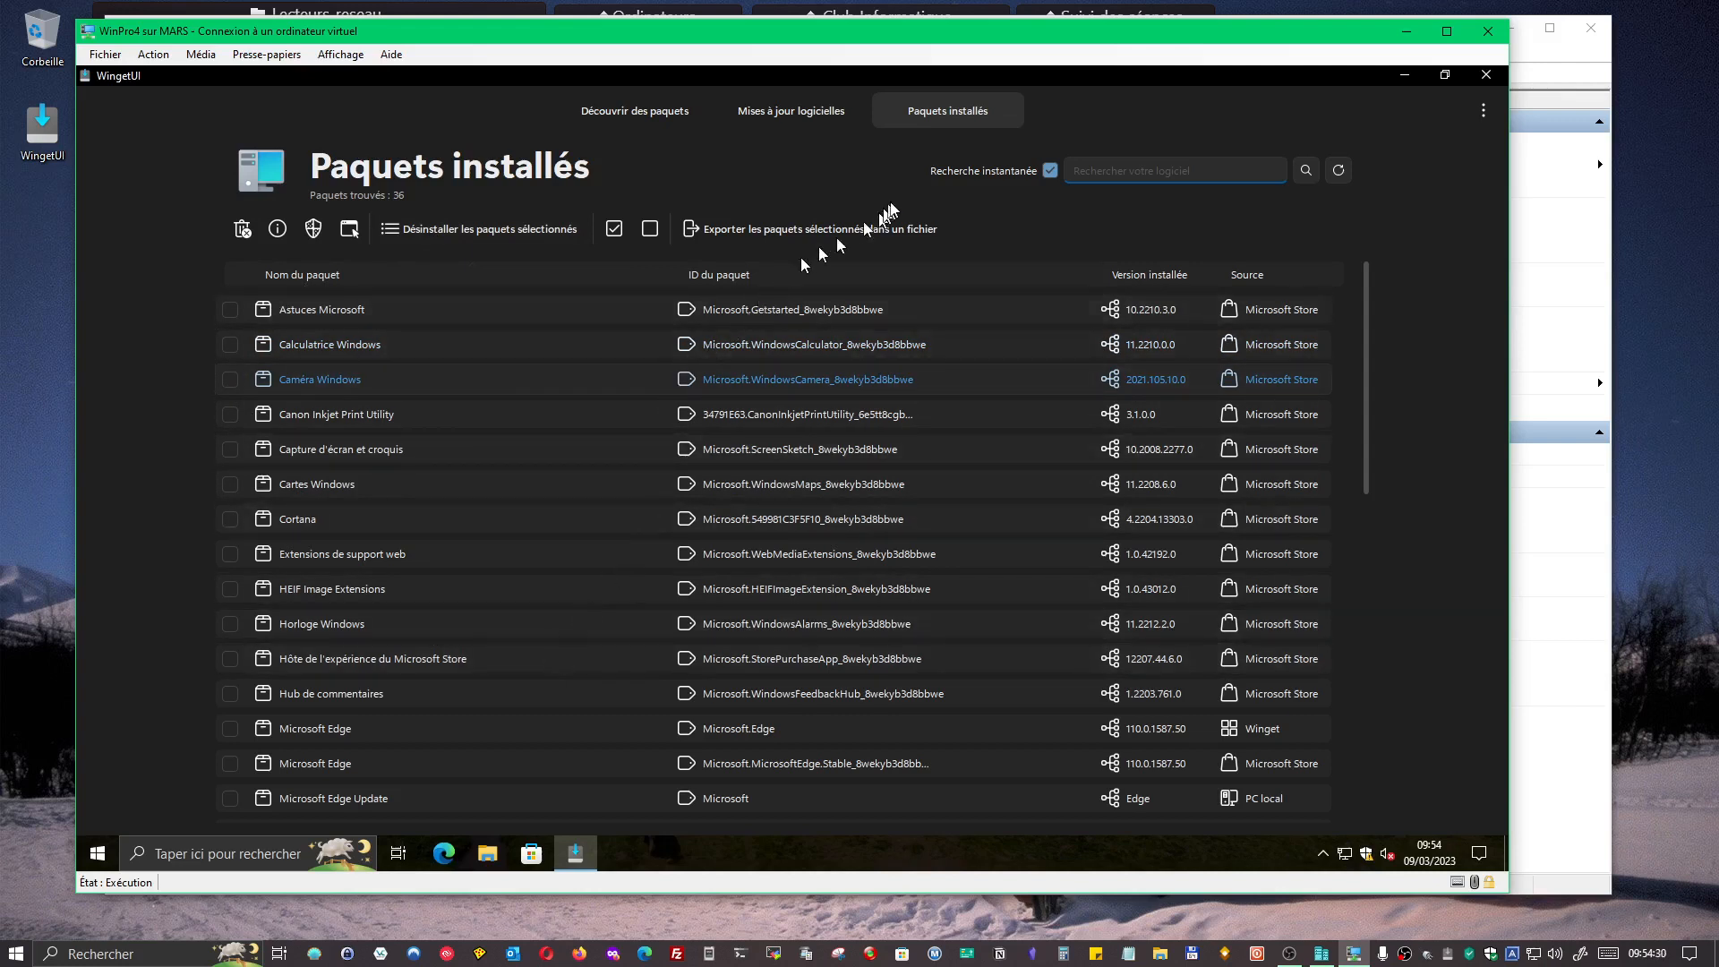
# Review the software updates available in WingetUI and display its package discovery page.
pyautogui.click(787, 113)
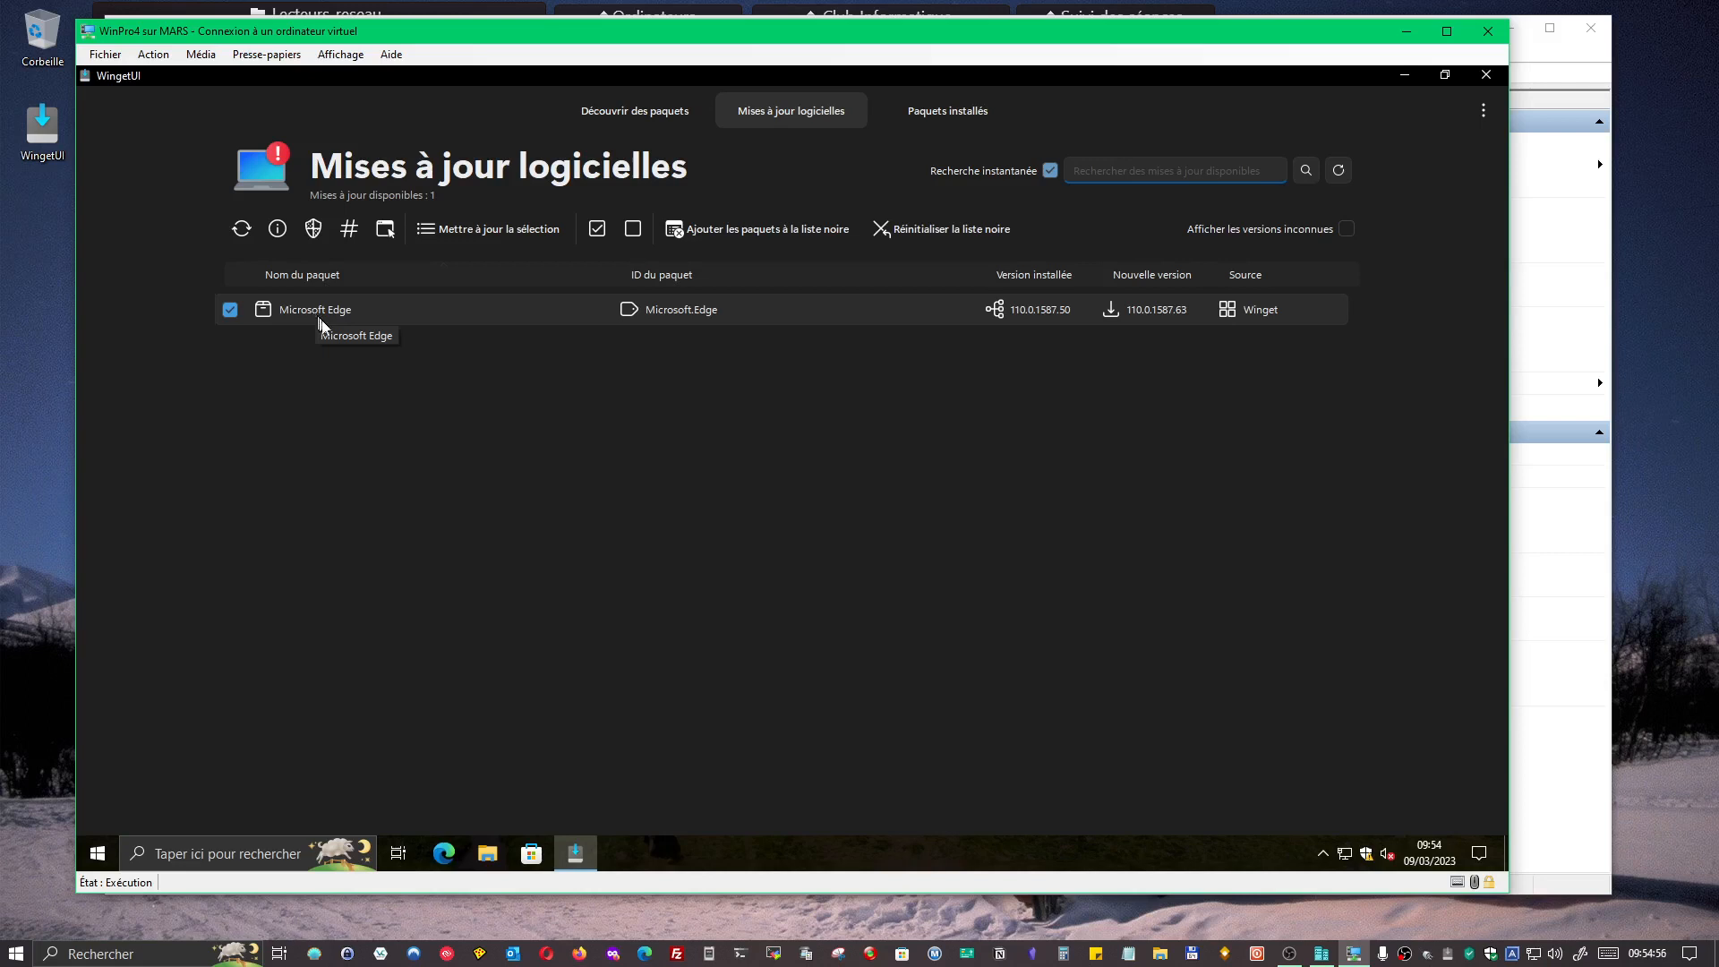
pyautogui.click(652, 114)
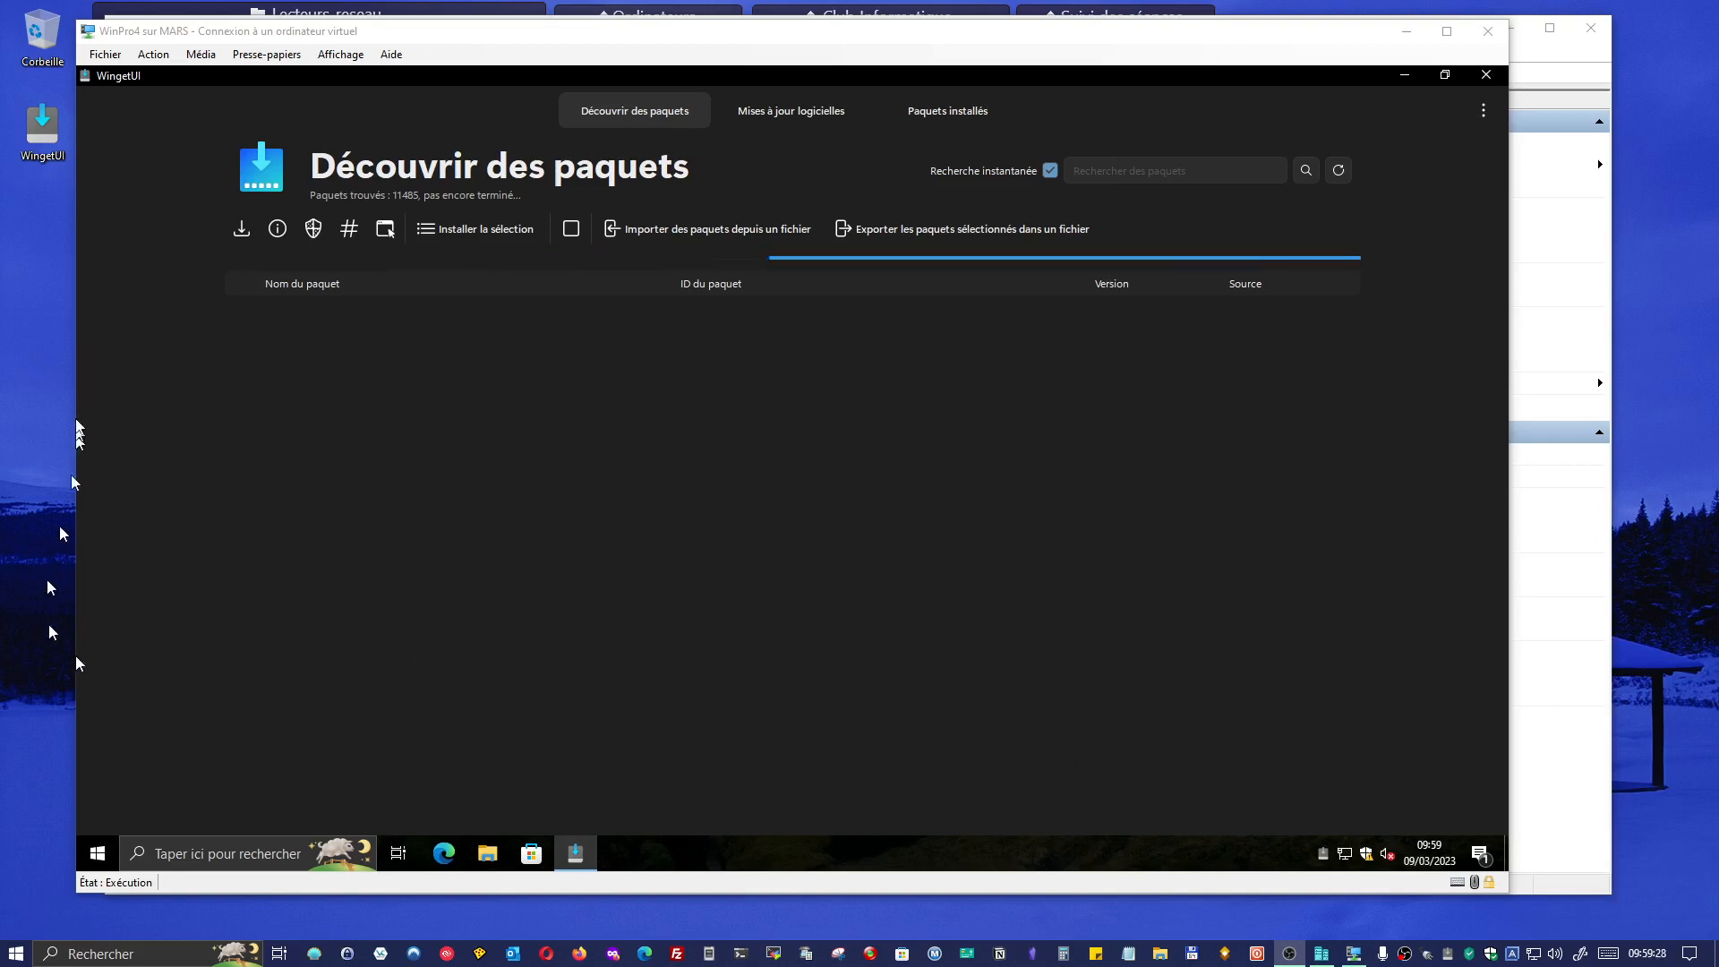
# Close WingetUI in the virtual machine and shut down its Windows session.
pyautogui.click(1485, 75)
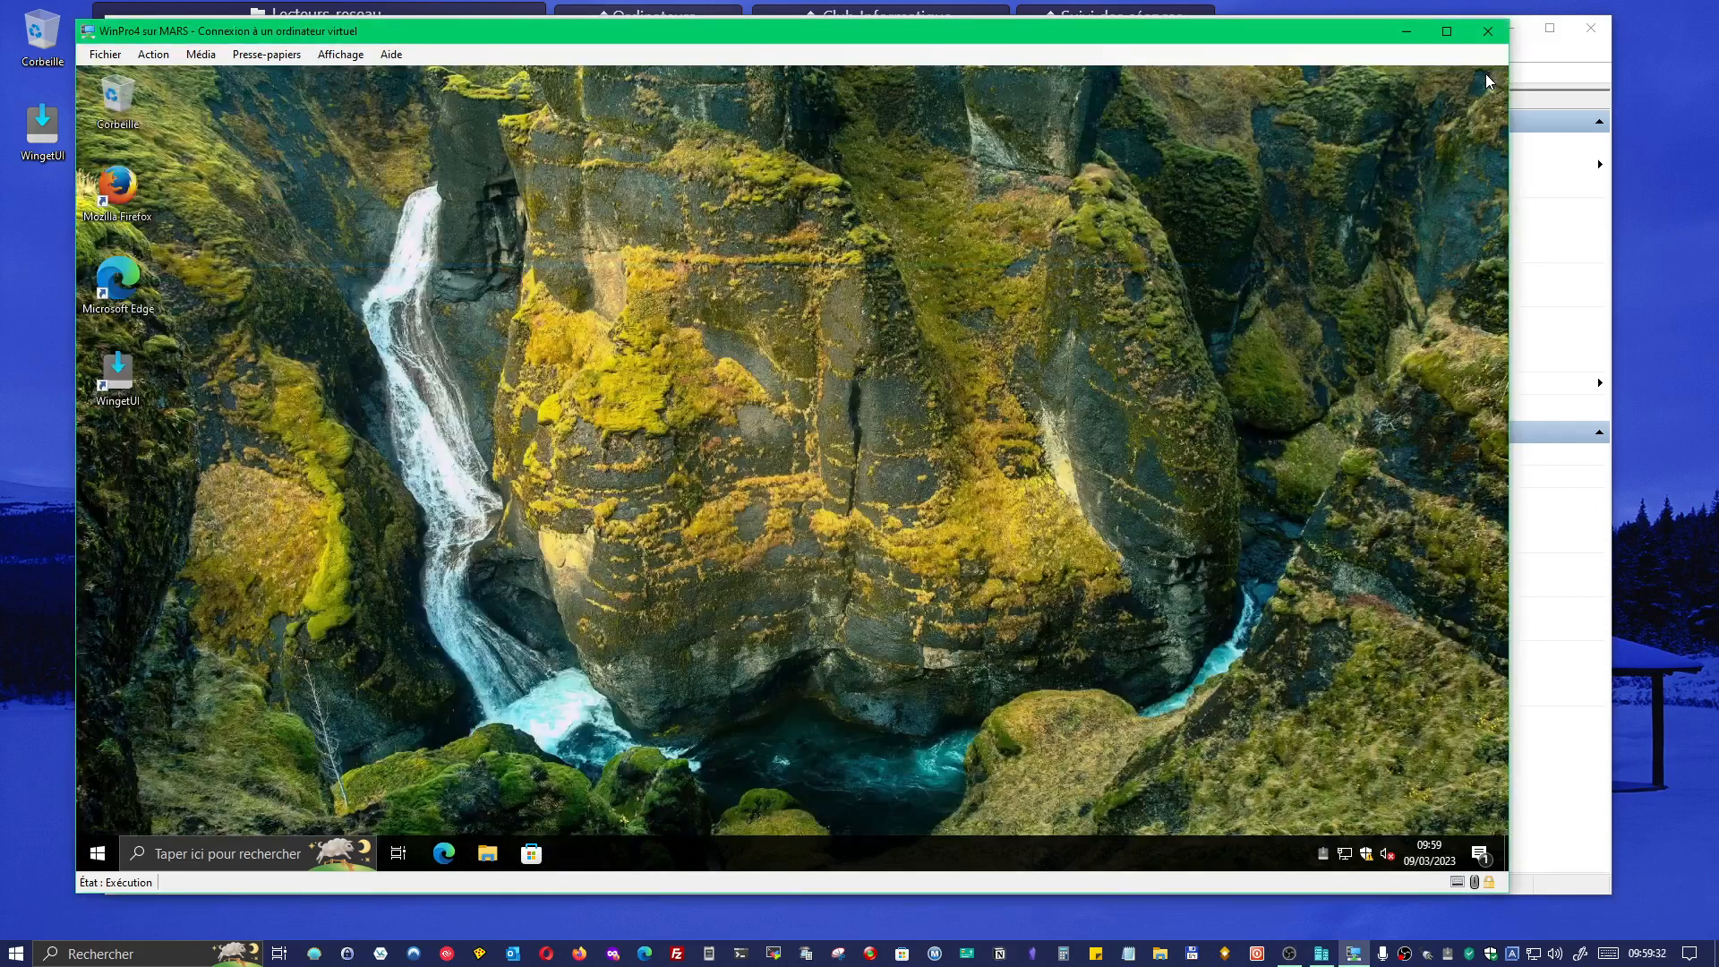
pyautogui.click(100, 857)
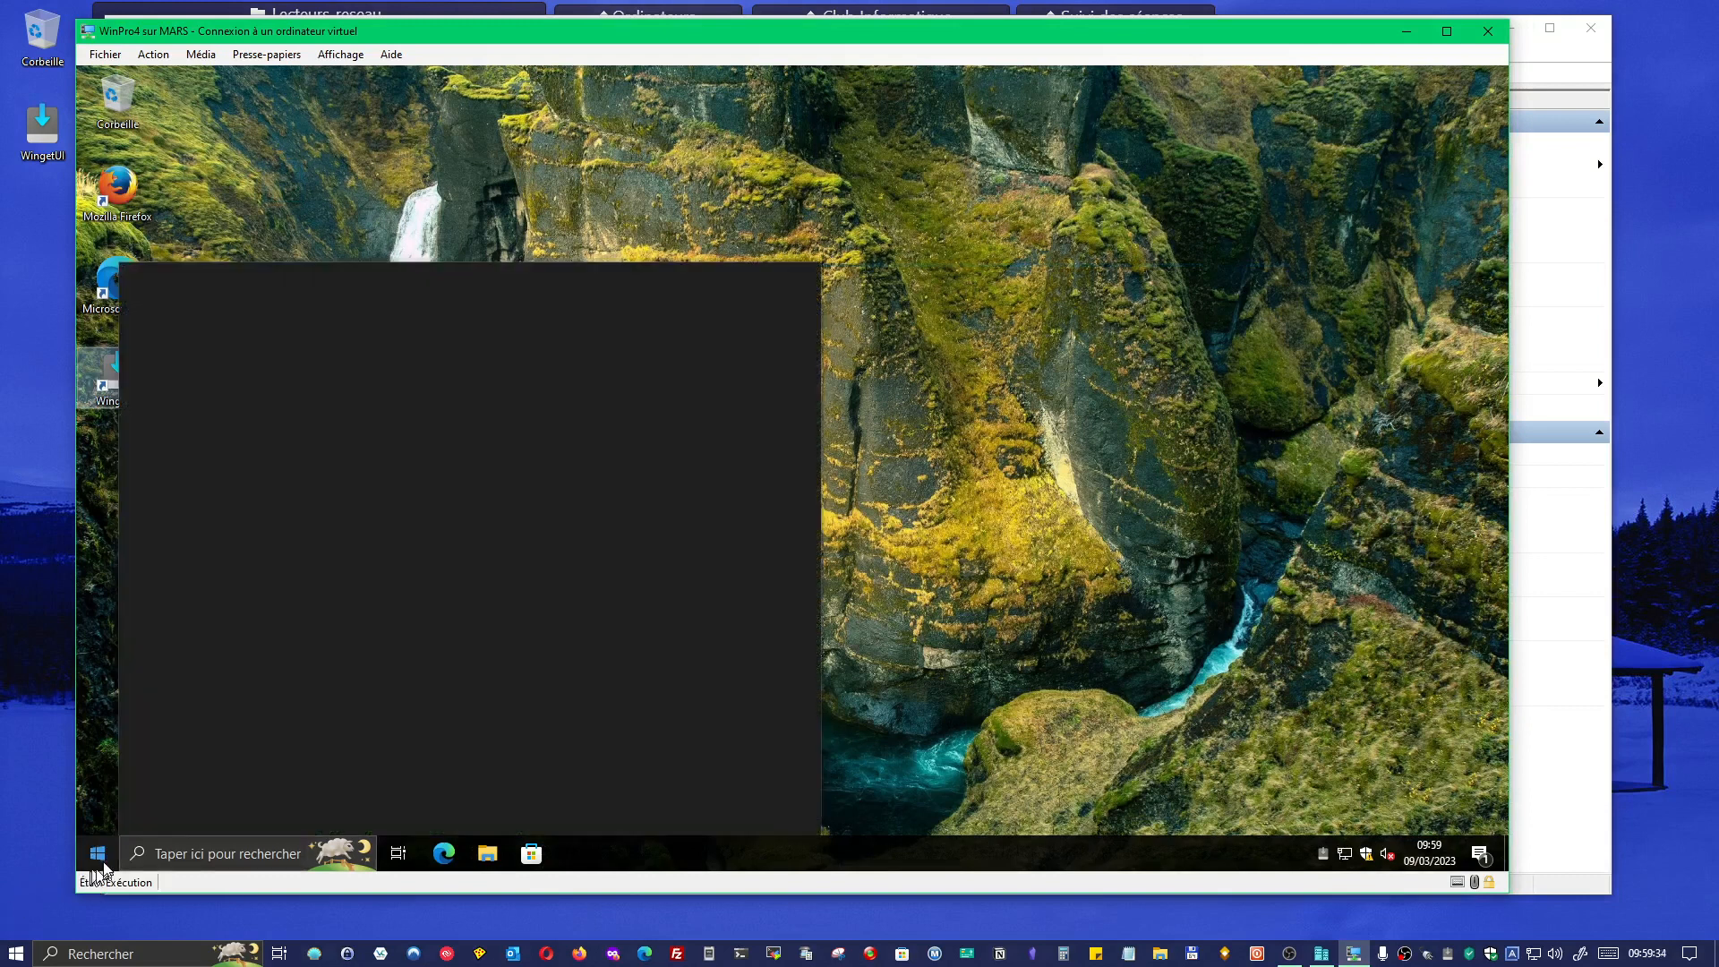
pyautogui.click(102, 859)
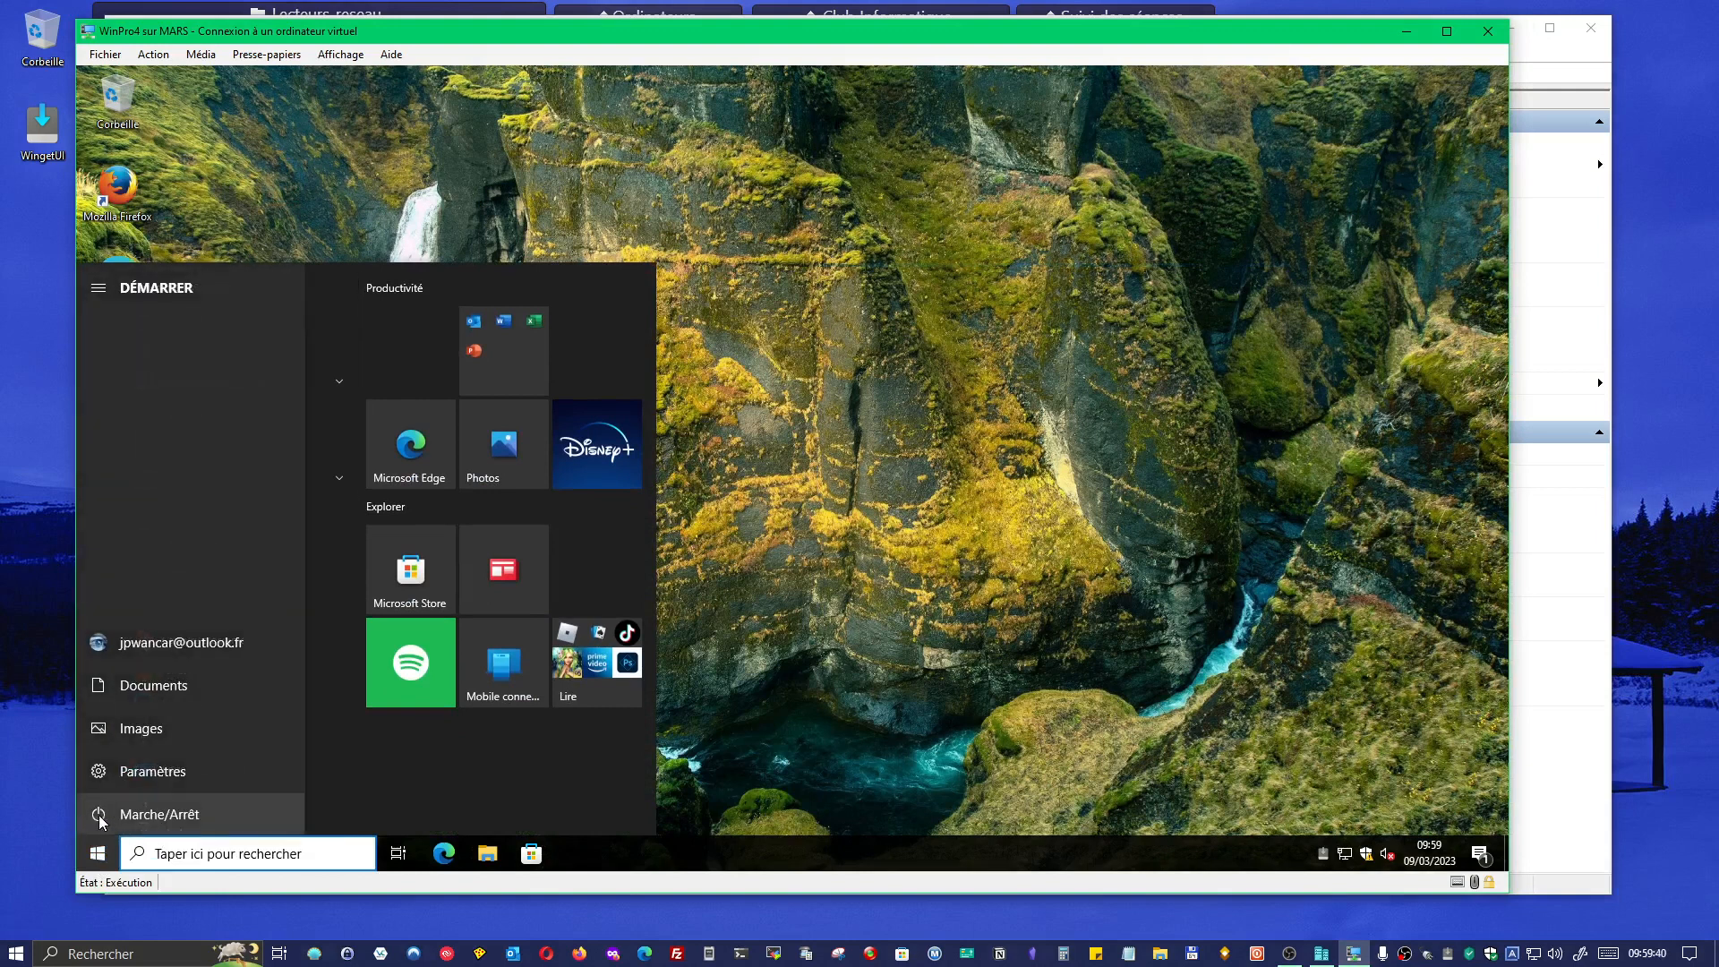
pyautogui.click(101, 821)
pyautogui.click(131, 749)
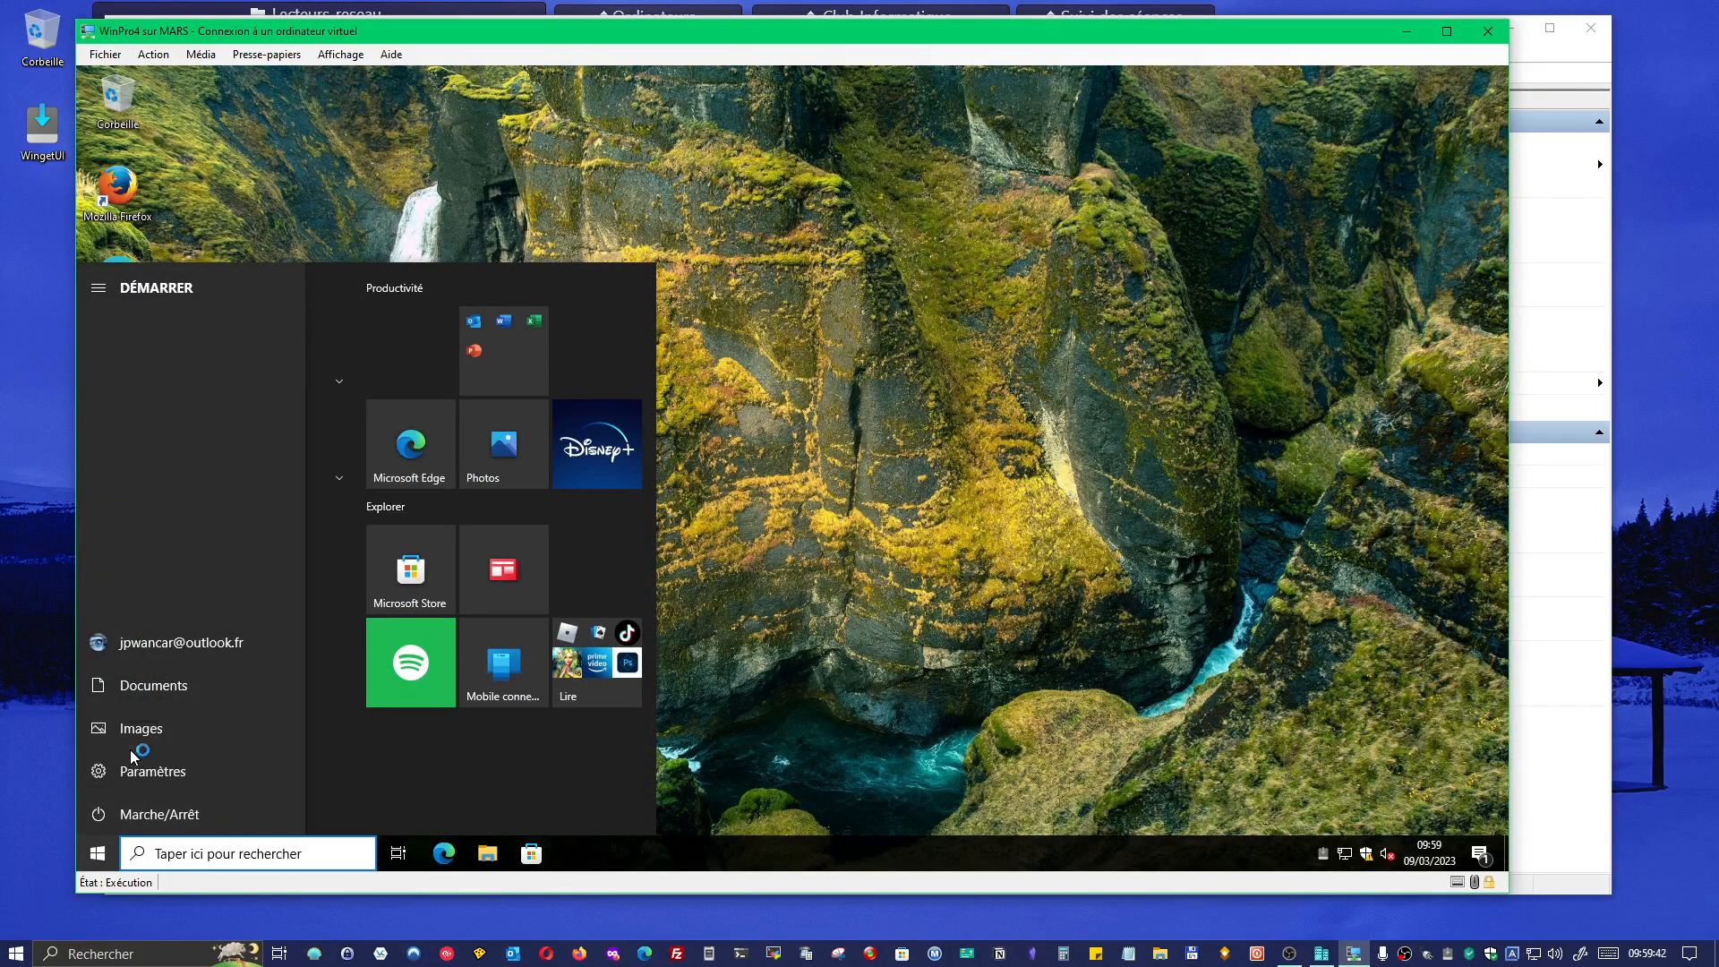
# Clear the virtual machine and Hyper-V Manager windows from the host desktop and launch WingetUI on the host.
pyautogui.click(1407, 32)
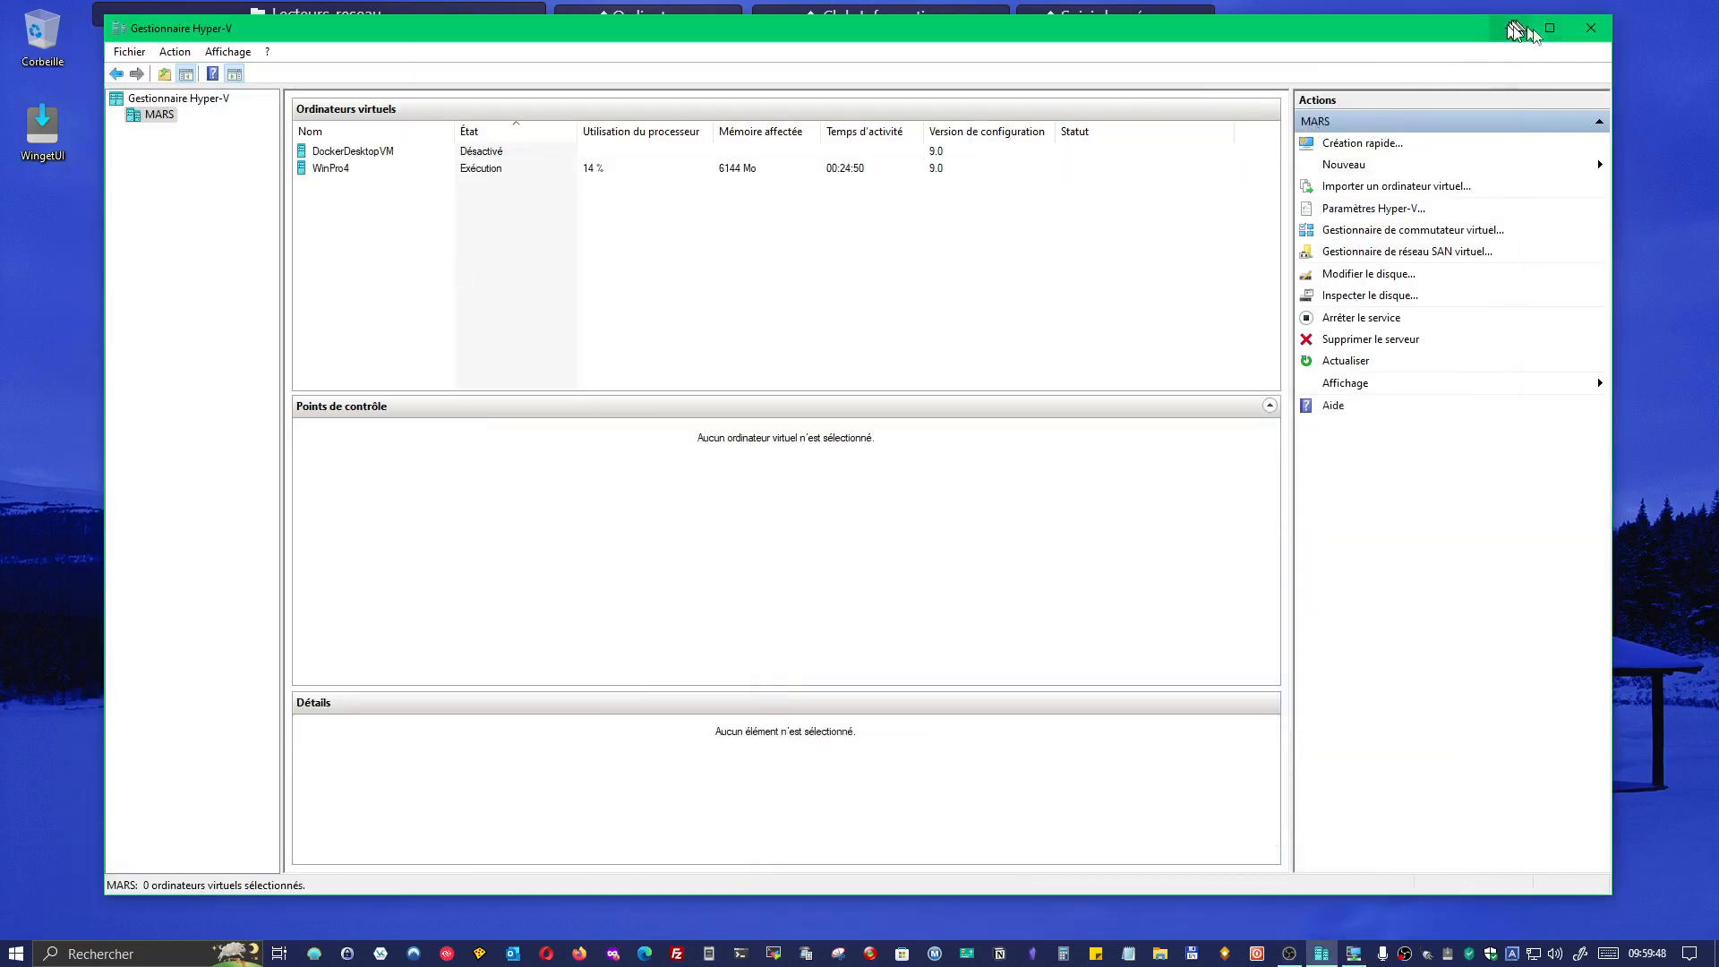
pyautogui.click(1591, 32)
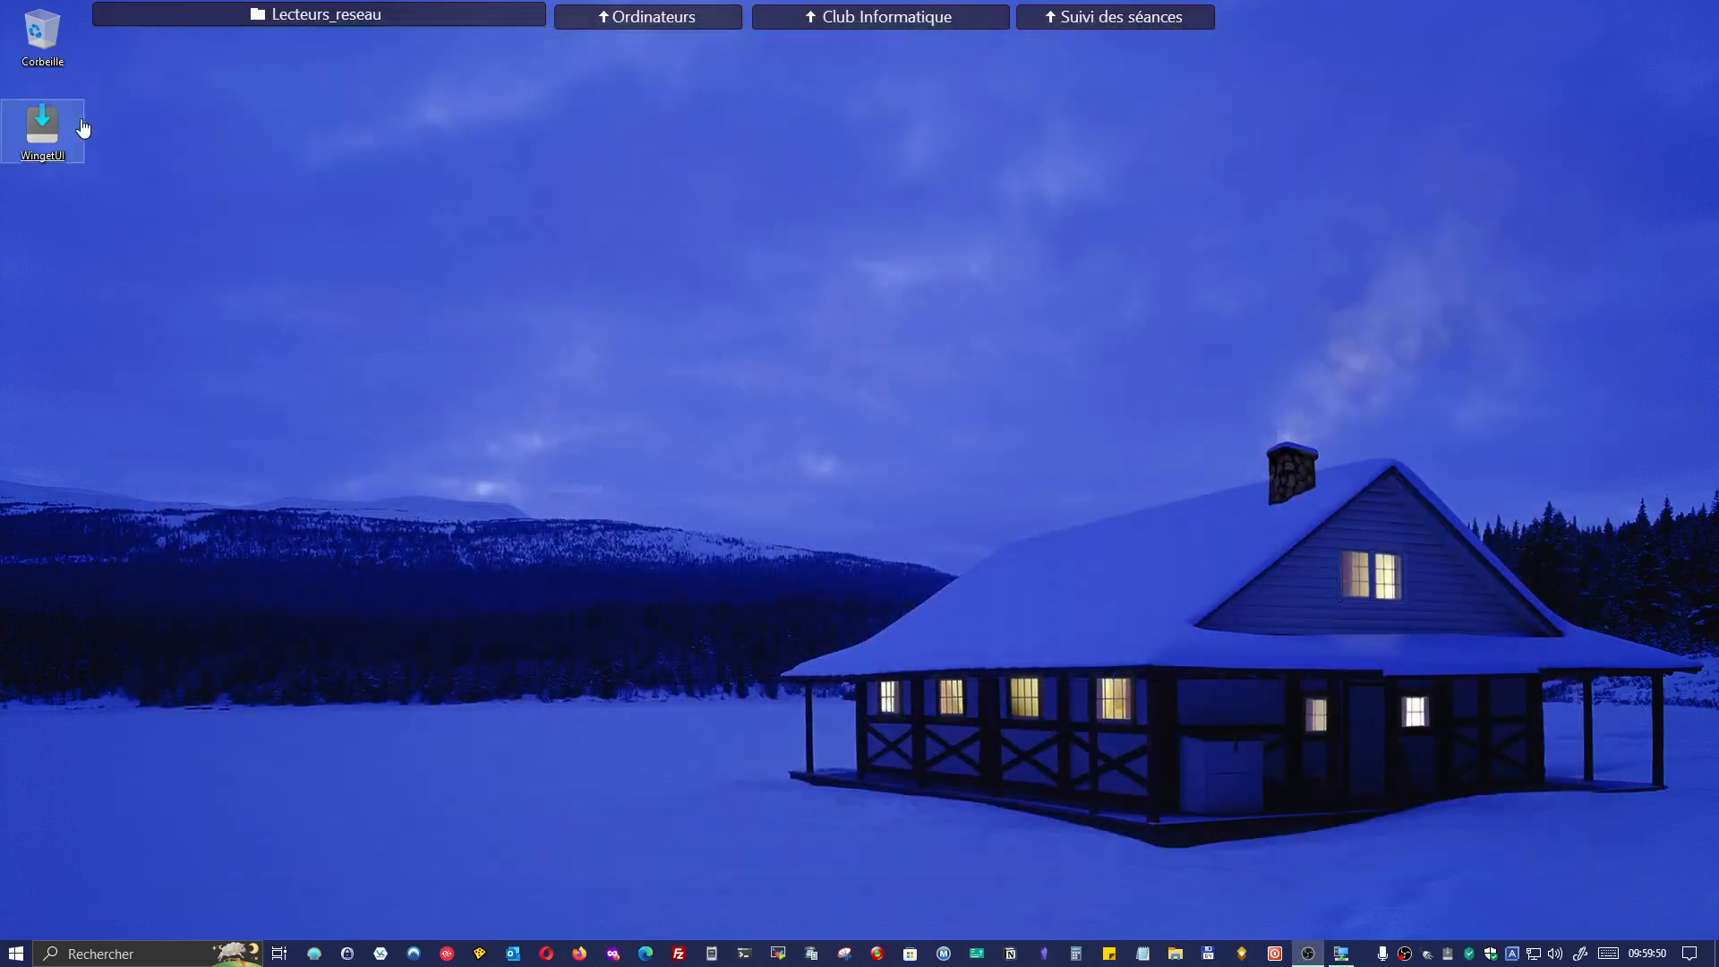
pyautogui.doubleClick(45, 116)
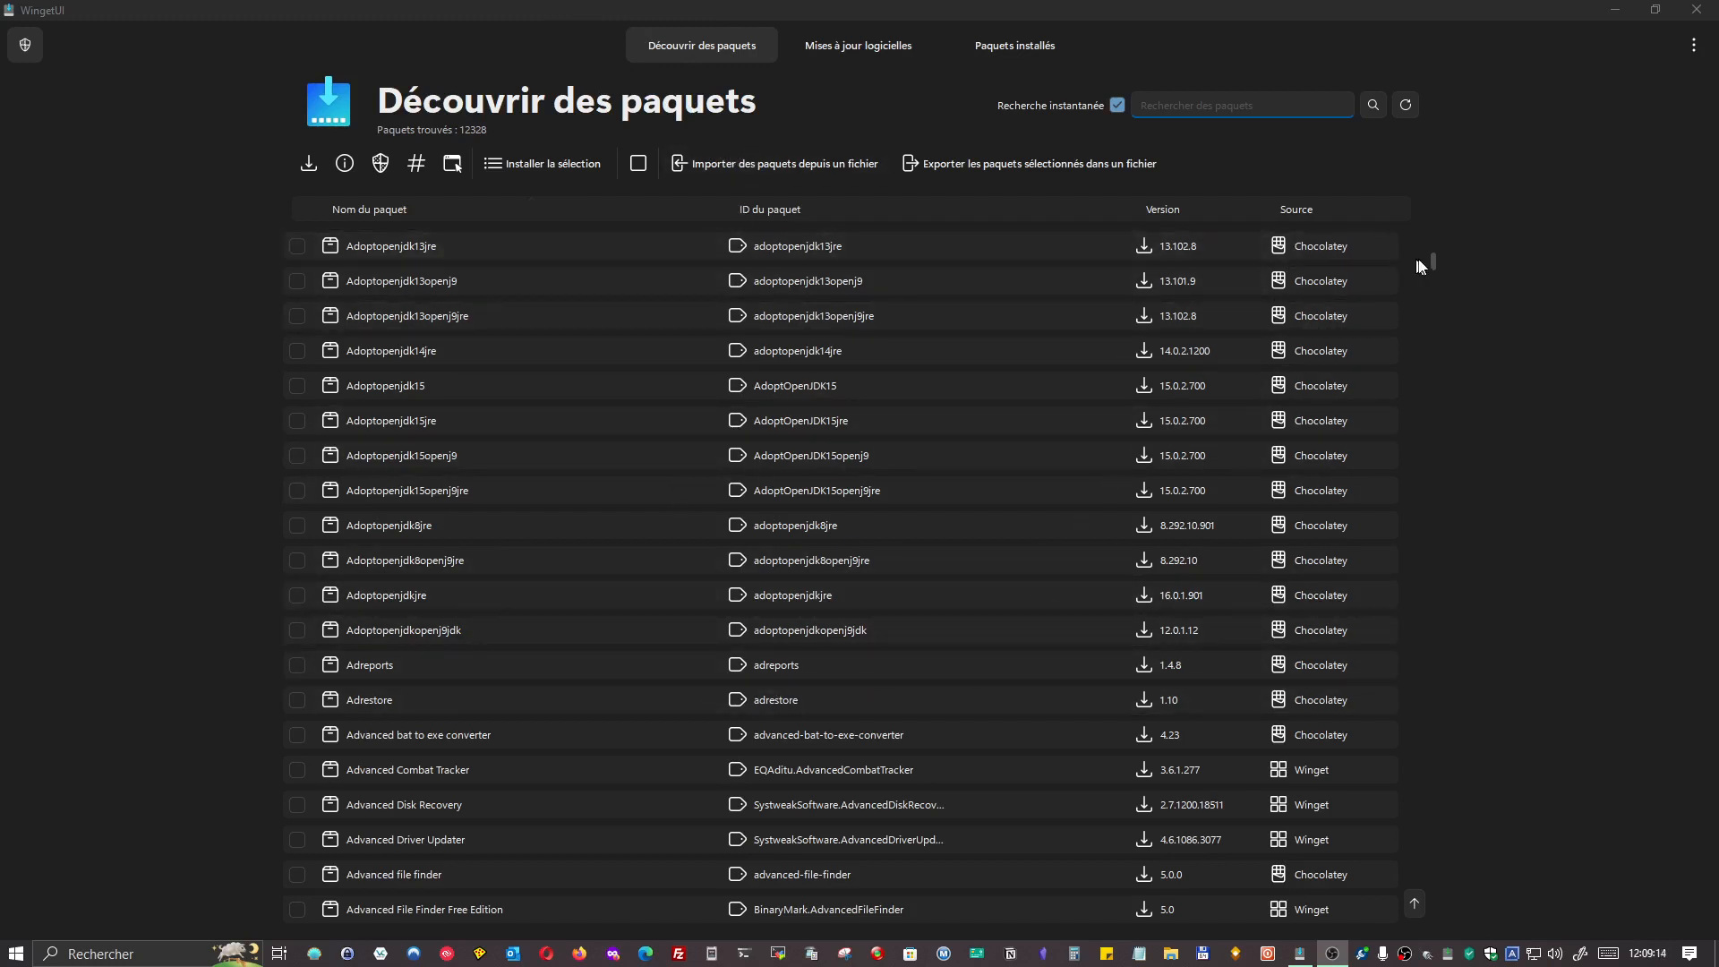
# Examine the discoverable packages on the host, including their versions and Winget, Chocolatey and Scoop sources.
pyautogui.moveTo(1431, 265); pyautogui.dragTo(1432, 400)
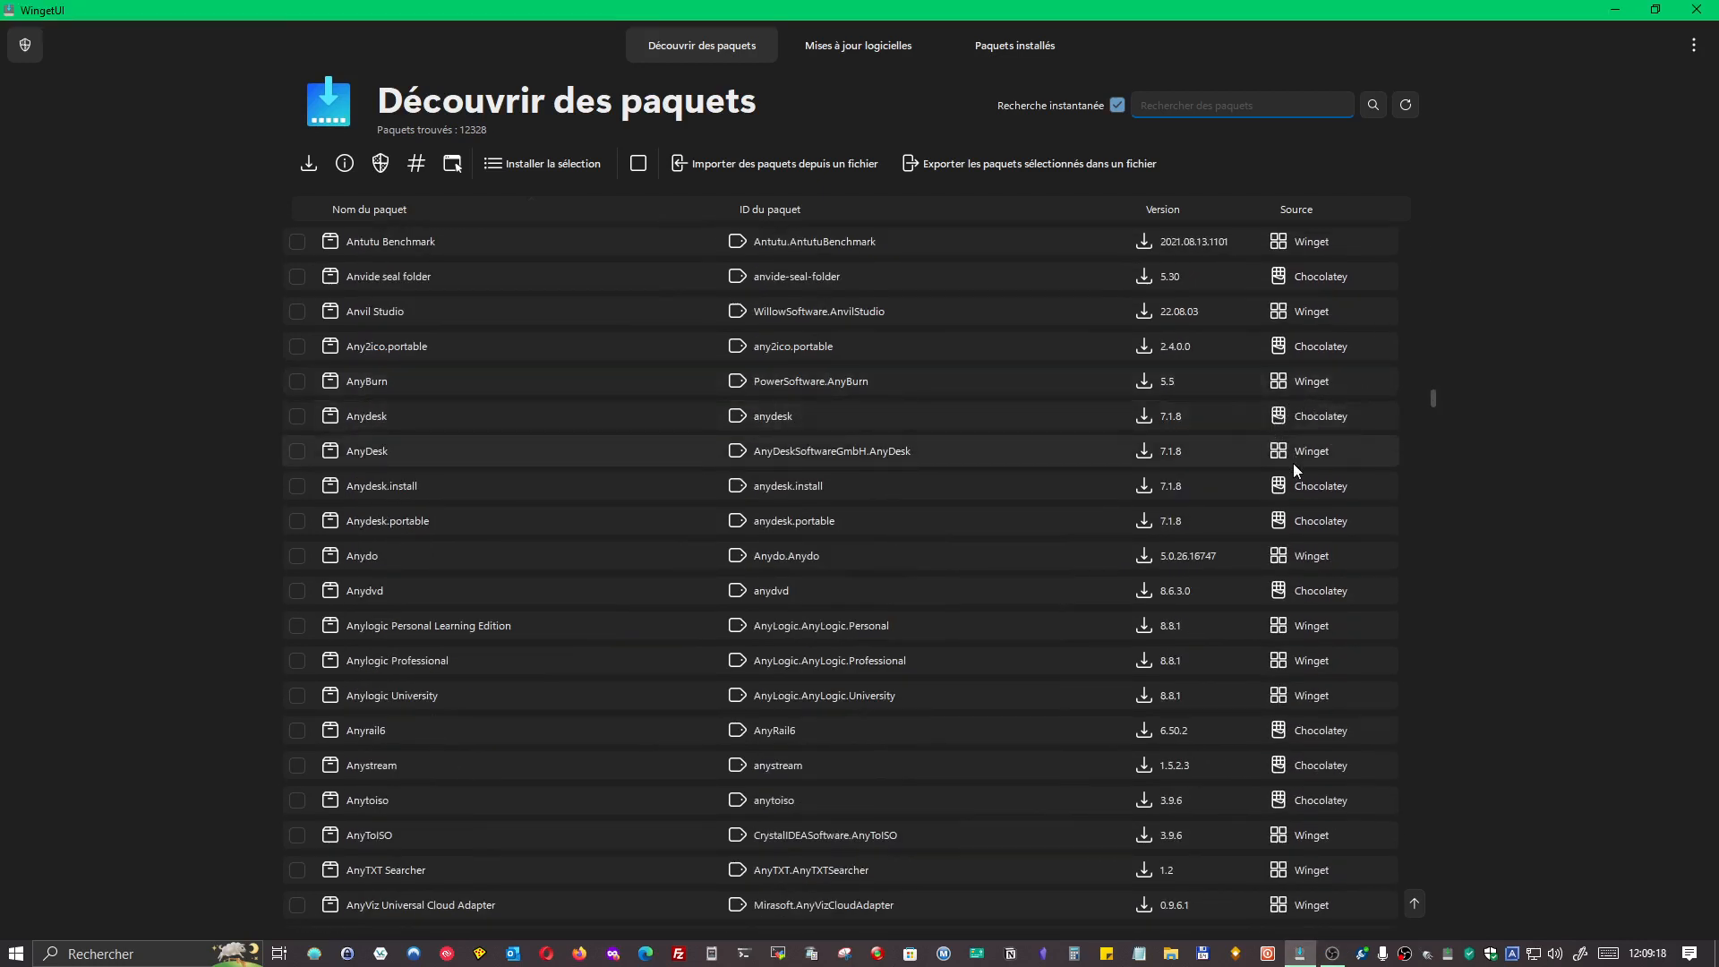
pyautogui.scroll(-10, 1286, 512)
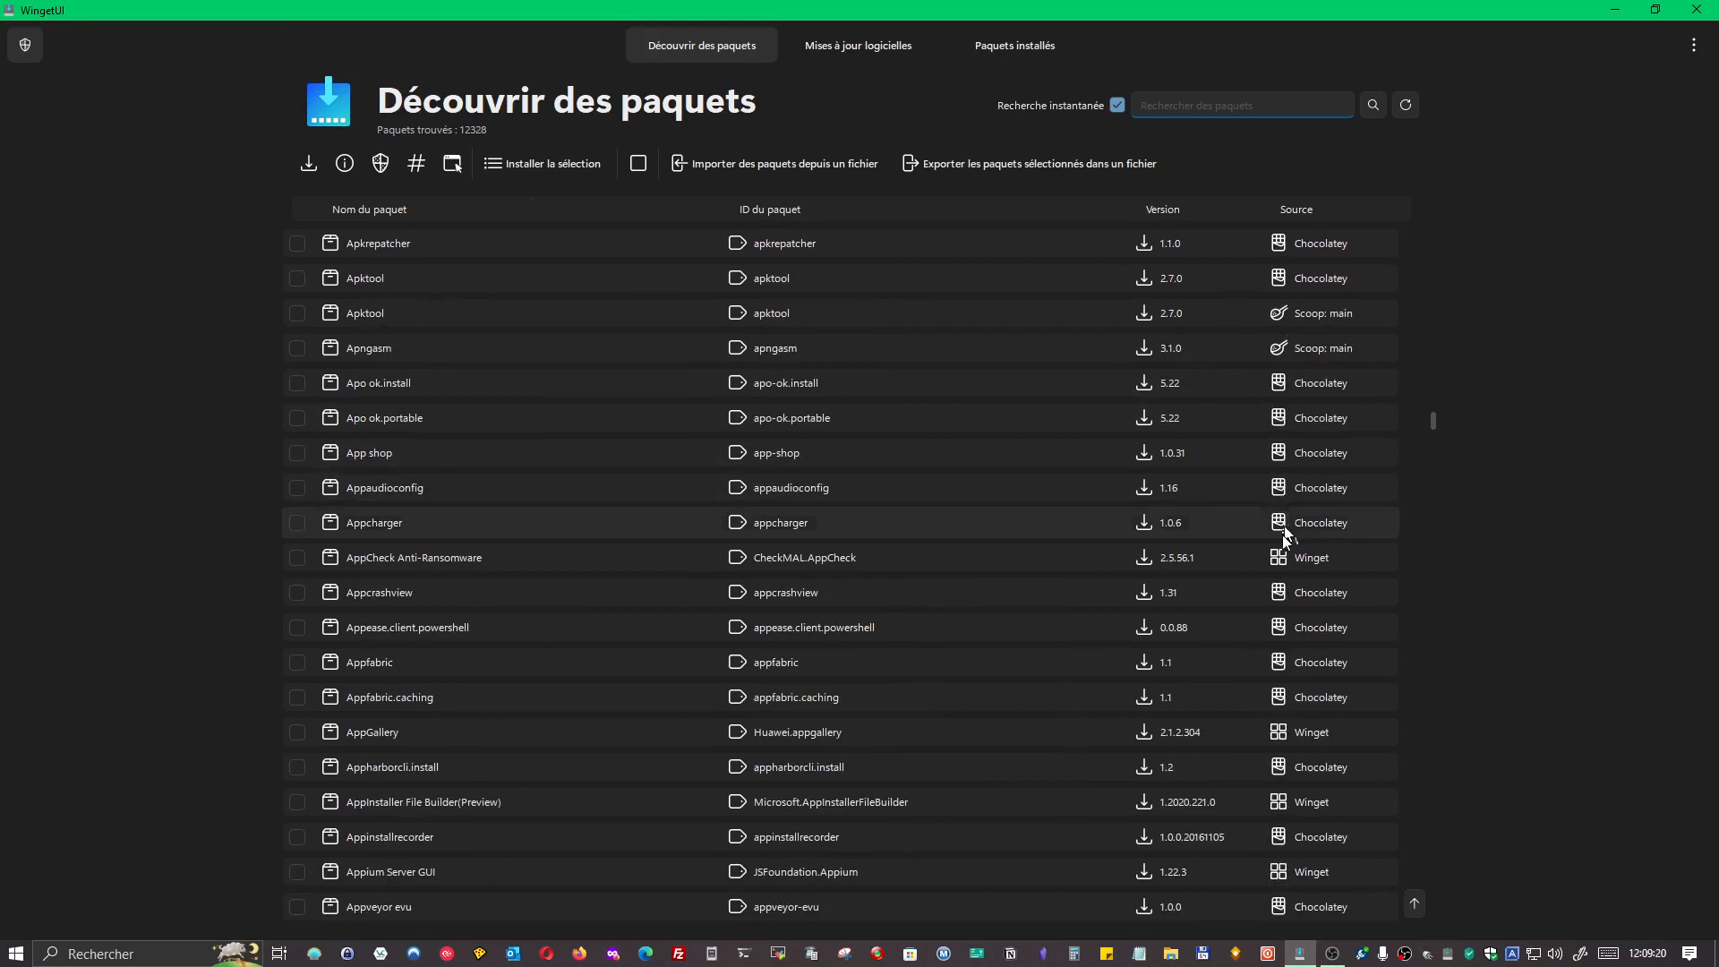
pyautogui.scroll(-15, 1270, 583)
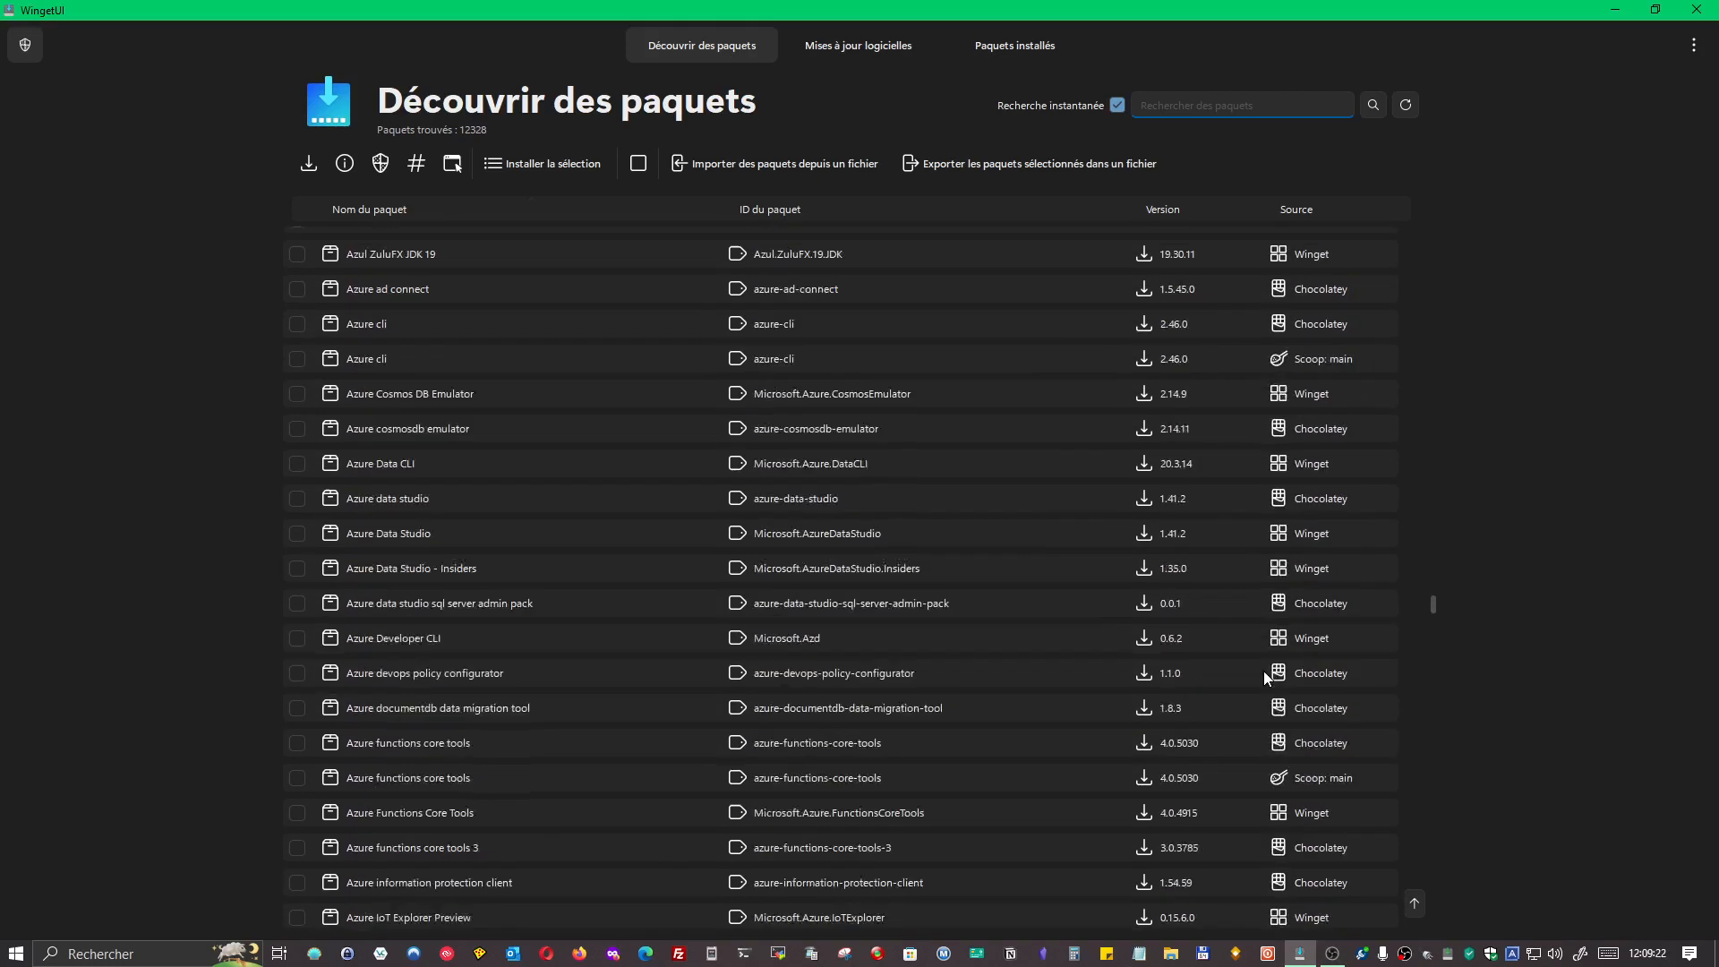
pyautogui.scroll(-10, 1311, 546)
pyautogui.scroll(-5, 1311, 550)
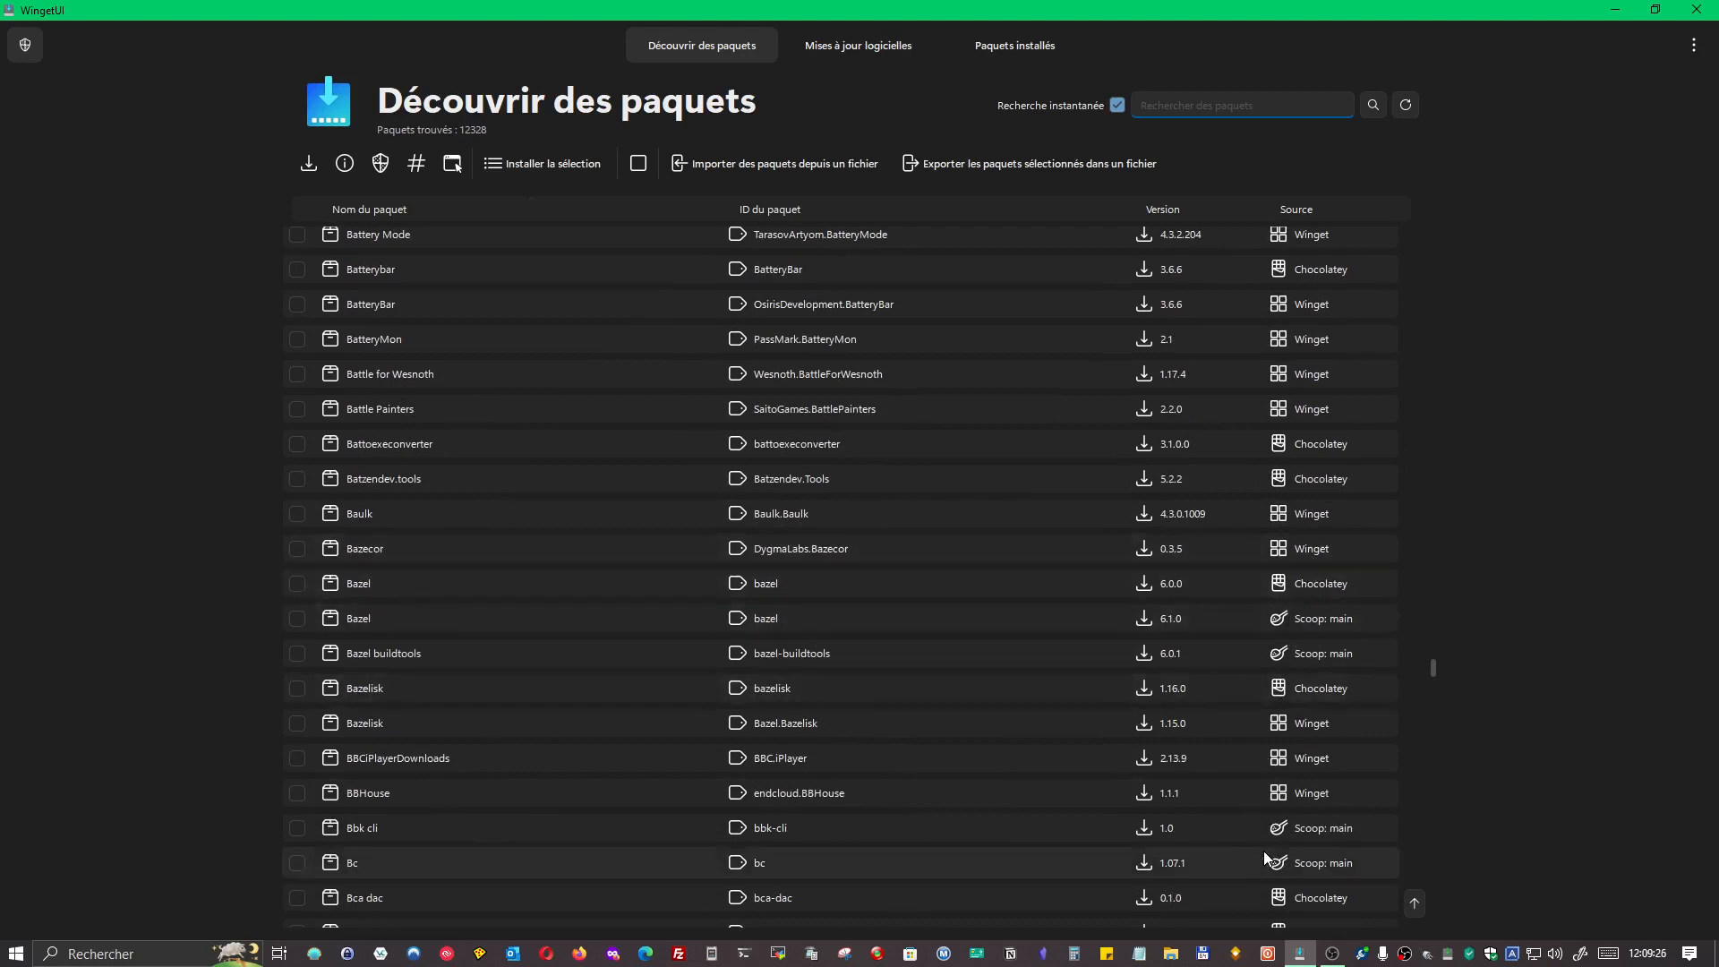
pyautogui.scroll(-12, 1350, 797)
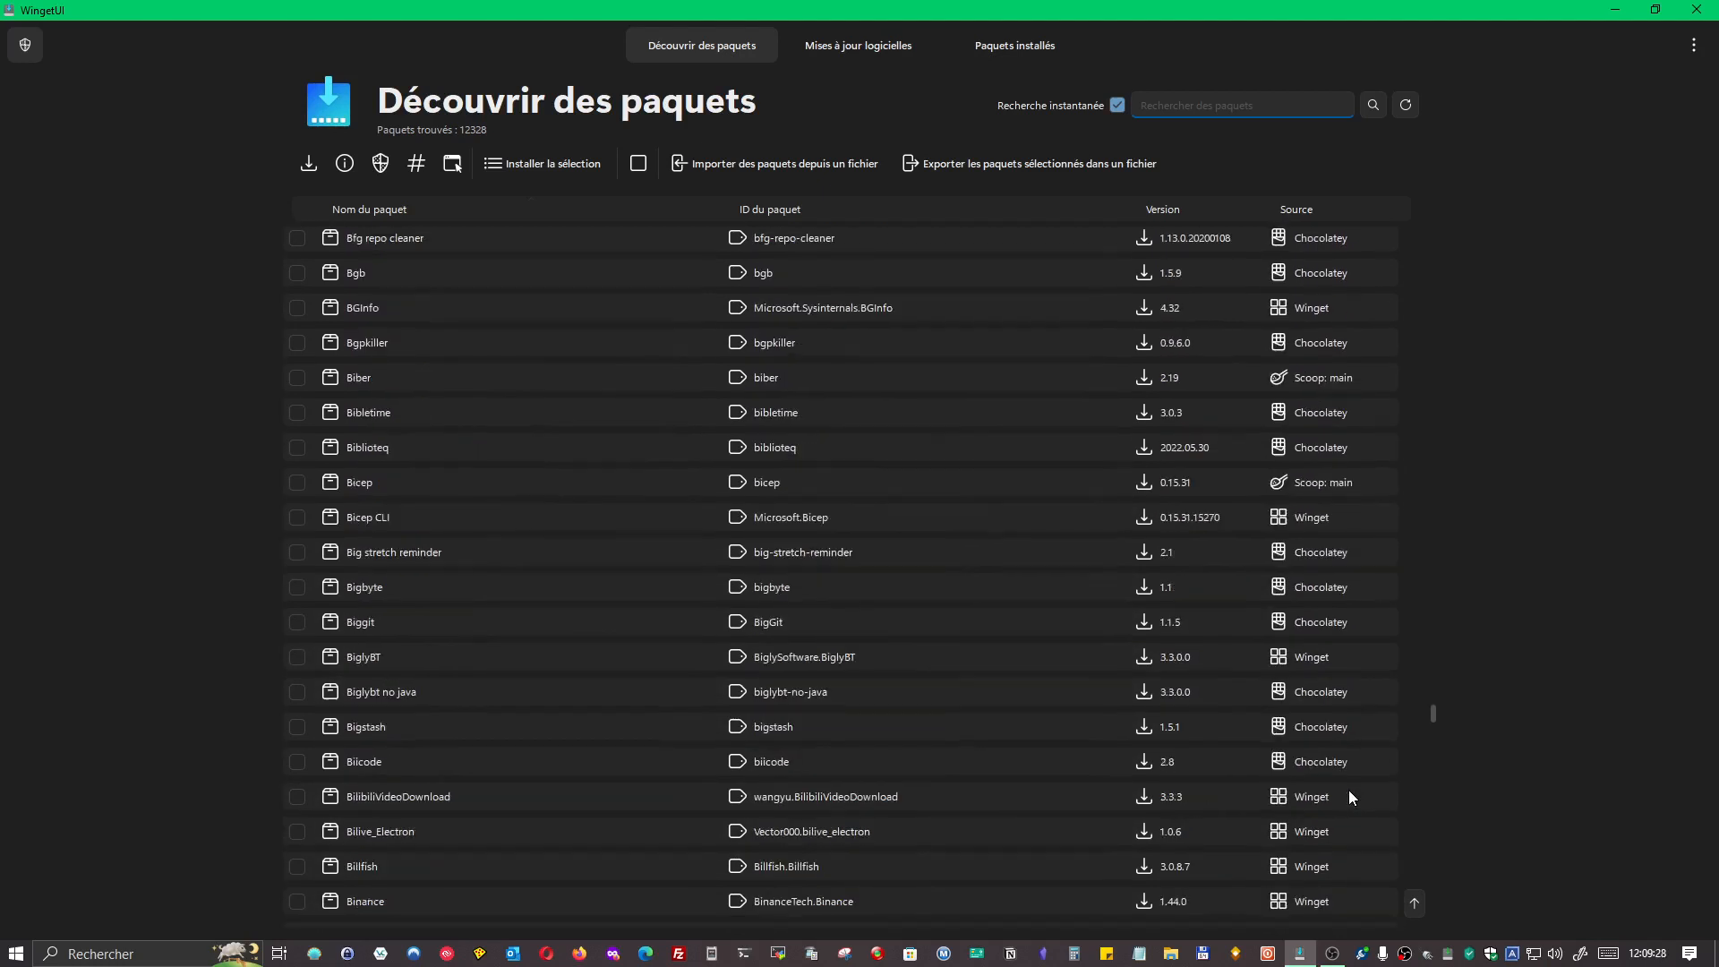
pyautogui.scroll(-20, 1348, 790)
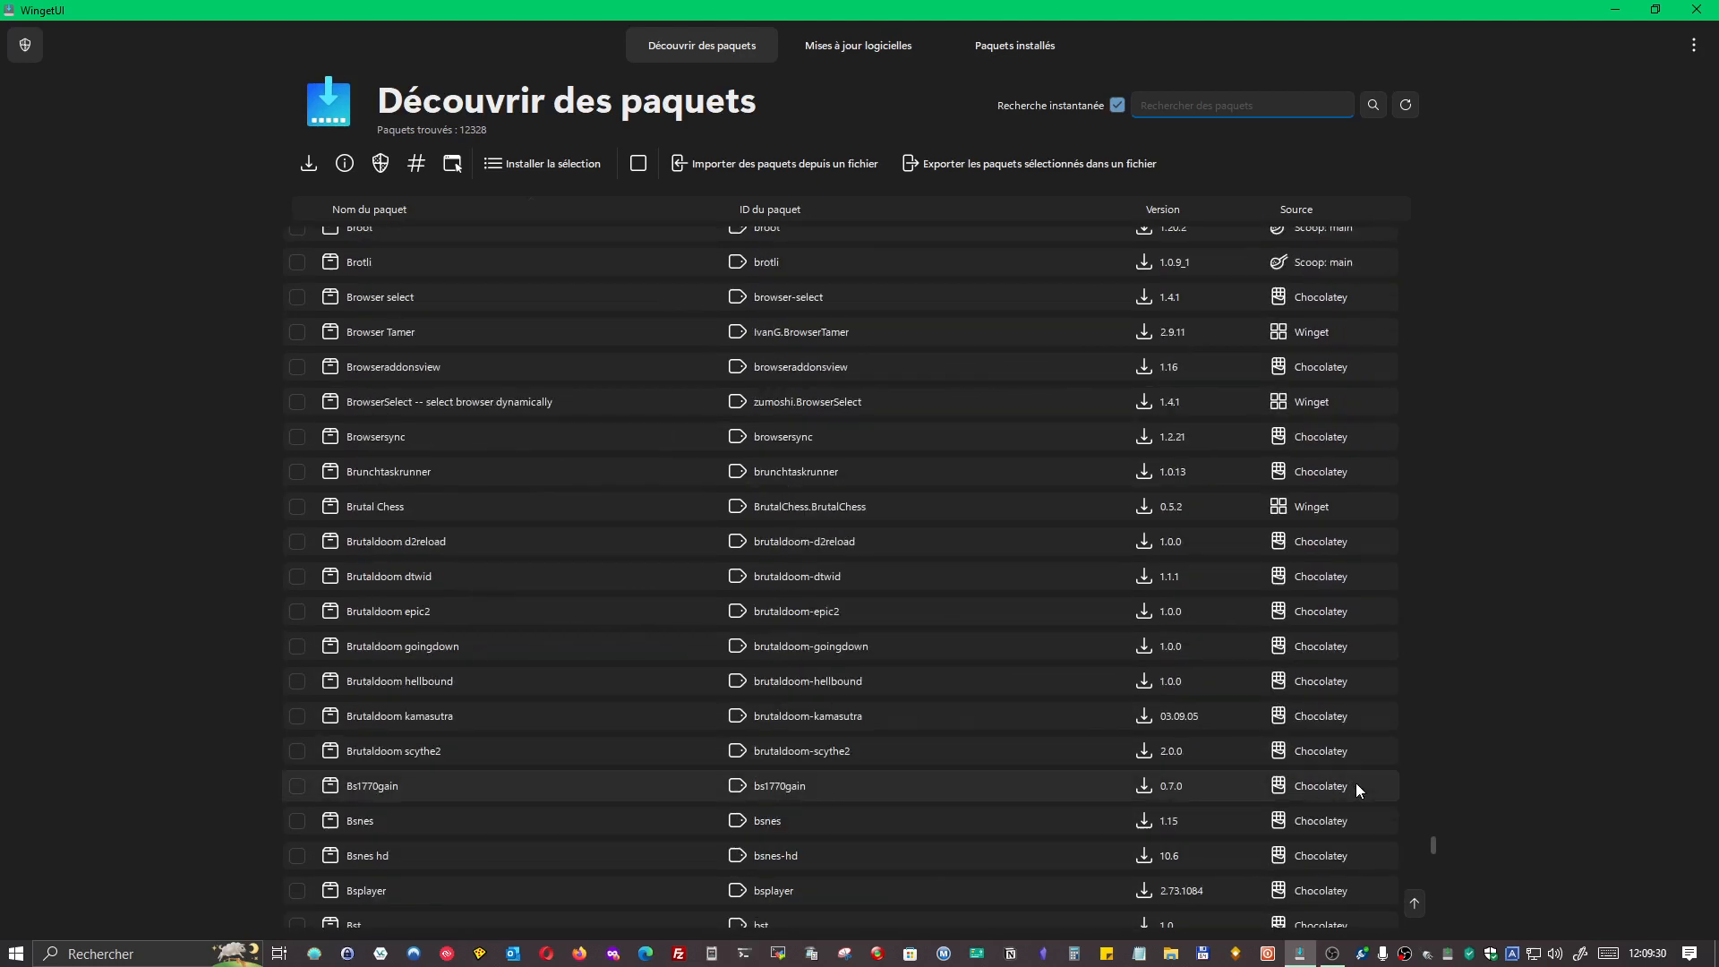
pyautogui.scroll(-20, 1355, 791)
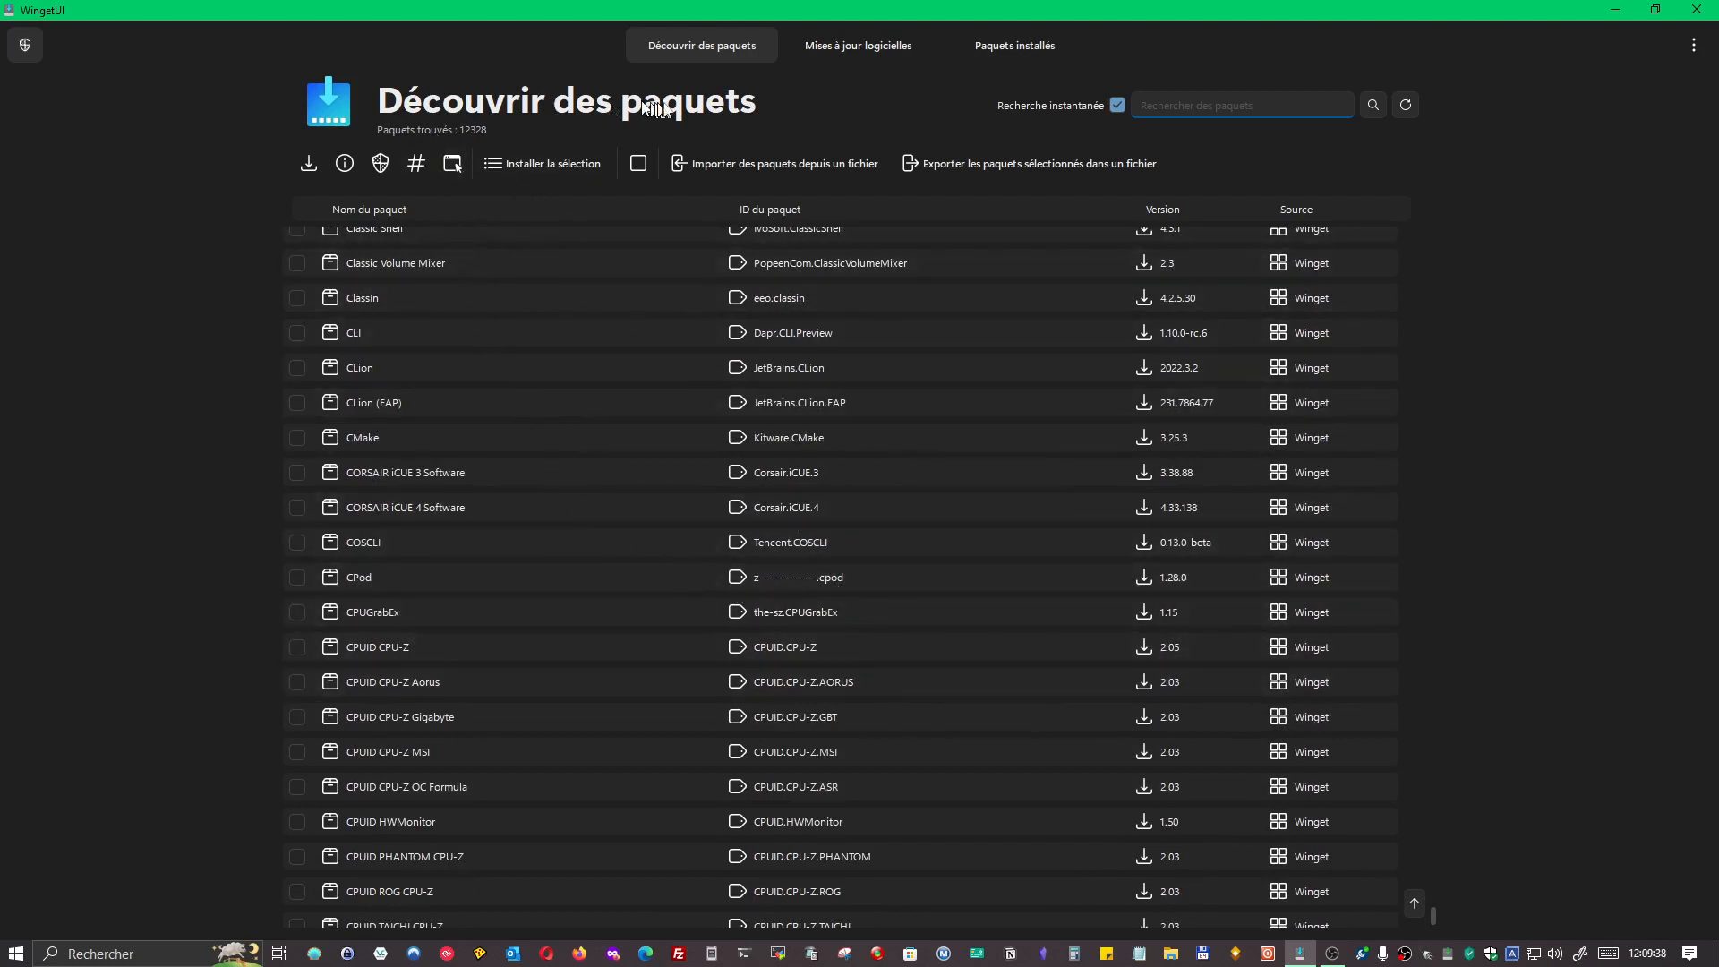
# Review the host's available software updates and the full list of its installed packages with their sources.
pyautogui.click(864, 45)
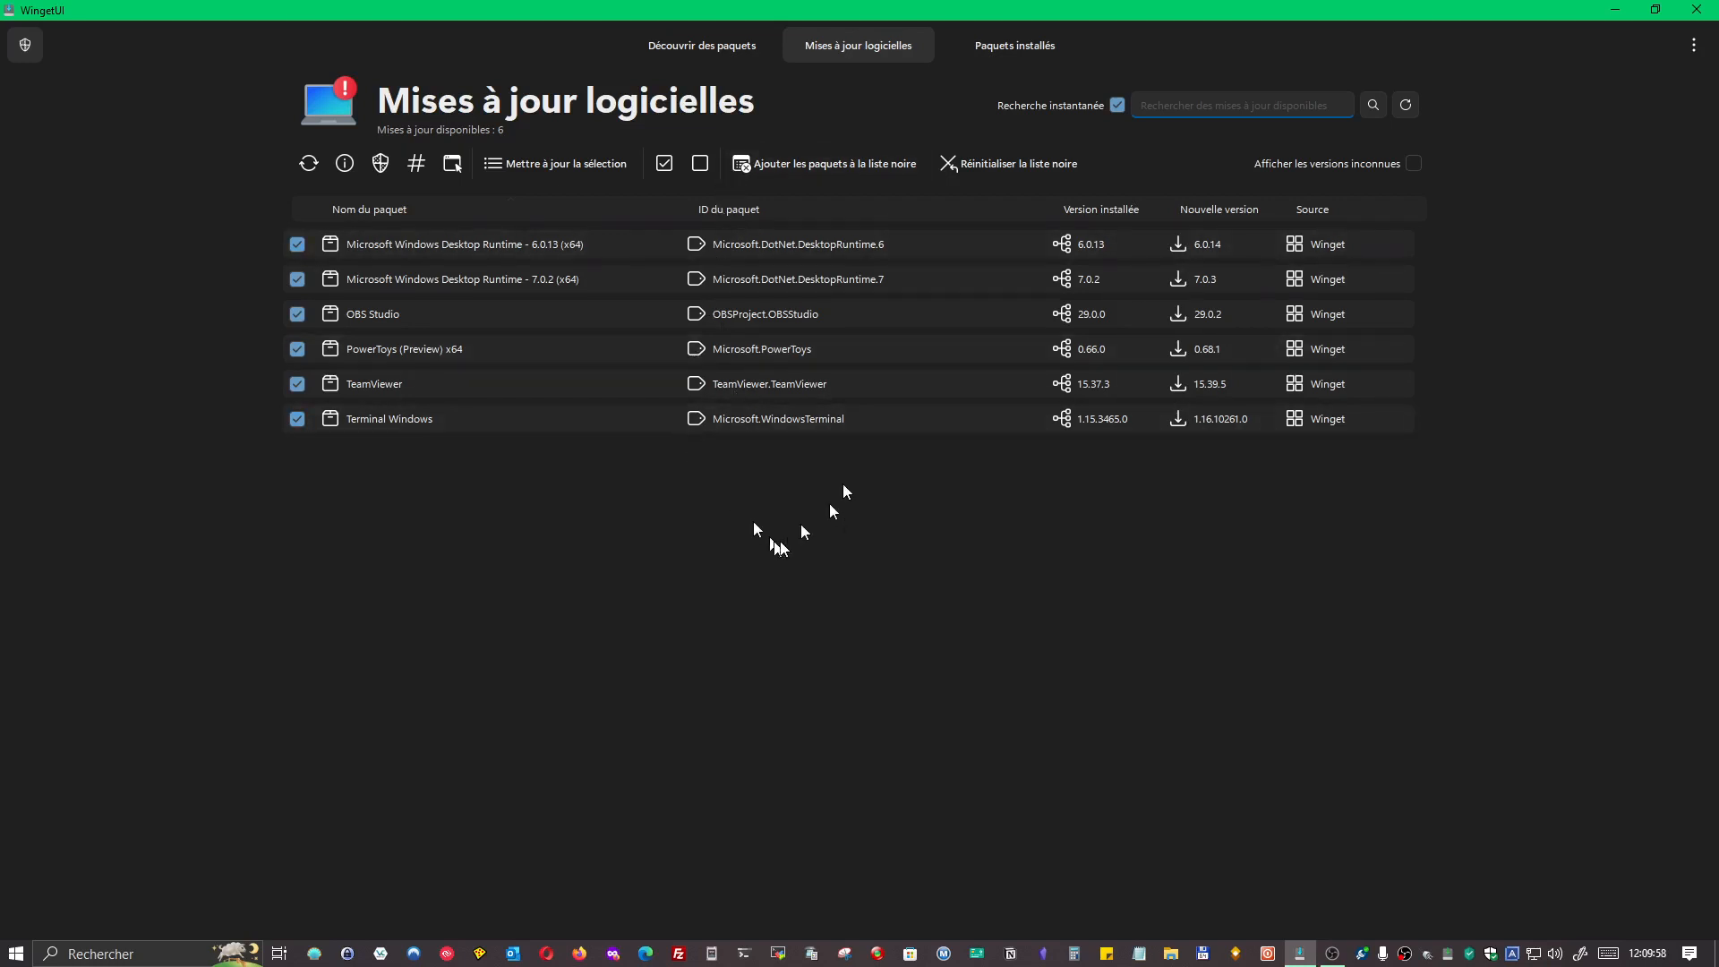
pyautogui.click(988, 42)
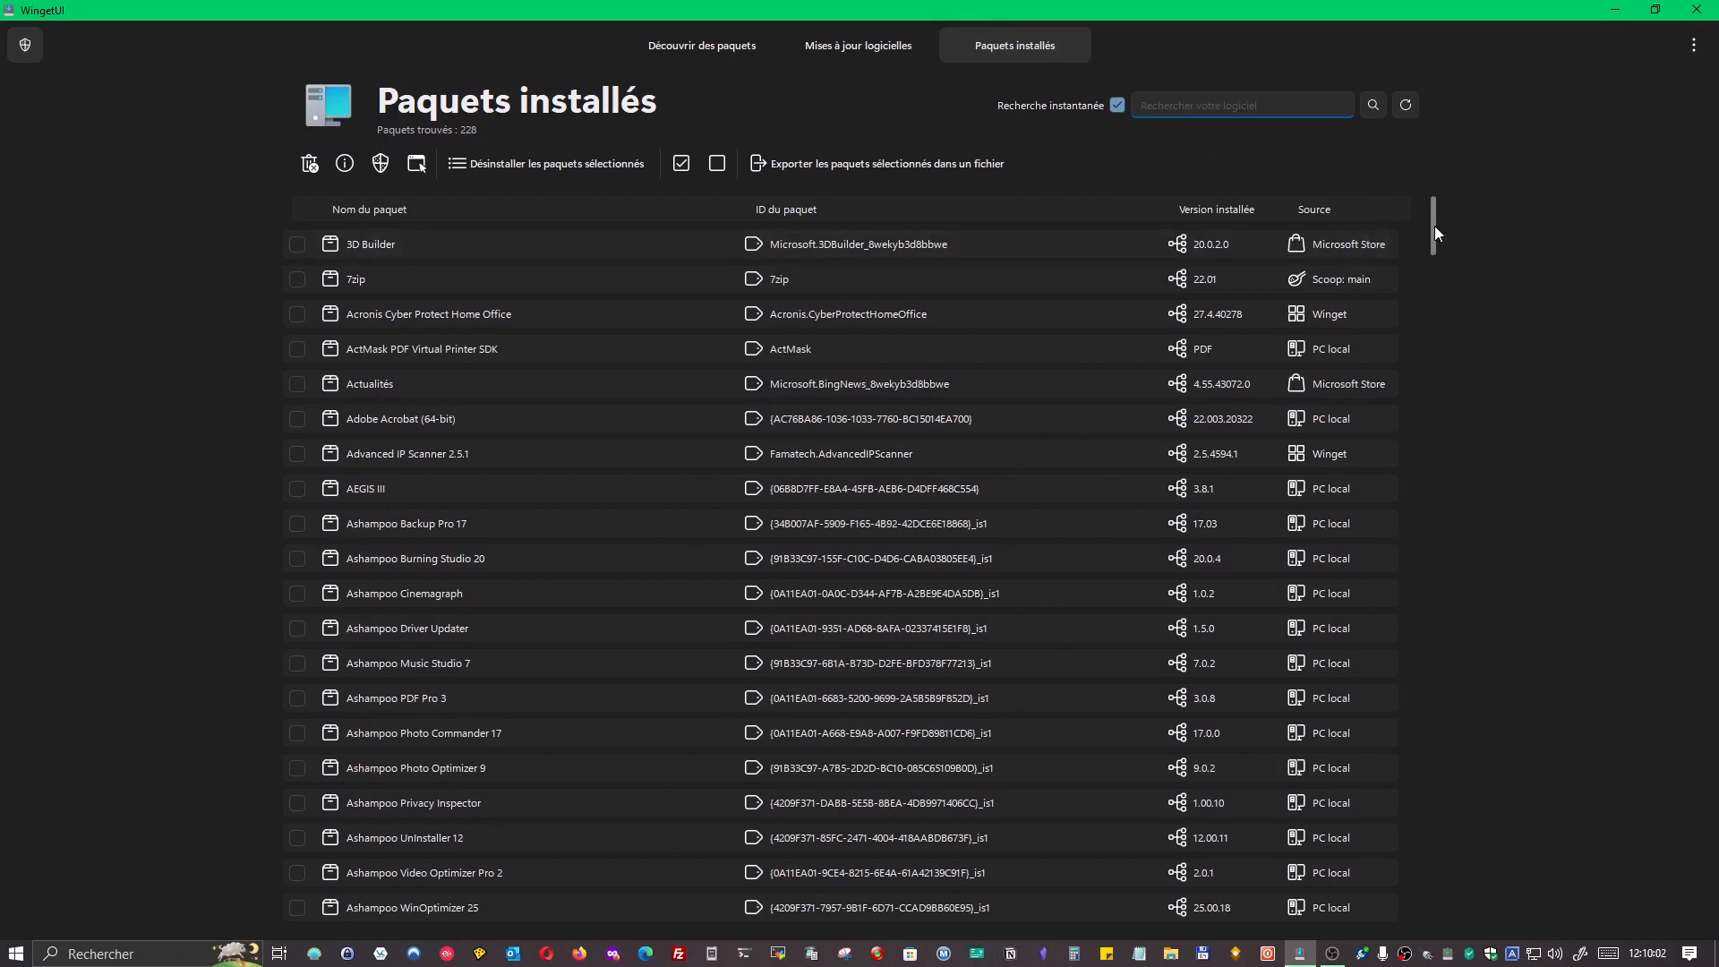
pyautogui.moveTo(1435, 226); pyautogui.dragTo(1449, 918)
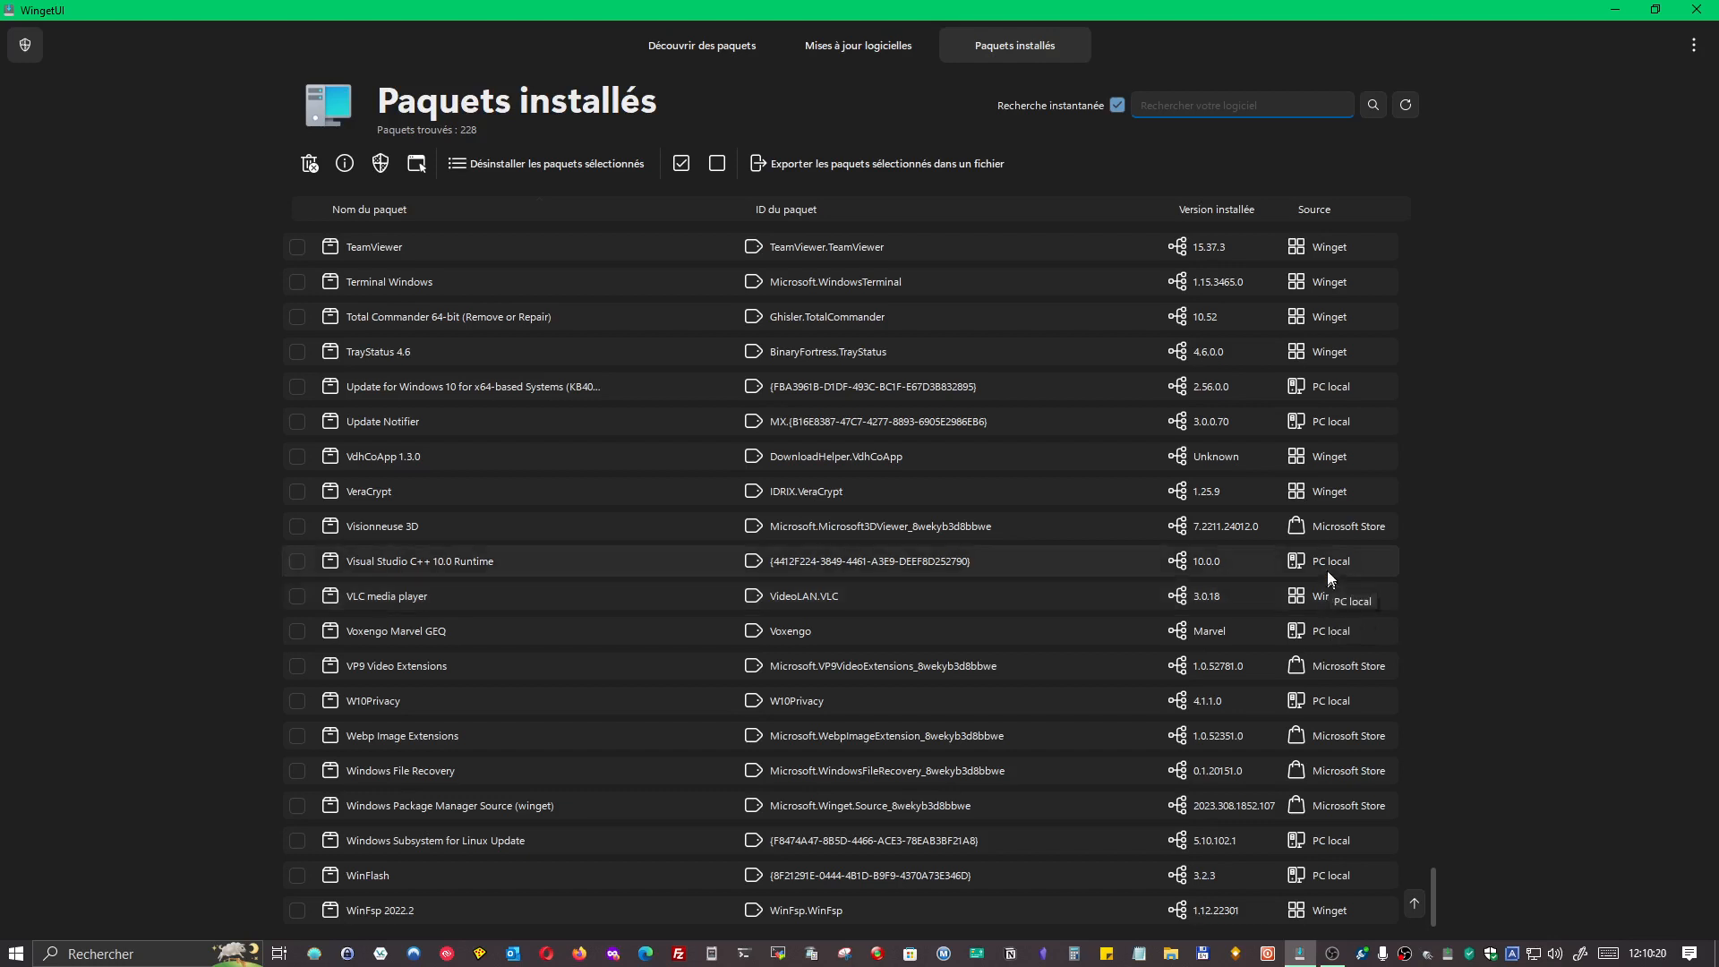
pyautogui.scroll(20, 1342, 455)
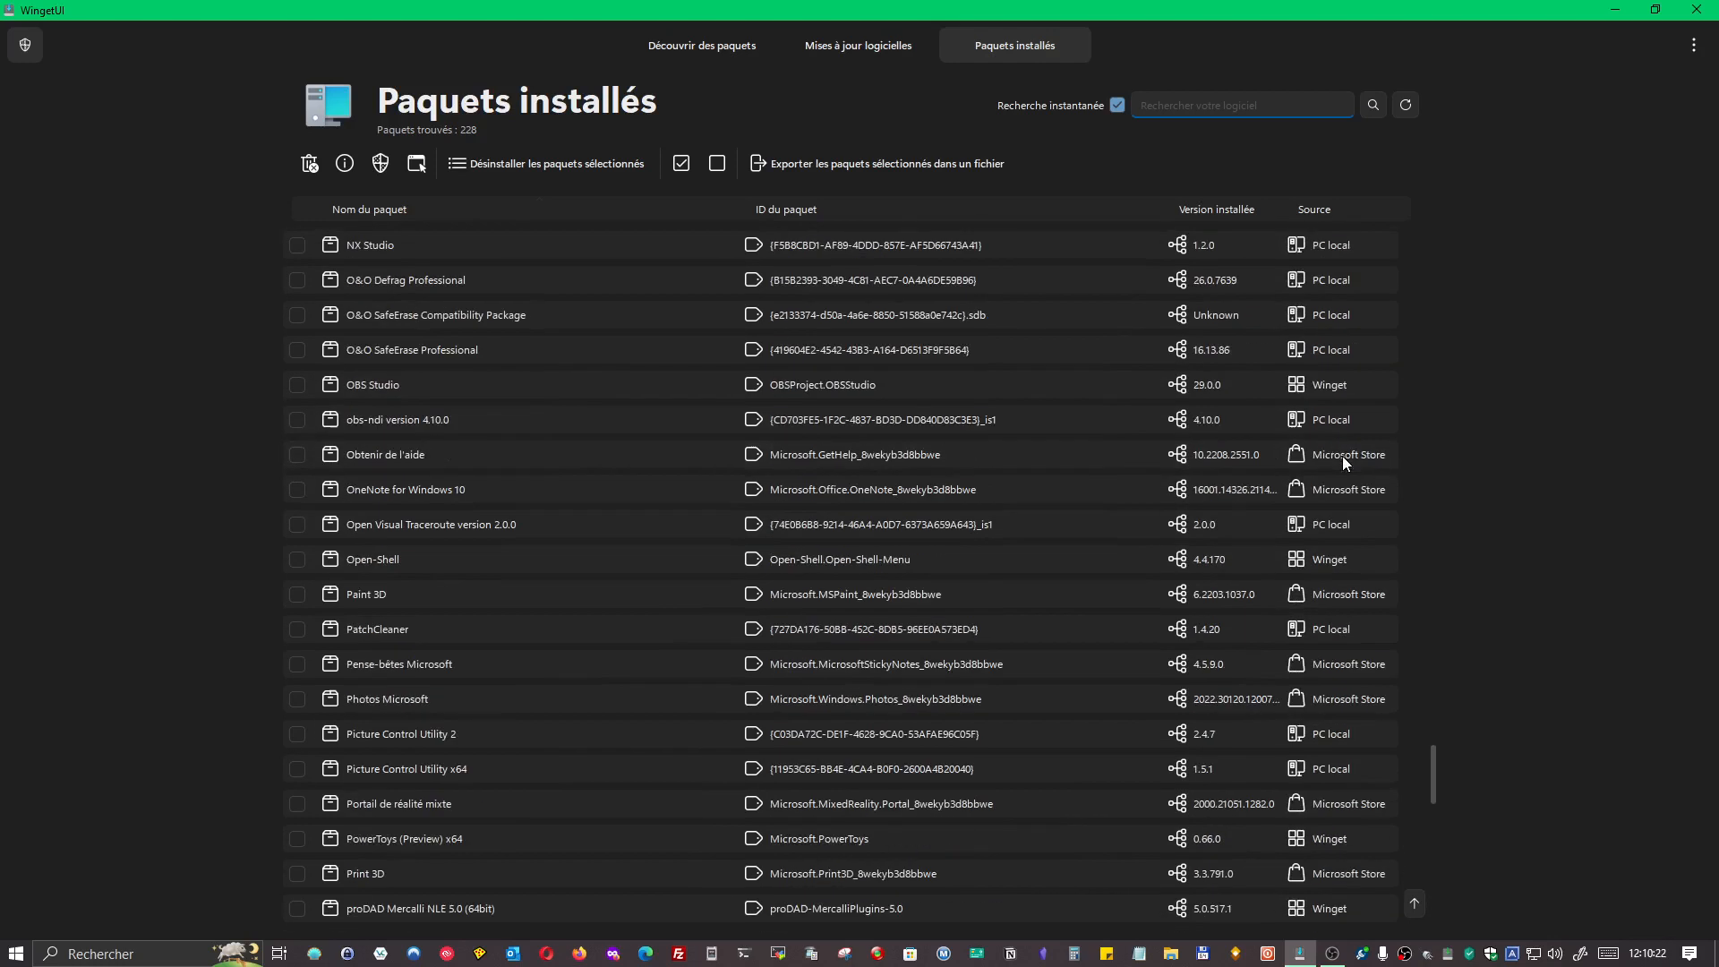
pyautogui.scroll(20, 1347, 453)
pyautogui.scroll(-15, 1347, 453)
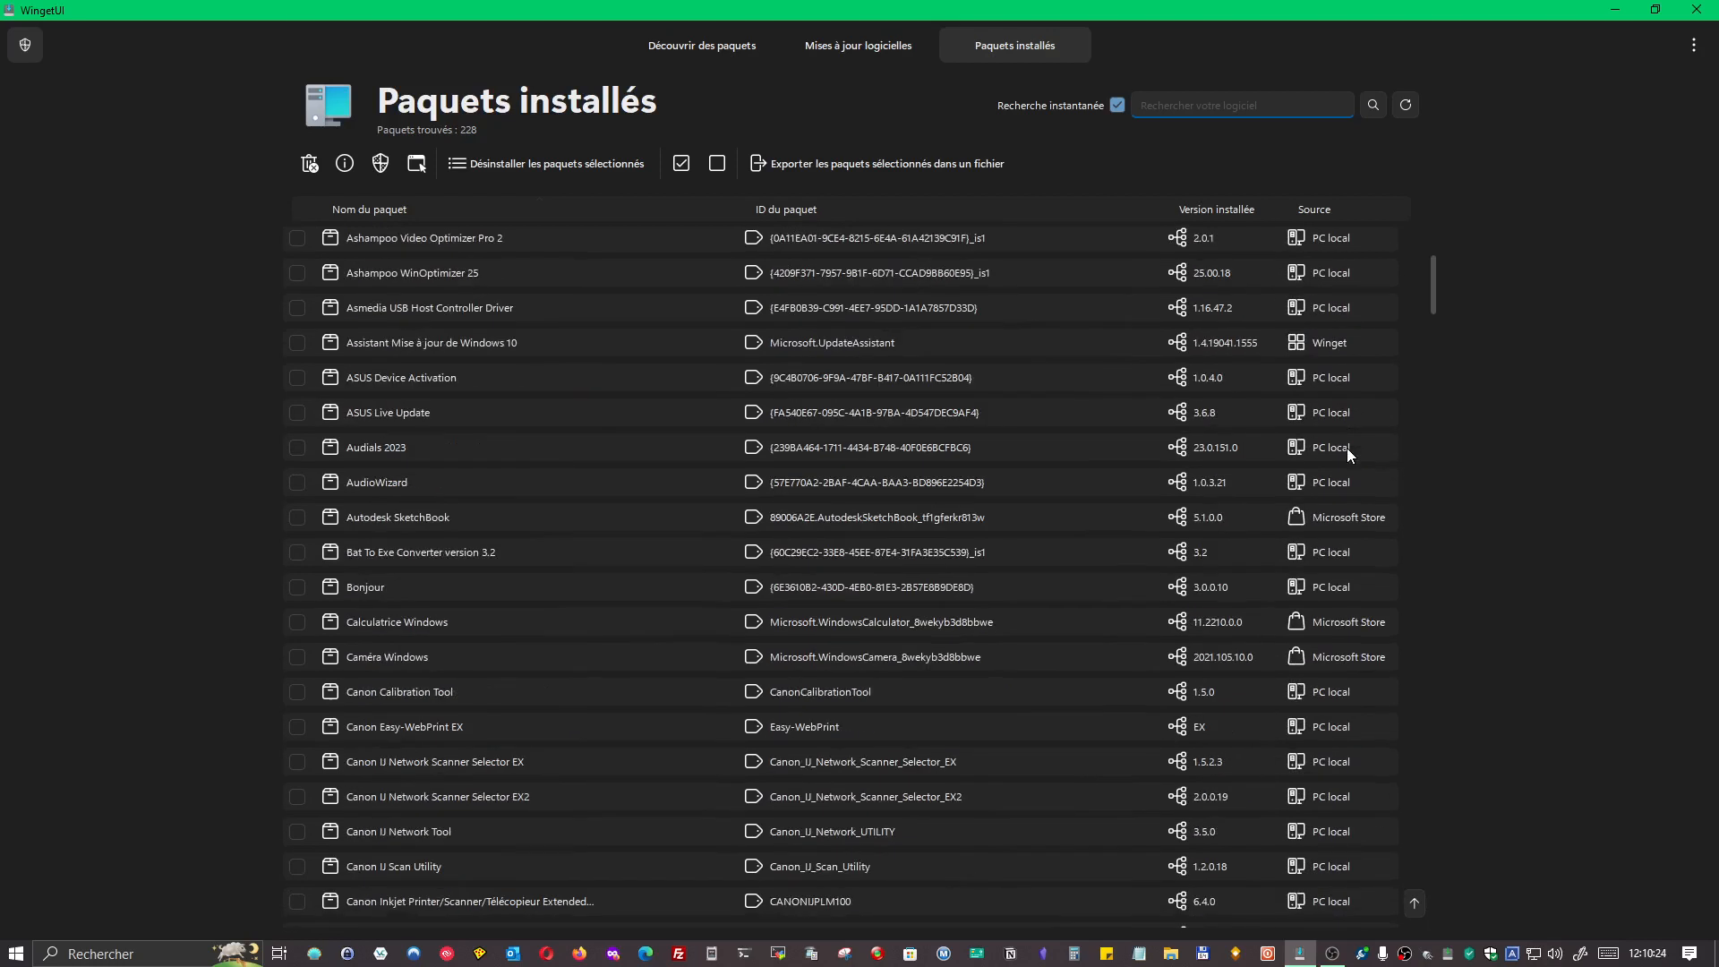
pyautogui.scroll(-20, 1354, 459)
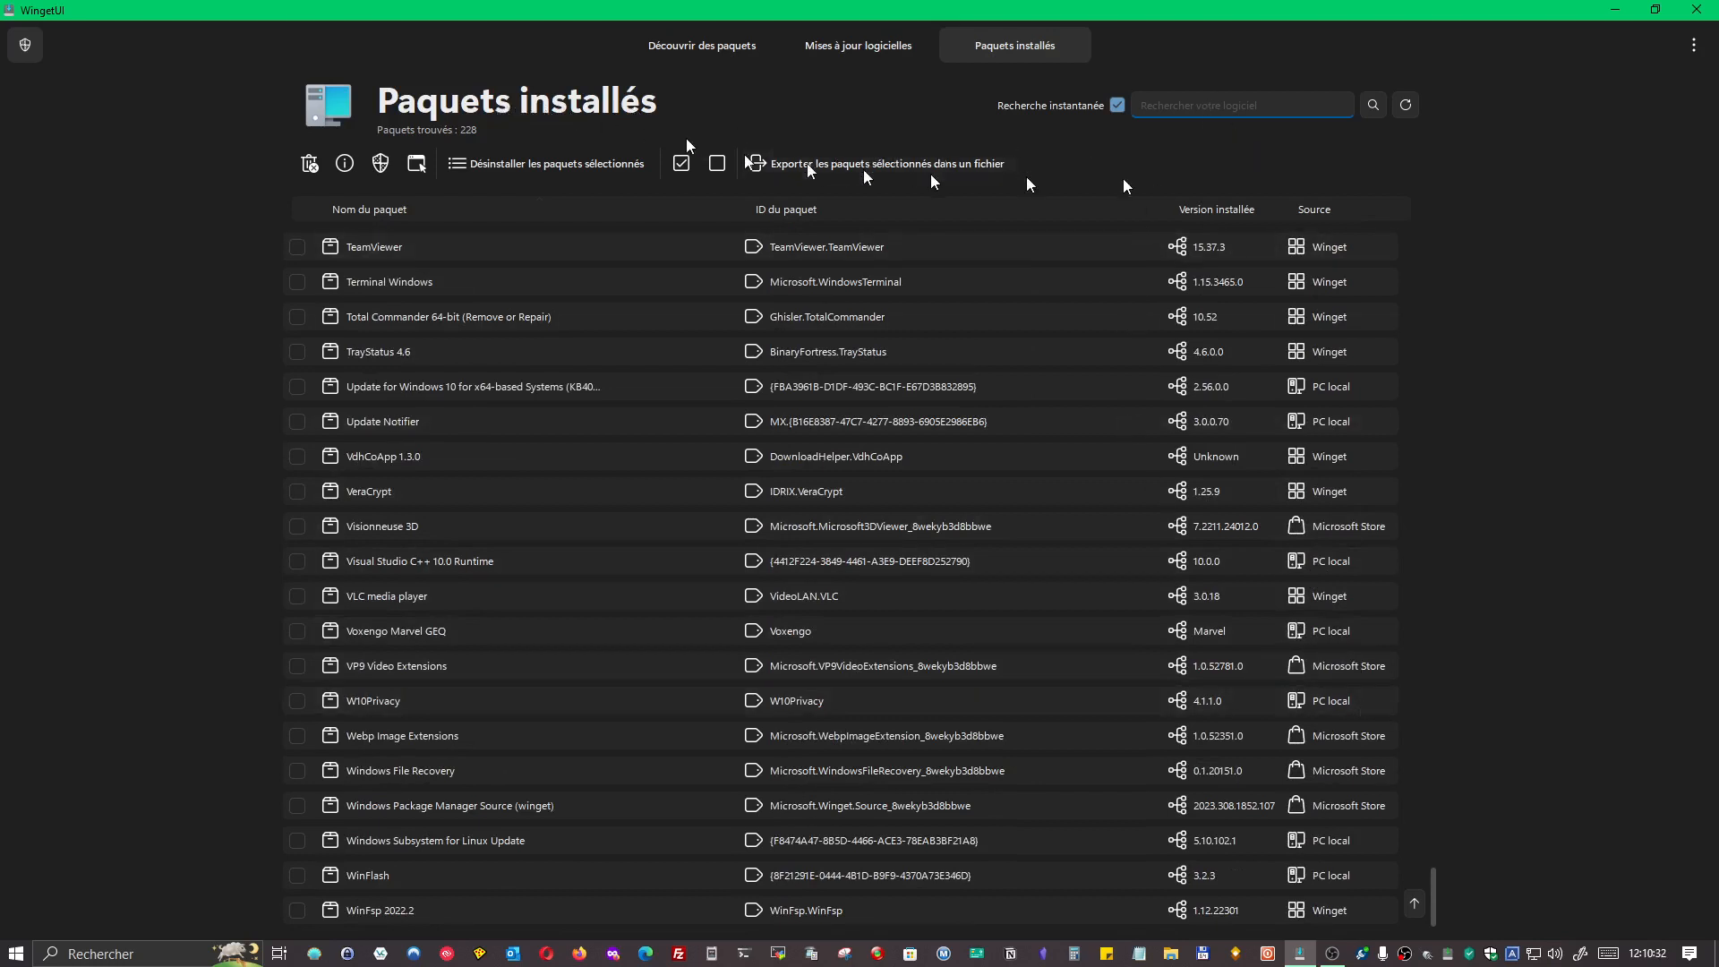
# In WingetUI's general preferences, set the application theme to Suivre le thème du système.
pyautogui.click(1694, 46)
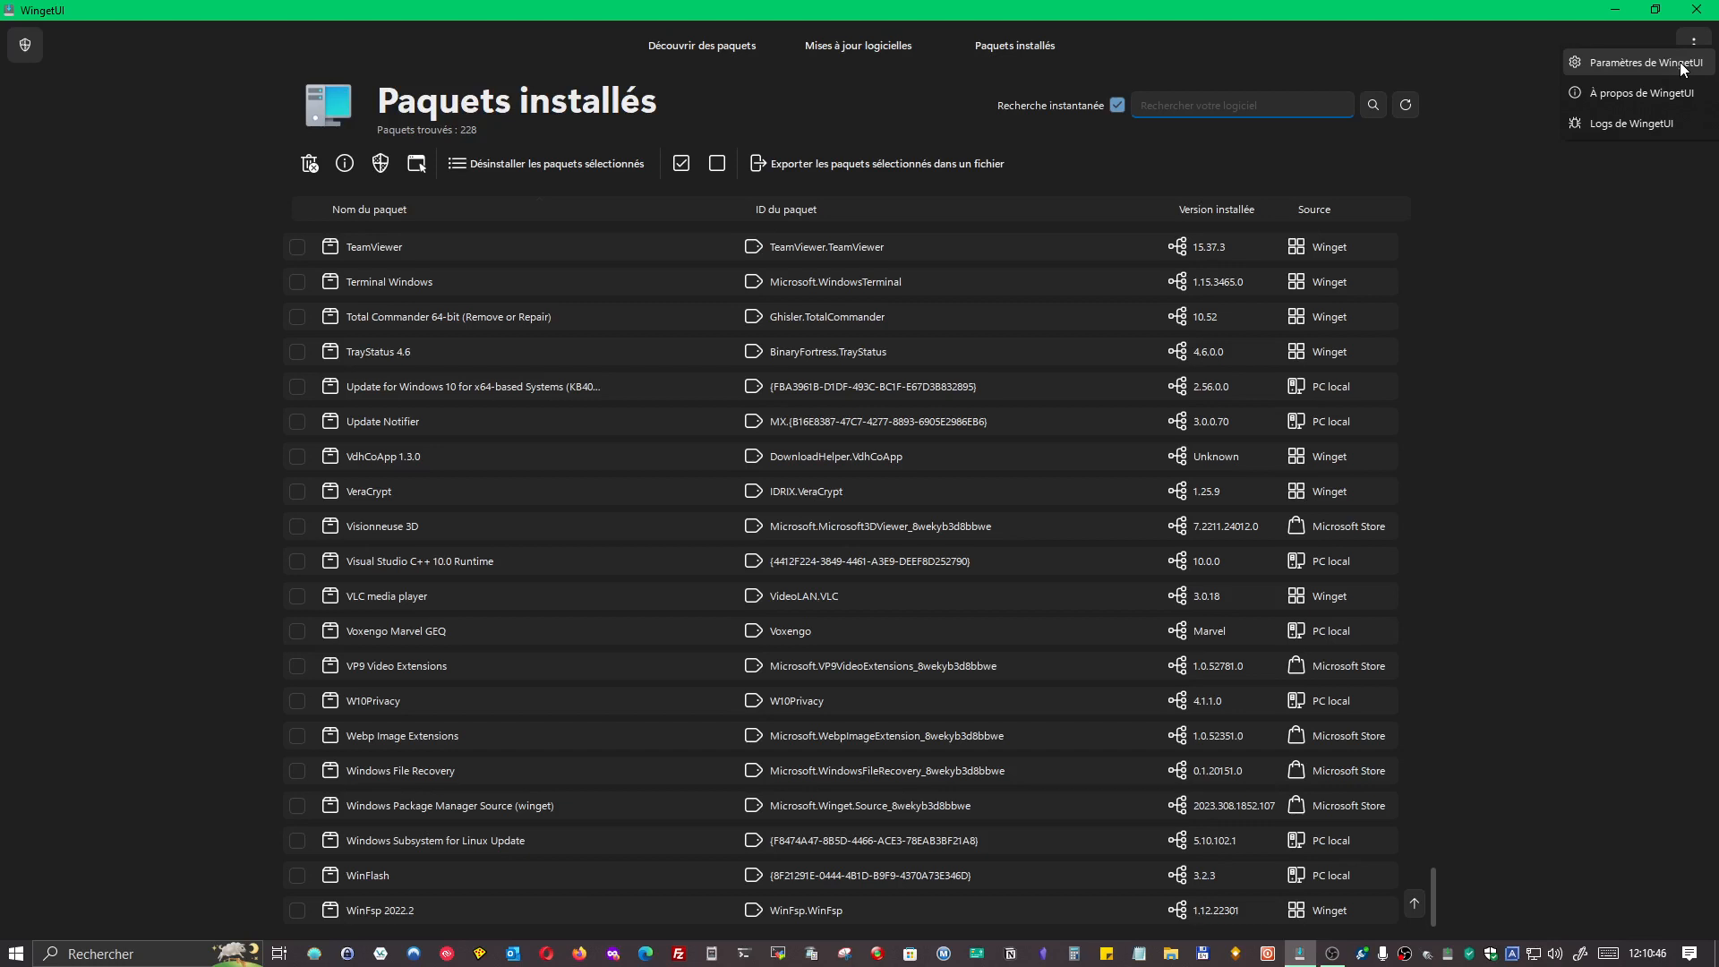
pyautogui.click(1641, 63)
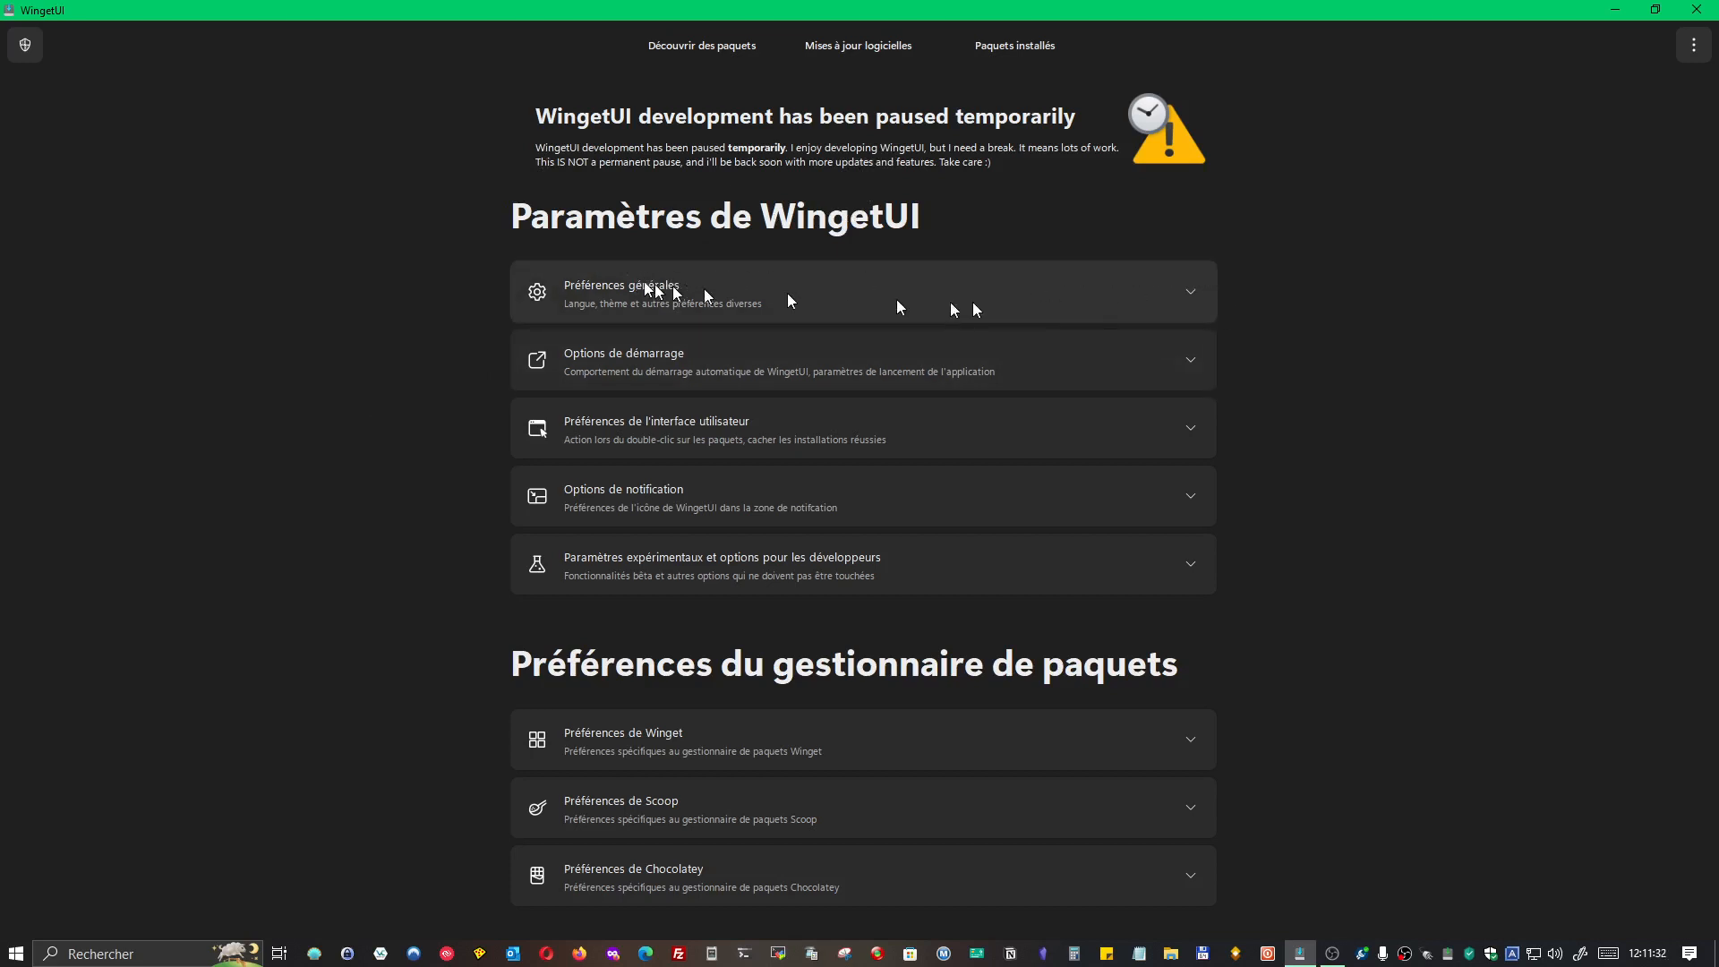
pyautogui.click(1186, 286)
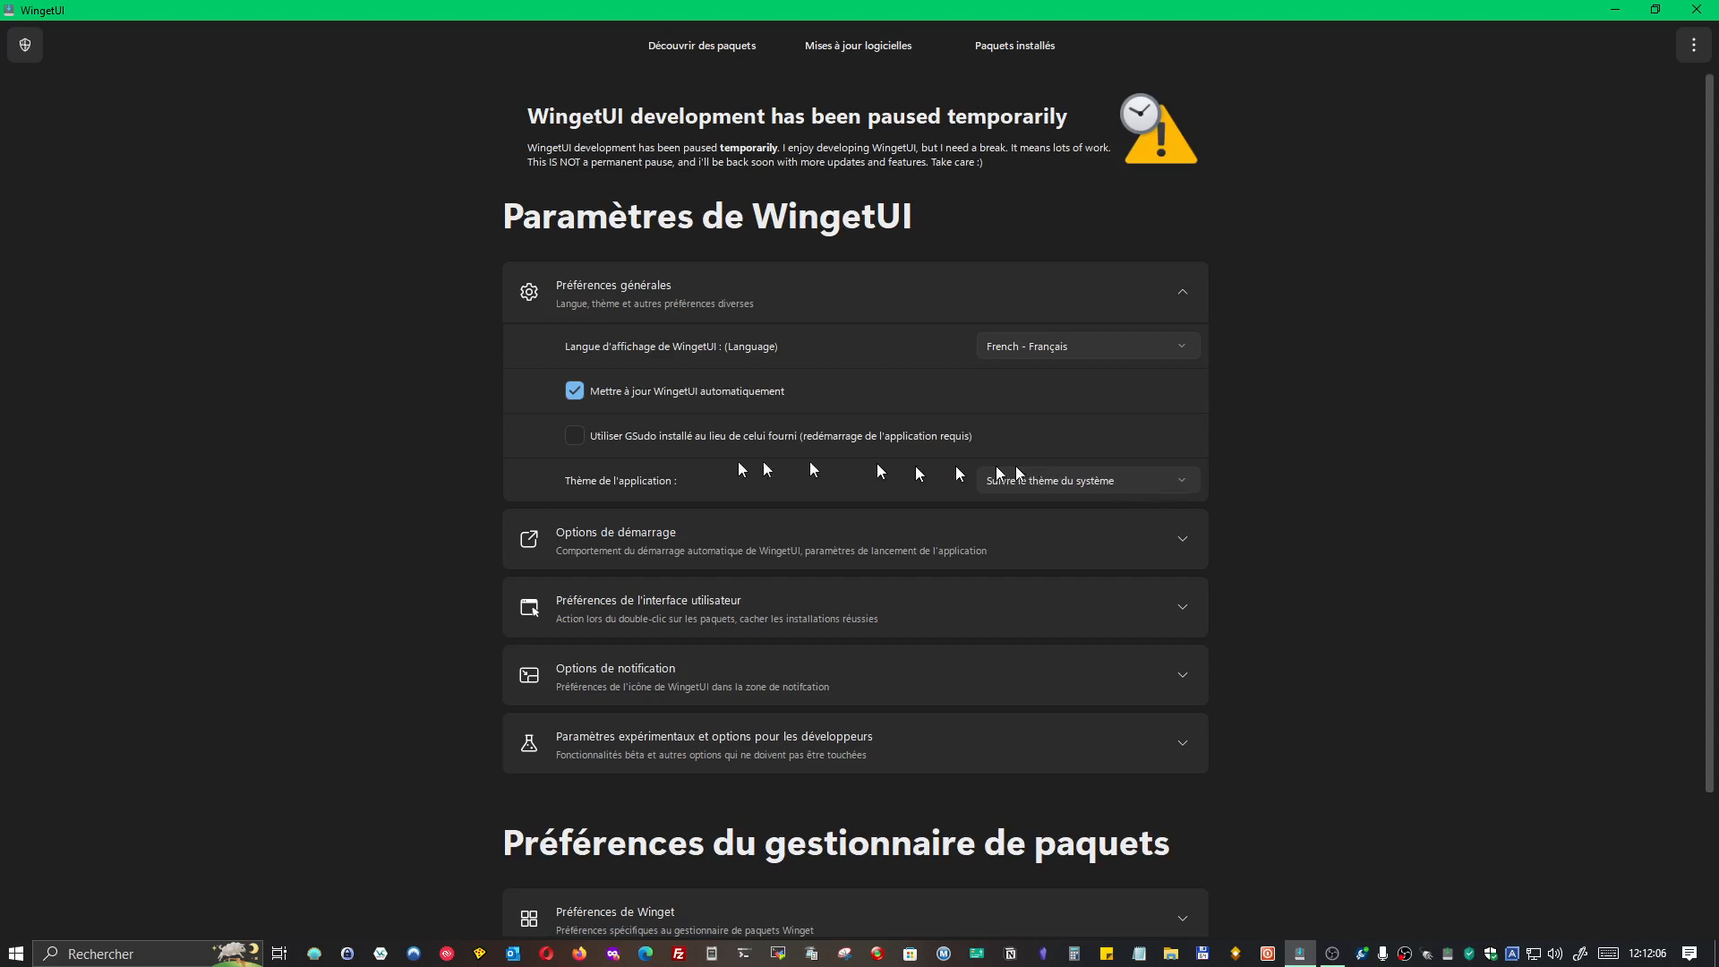
pyautogui.click(1183, 481)
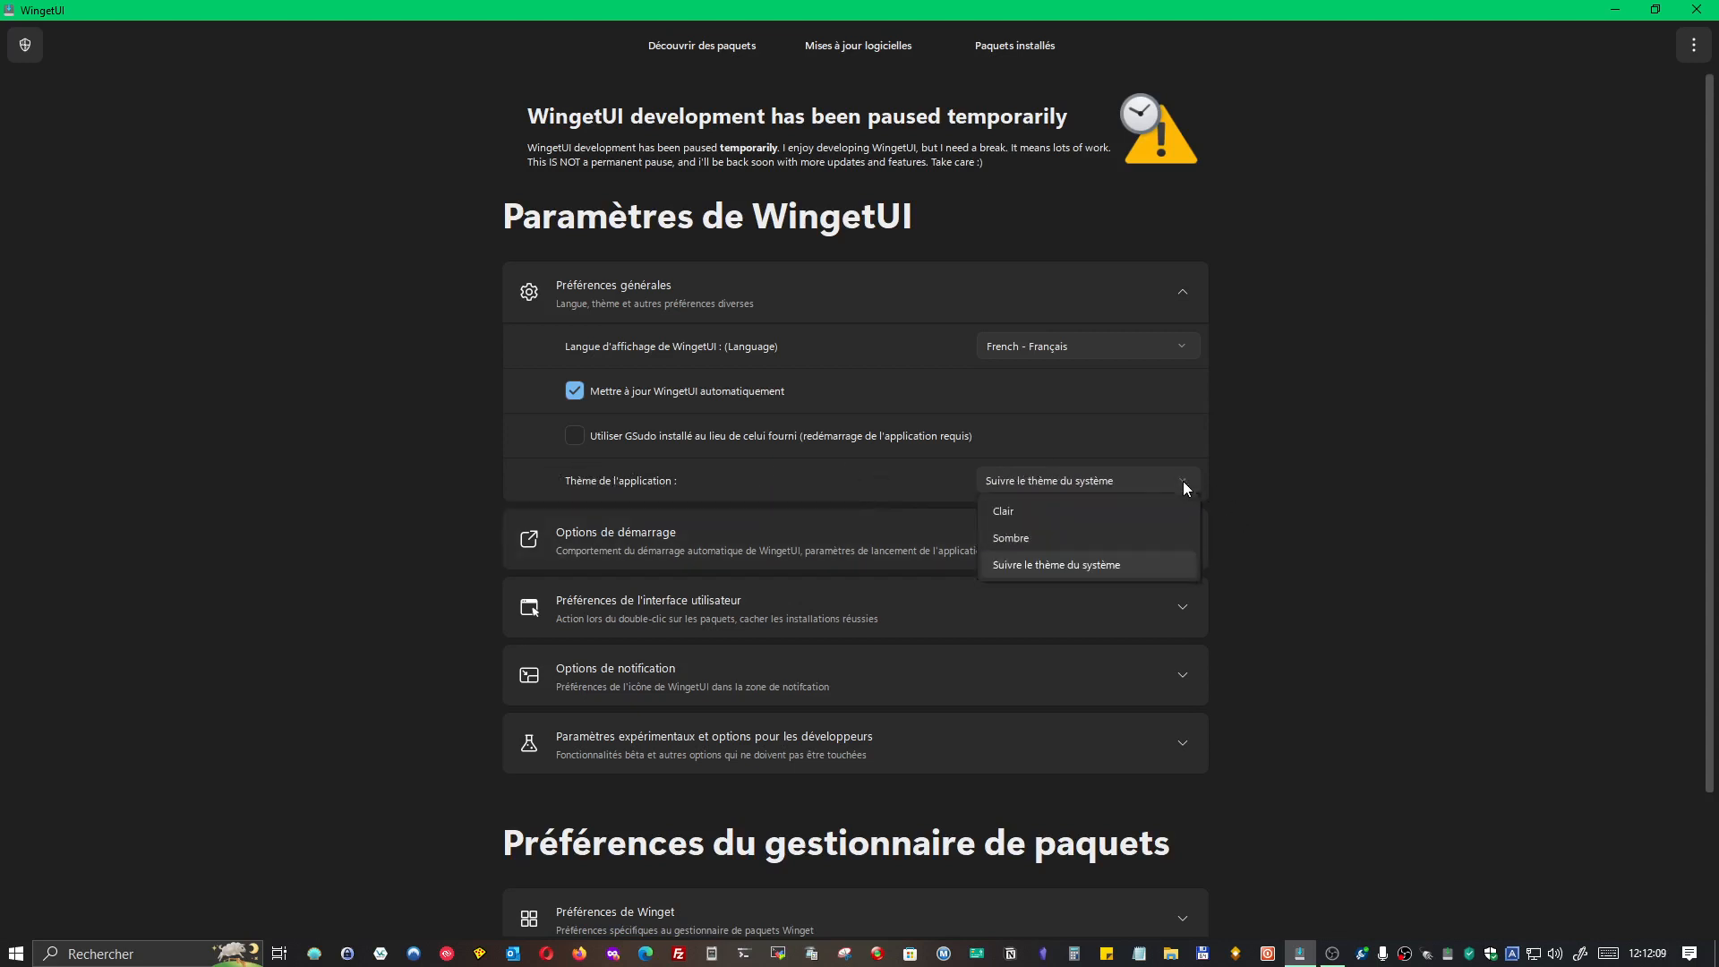
pyautogui.click(1049, 565)
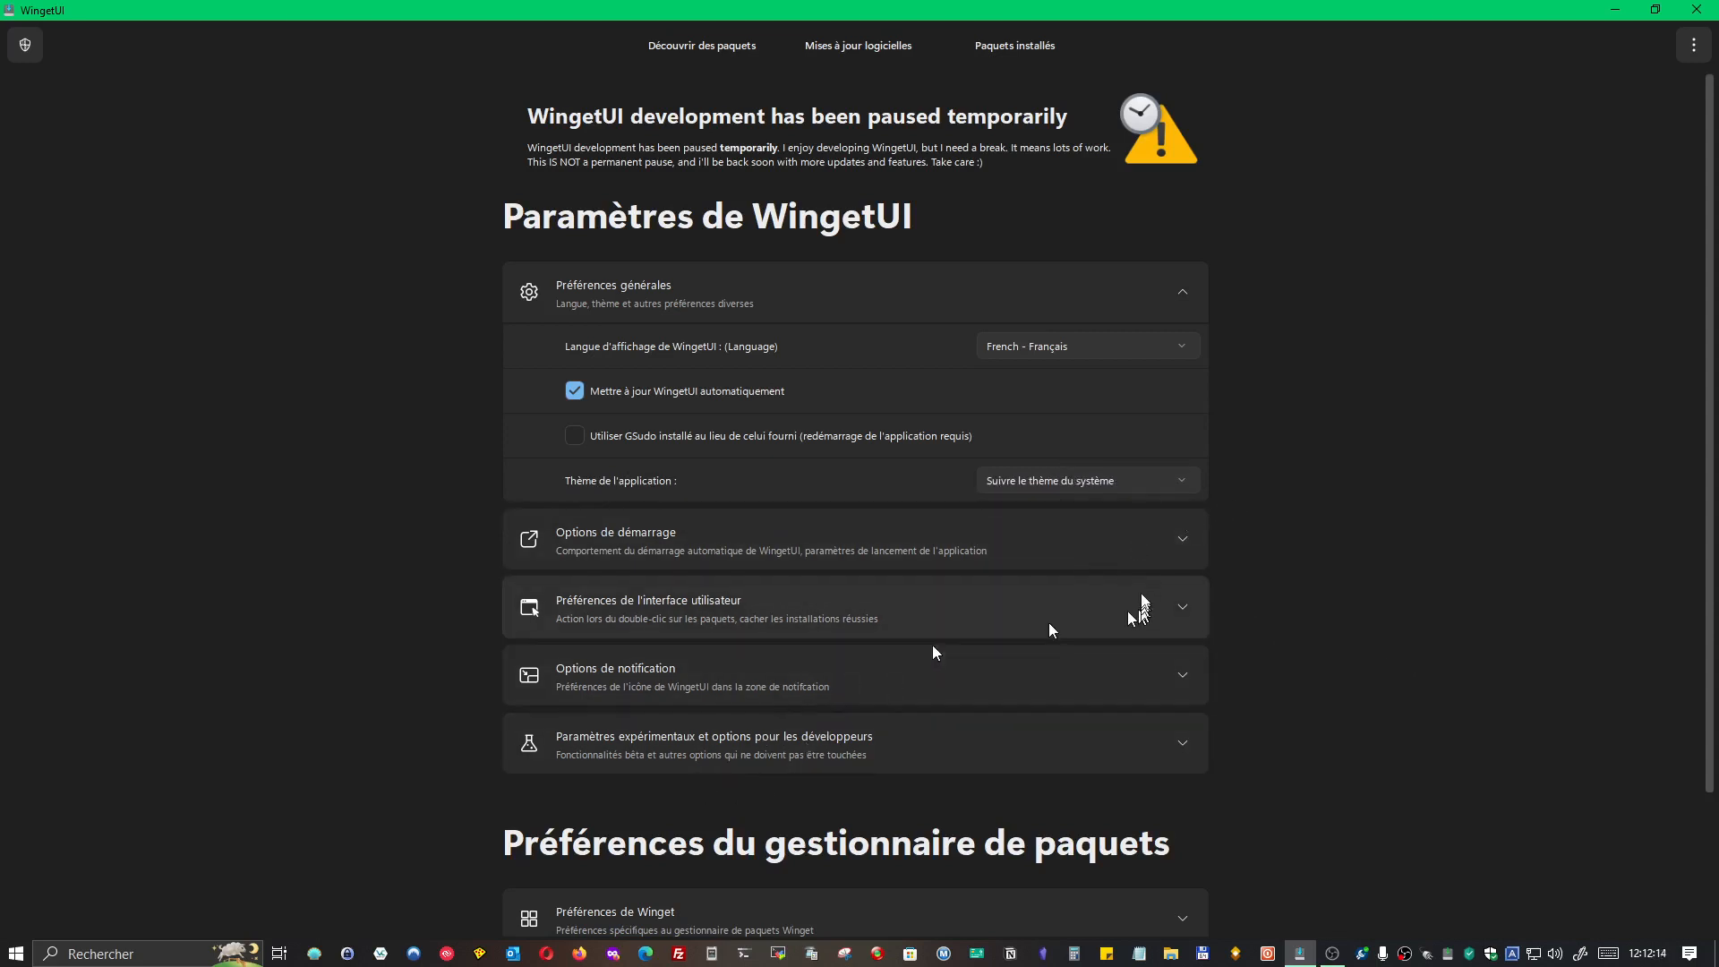
# Review the startup options and, in the user interface preferences, enable direct installation by double-clicking an item in Découvrir des paquets.
pyautogui.click(1178, 540)
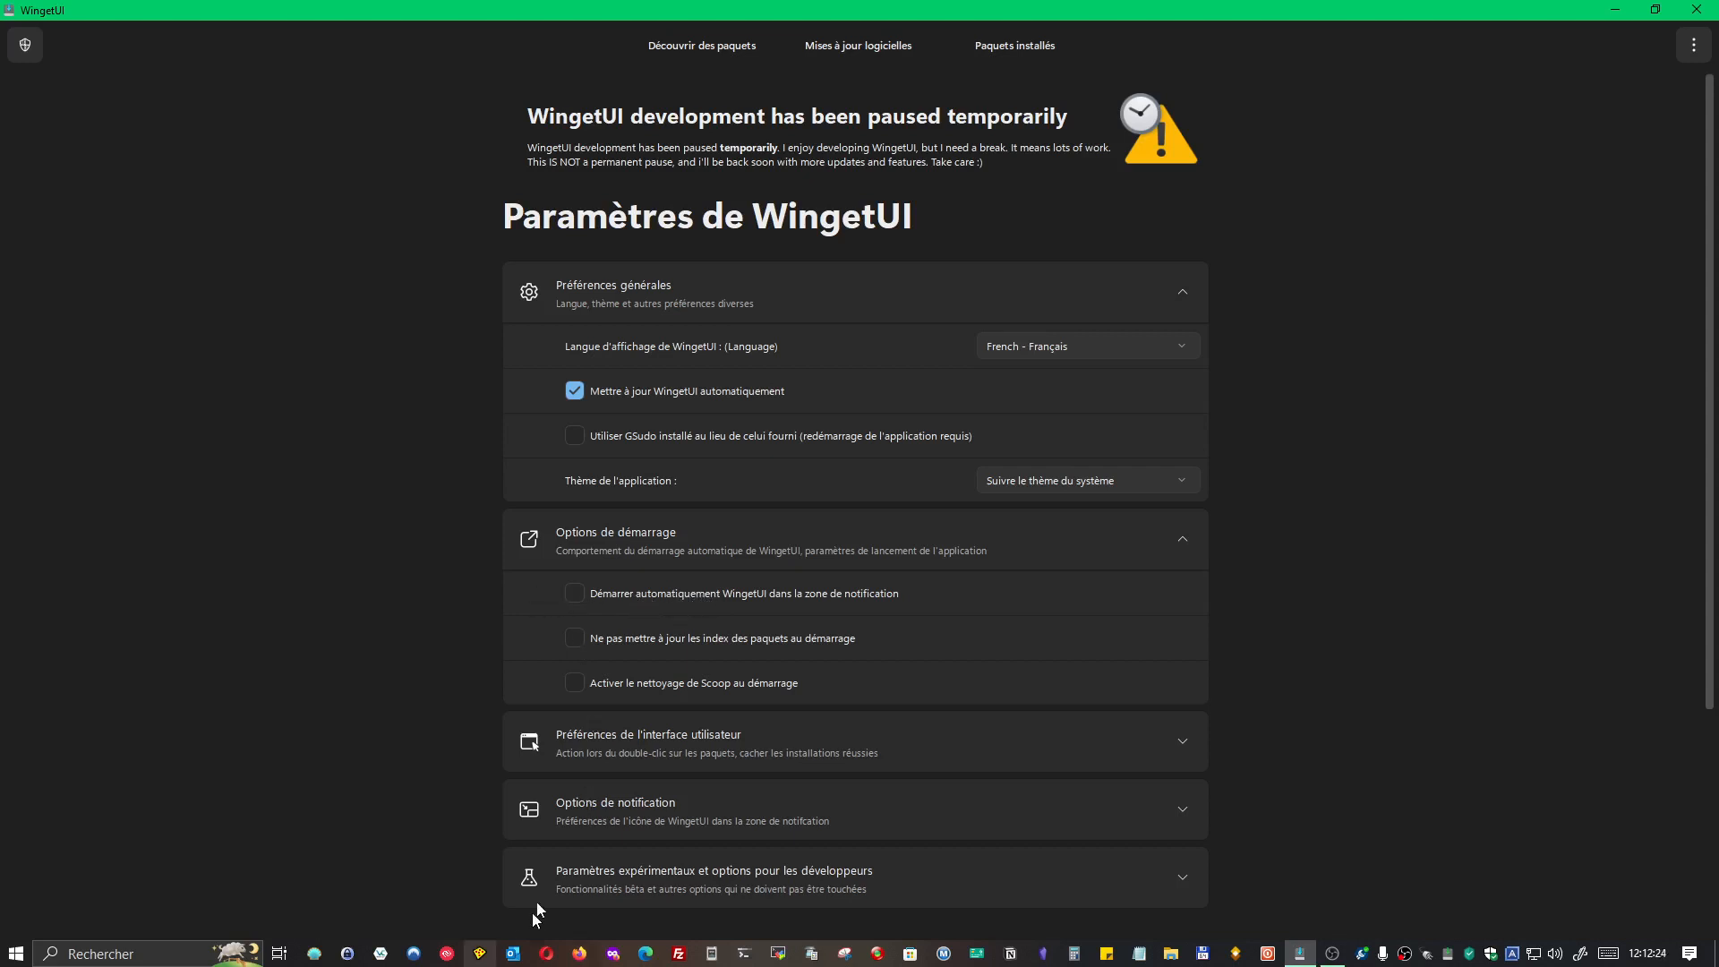
pyautogui.click(582, 599)
pyautogui.scroll(-2, 729, 673)
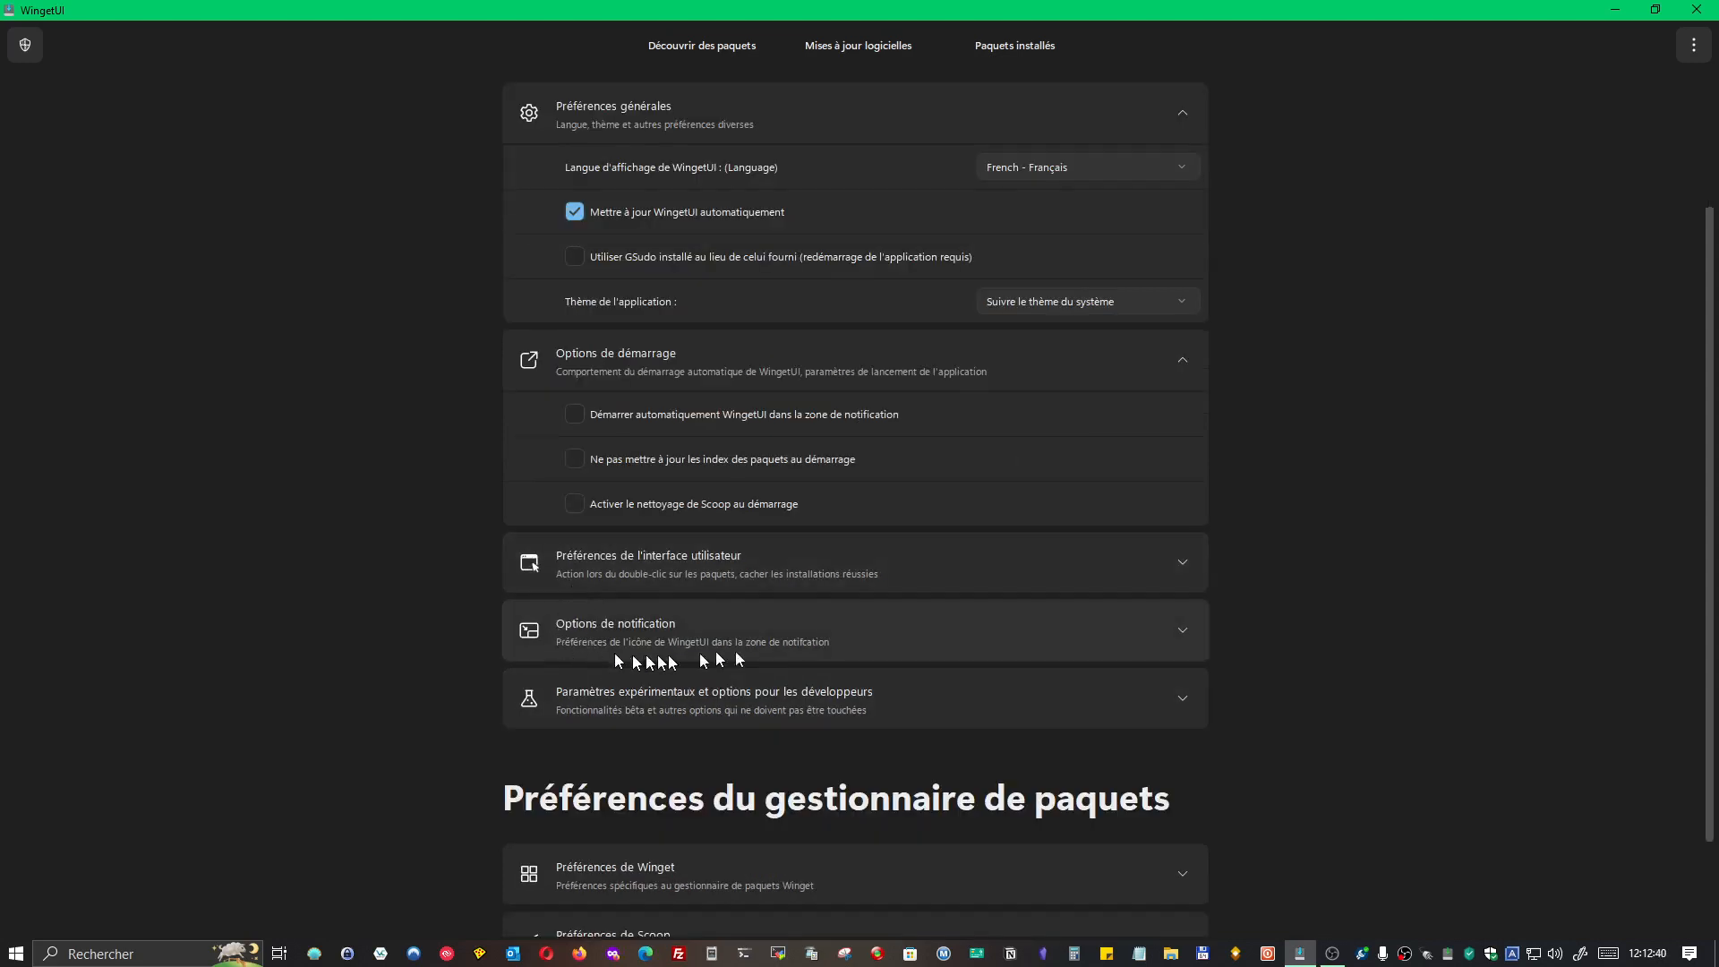
pyautogui.click(1183, 563)
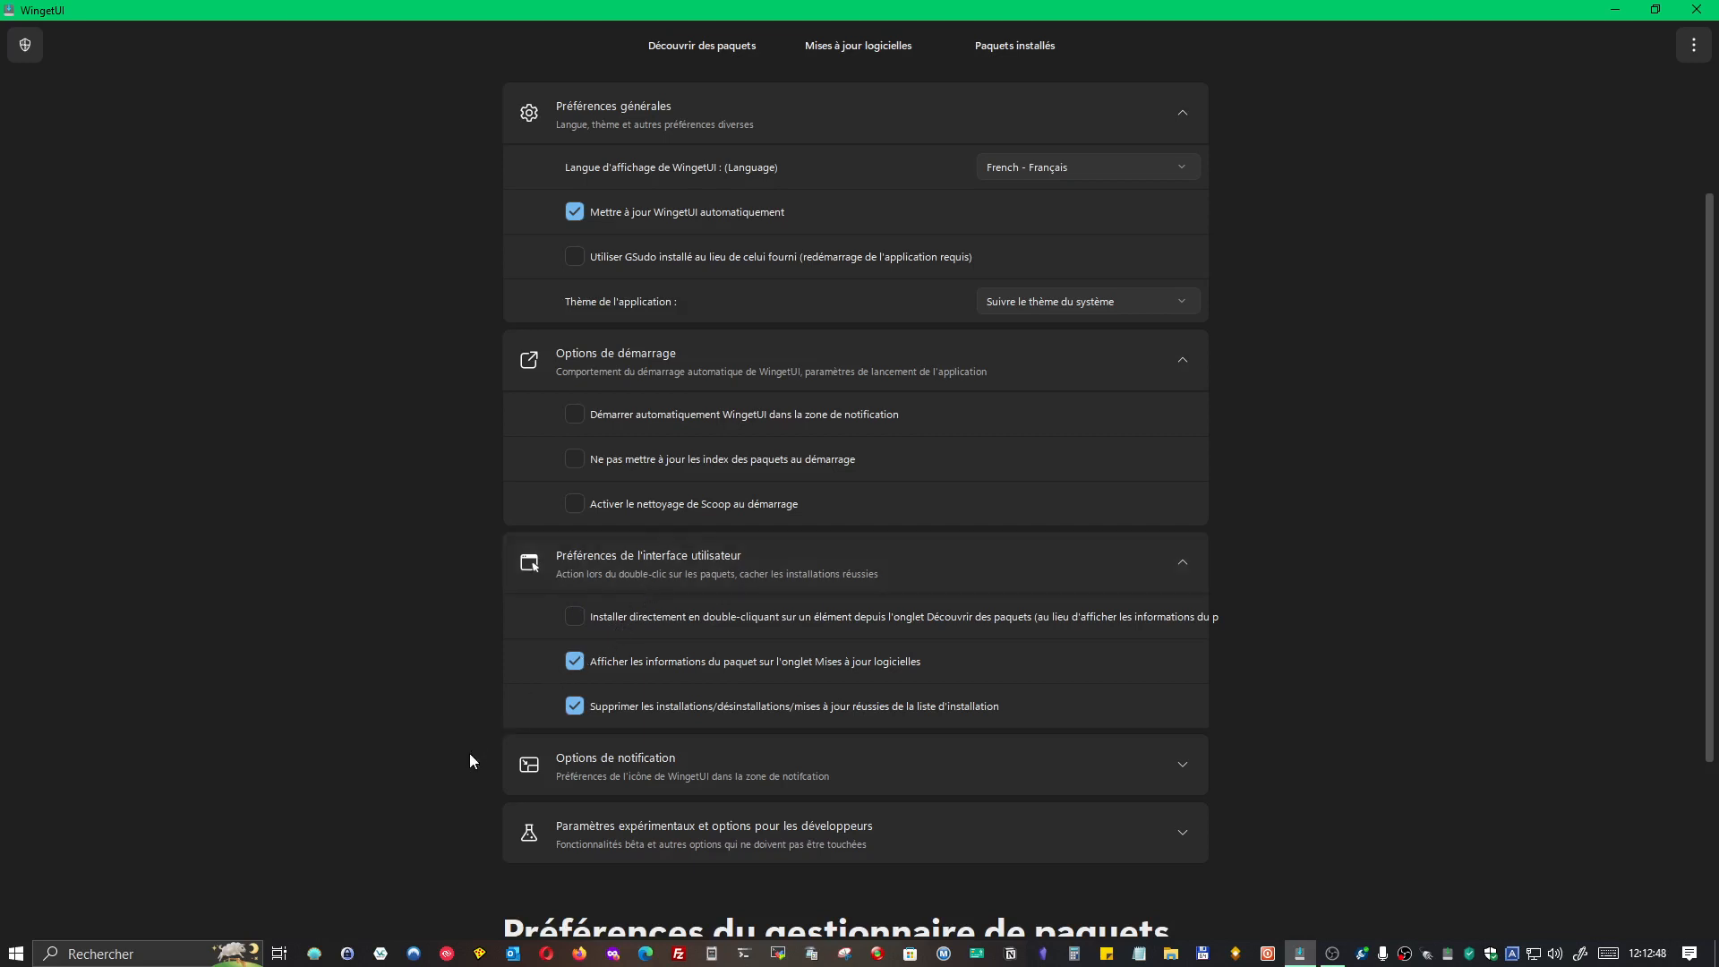
pyautogui.click(570, 622)
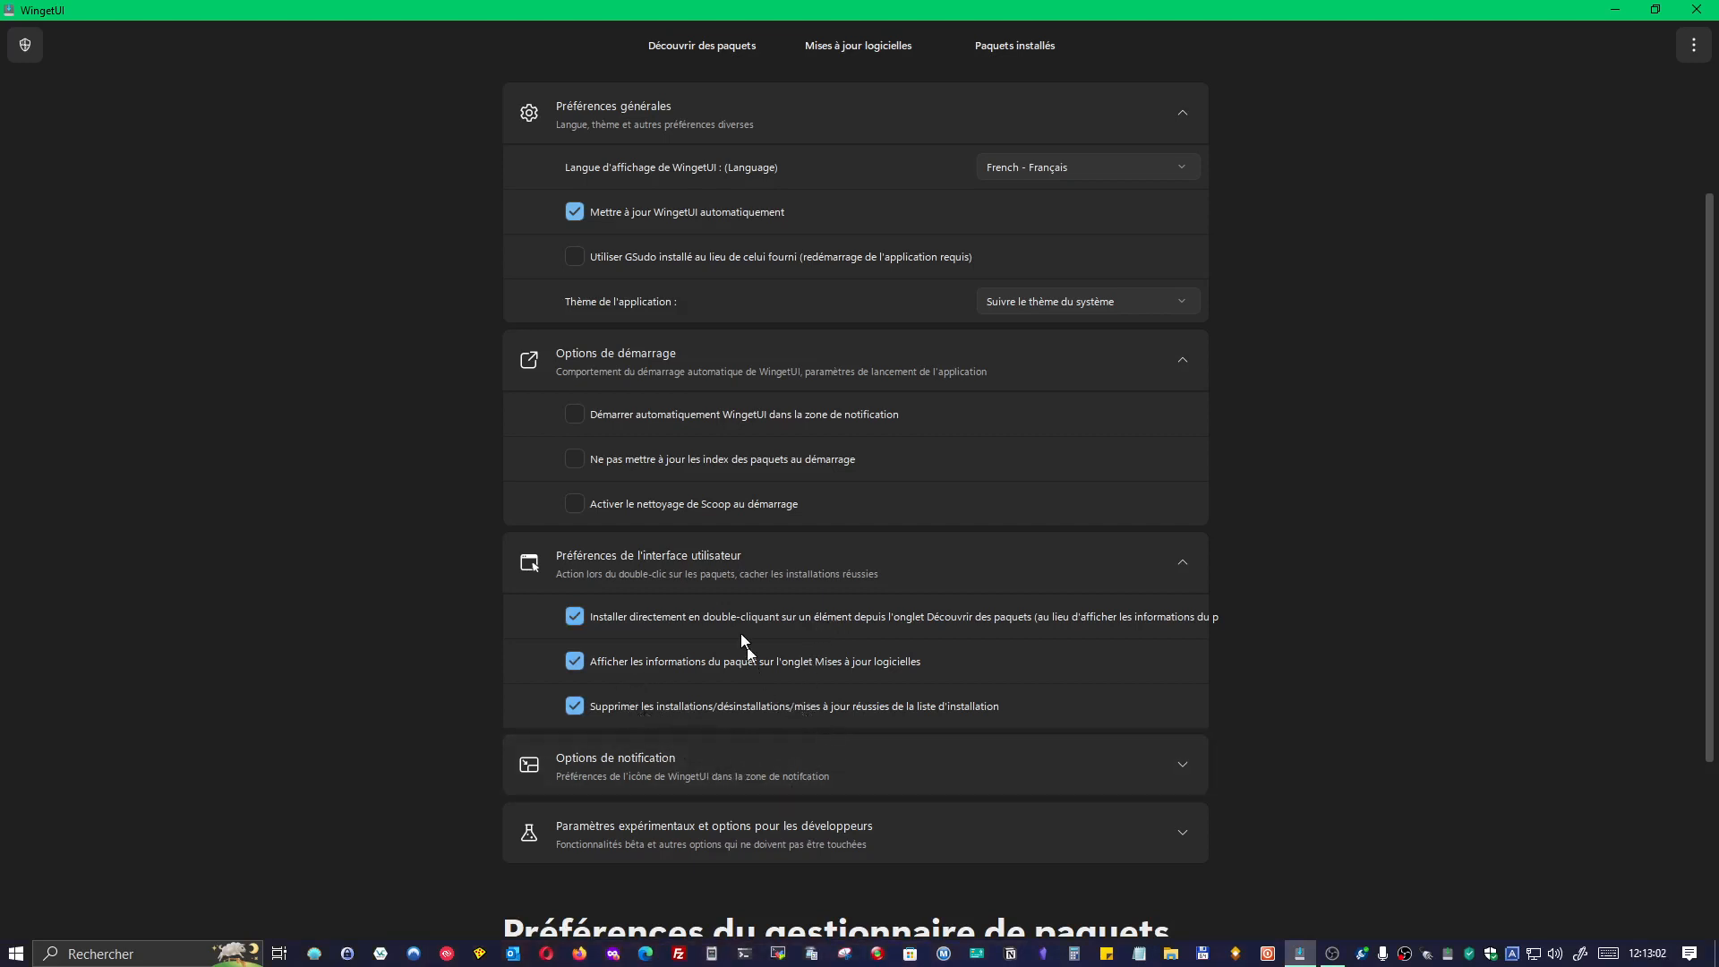
# Examine the notification options and the experimental and developer settings, leaving the experimental section collapsed.
pyautogui.scroll(-3, 689, 788)
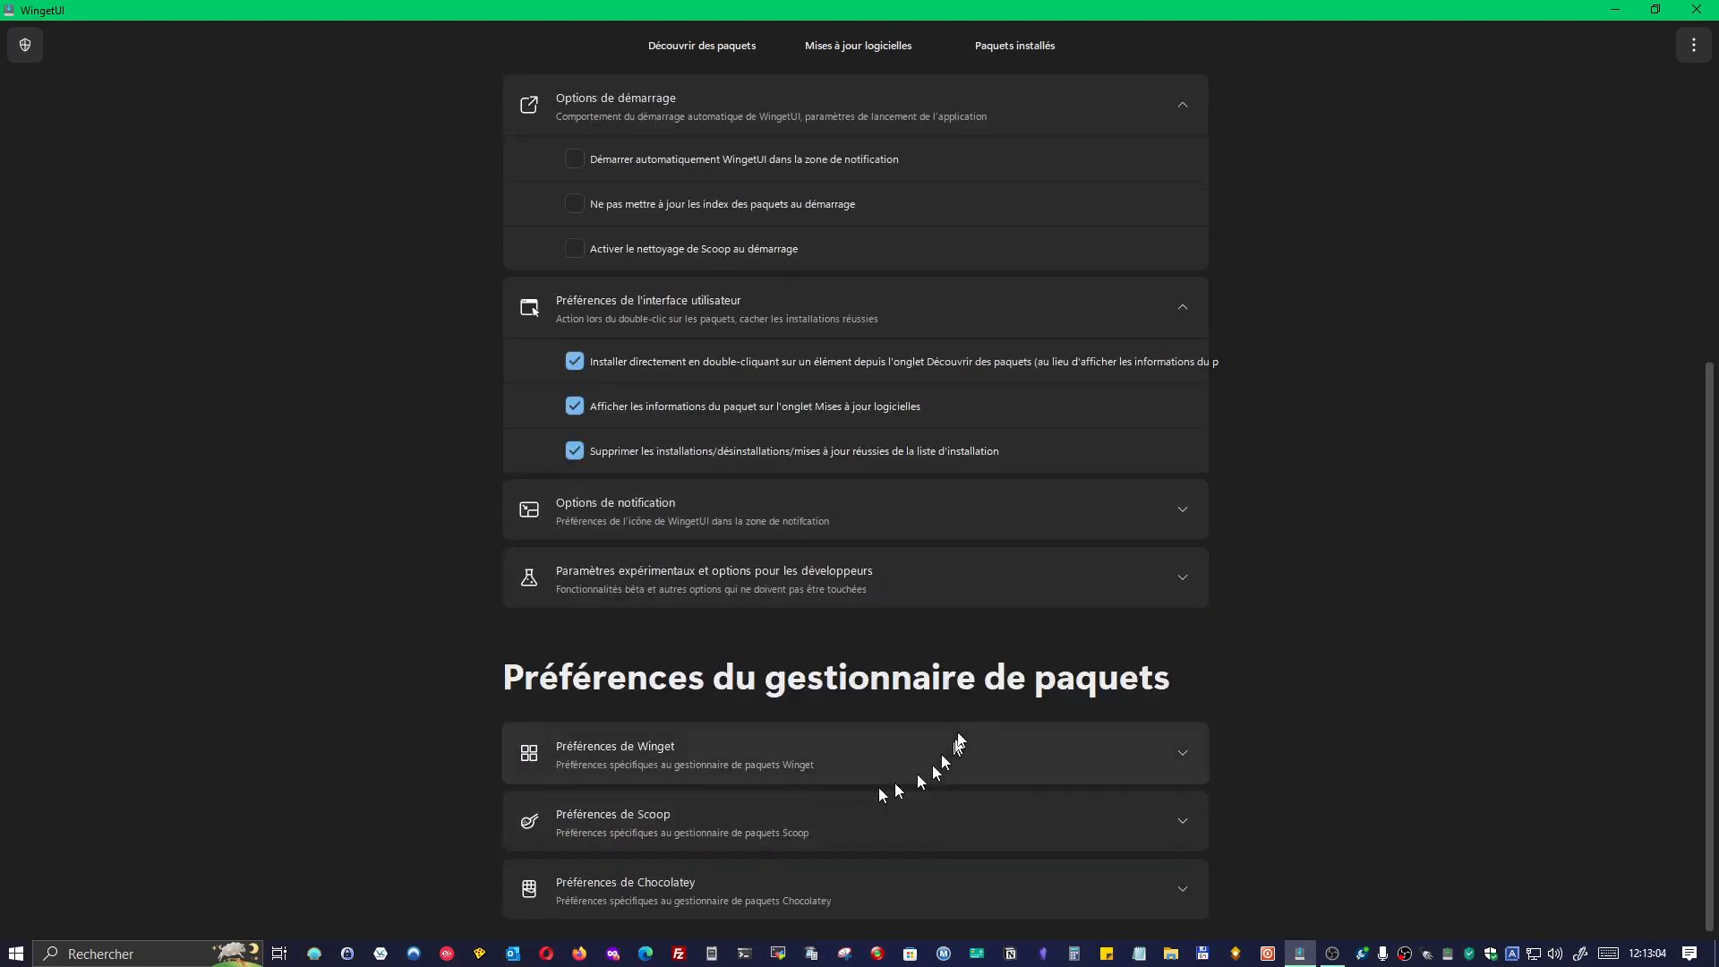
pyautogui.click(1178, 516)
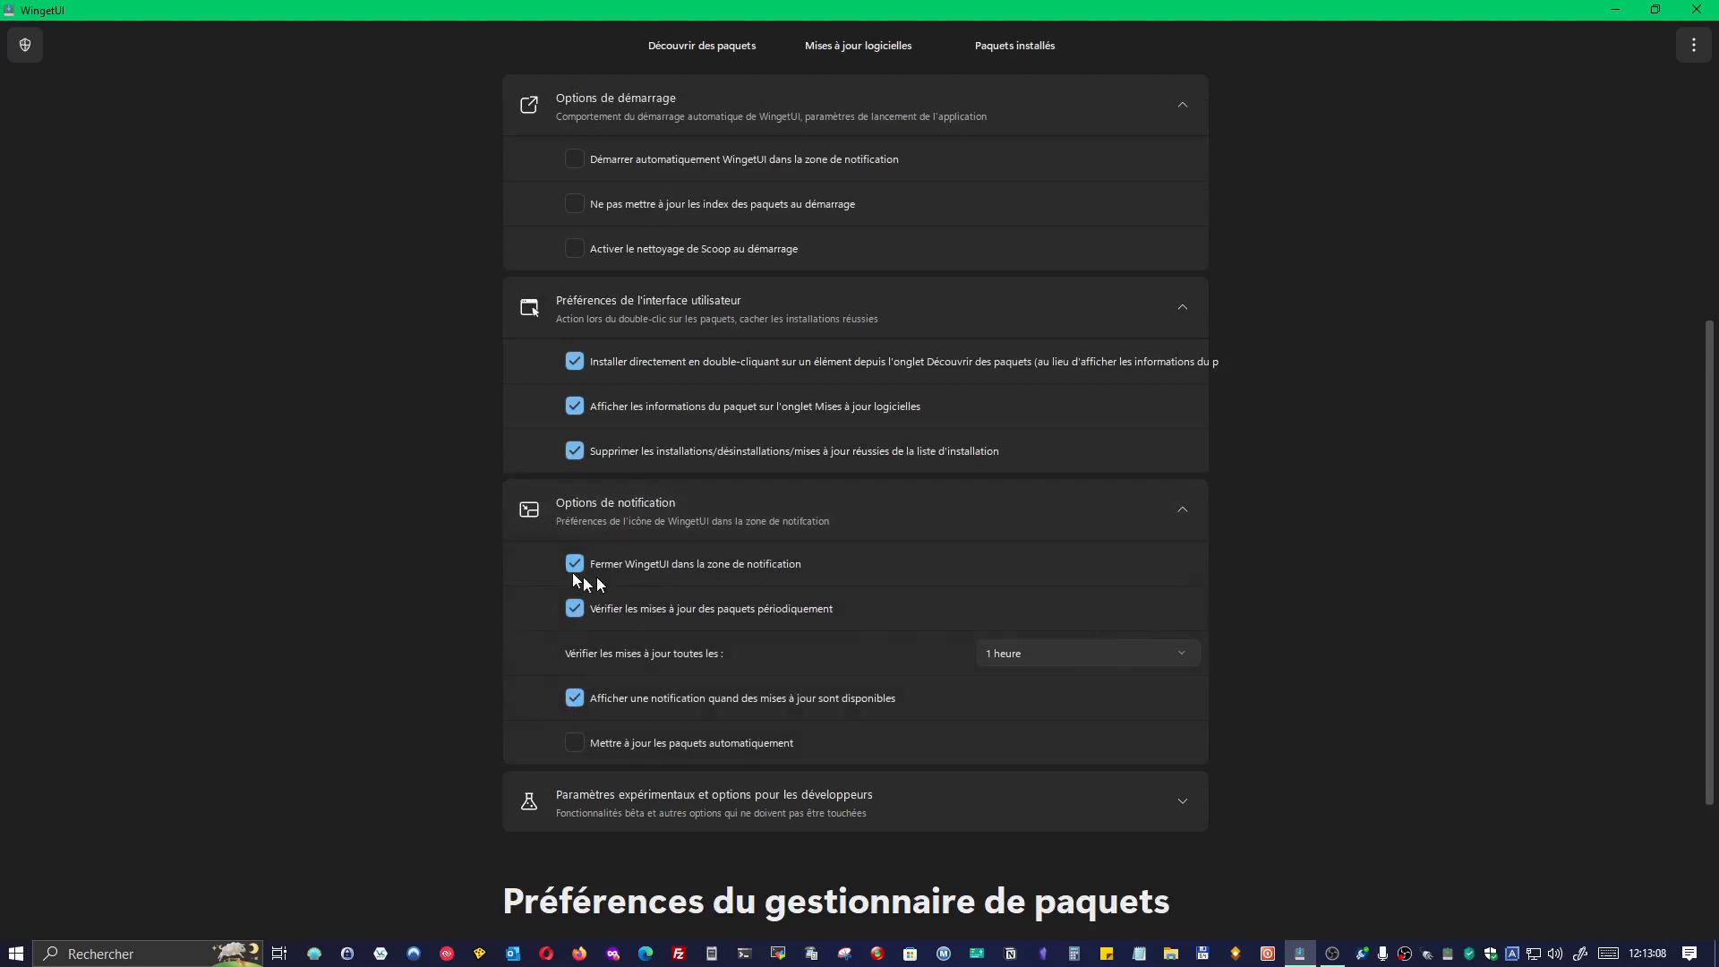
pyautogui.scroll(-3, 594, 578)
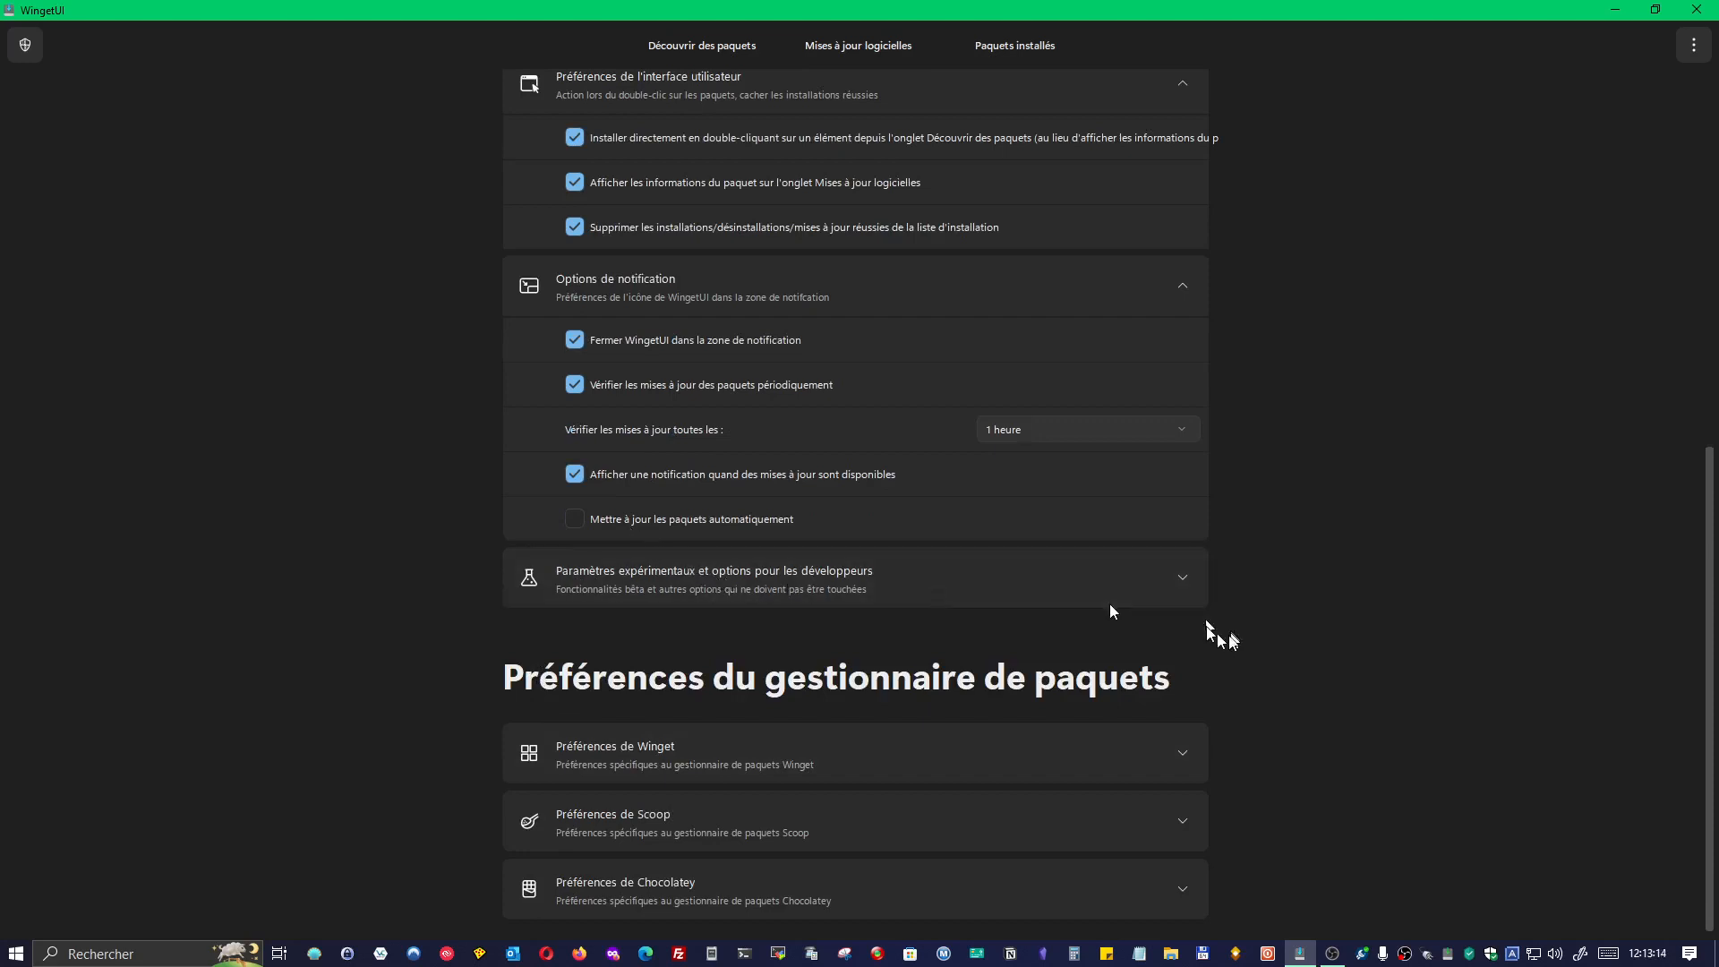
pyautogui.click(1176, 586)
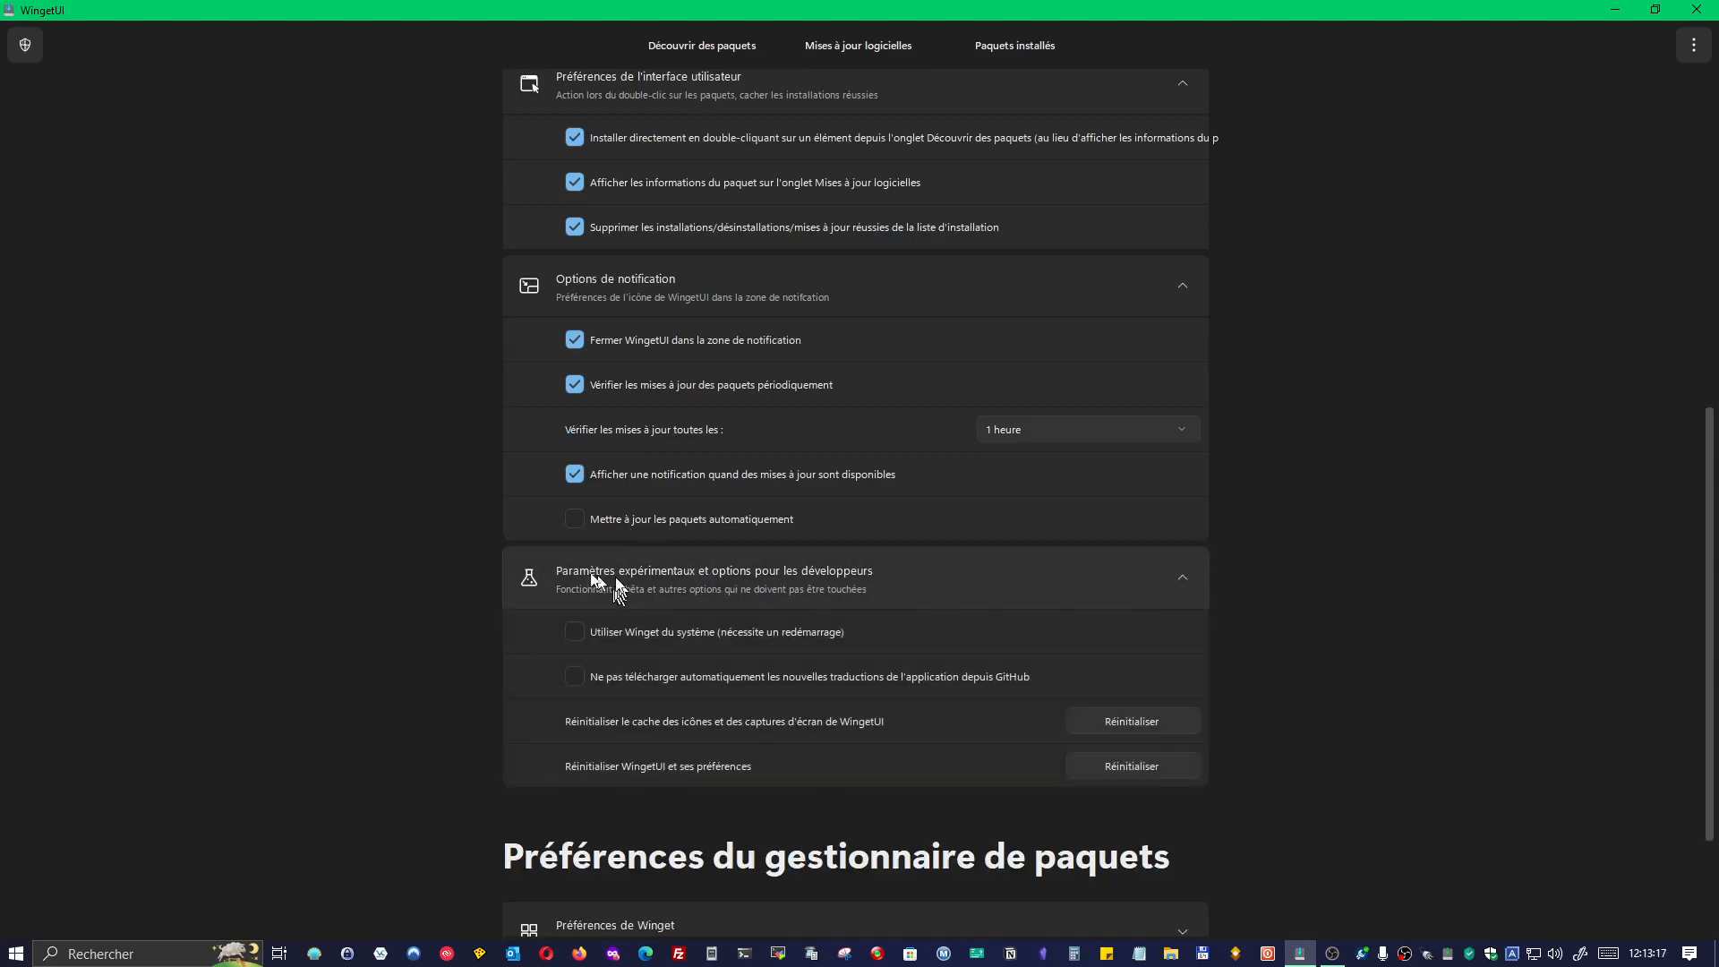
pyautogui.click(1180, 583)
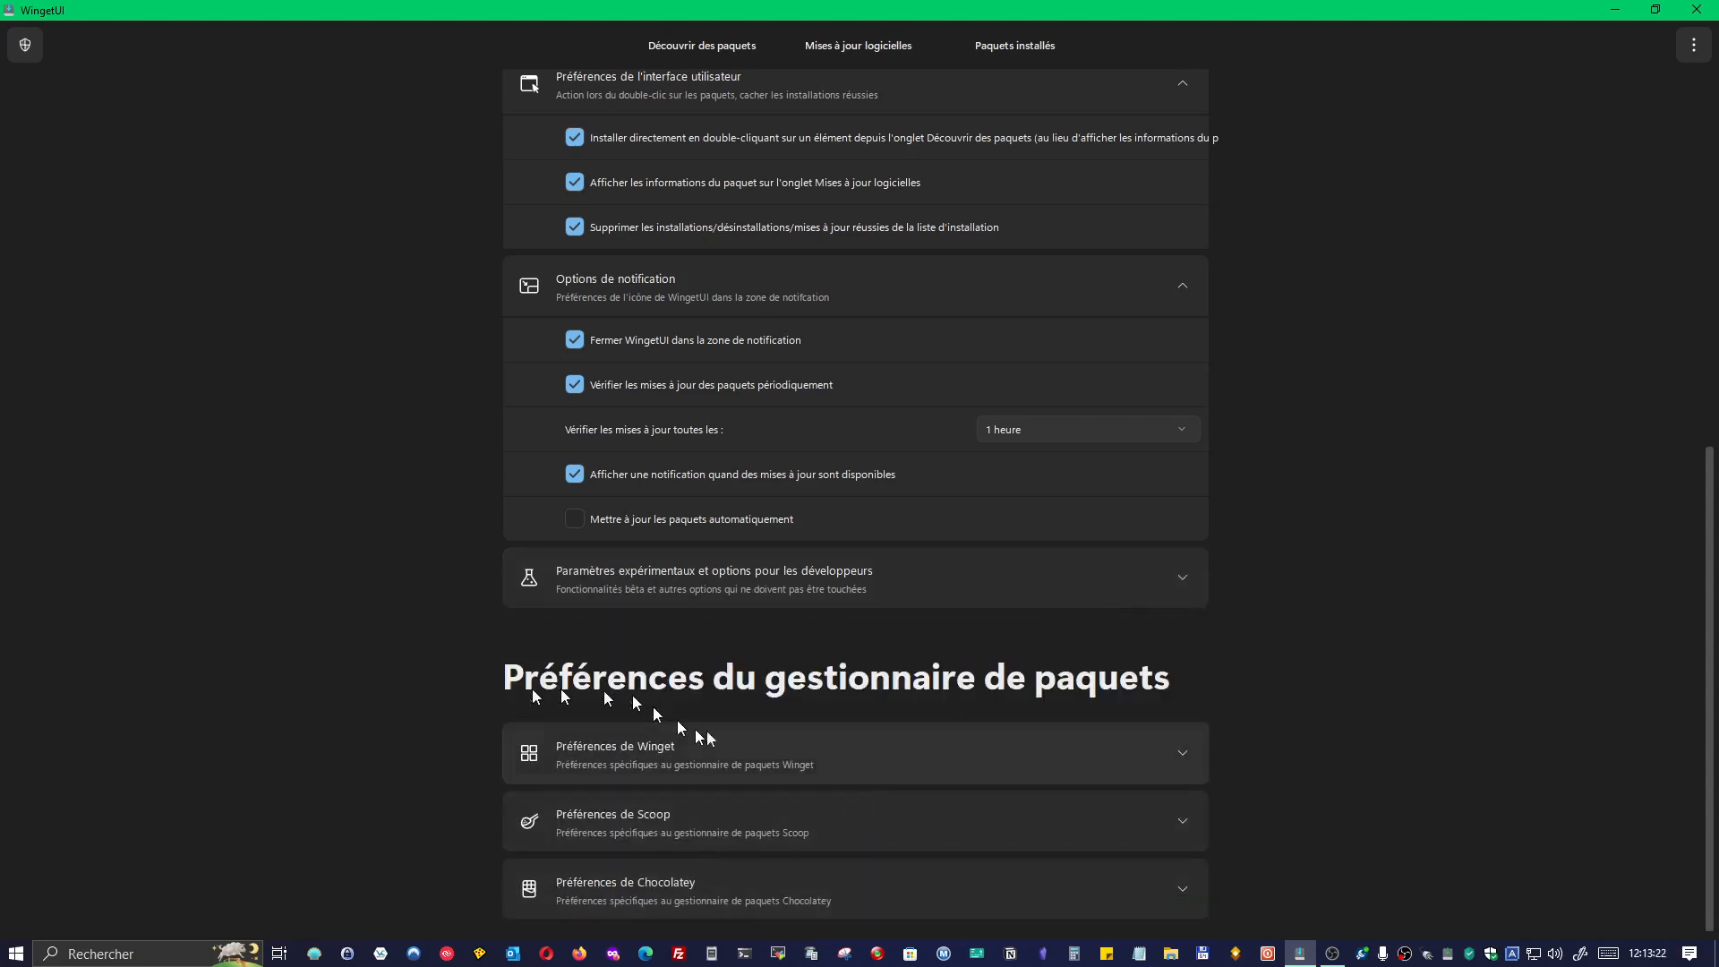
# Examine the package manager preferences for Winget, Scoop with its buckets, and Chocolatey.
pyautogui.click(1179, 752)
pyautogui.scroll(-2, 896, 735)
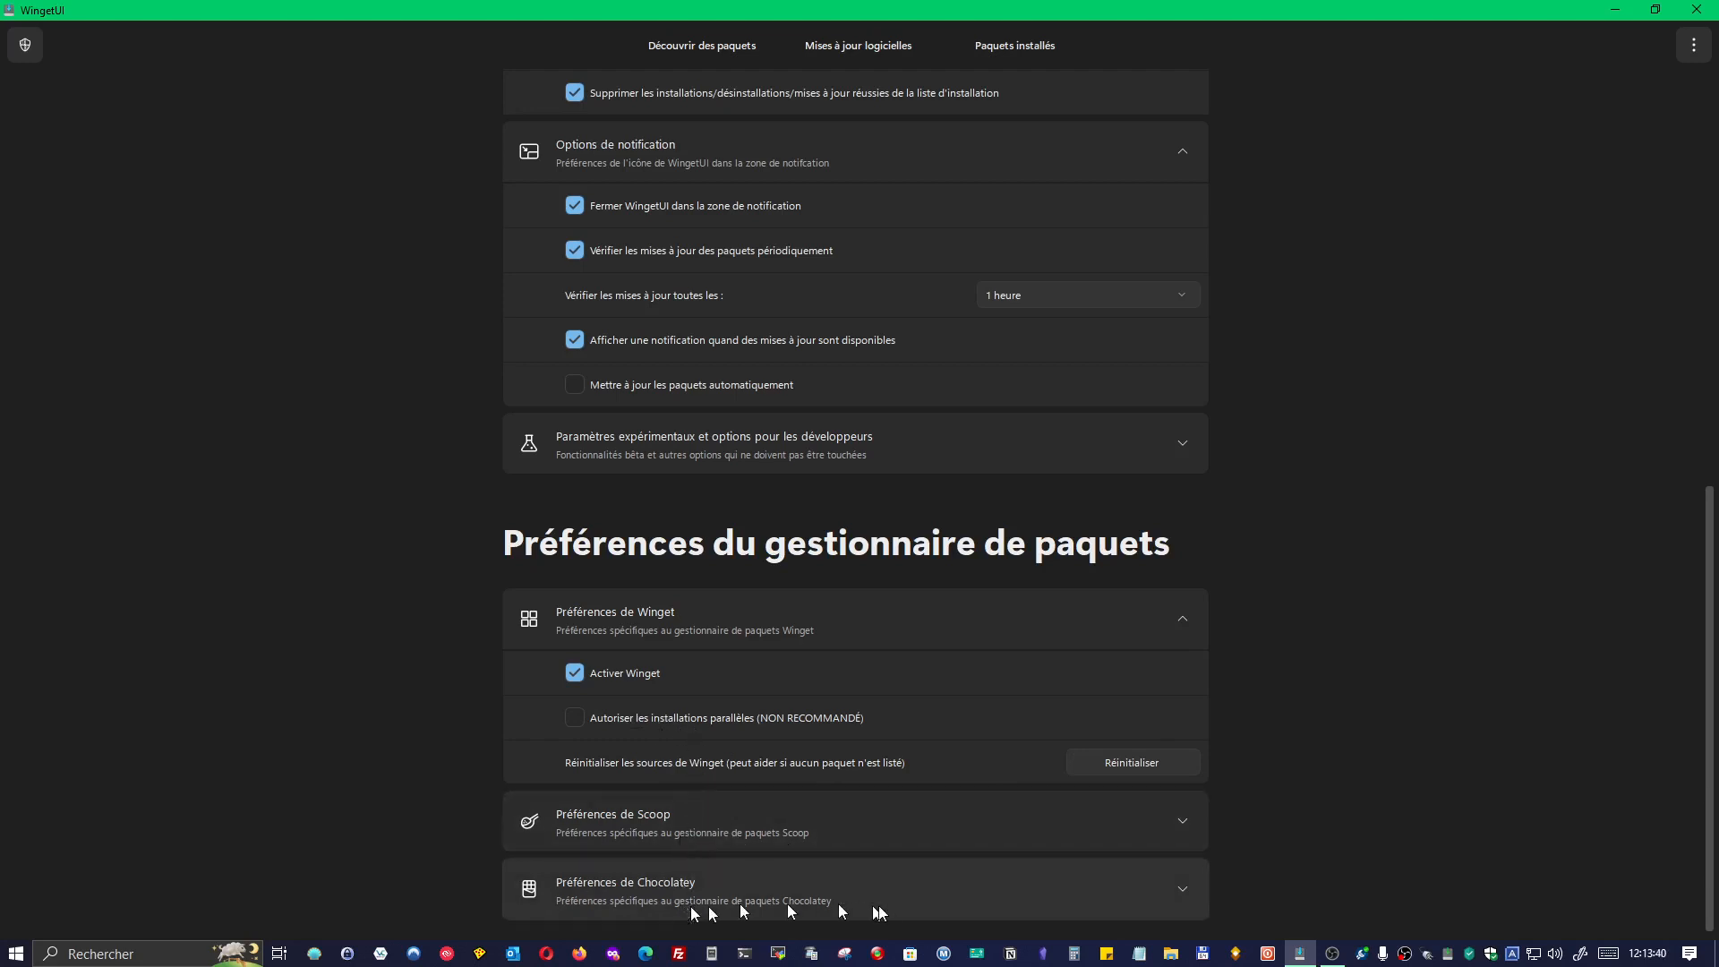
pyautogui.click(1173, 820)
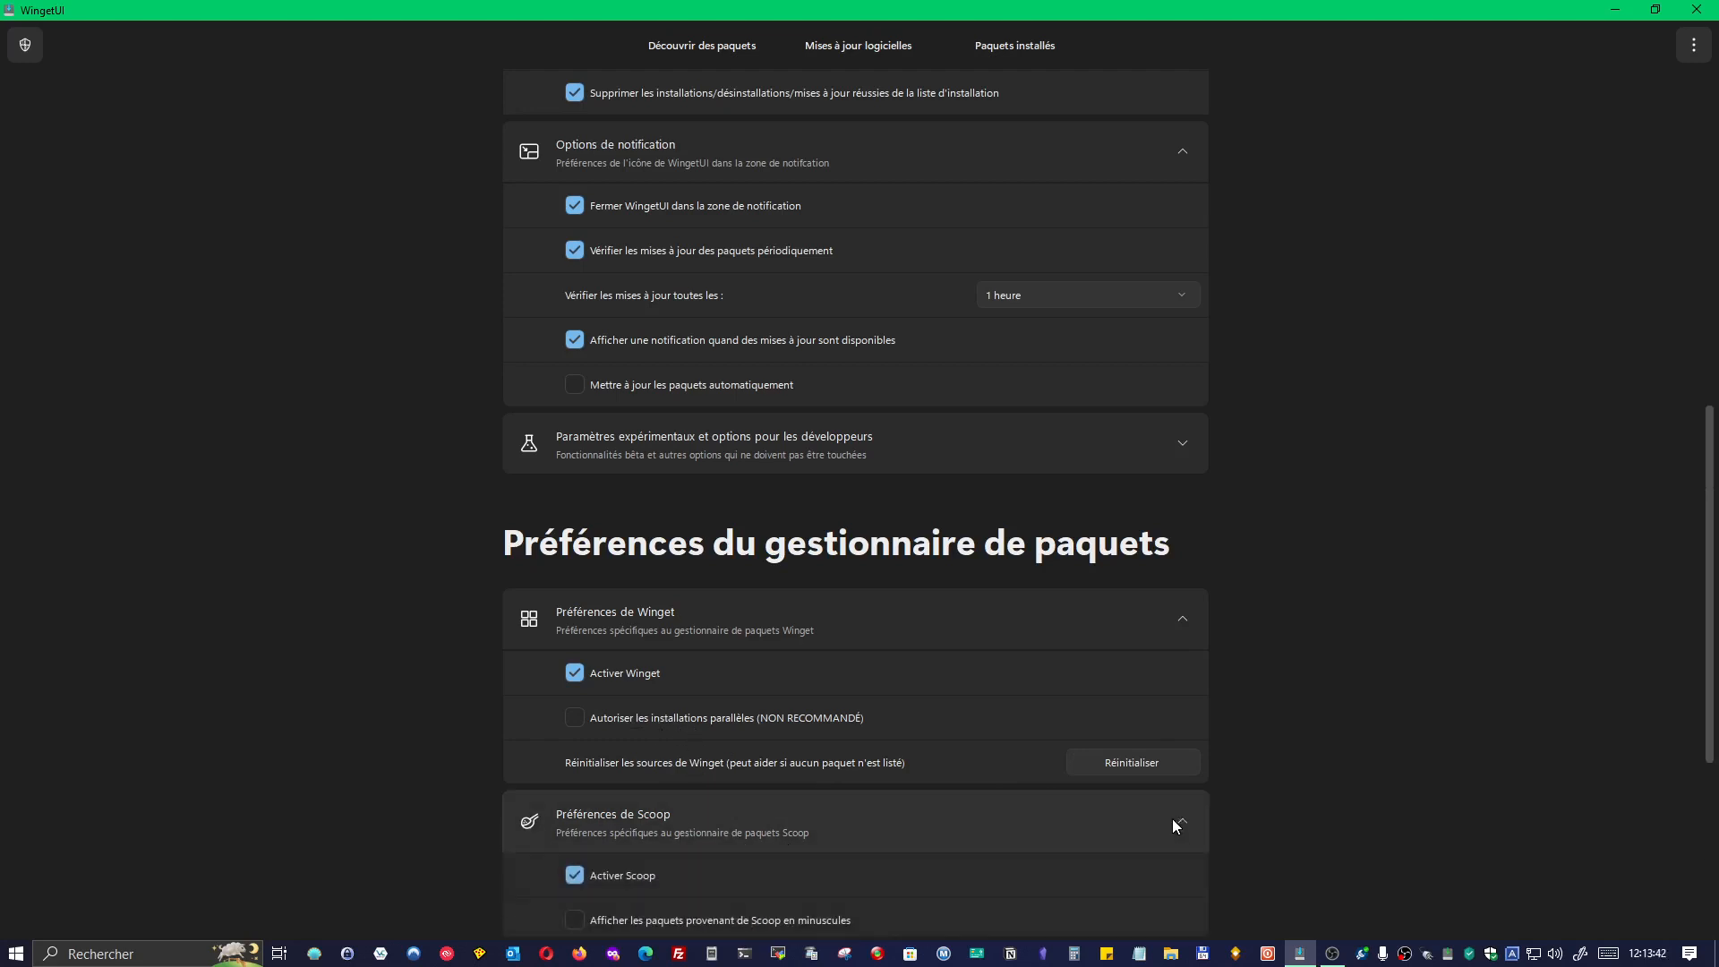
pyautogui.scroll(-5, 722, 646)
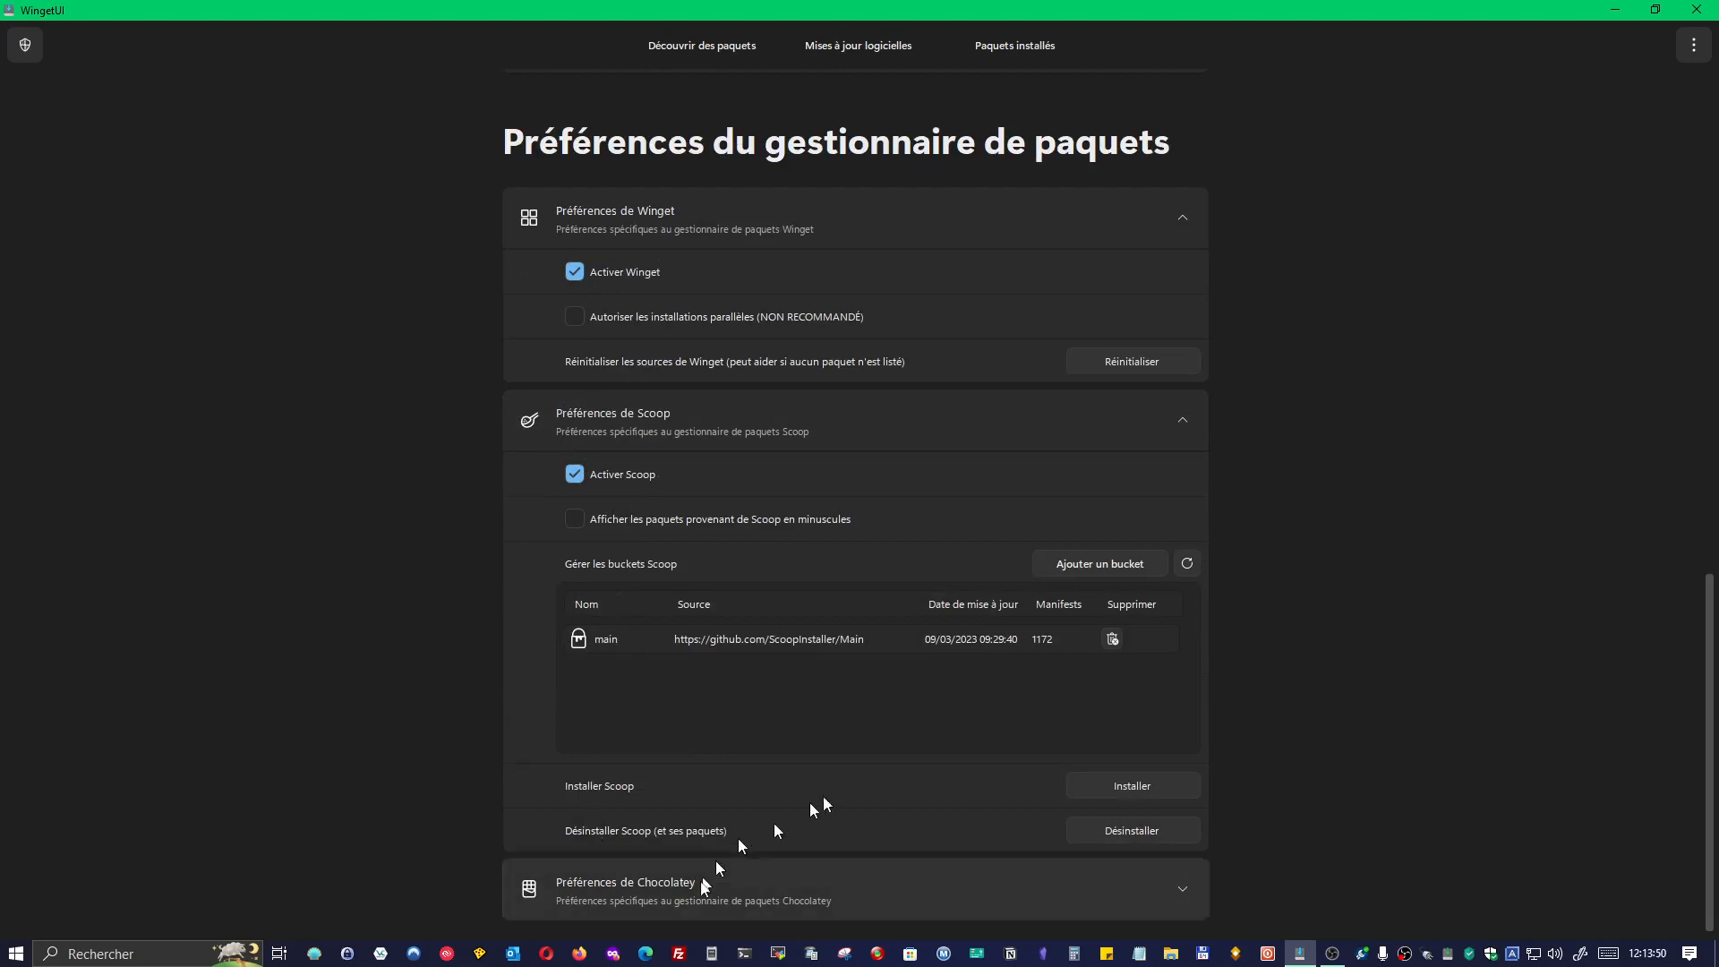
pyautogui.click(1182, 887)
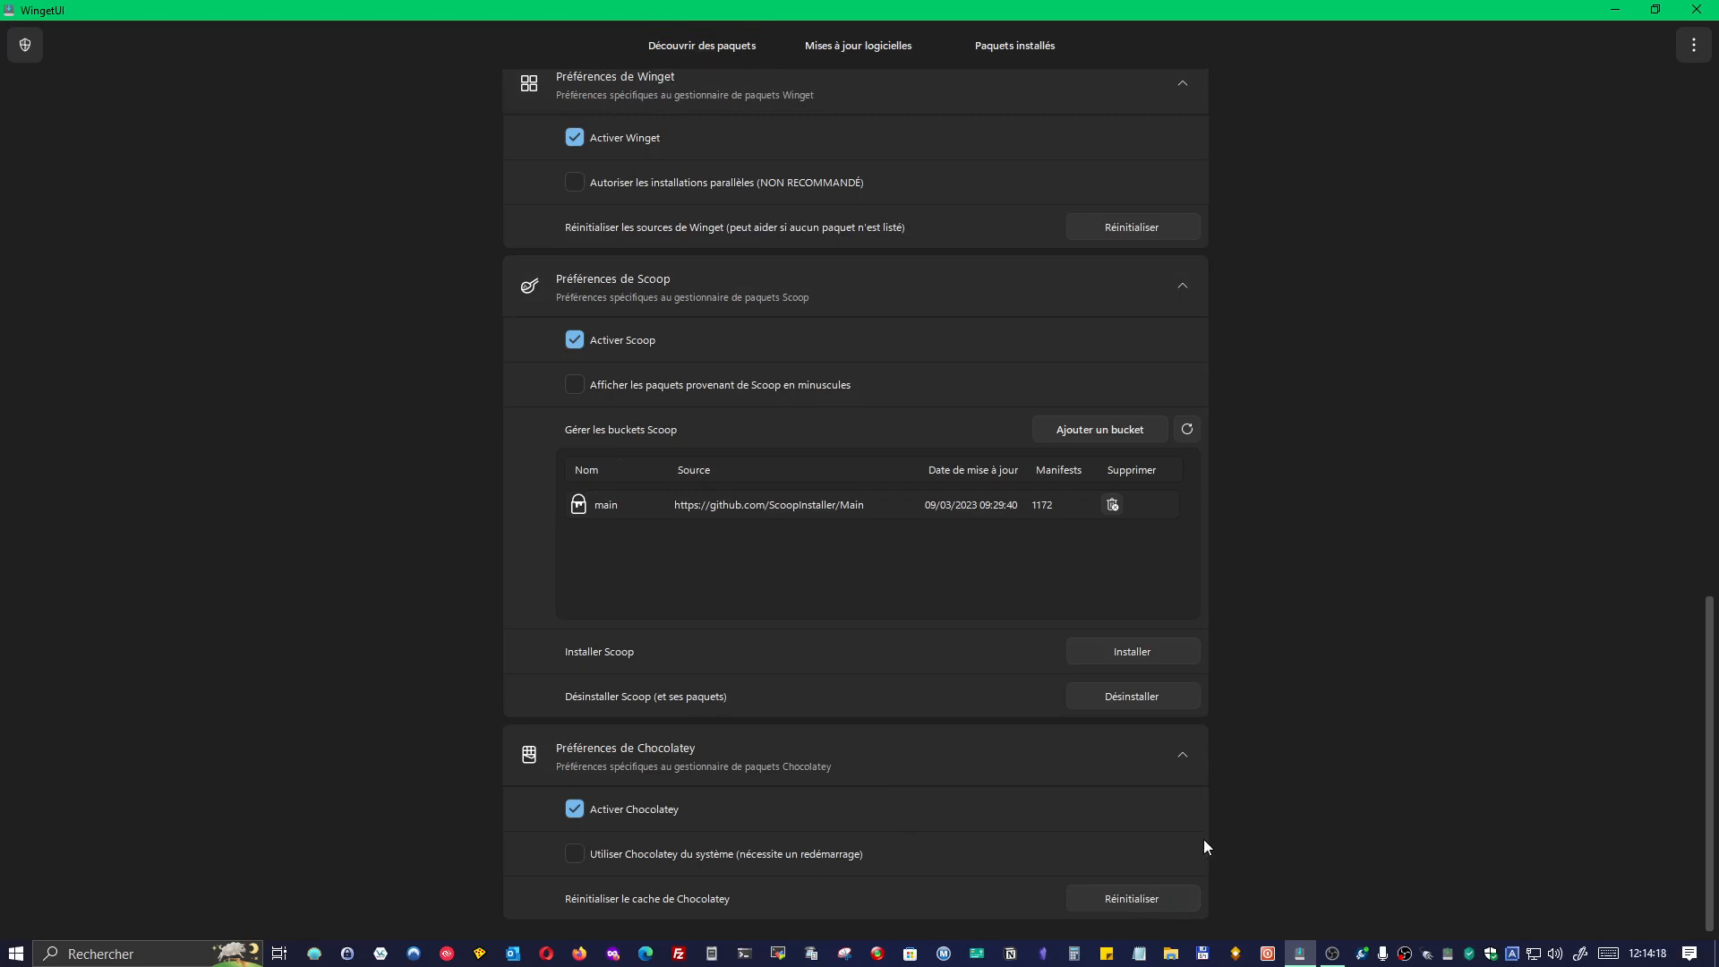
pyautogui.click(1163, 501)
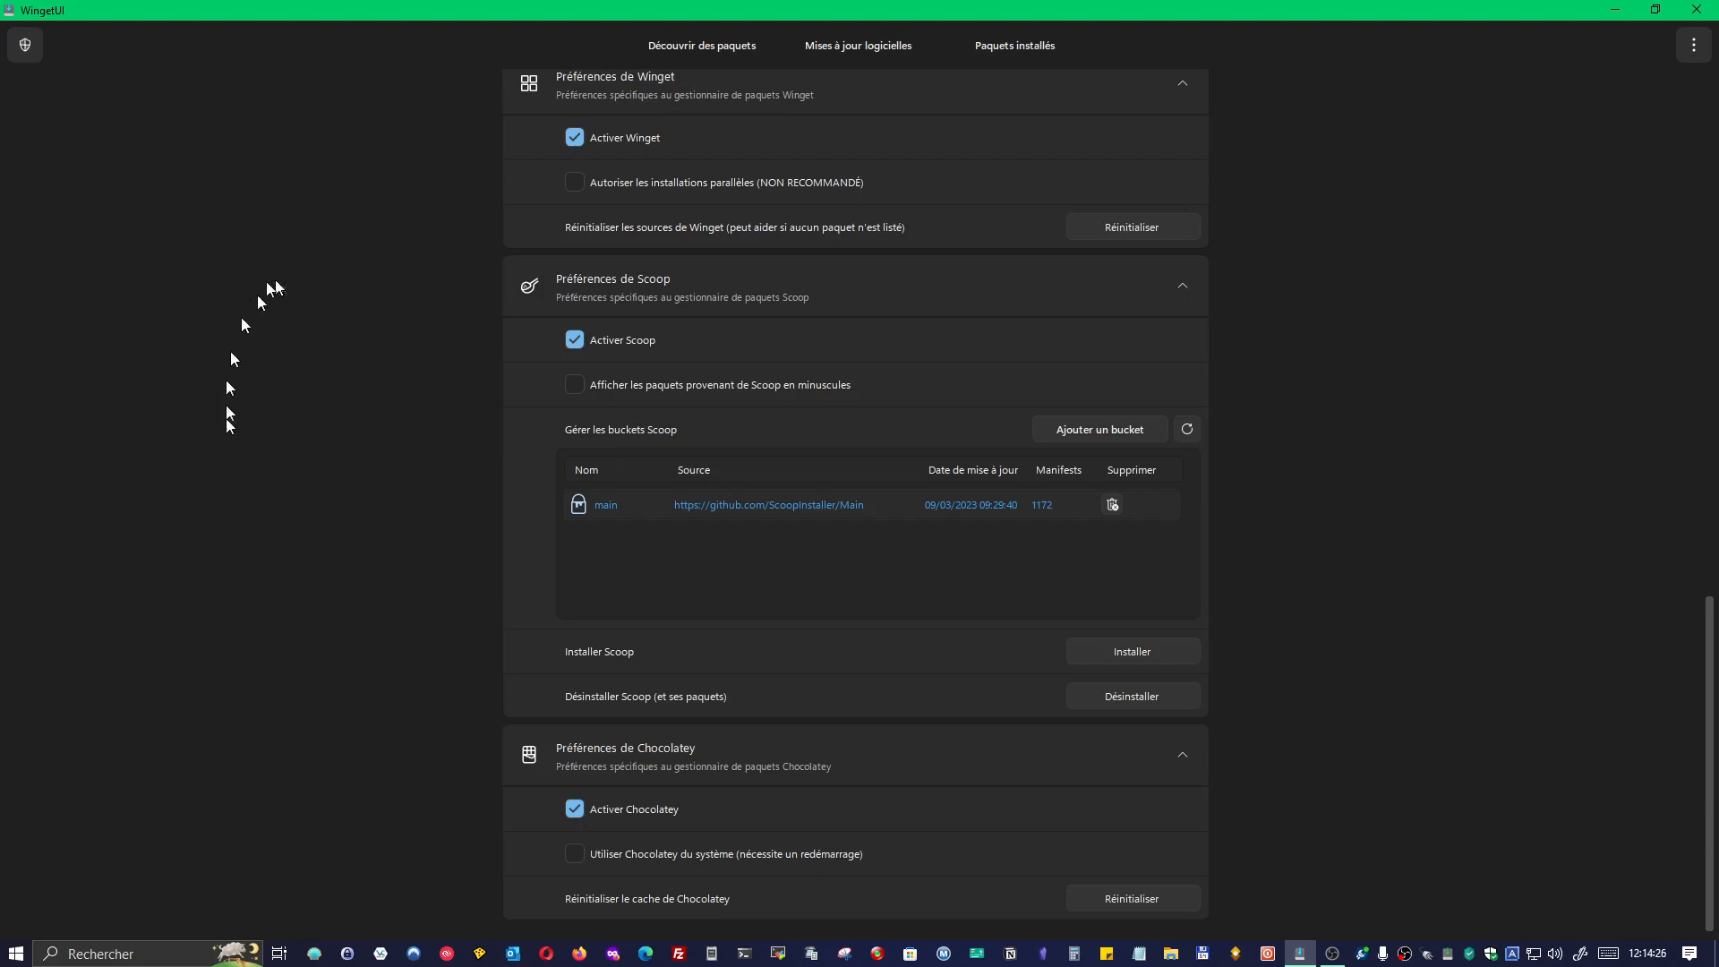
pyautogui.scroll(20, 230, 426)
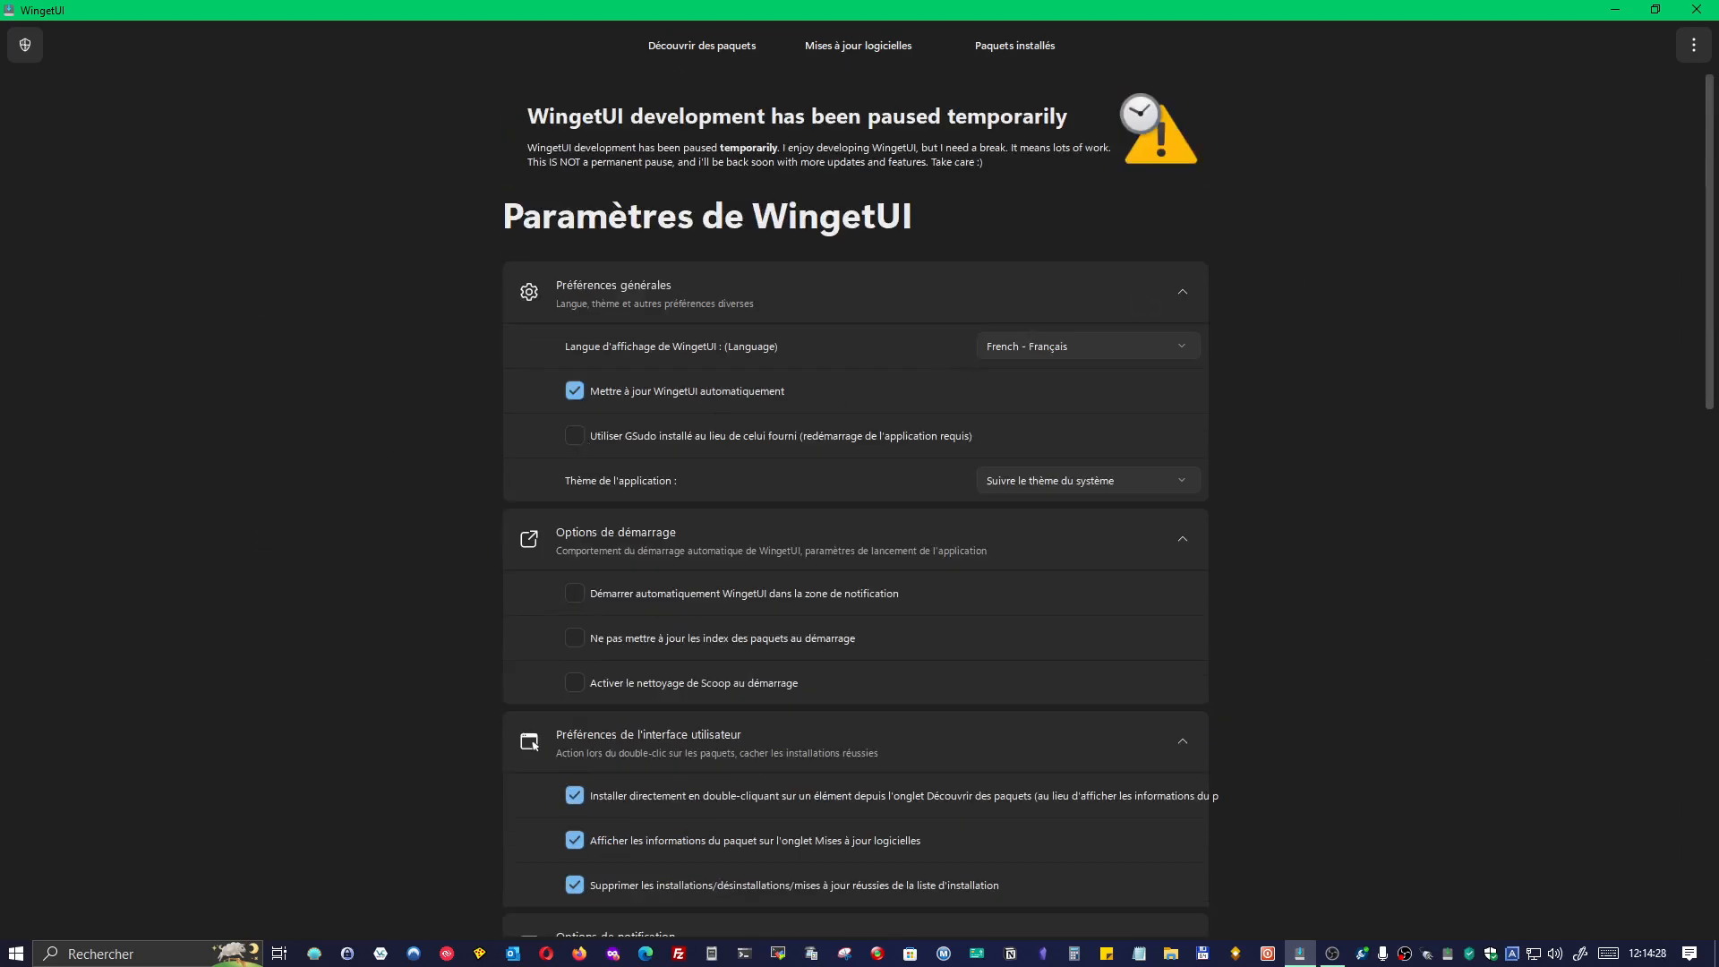
# Open the À propos de WingetUI page and examine its component versions, contributors and translators.
pyautogui.click(1693, 52)
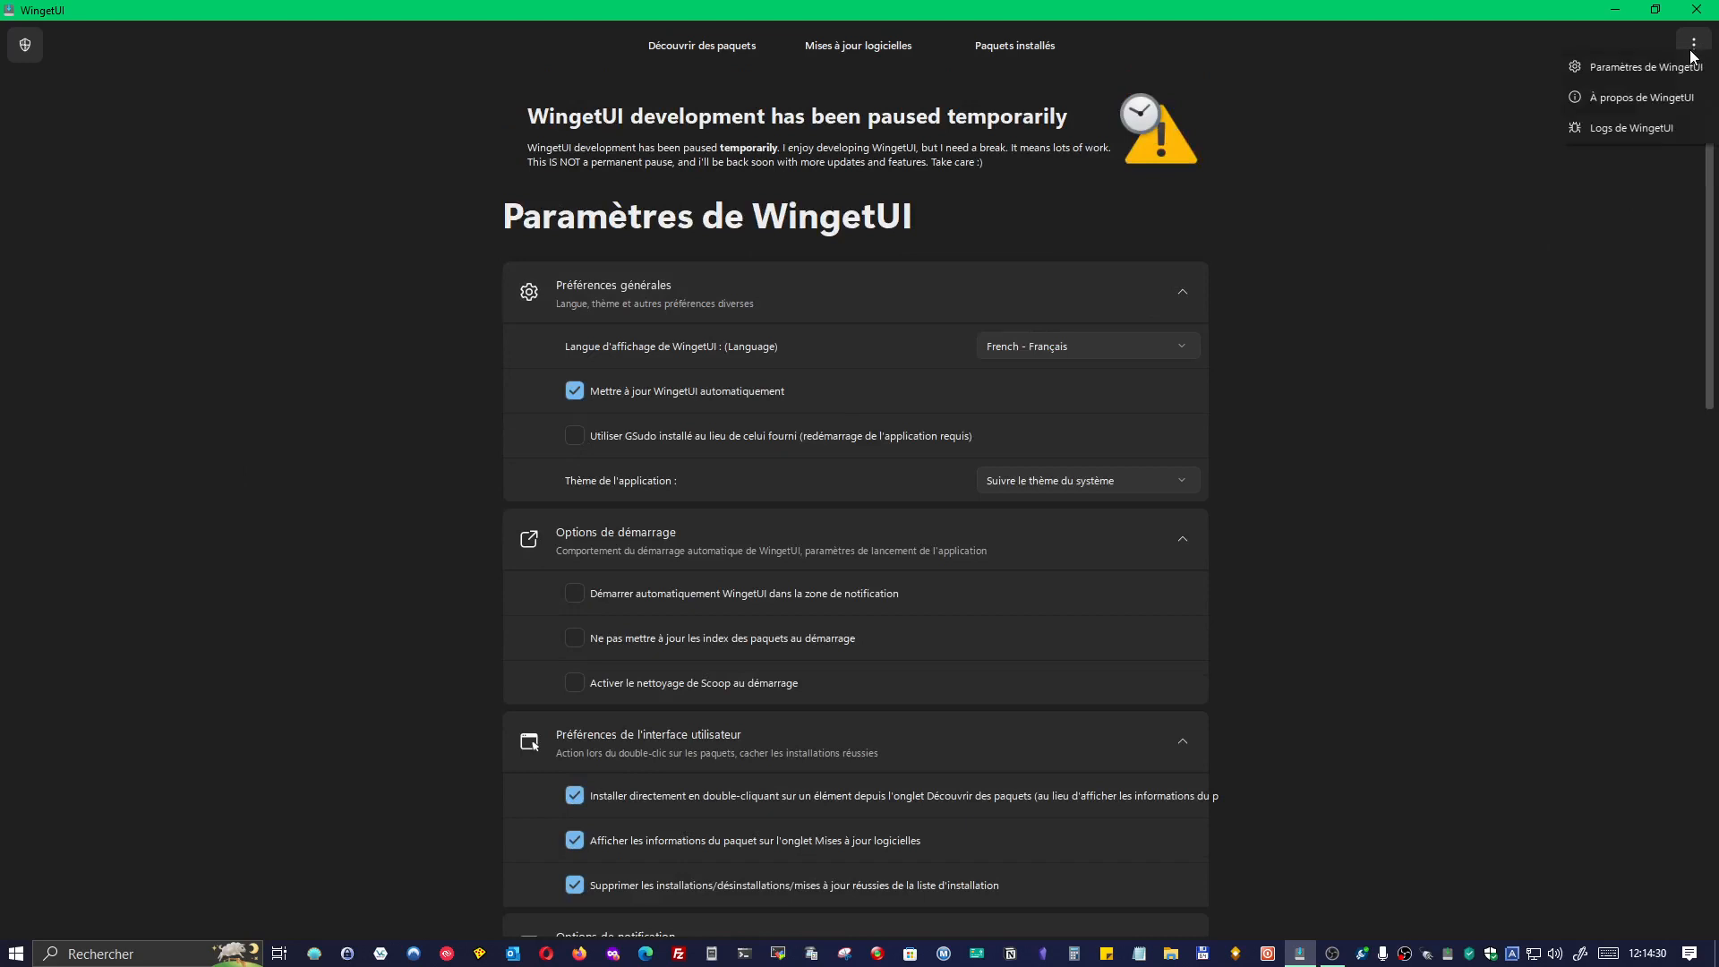
pyautogui.click(1642, 99)
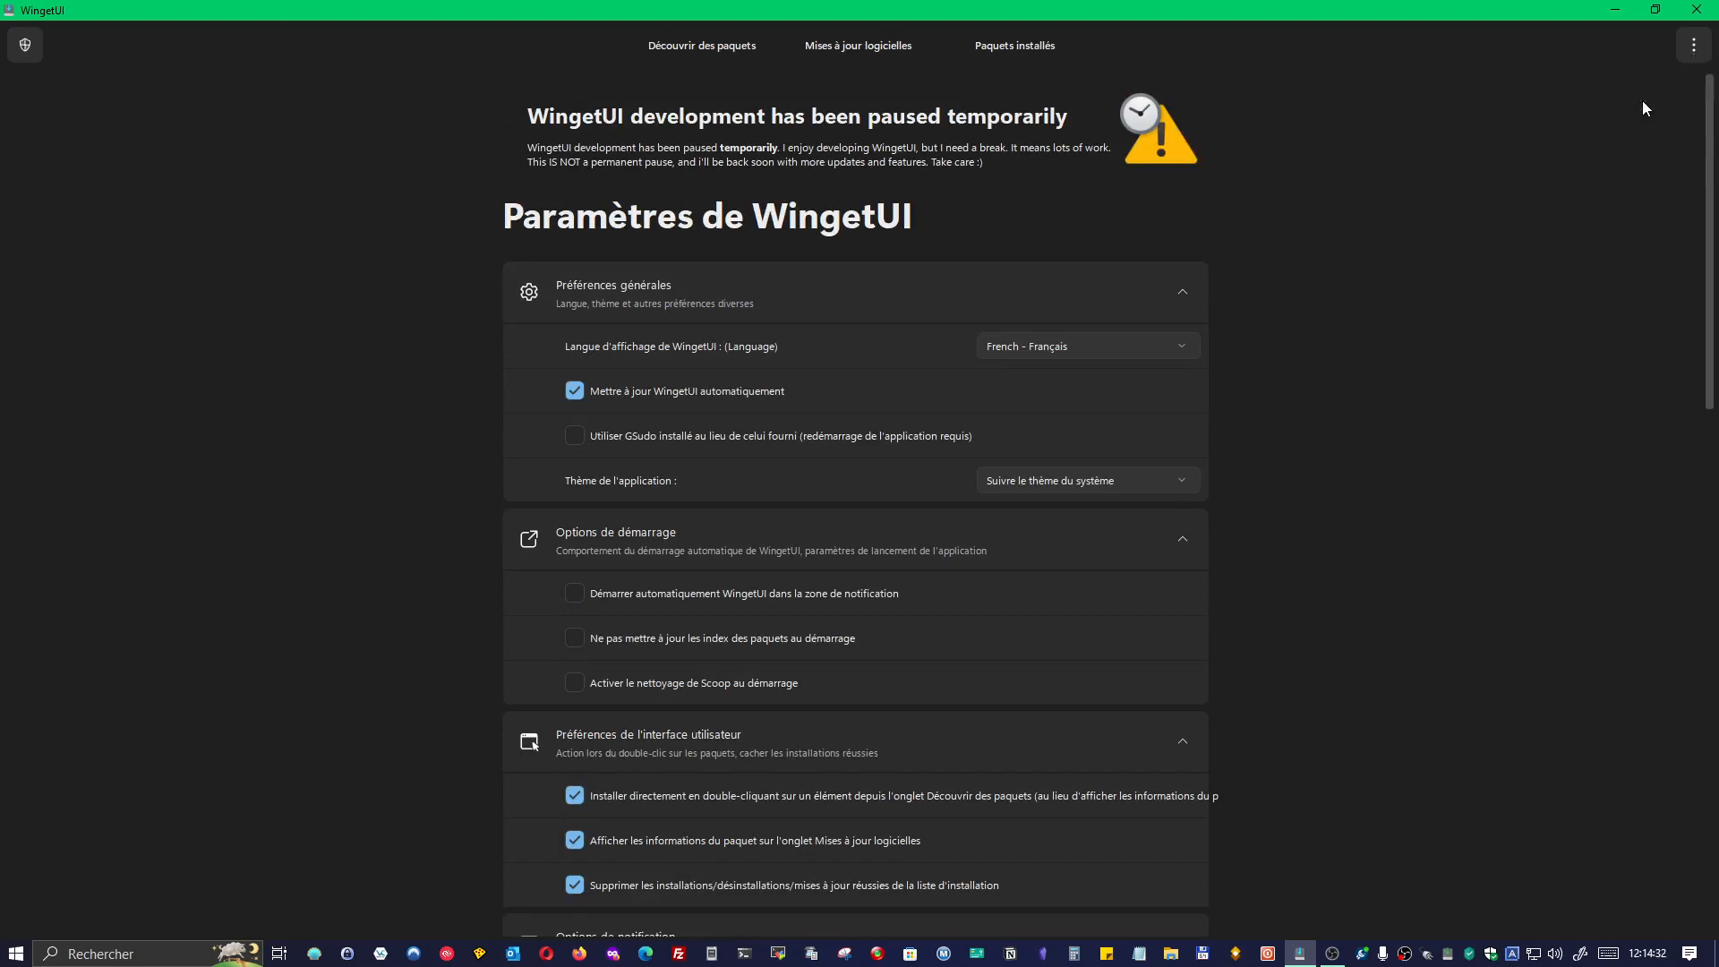
pyautogui.scroll(-6, 615, 589)
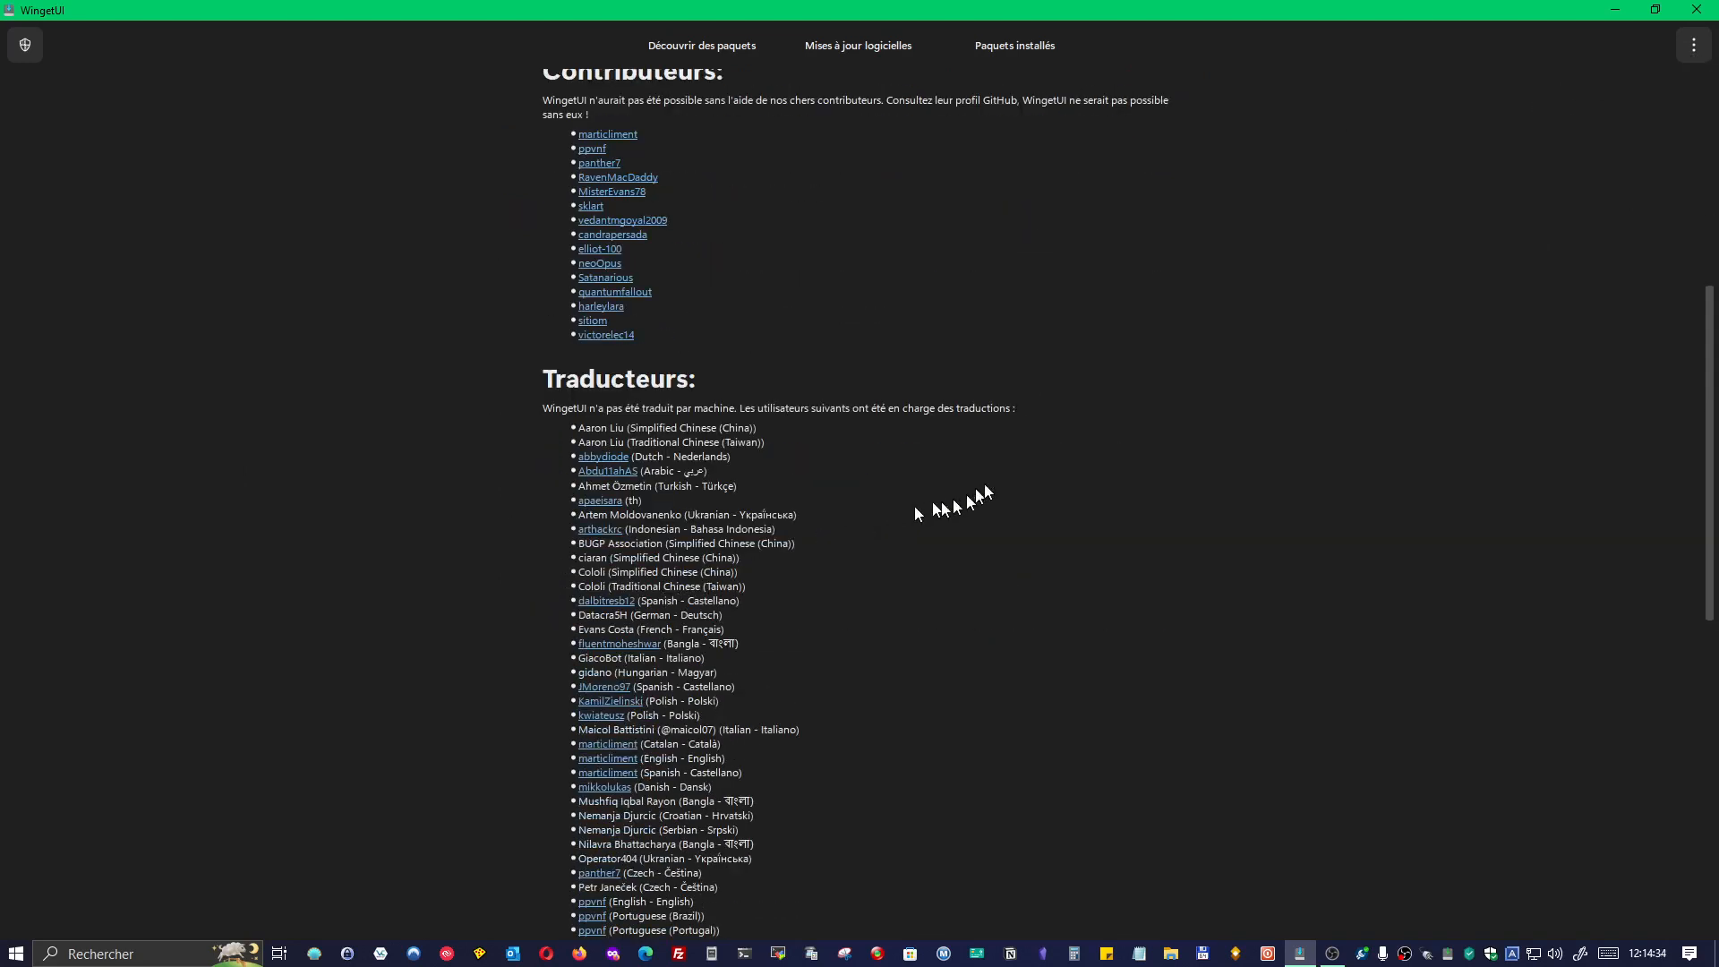
pyautogui.scroll(6, 915, 507)
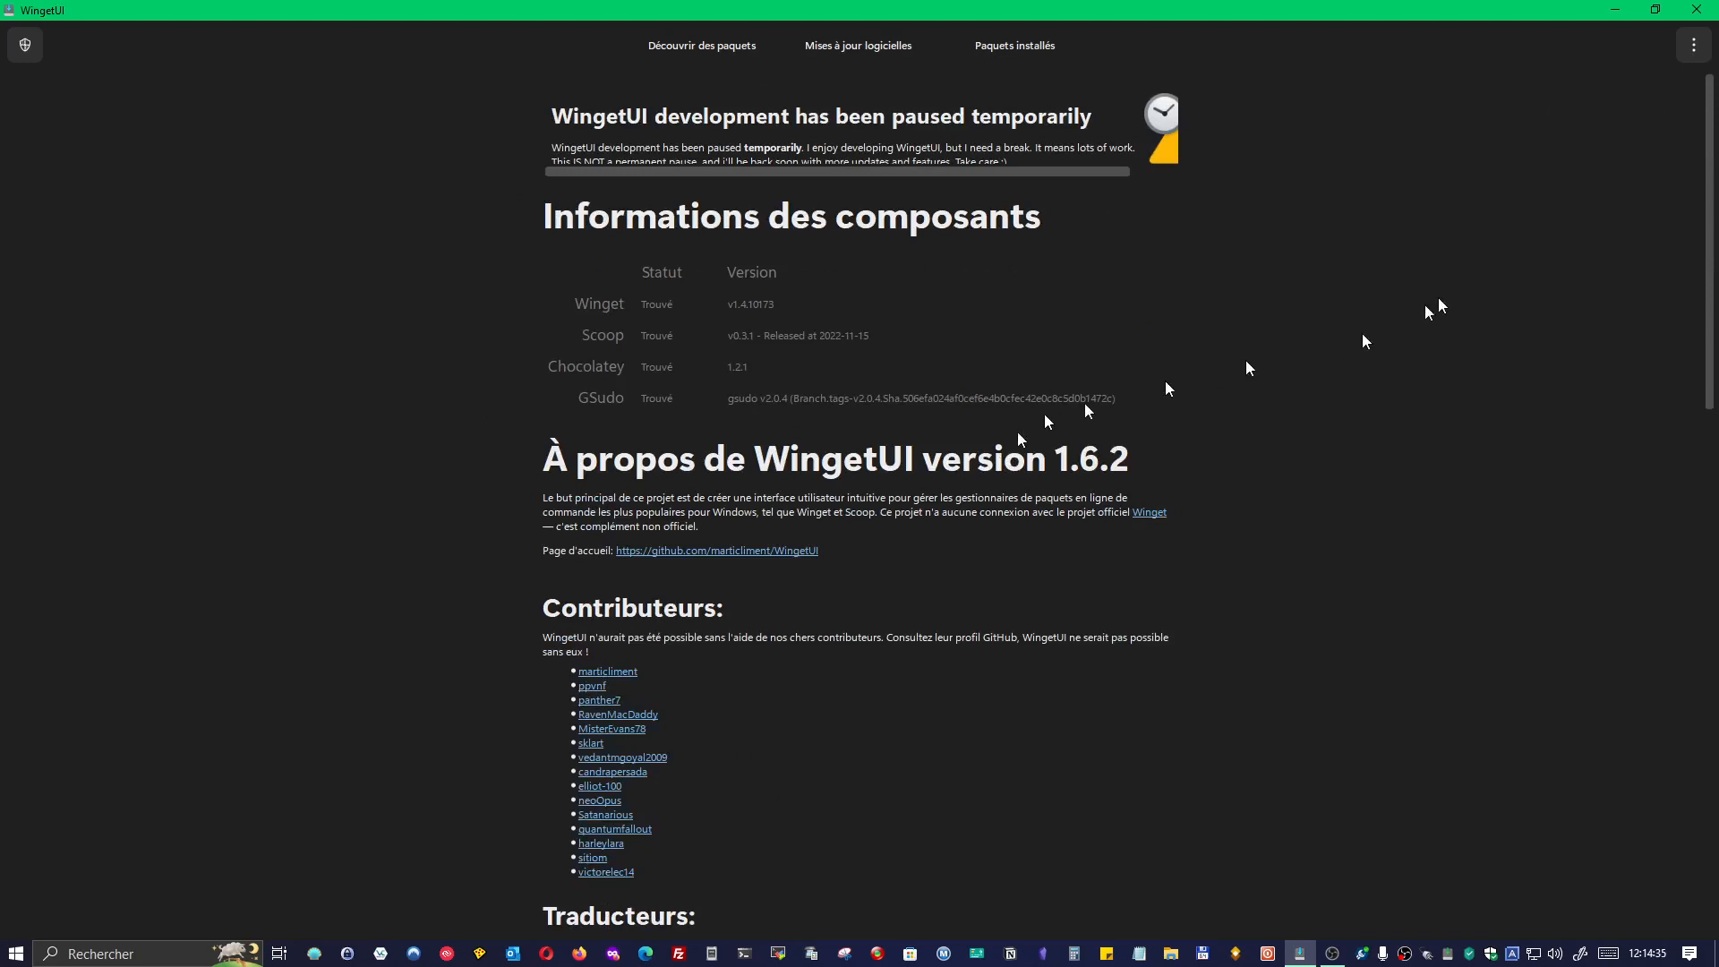
# Open the WingetUI logs and read through them from beginning to end.
pyautogui.click(1693, 49)
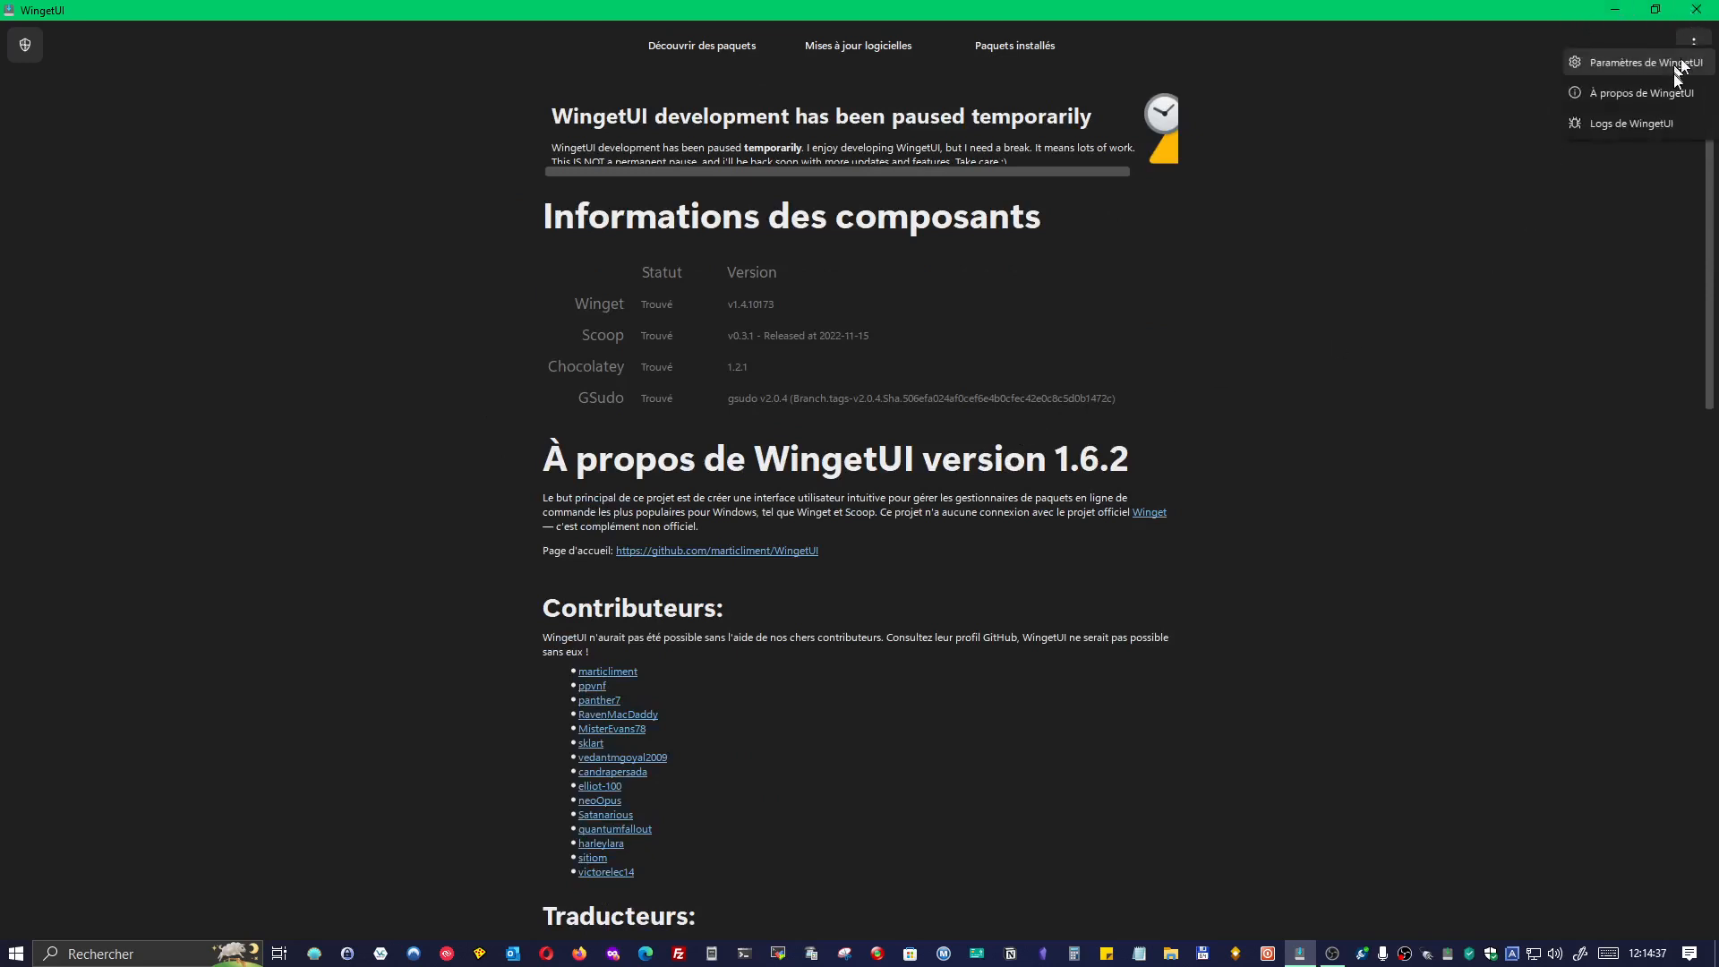
pyautogui.click(1623, 127)
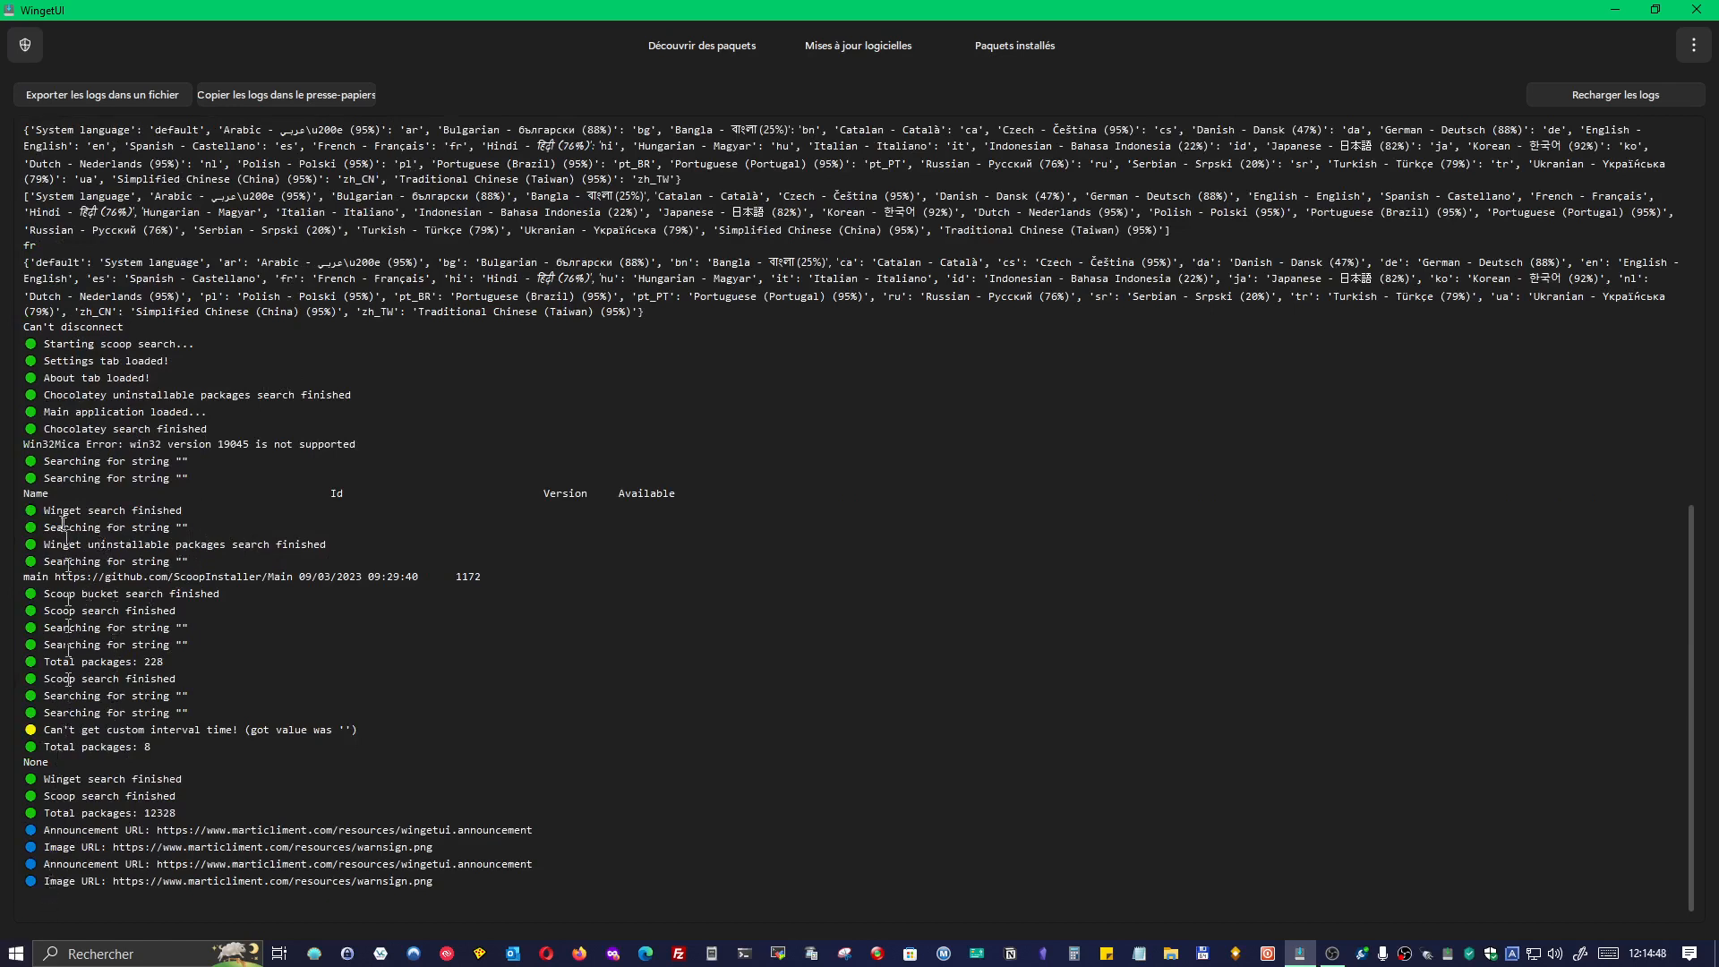
pyautogui.scroll(15, 63, 523)
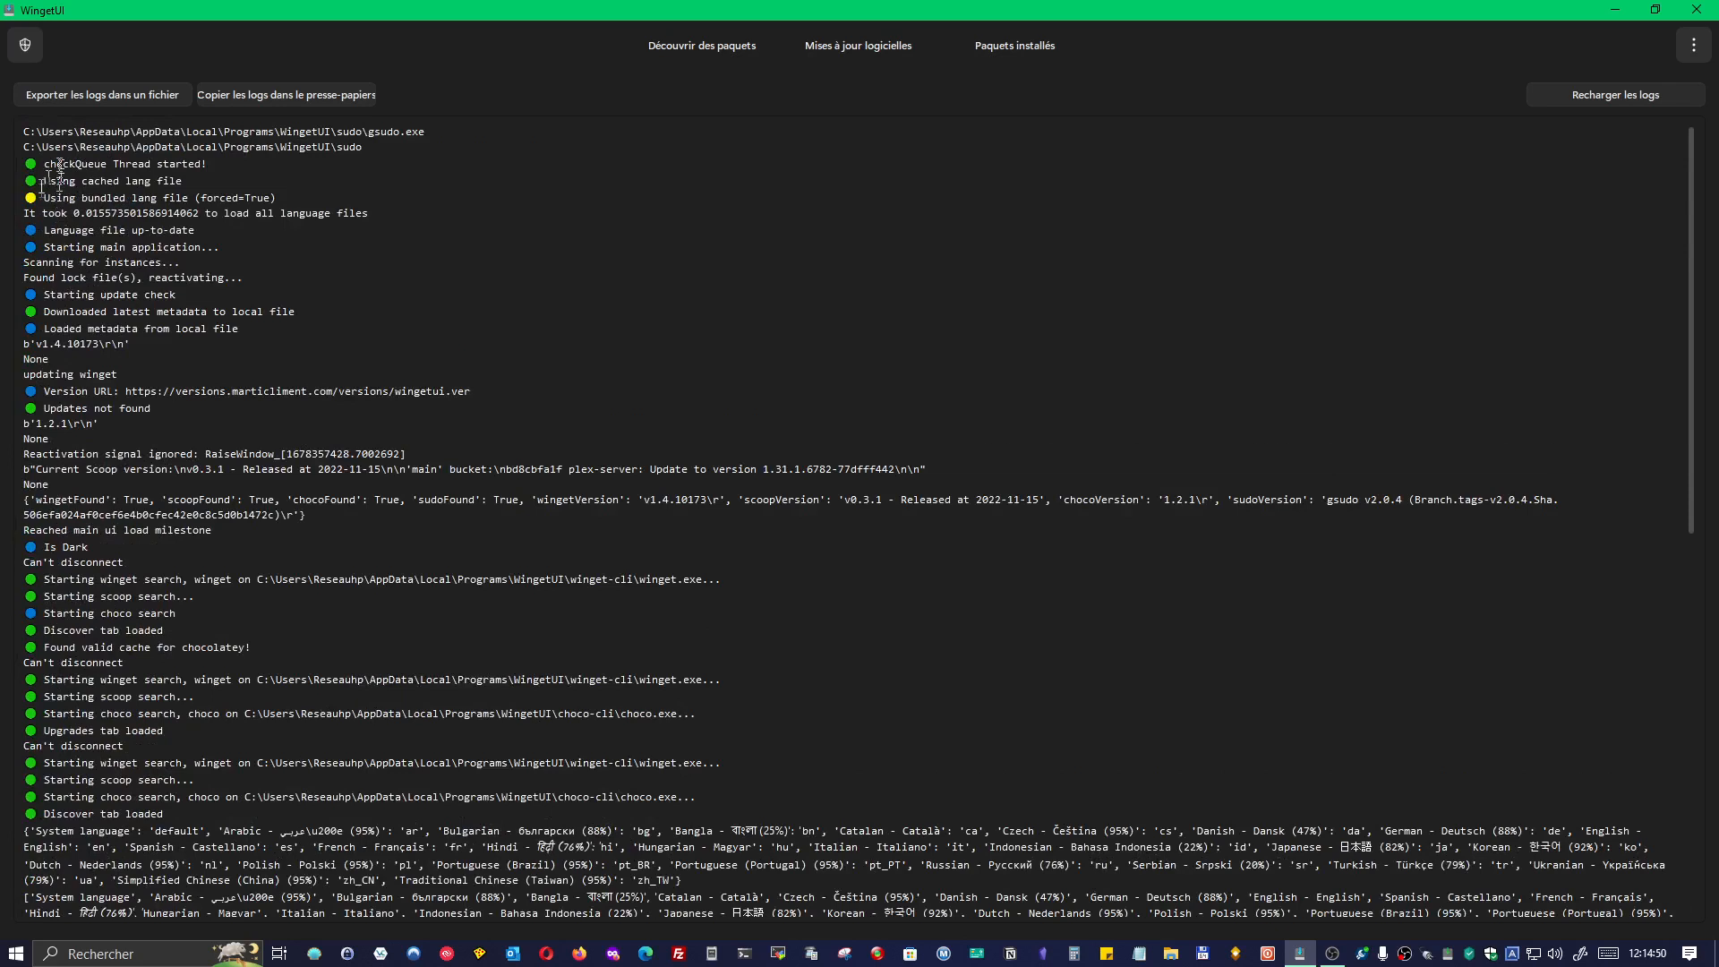
pyautogui.scroll(-15, 46, 188)
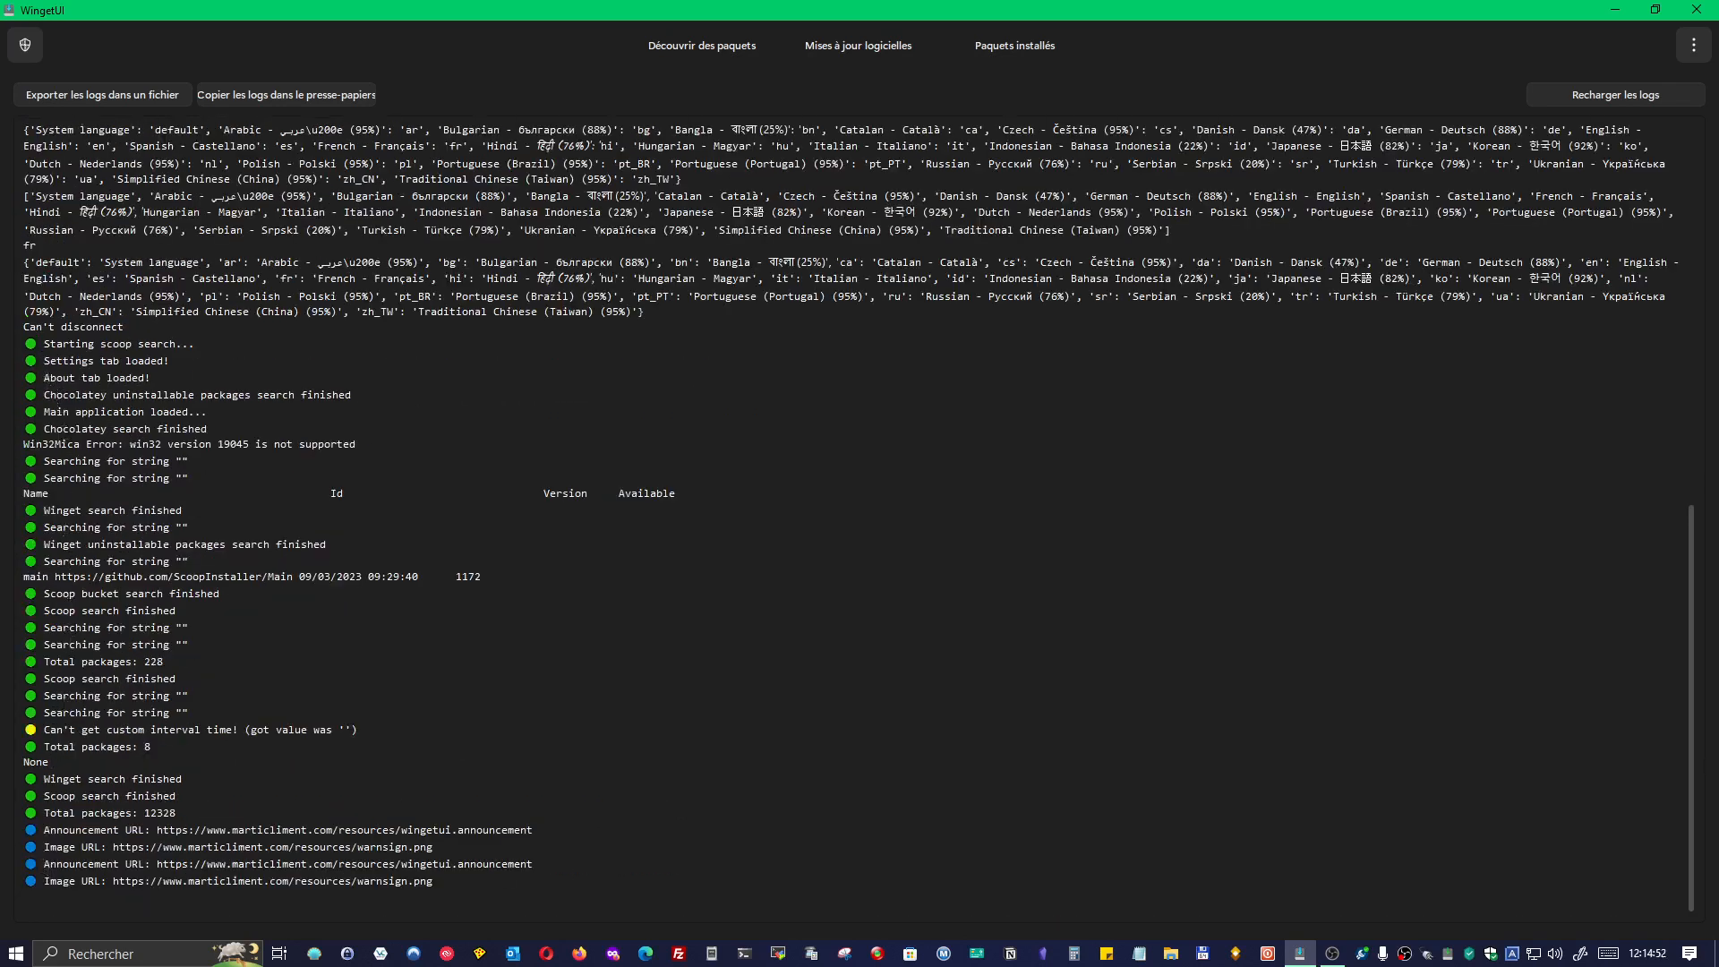
pyautogui.click(1690, 47)
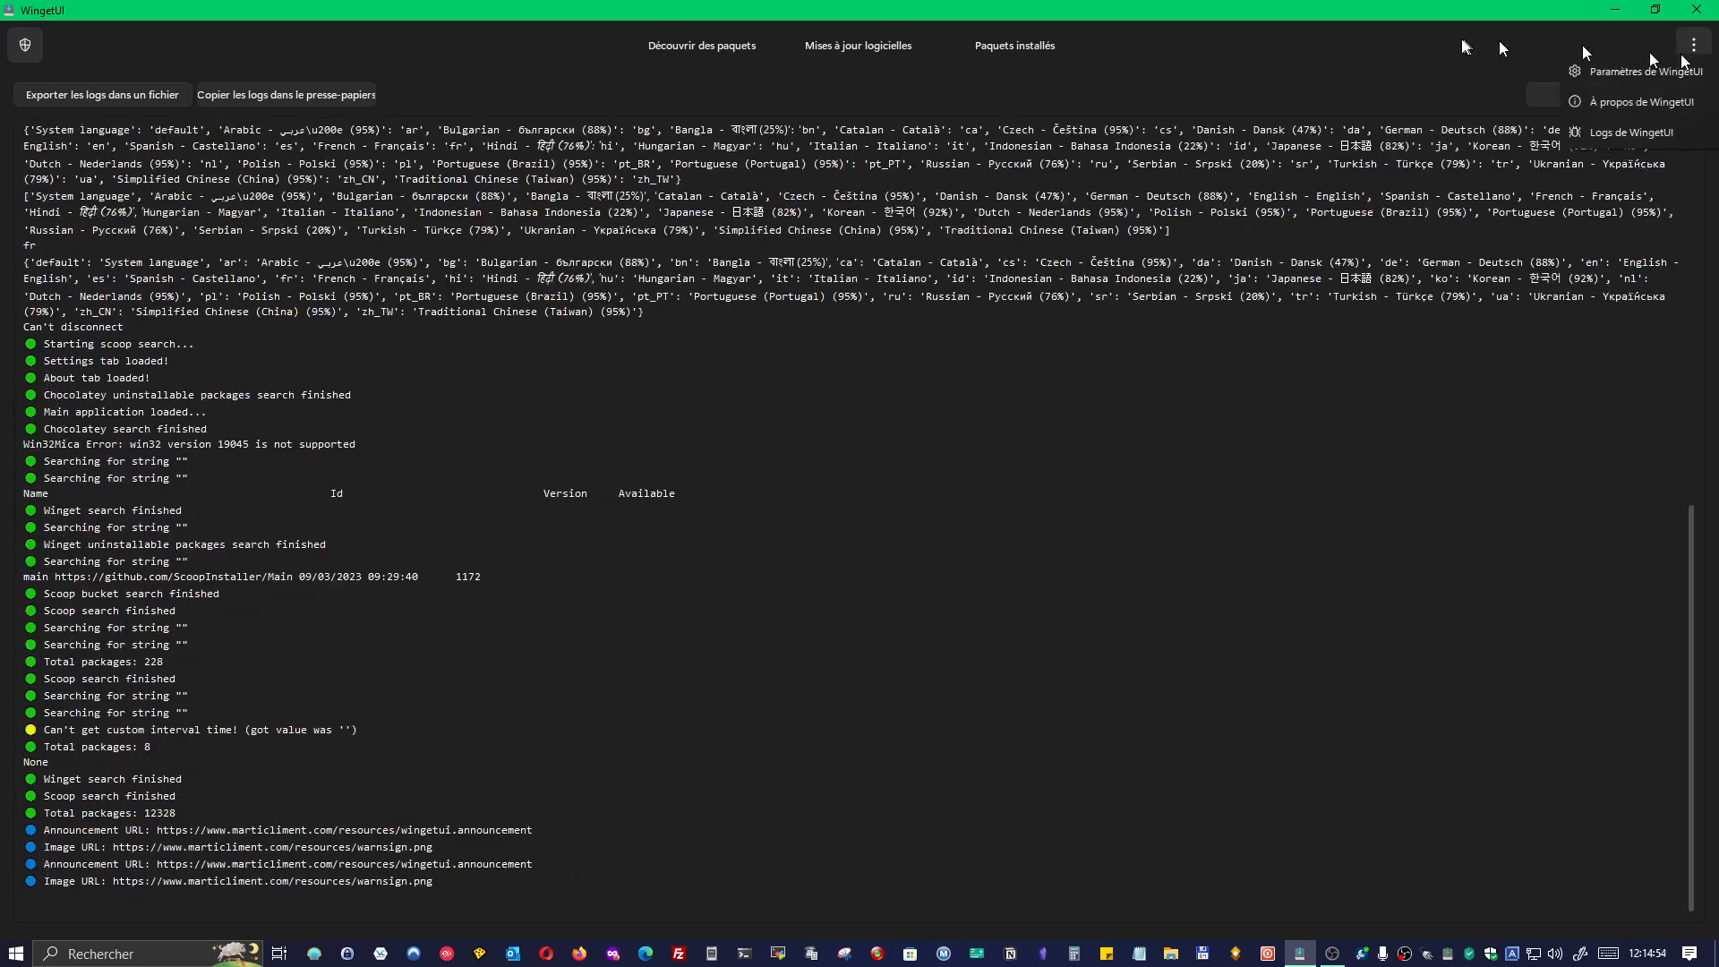
pyautogui.click(1413, 48)
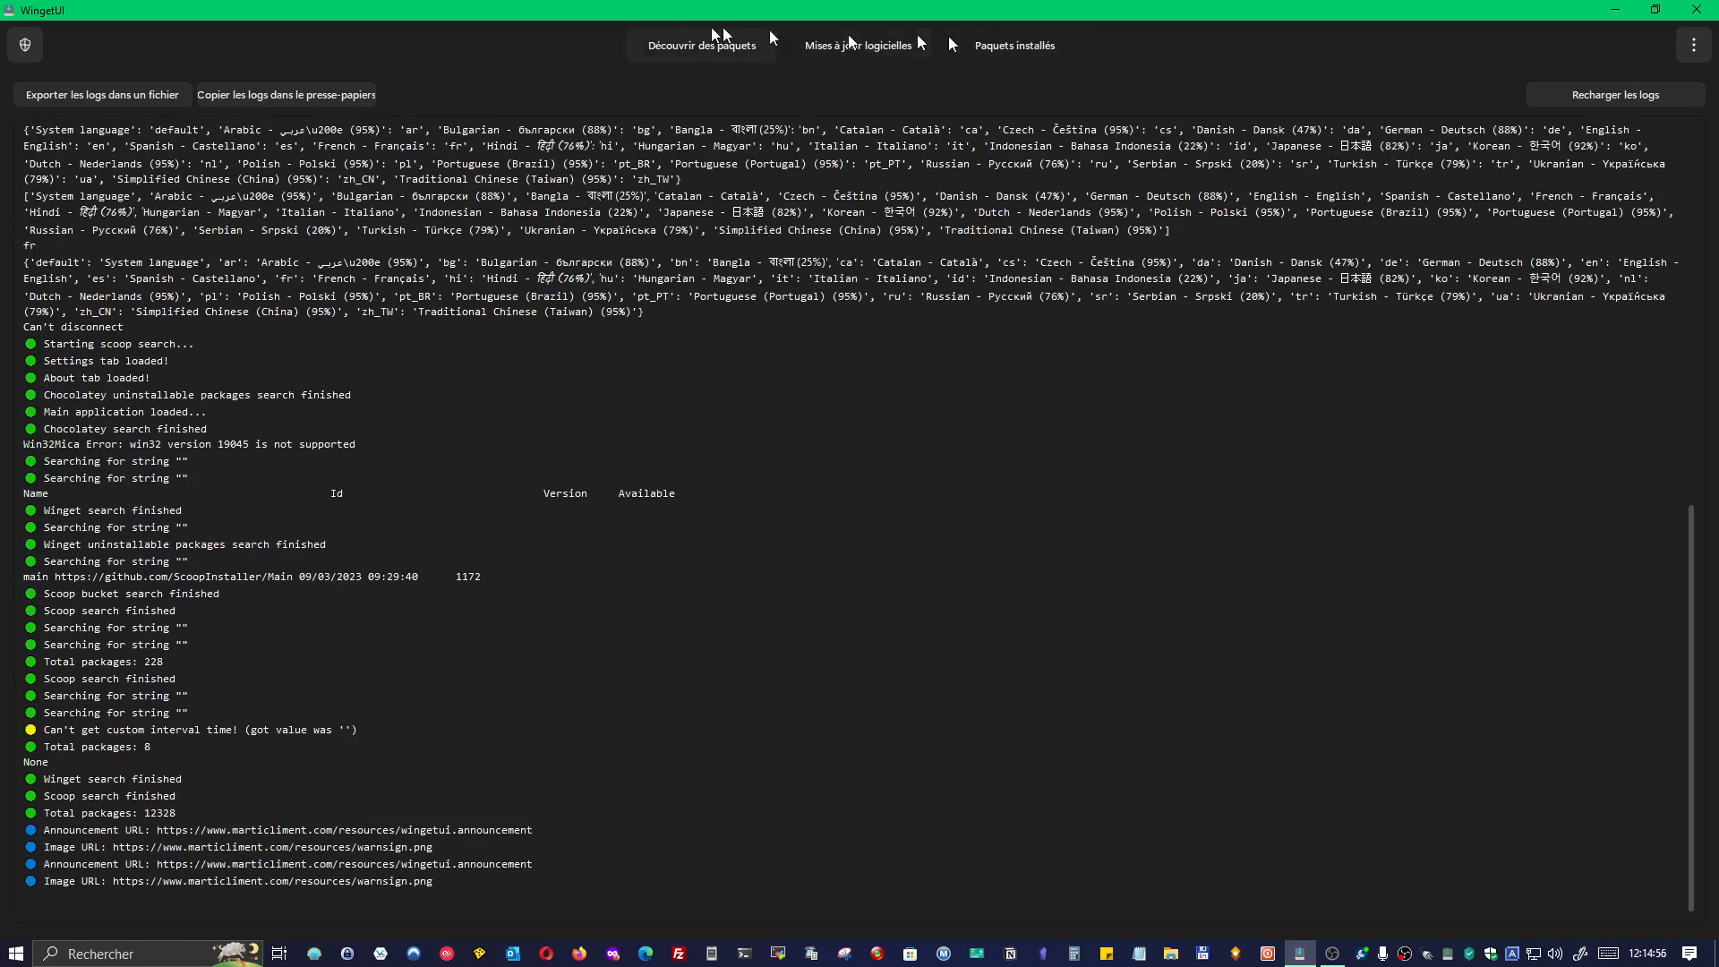
# Select TeamViewer in the installed packages list and clear its selection again.
pyautogui.click(1007, 50)
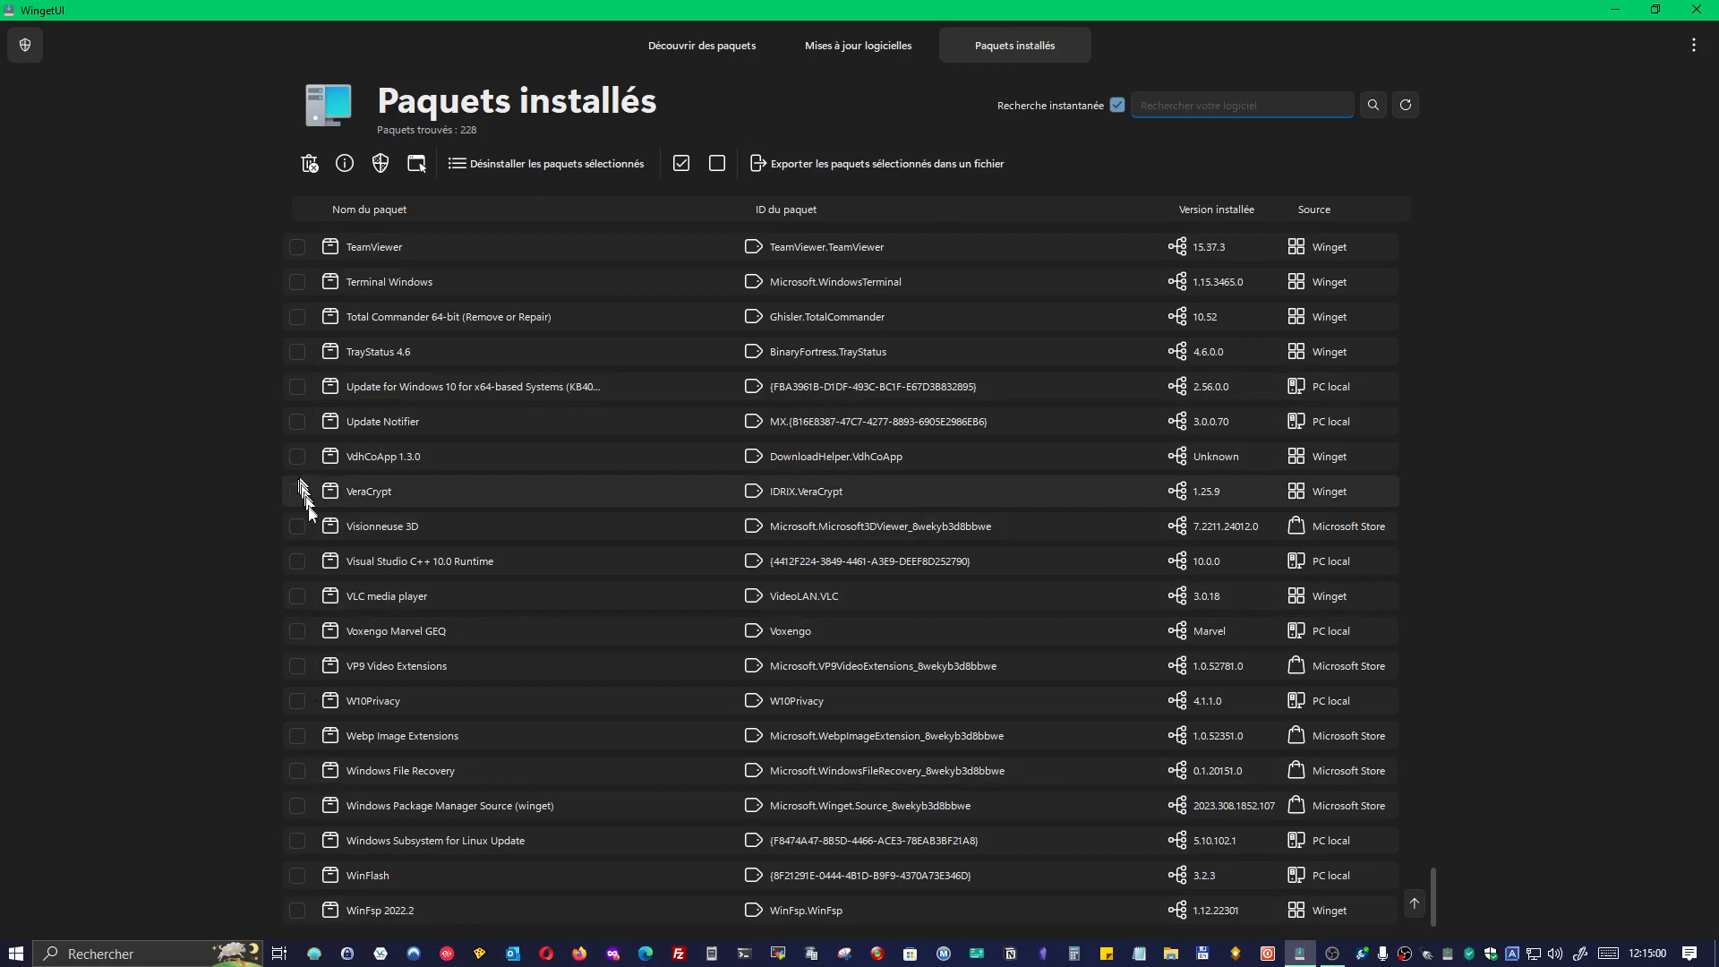
pyautogui.click(297, 247)
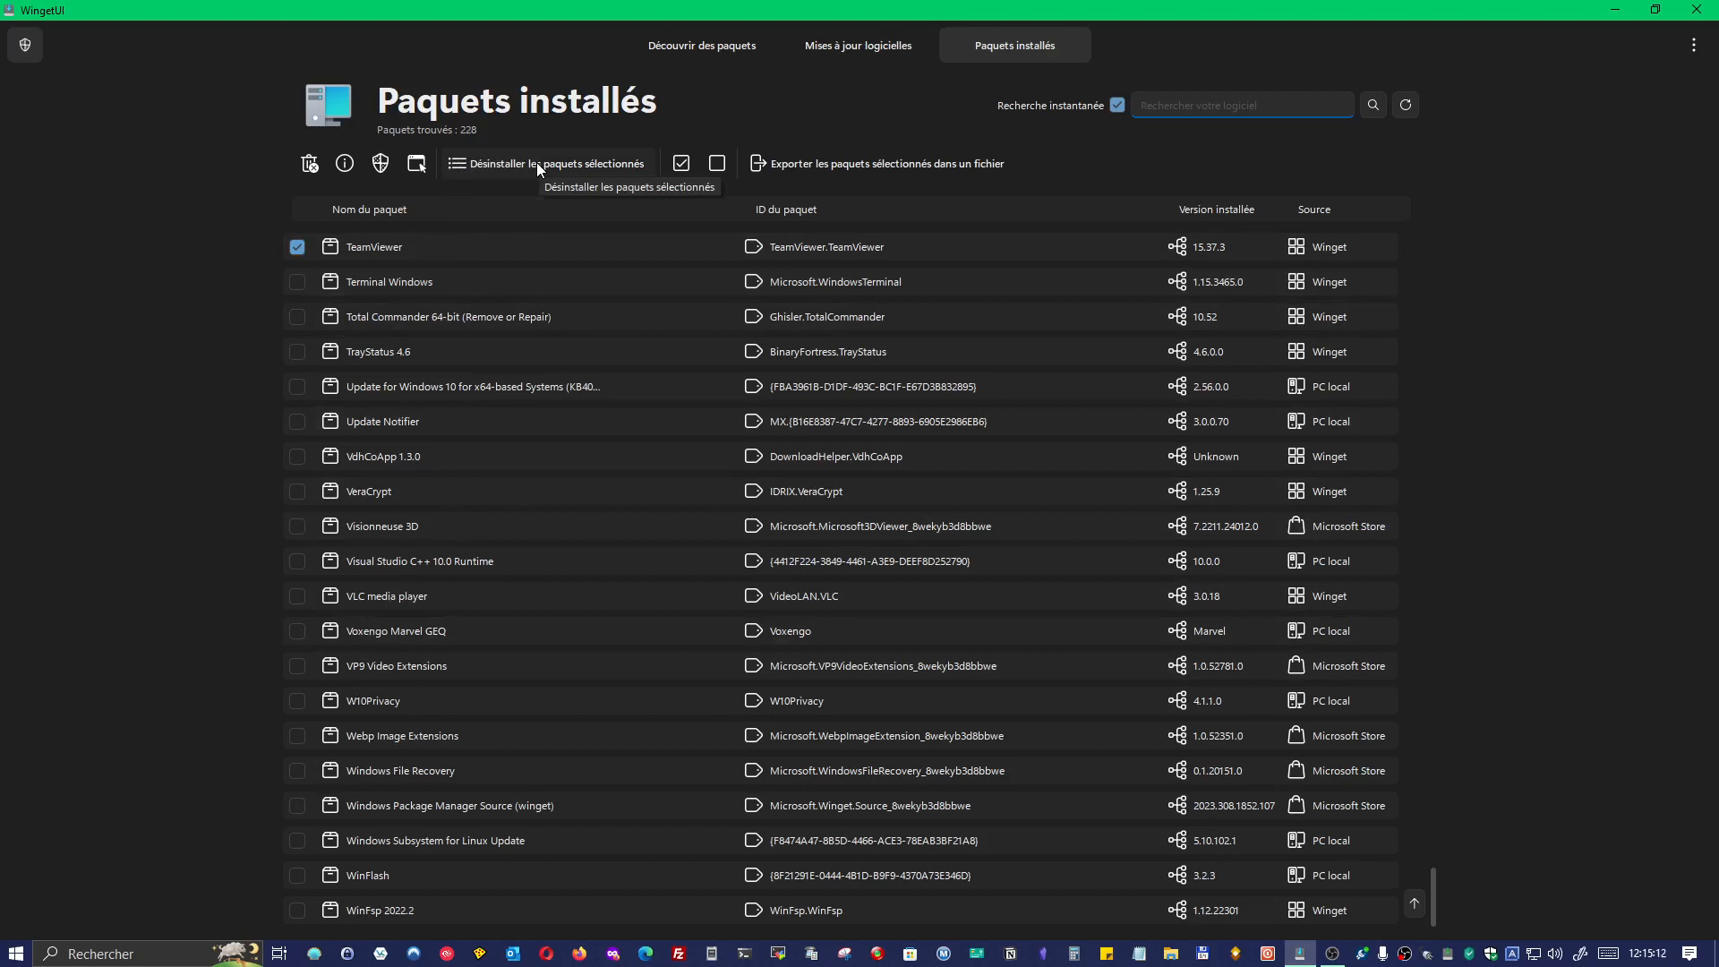
pyautogui.click(297, 245)
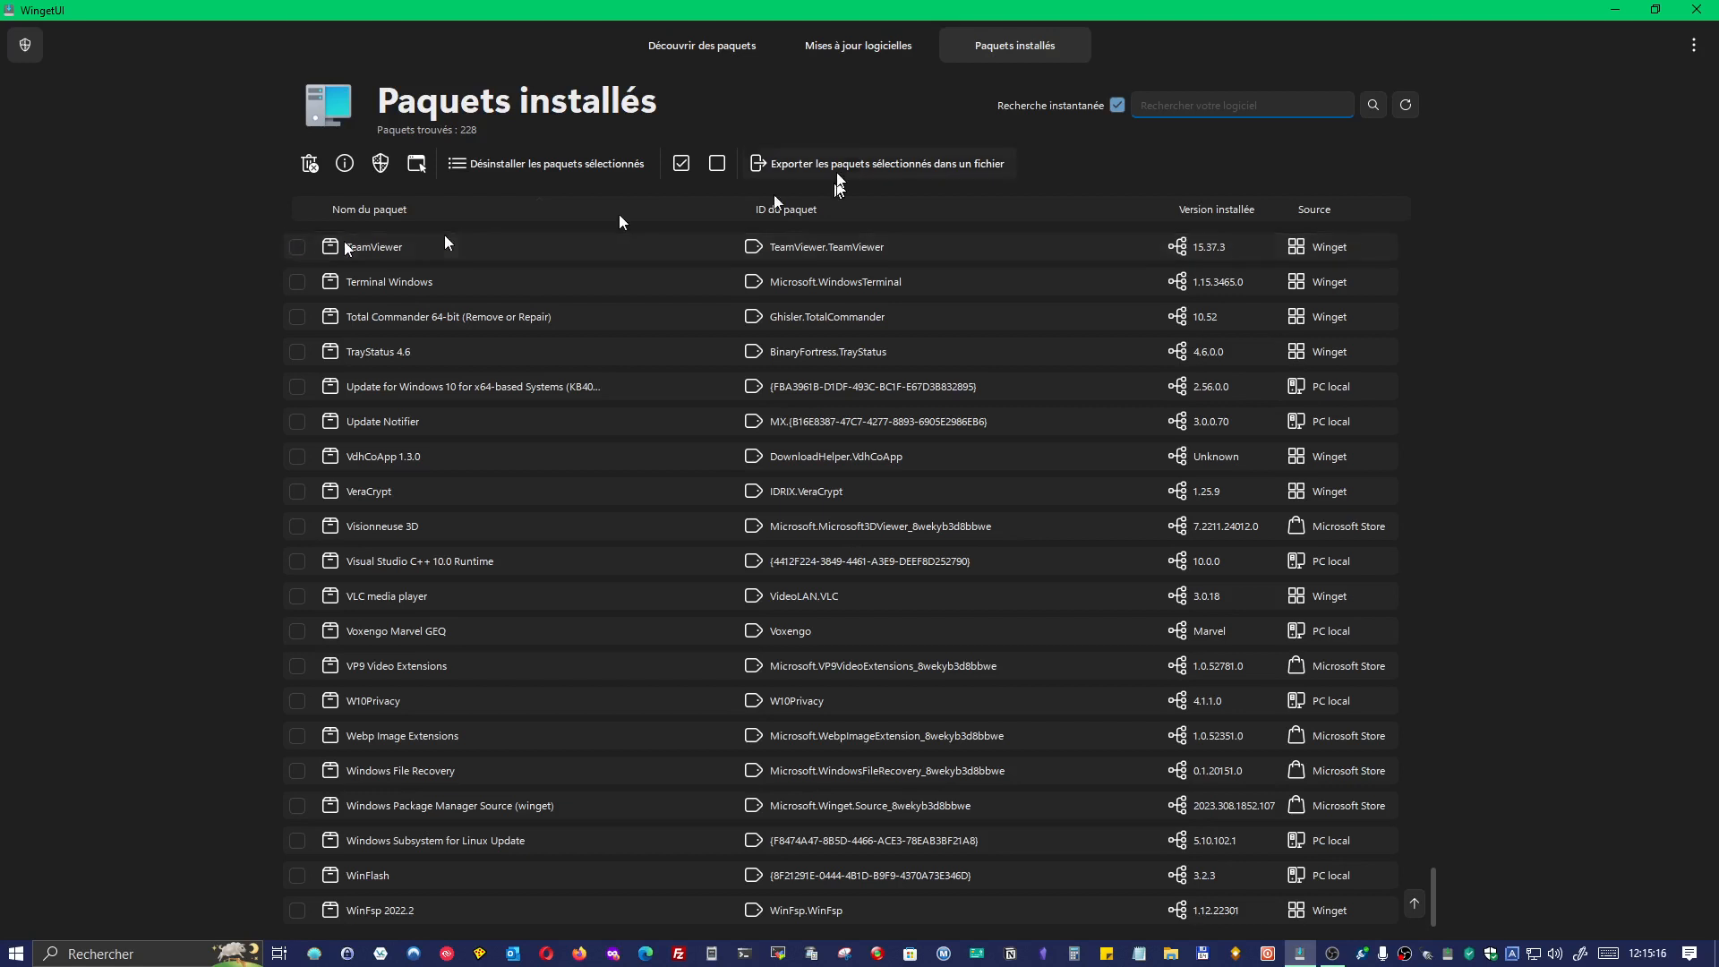
# In the available software updates, leave only PowerToys (Preview) x64 selected and start its update.
pyautogui.click(858, 52)
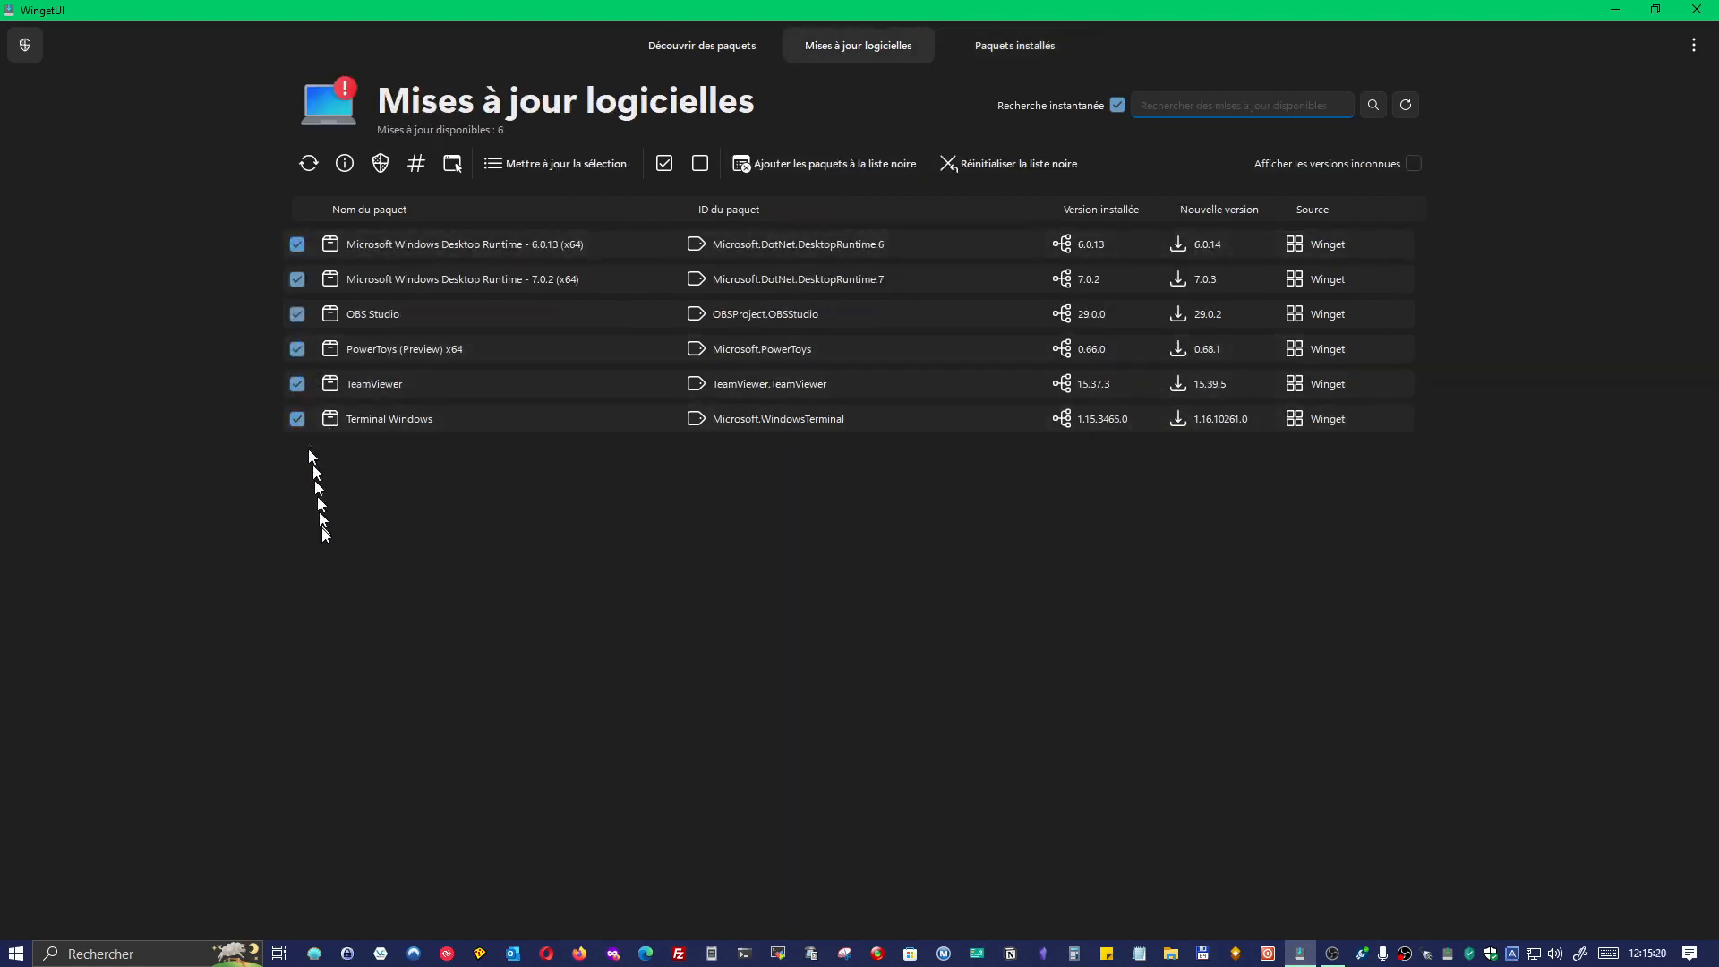
pyautogui.click(297, 245)
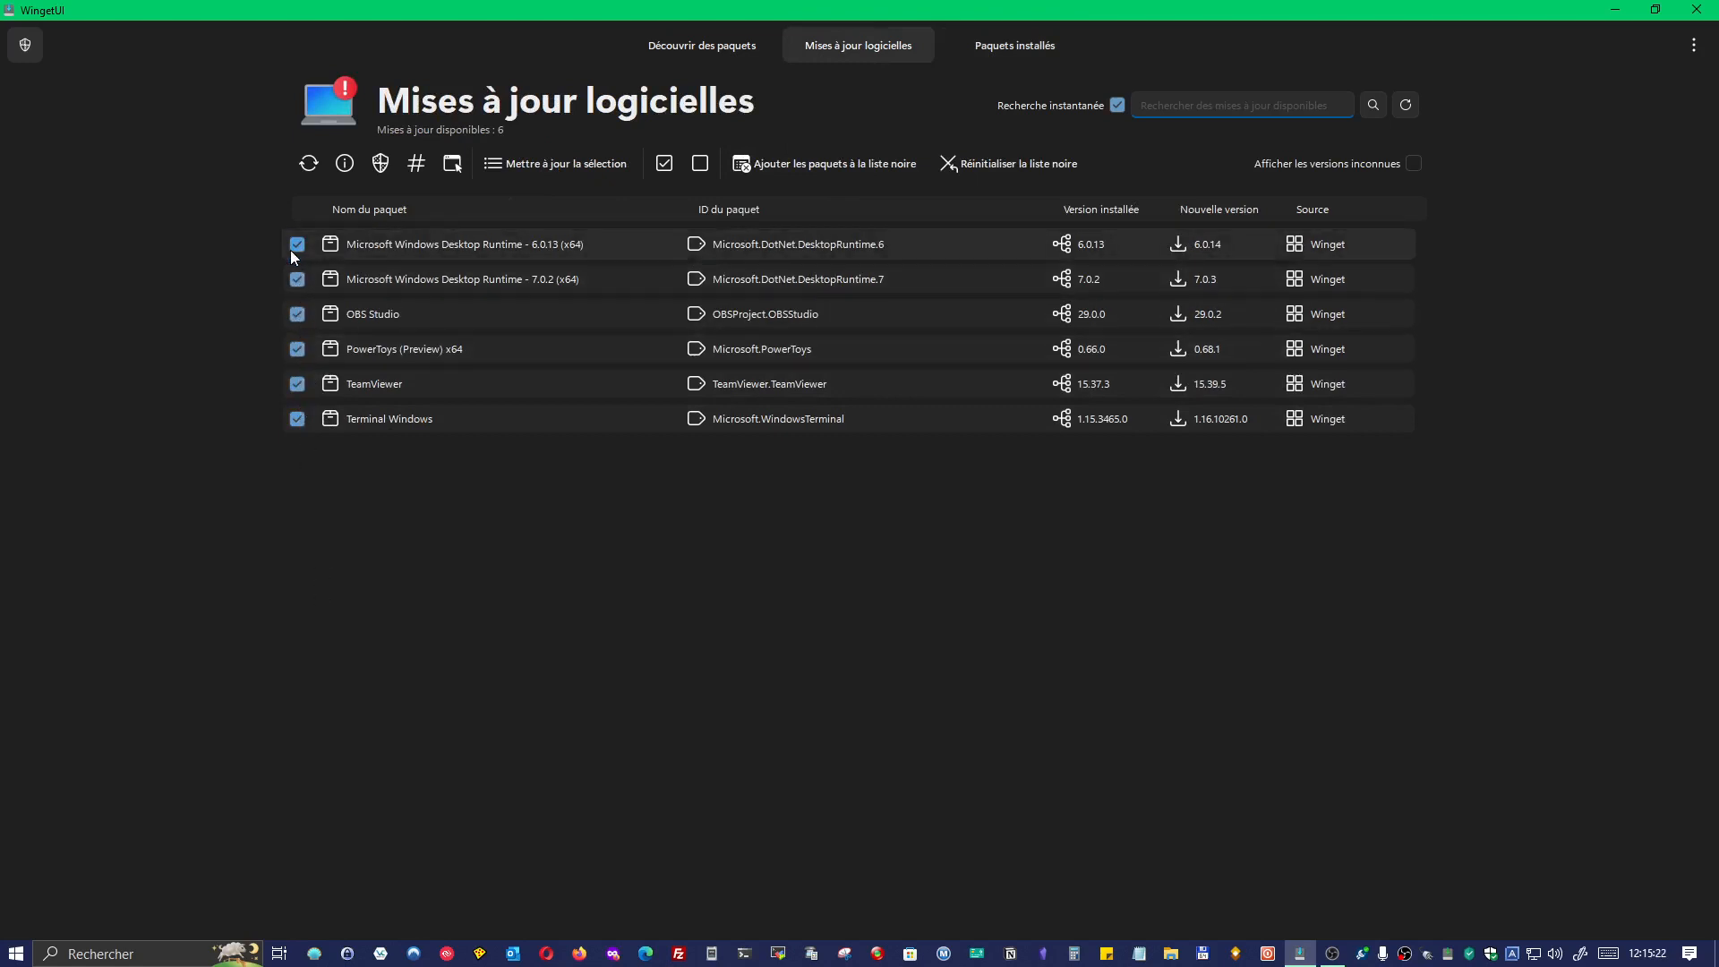
pyautogui.click(296, 281)
pyautogui.click(294, 317)
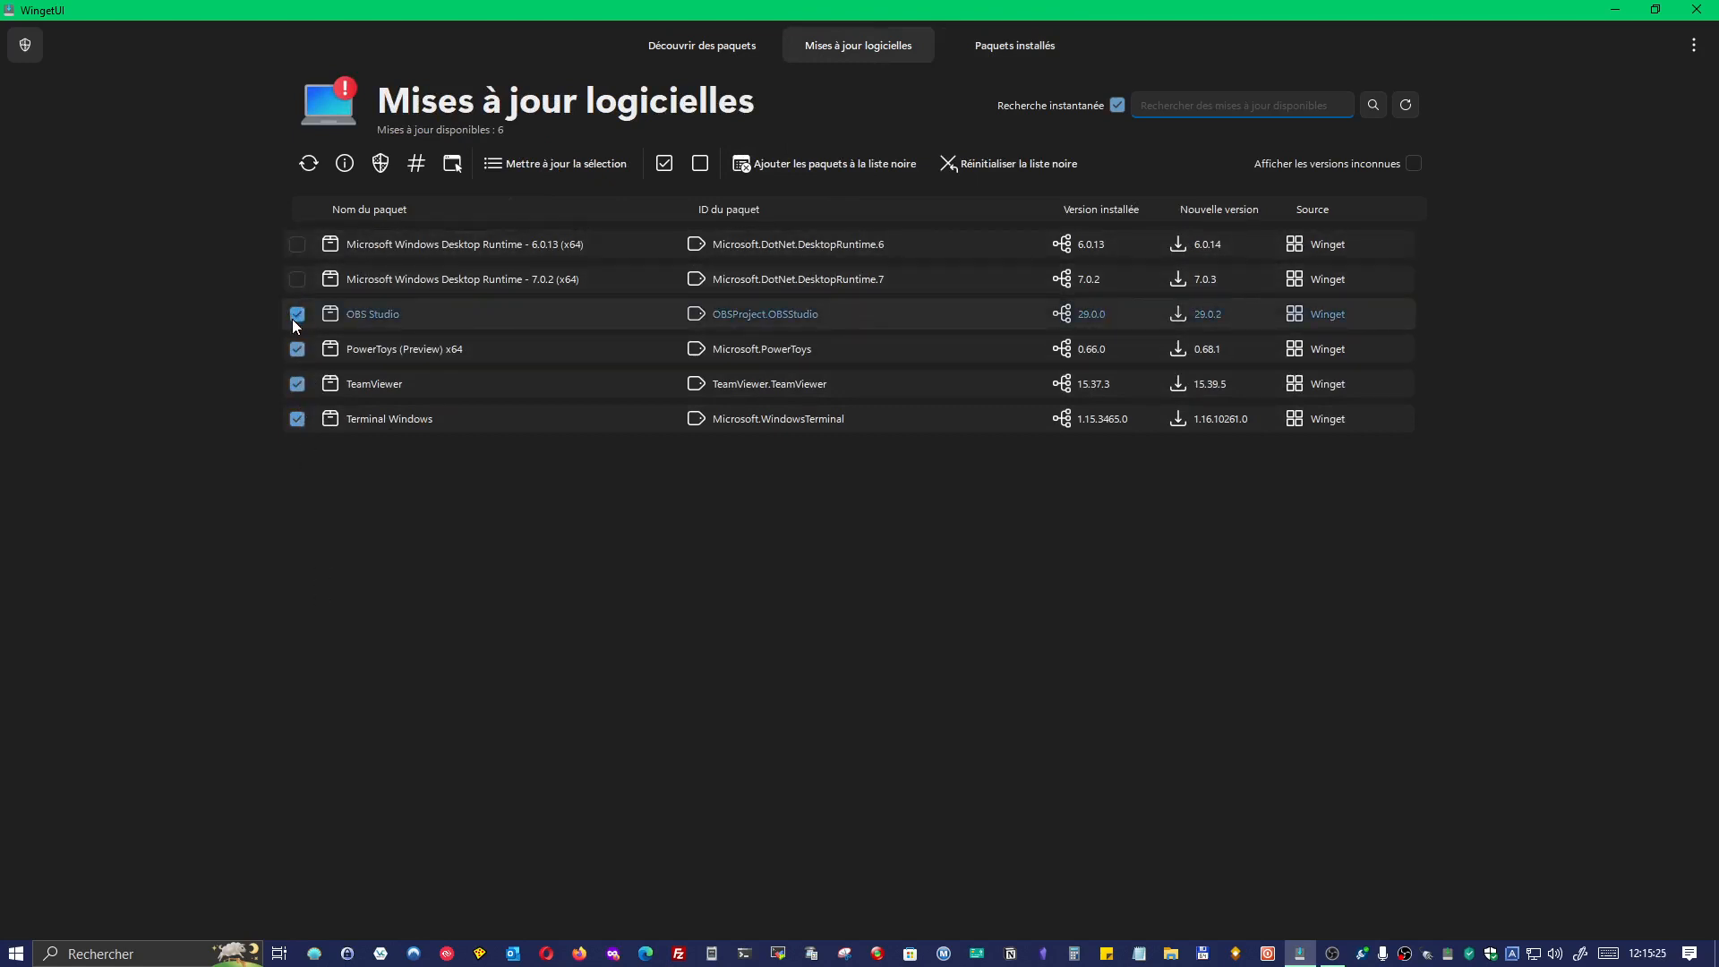
pyautogui.click(298, 384)
pyautogui.click(297, 418)
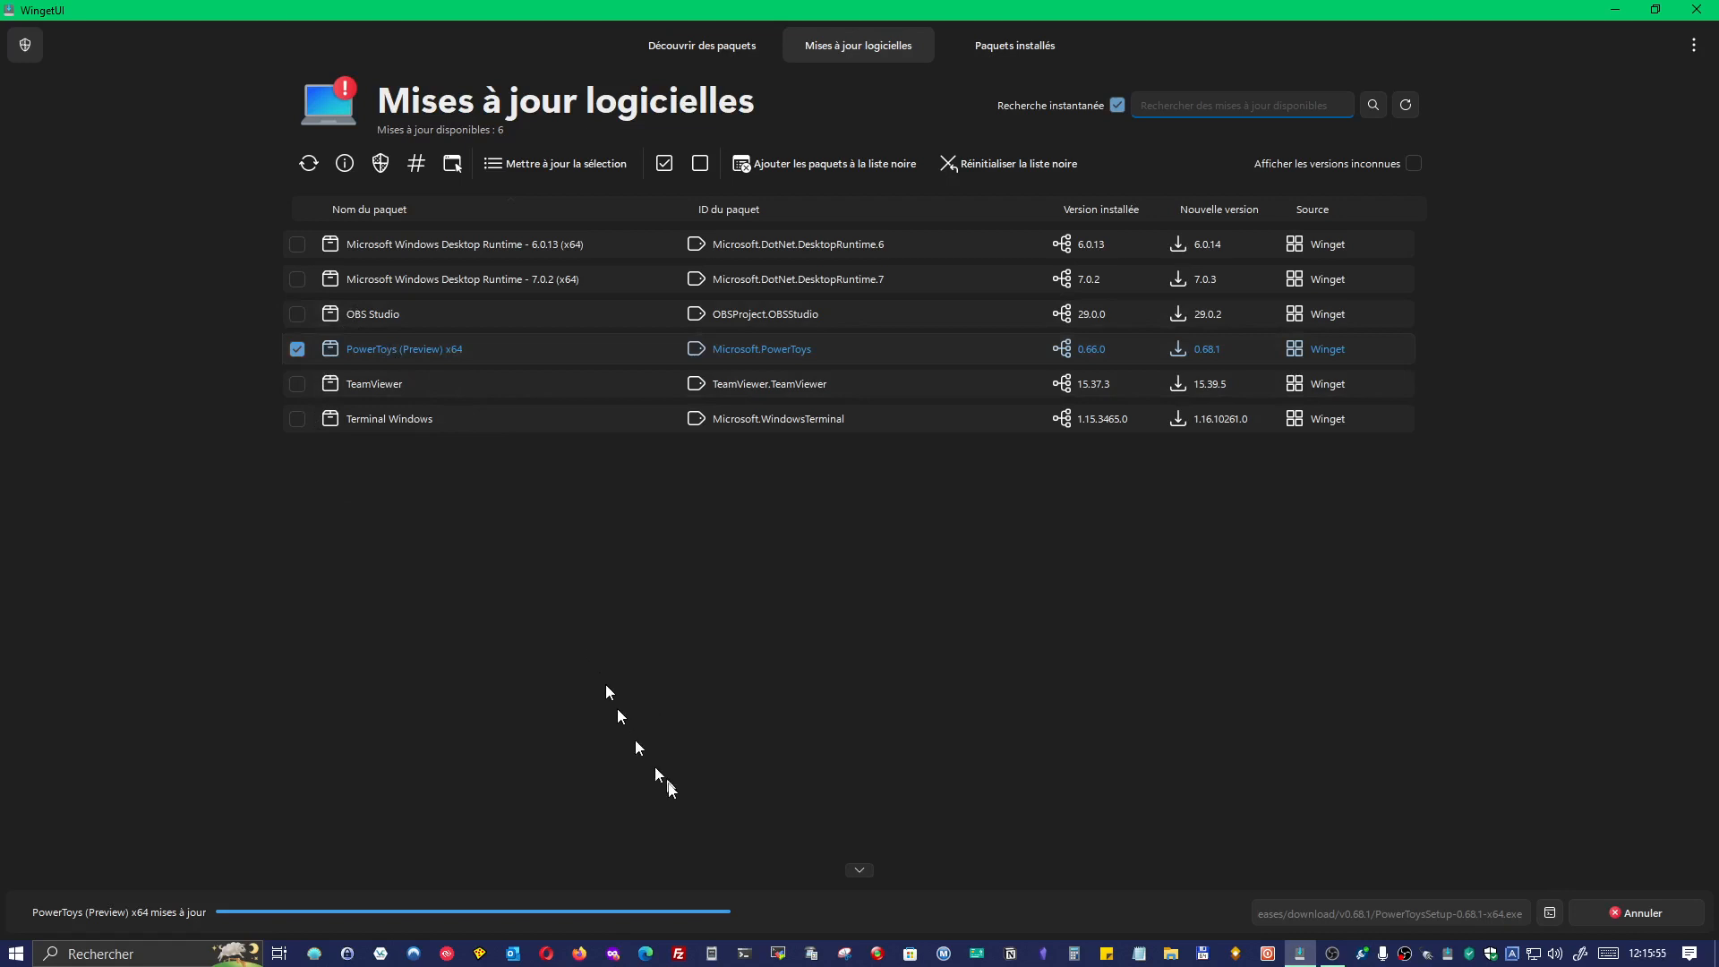
# Hide the progress display of the PowerToys update and show it again.
pyautogui.click(861, 872)
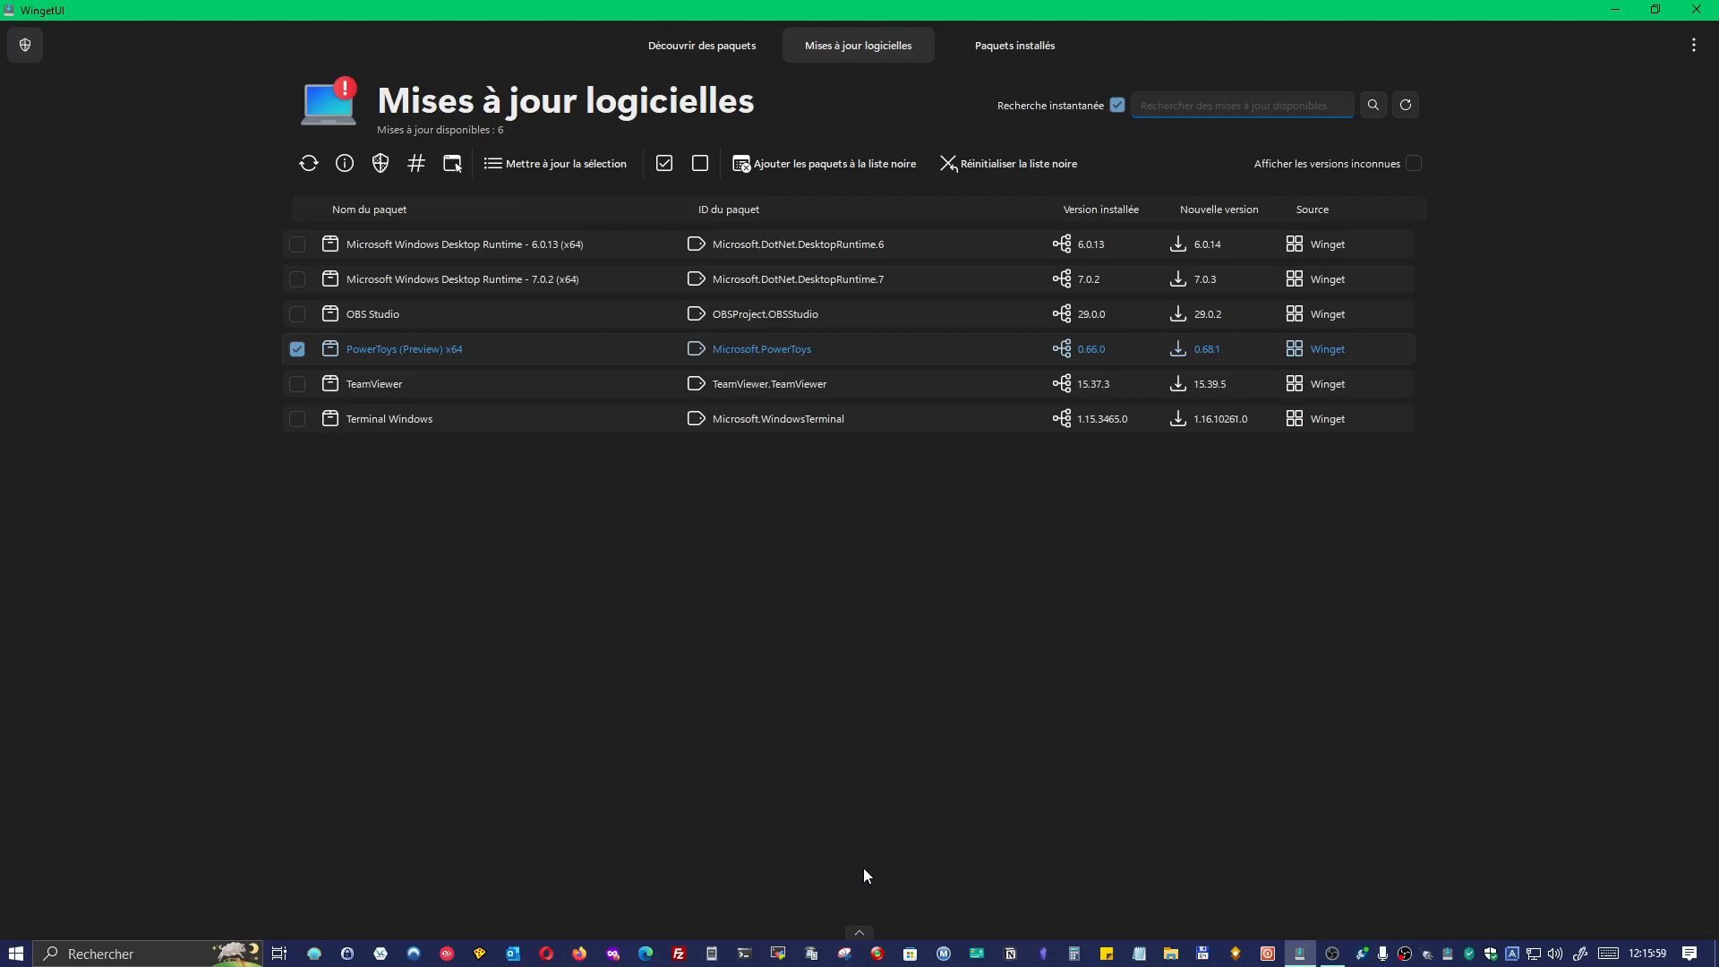
pyautogui.click(855, 931)
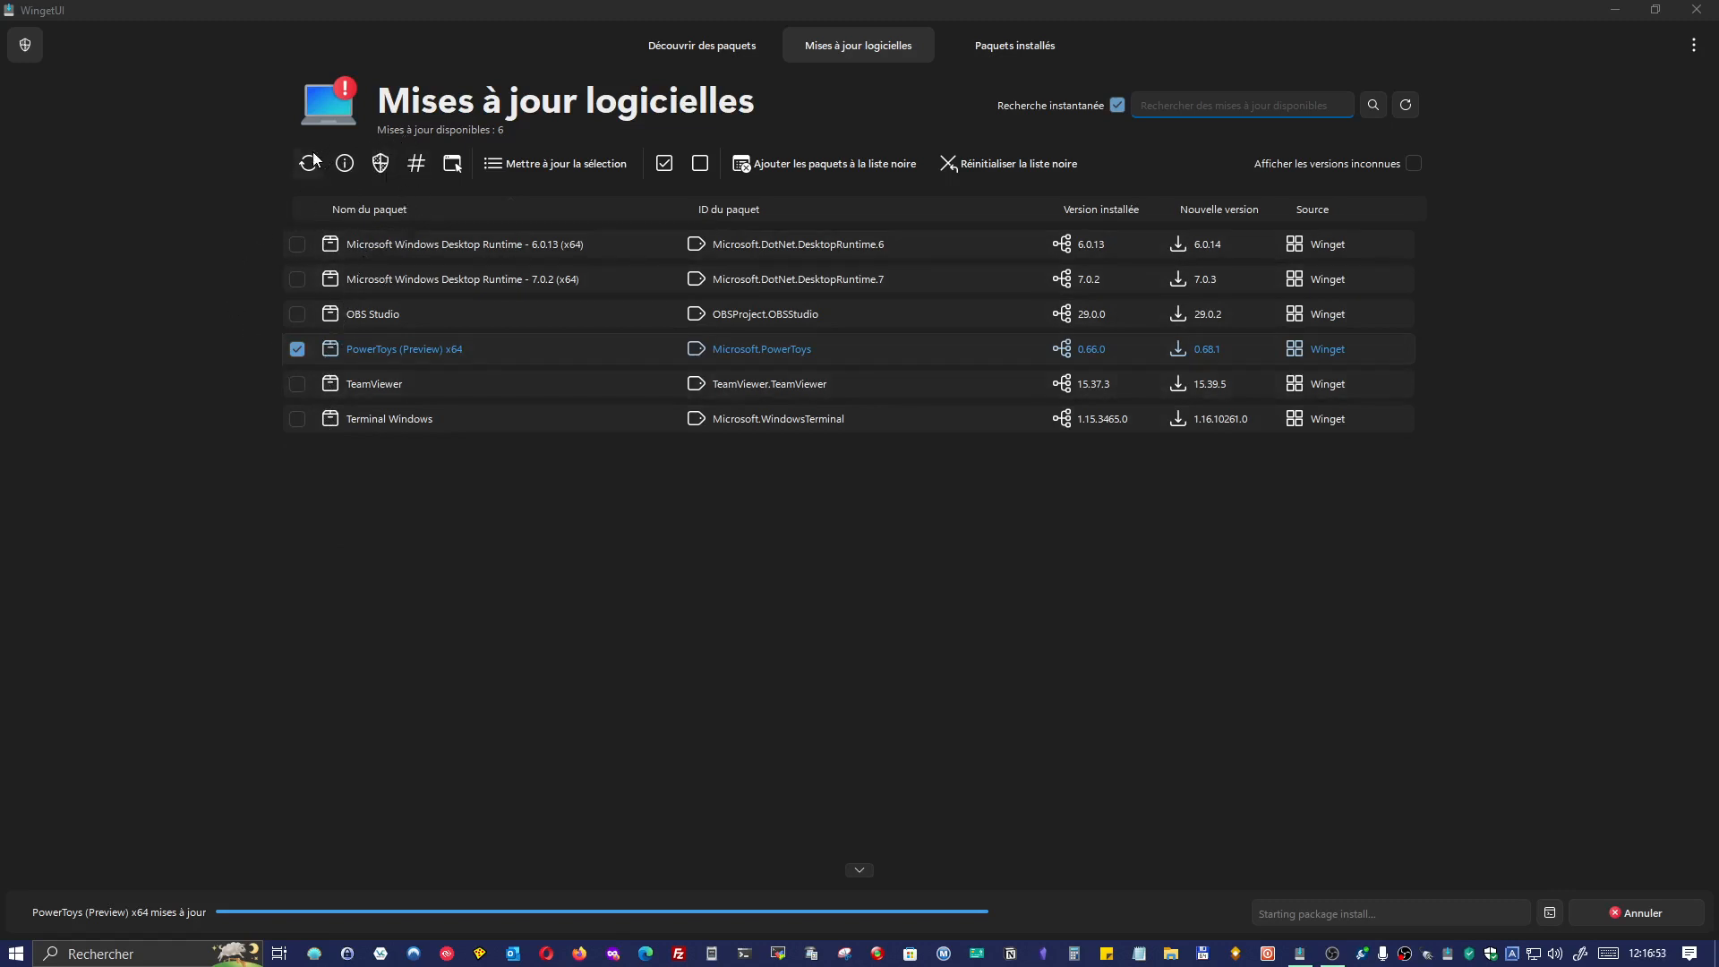
pyautogui.click(201, 171)
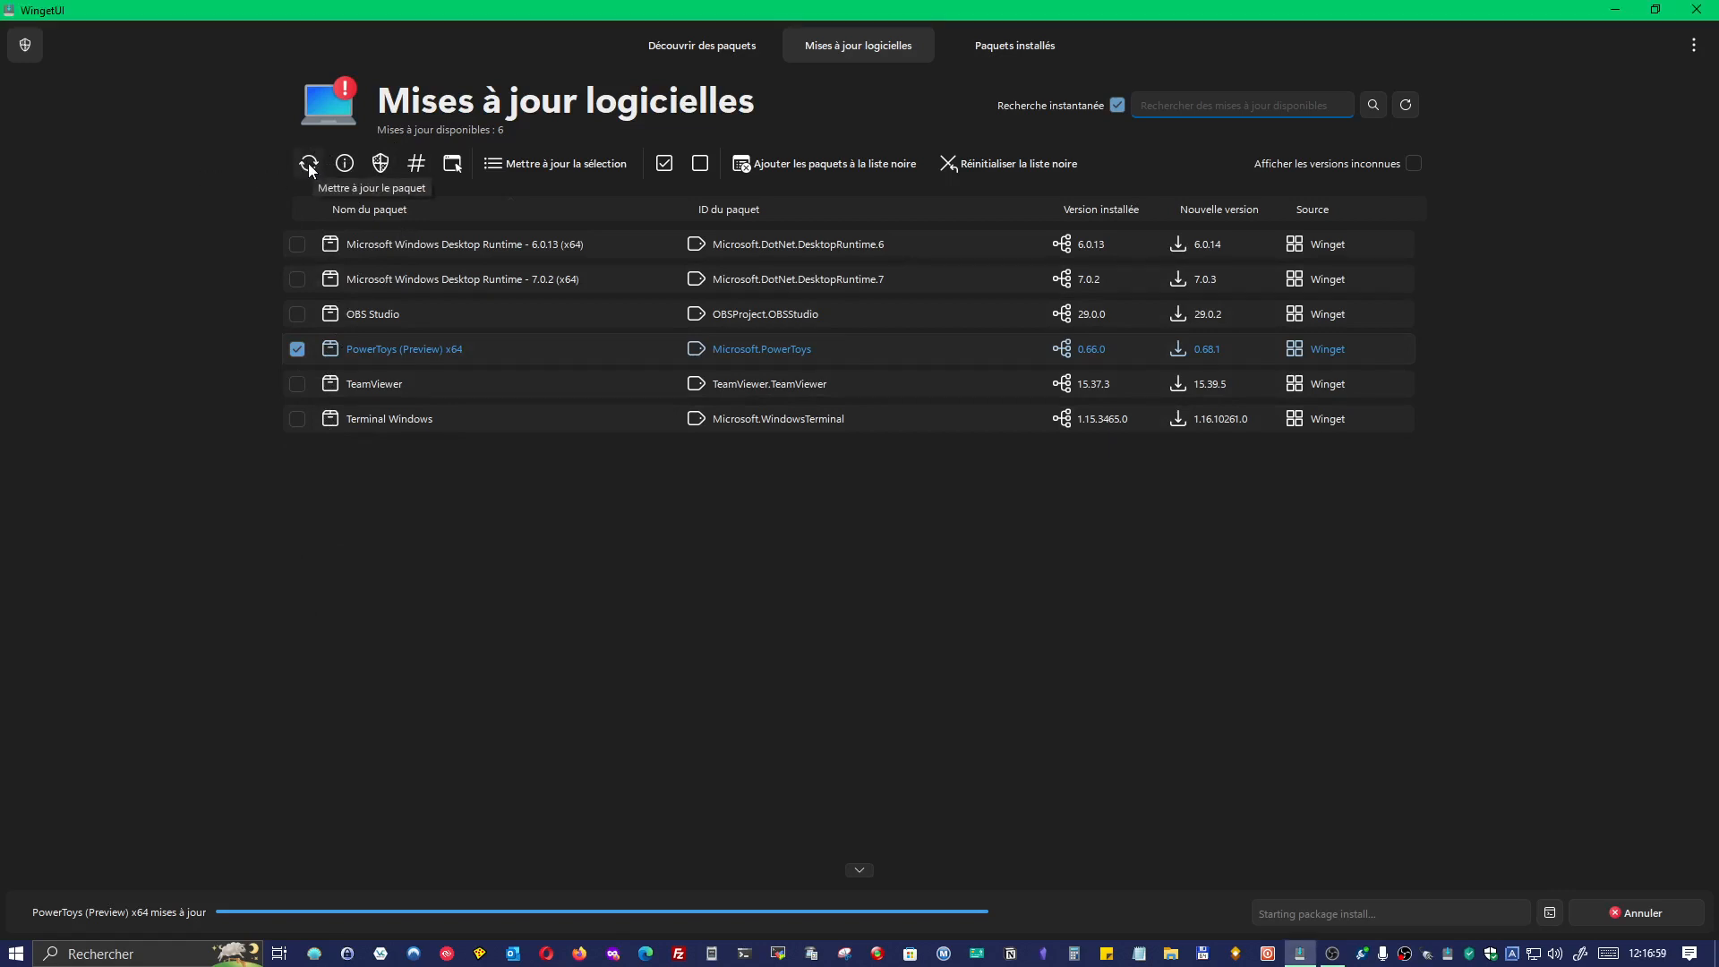
# View the package details of PowerToys (Preview) x64 and launch its update with administrator rights.
pyautogui.click(345, 164)
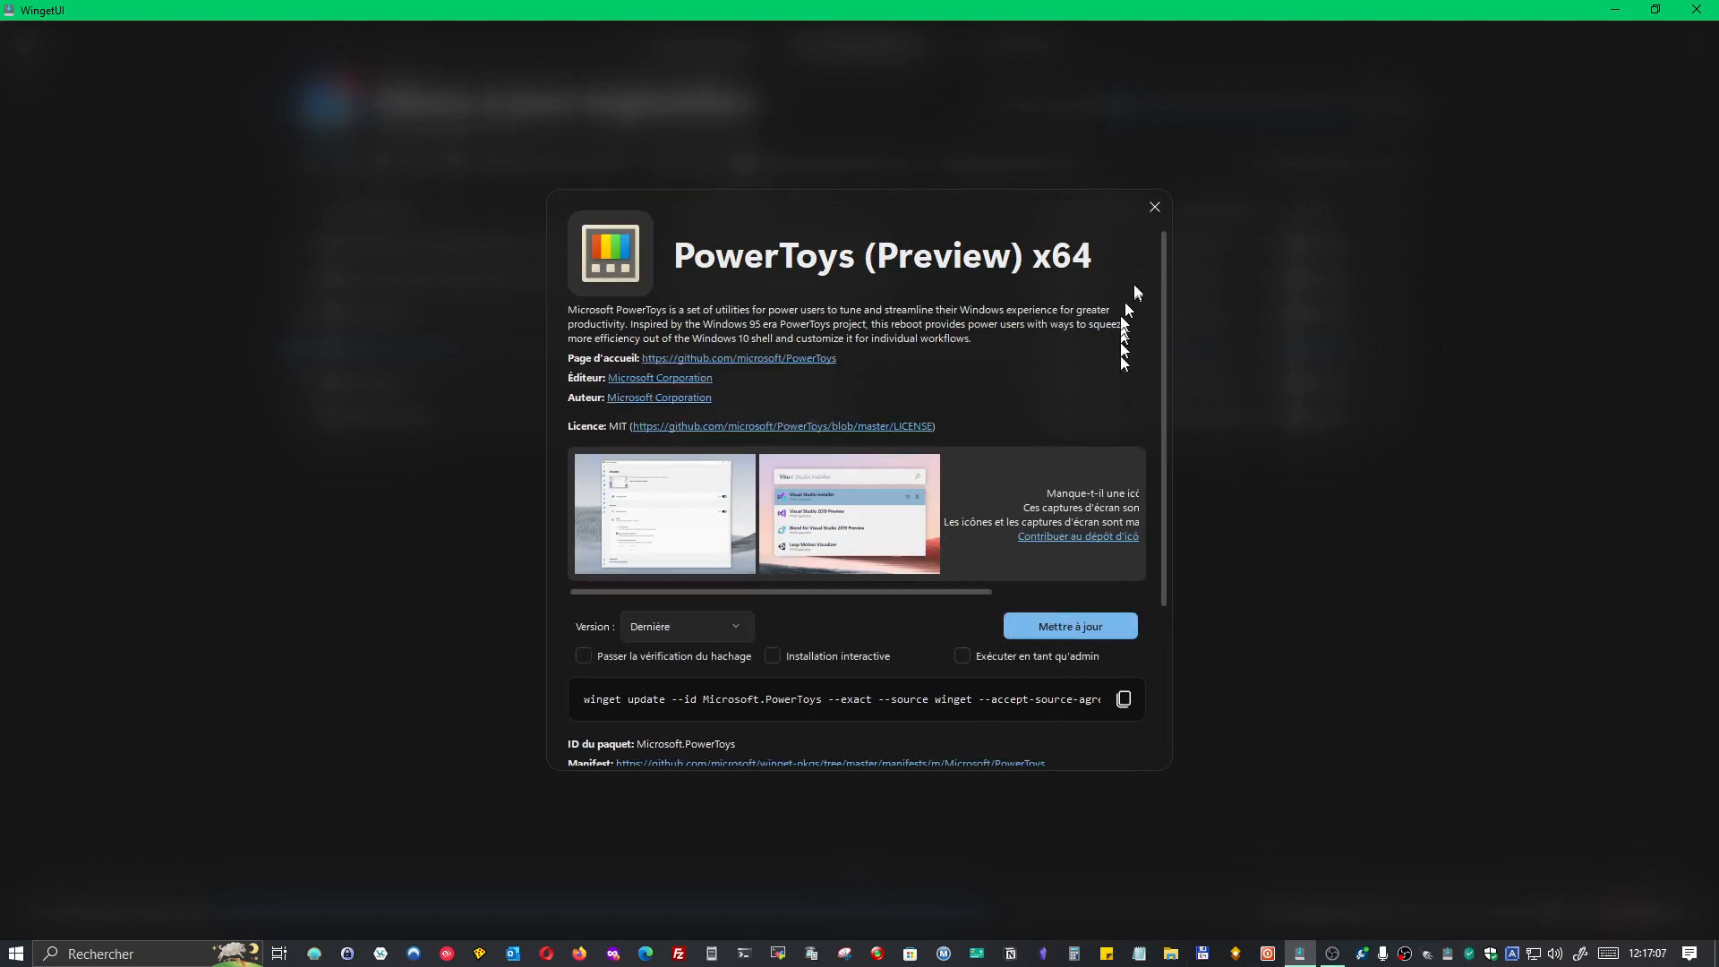
pyautogui.click(1155, 206)
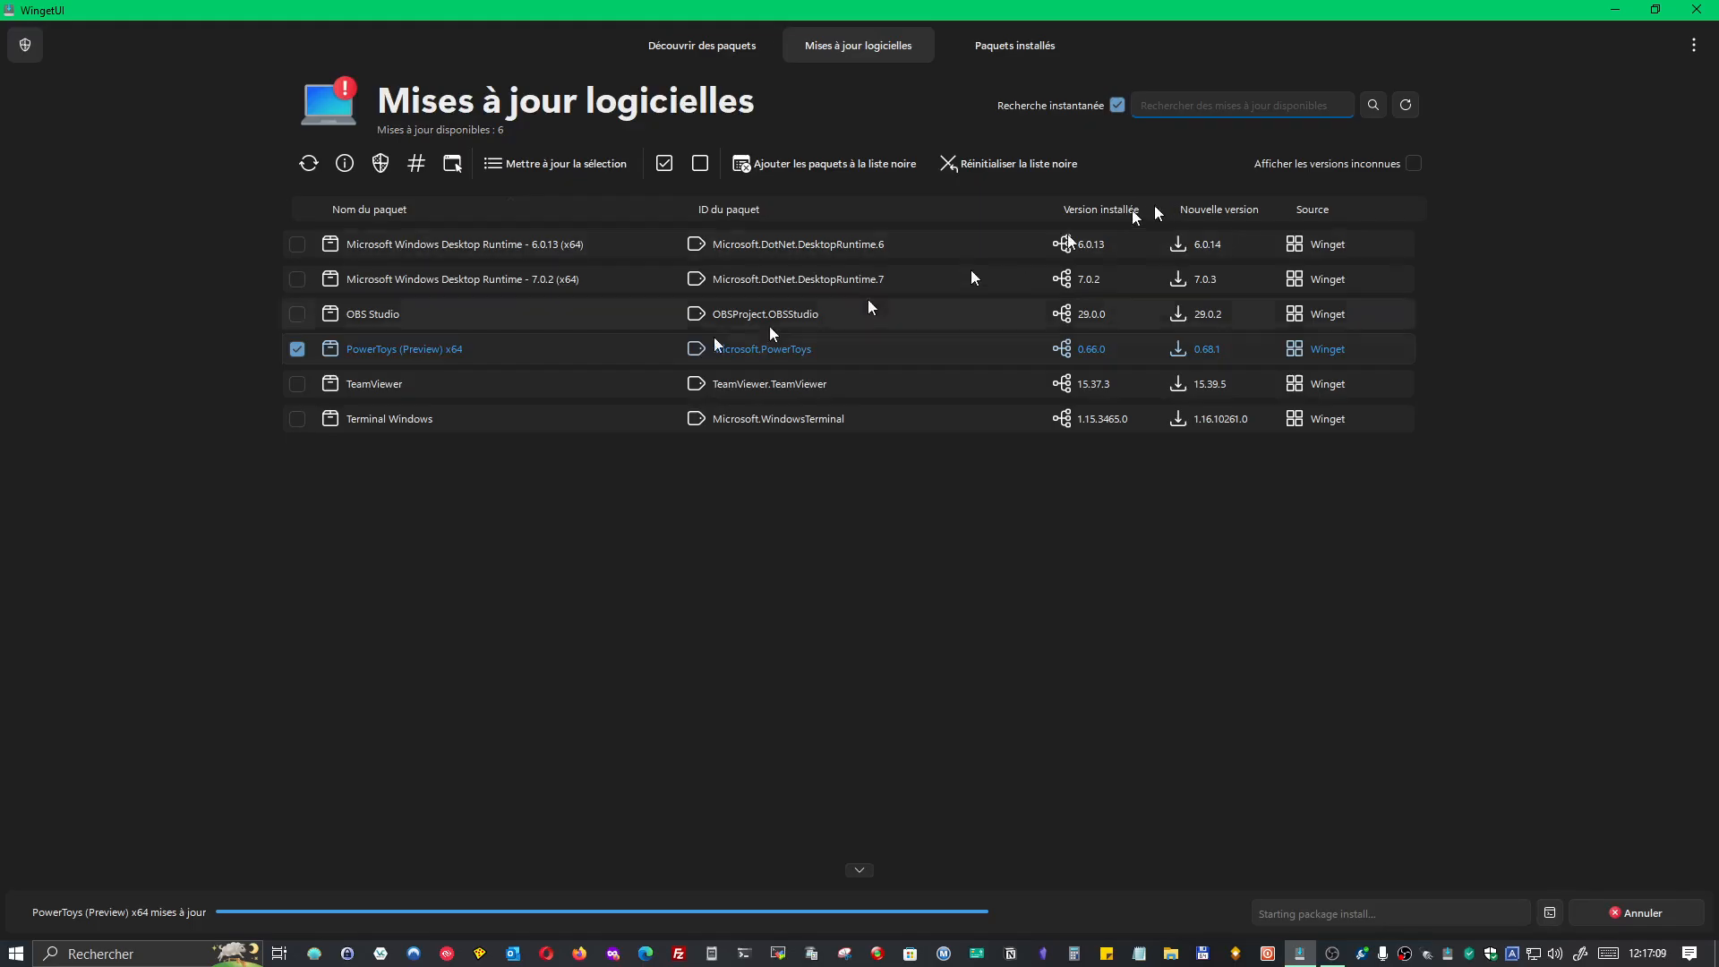
pyautogui.click(380, 162)
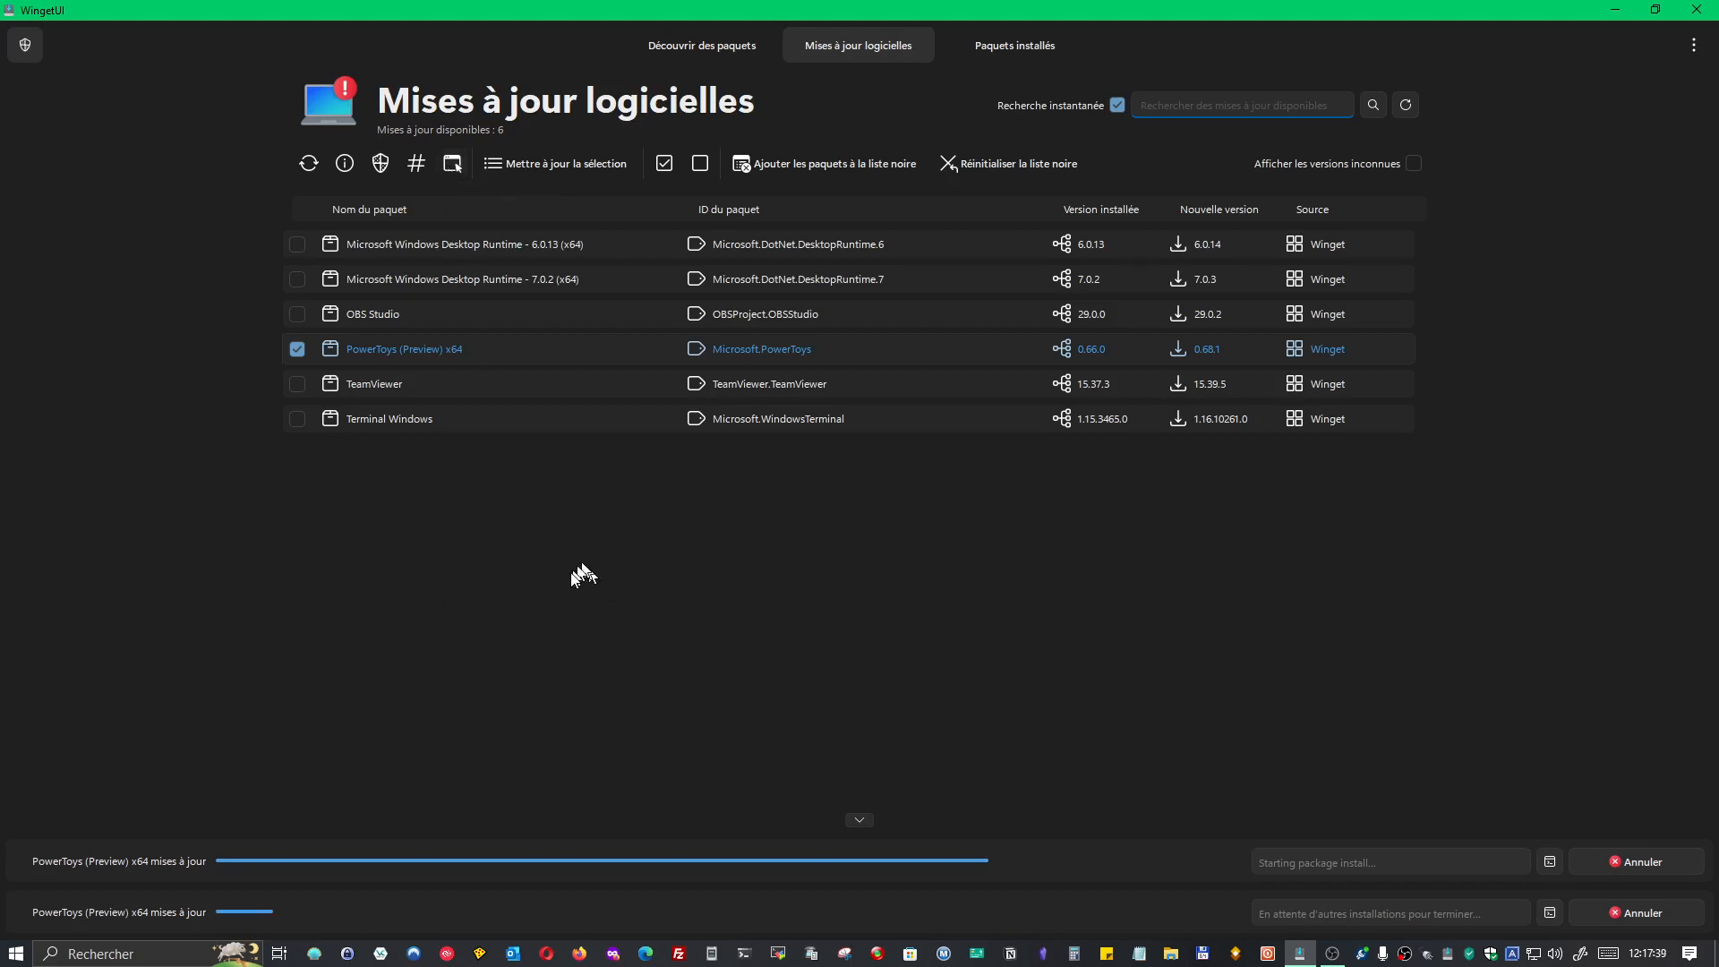
# Look through the discoverable packages and select Cimer.
pyautogui.click(700, 36)
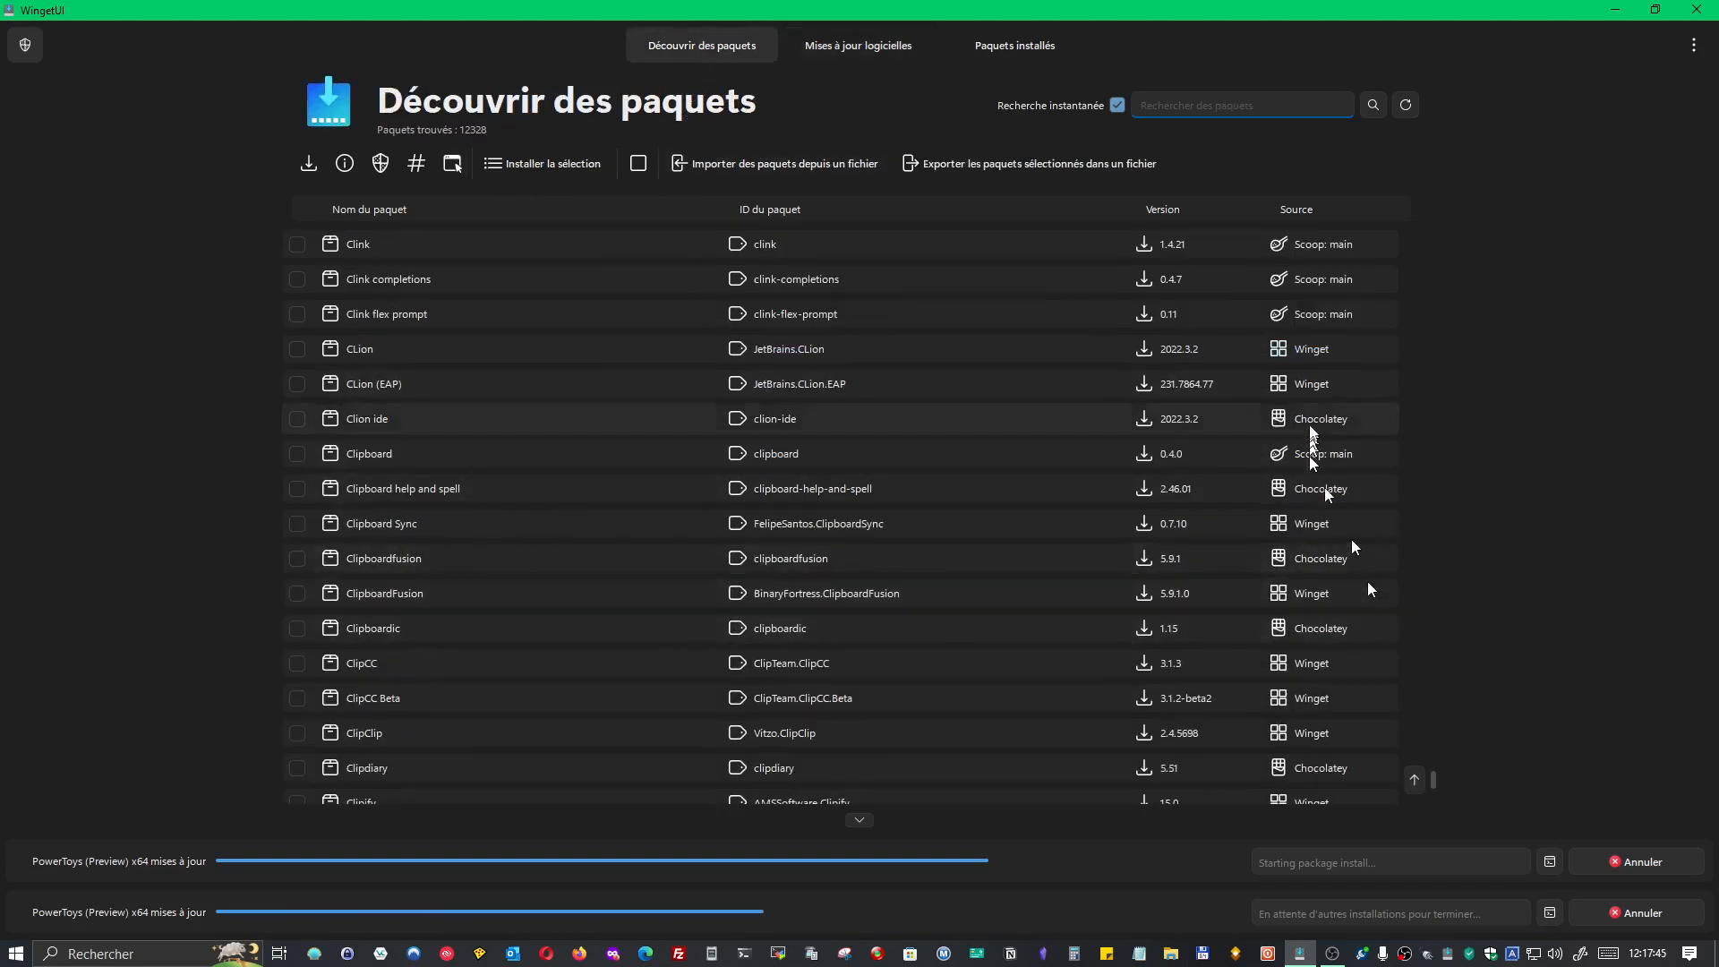
pyautogui.scroll(15, 480, 562)
pyautogui.scroll(-12, 403, 479)
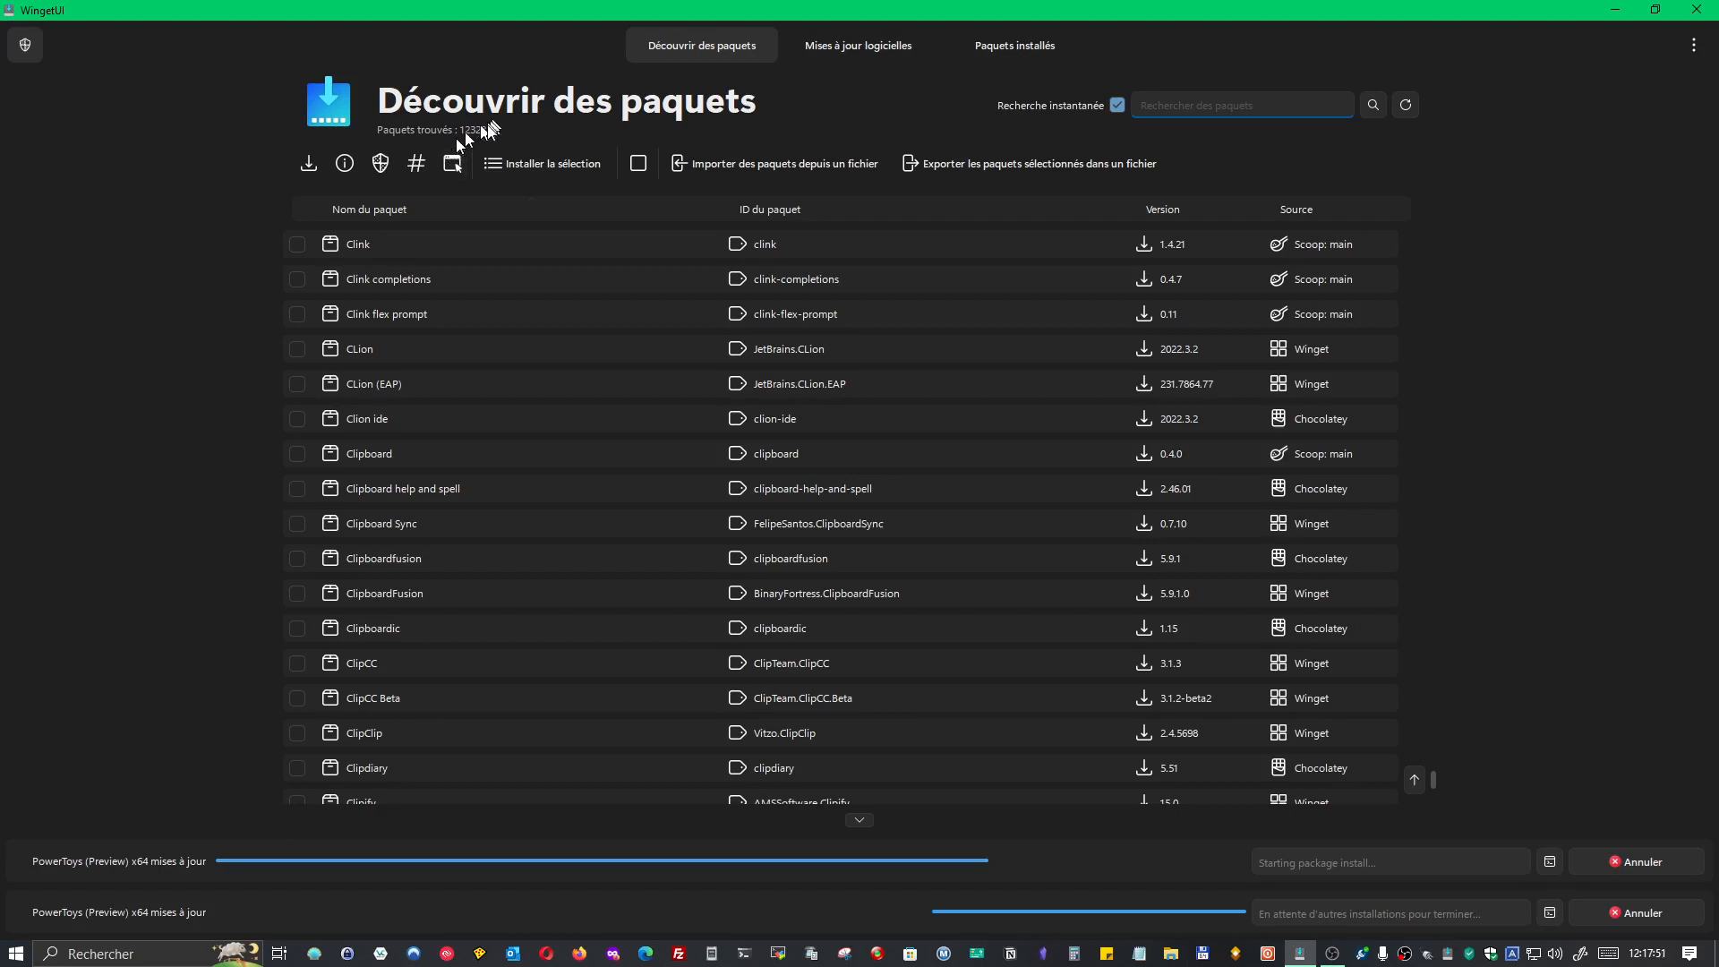
pyautogui.scroll(-10, 405, 572)
pyautogui.scroll(-15, 404, 572)
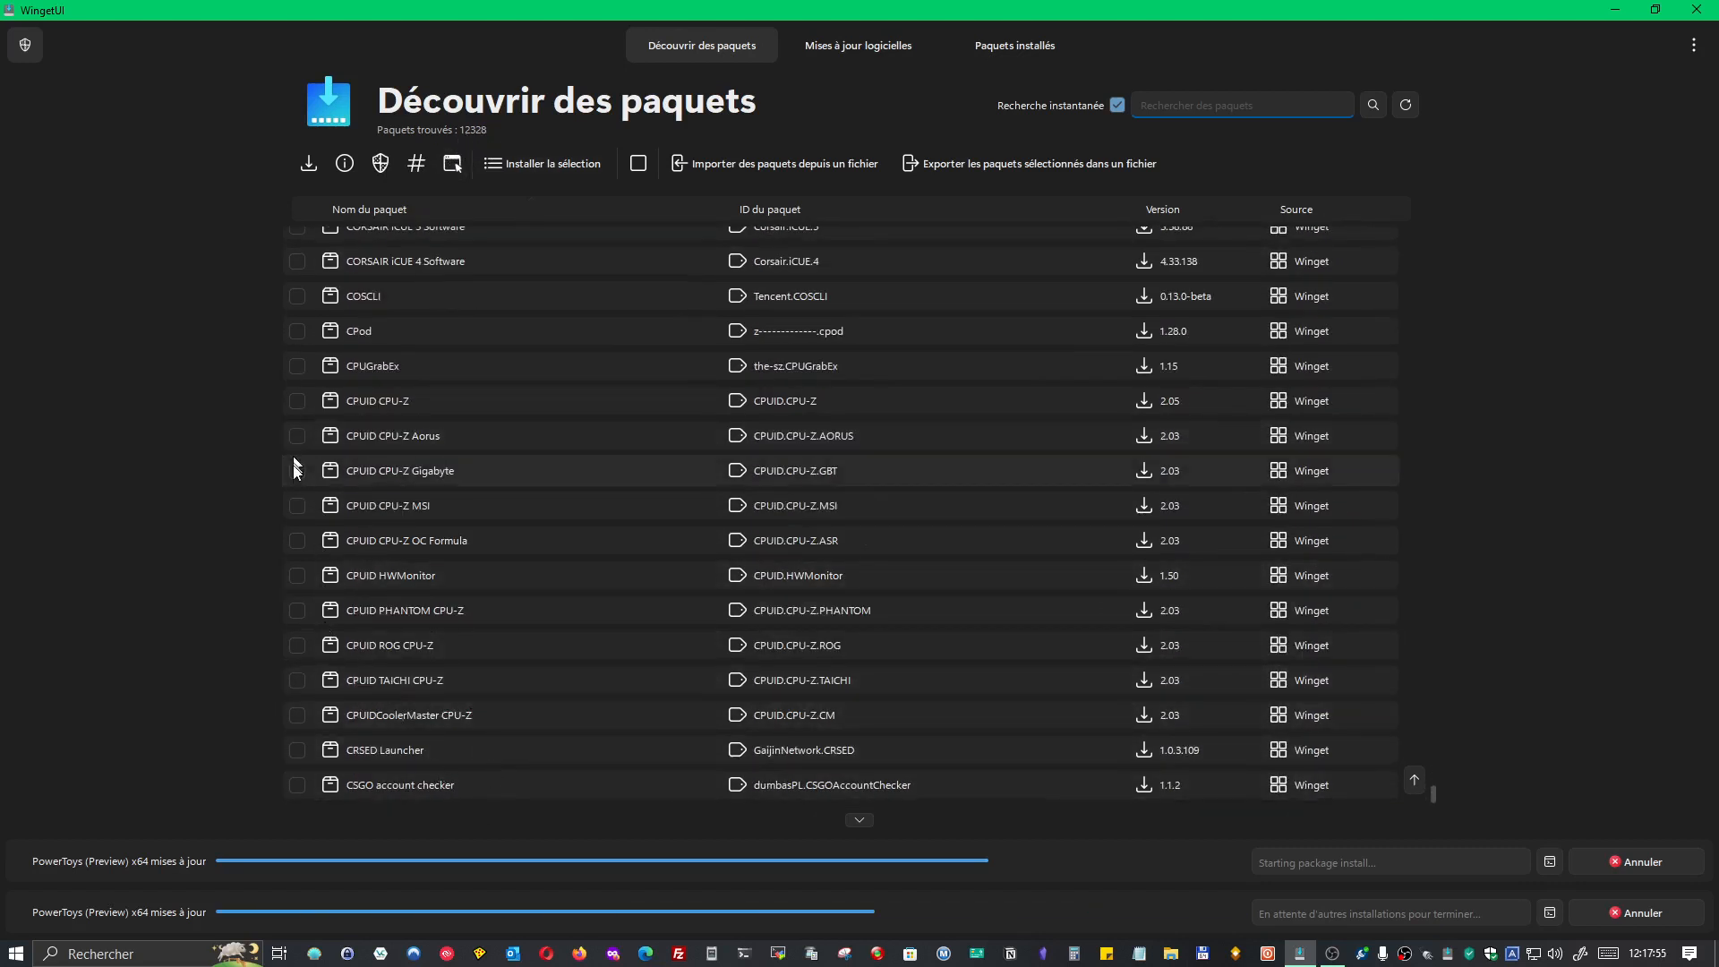
pyautogui.scroll(15, 337, 434)
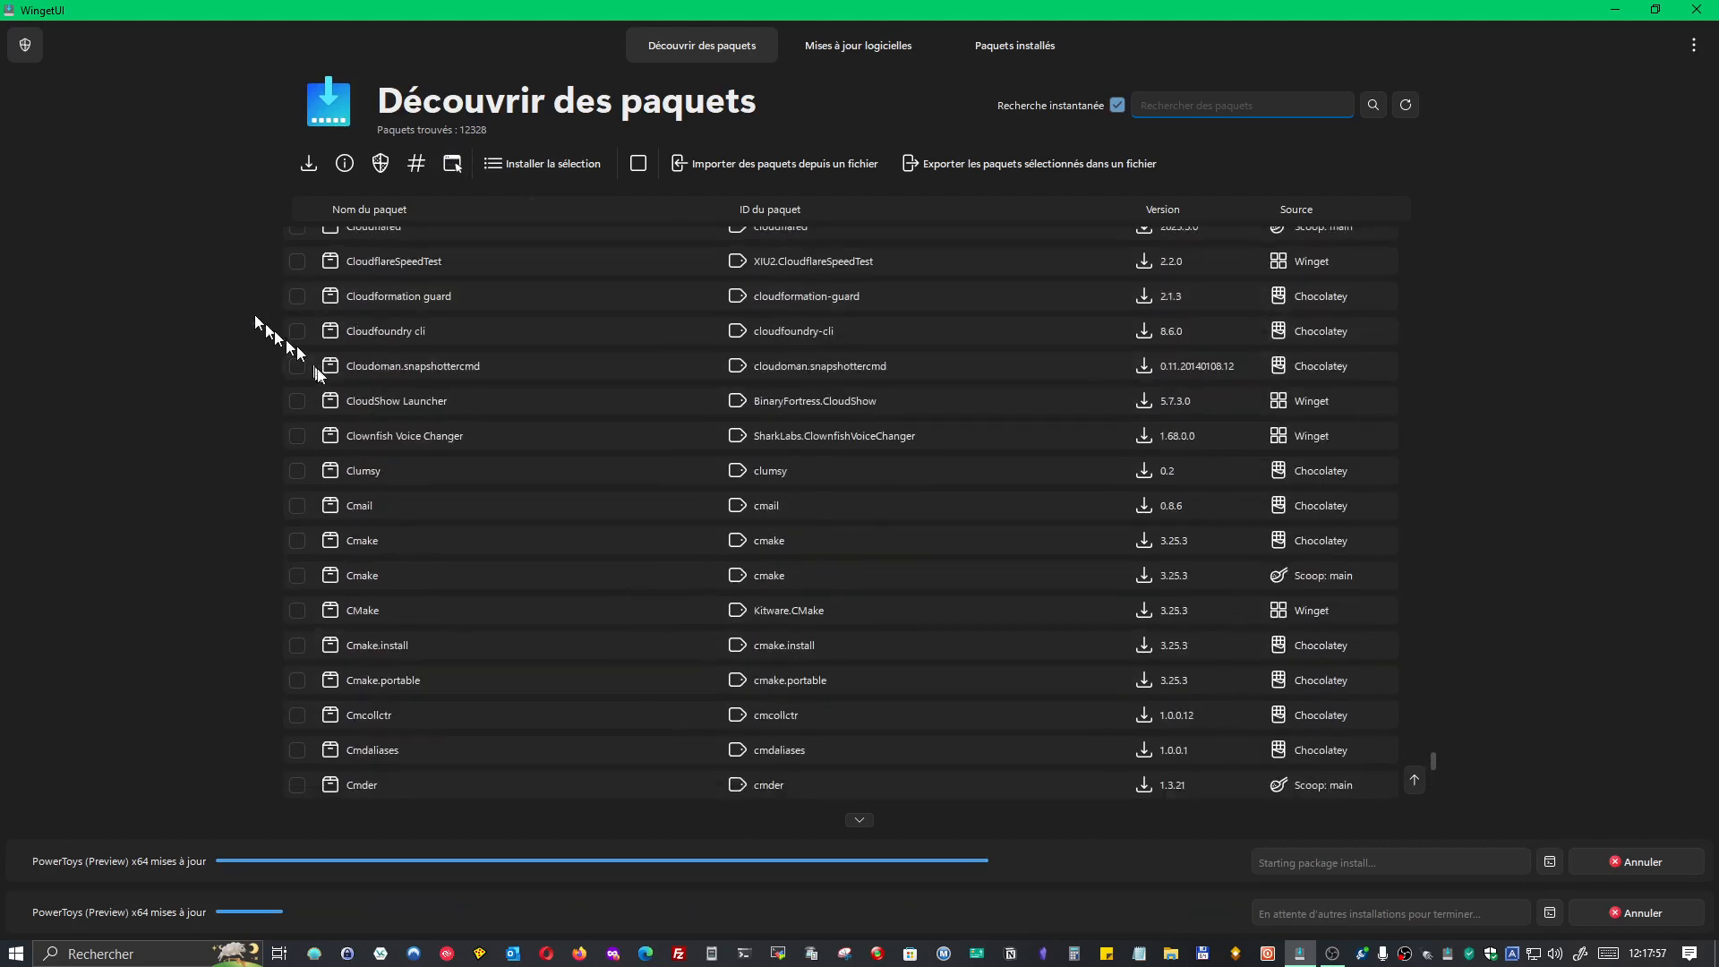
pyautogui.scroll(10, 353, 371)
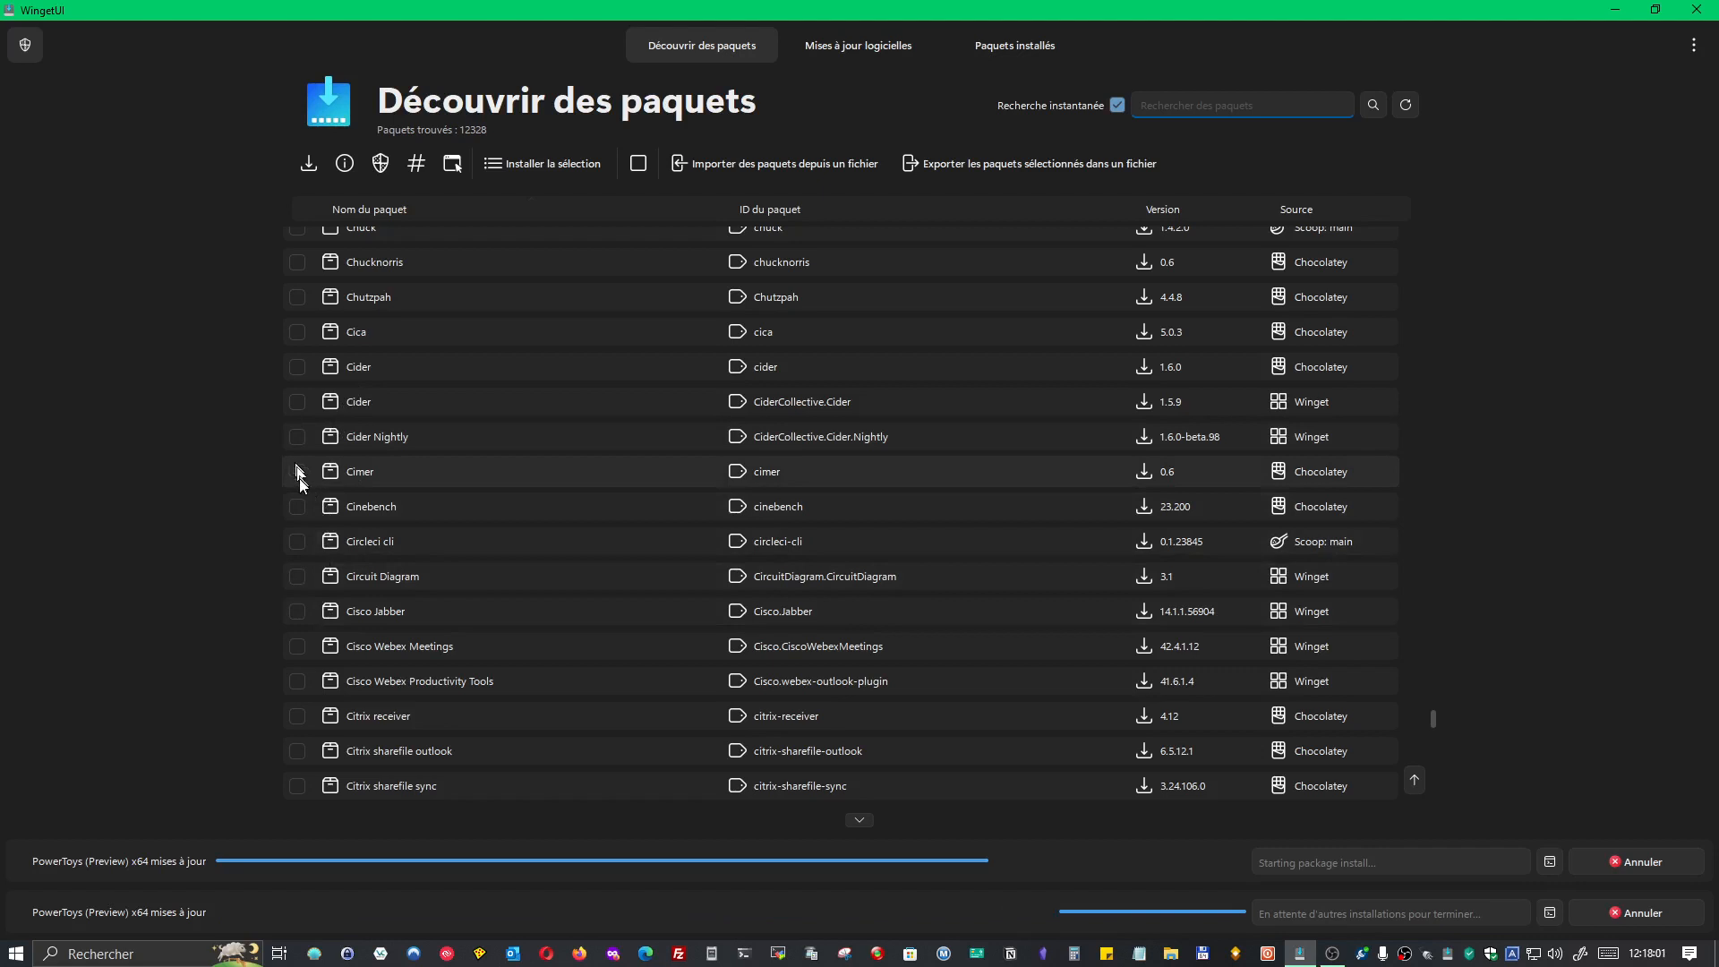
pyautogui.click(299, 472)
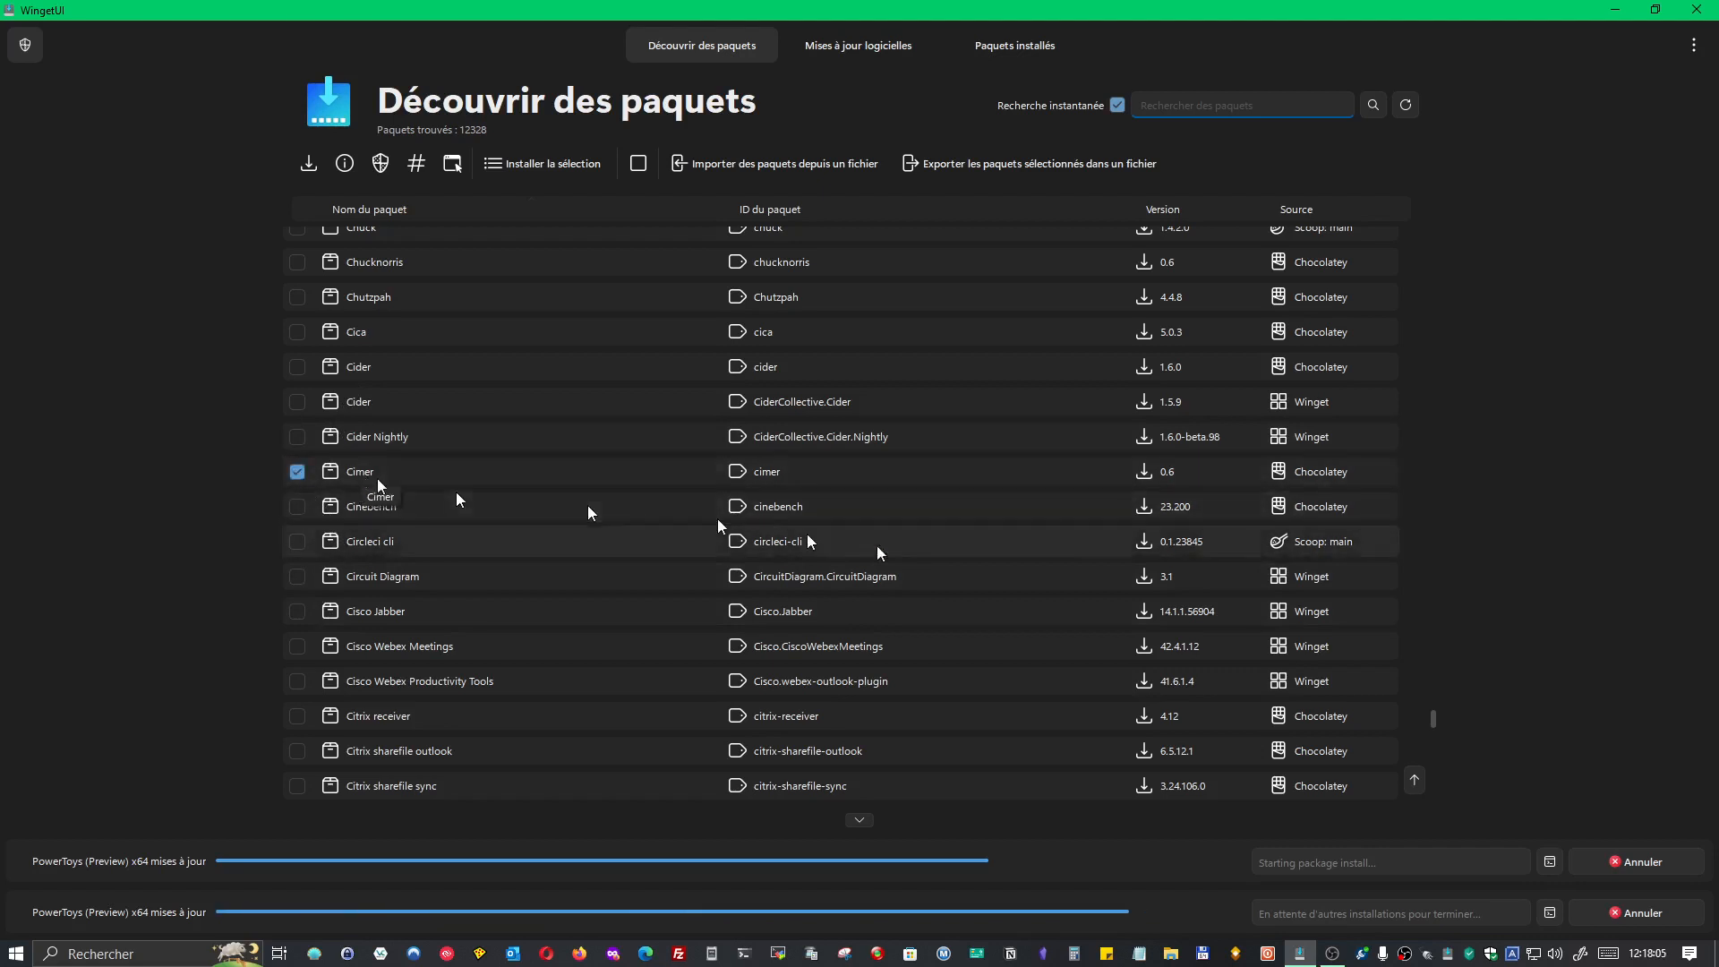
pyautogui.click(347, 170)
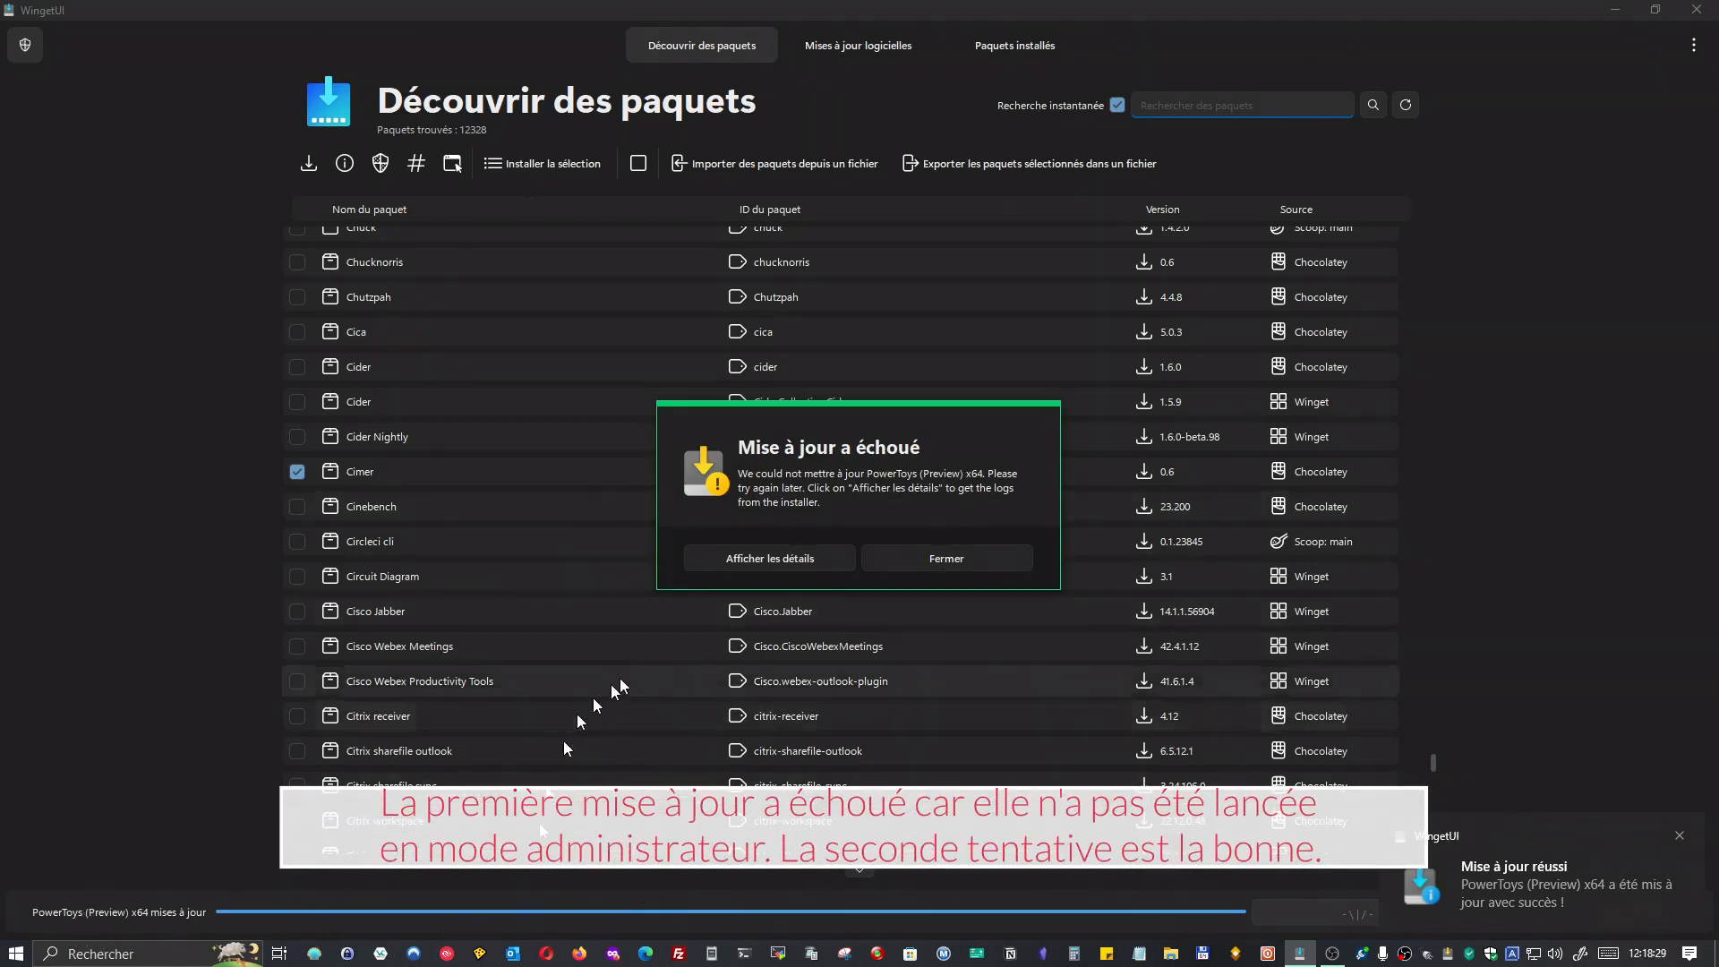
# Dismiss the PowerToys update notification, select Clipboardic, and look through the package details window before closing it.
pyautogui.click(1678, 836)
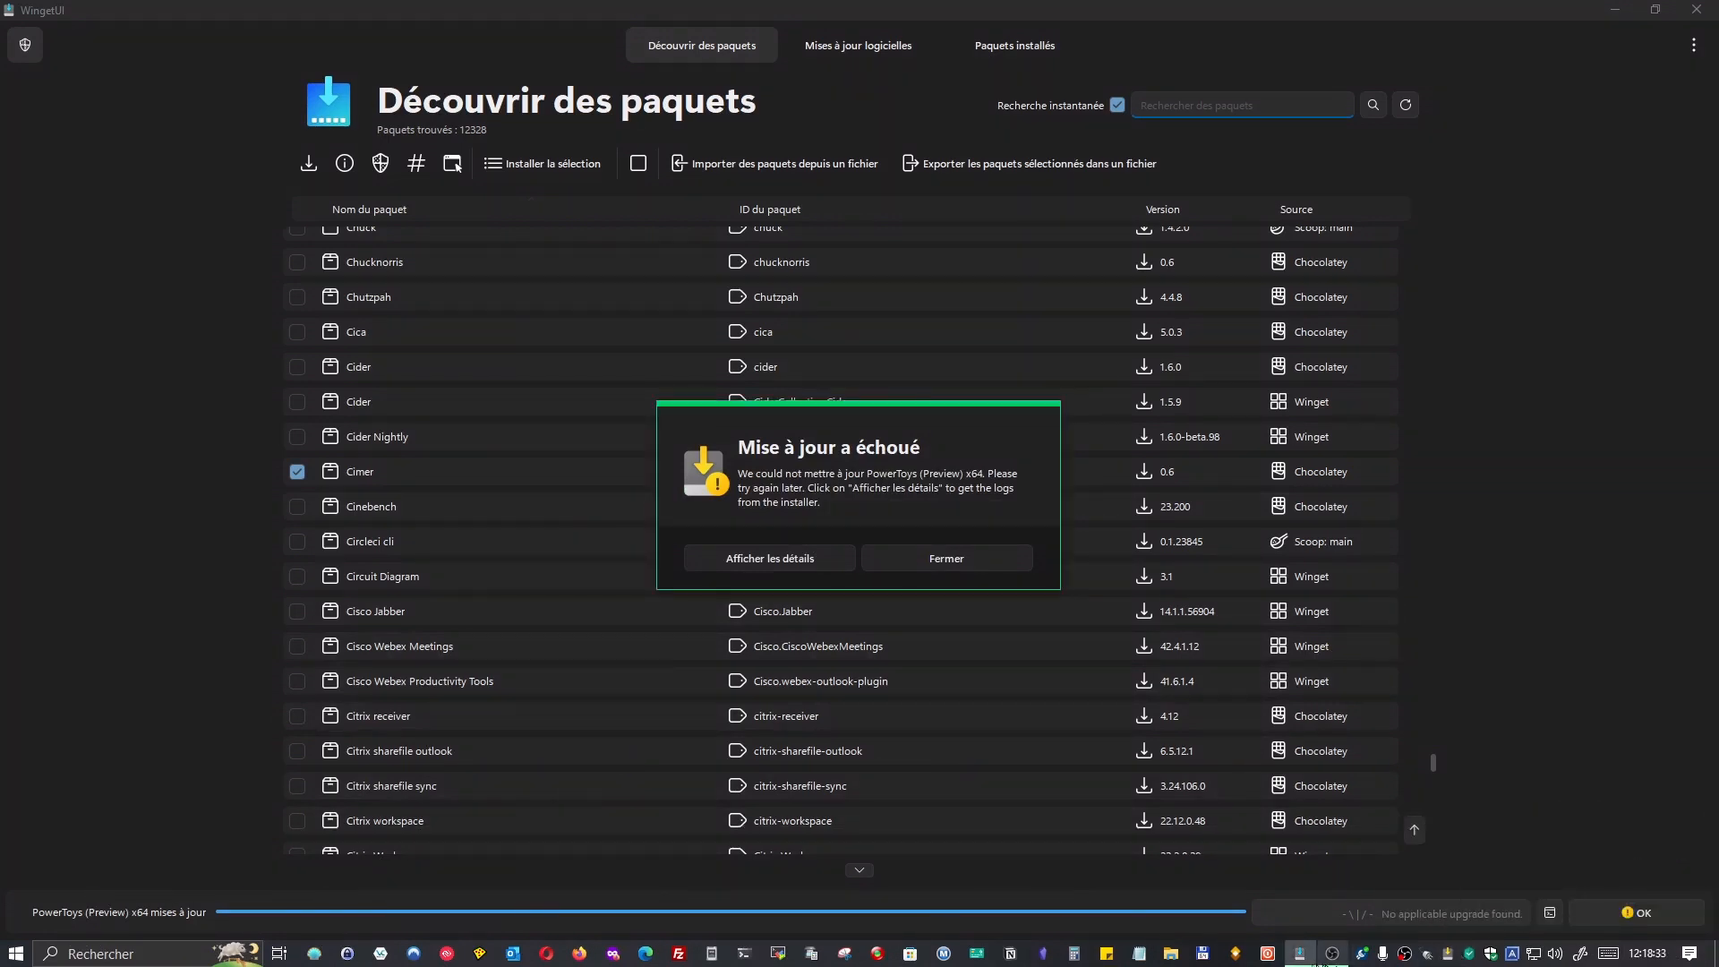
pyautogui.scroll(-10, 1163, 824)
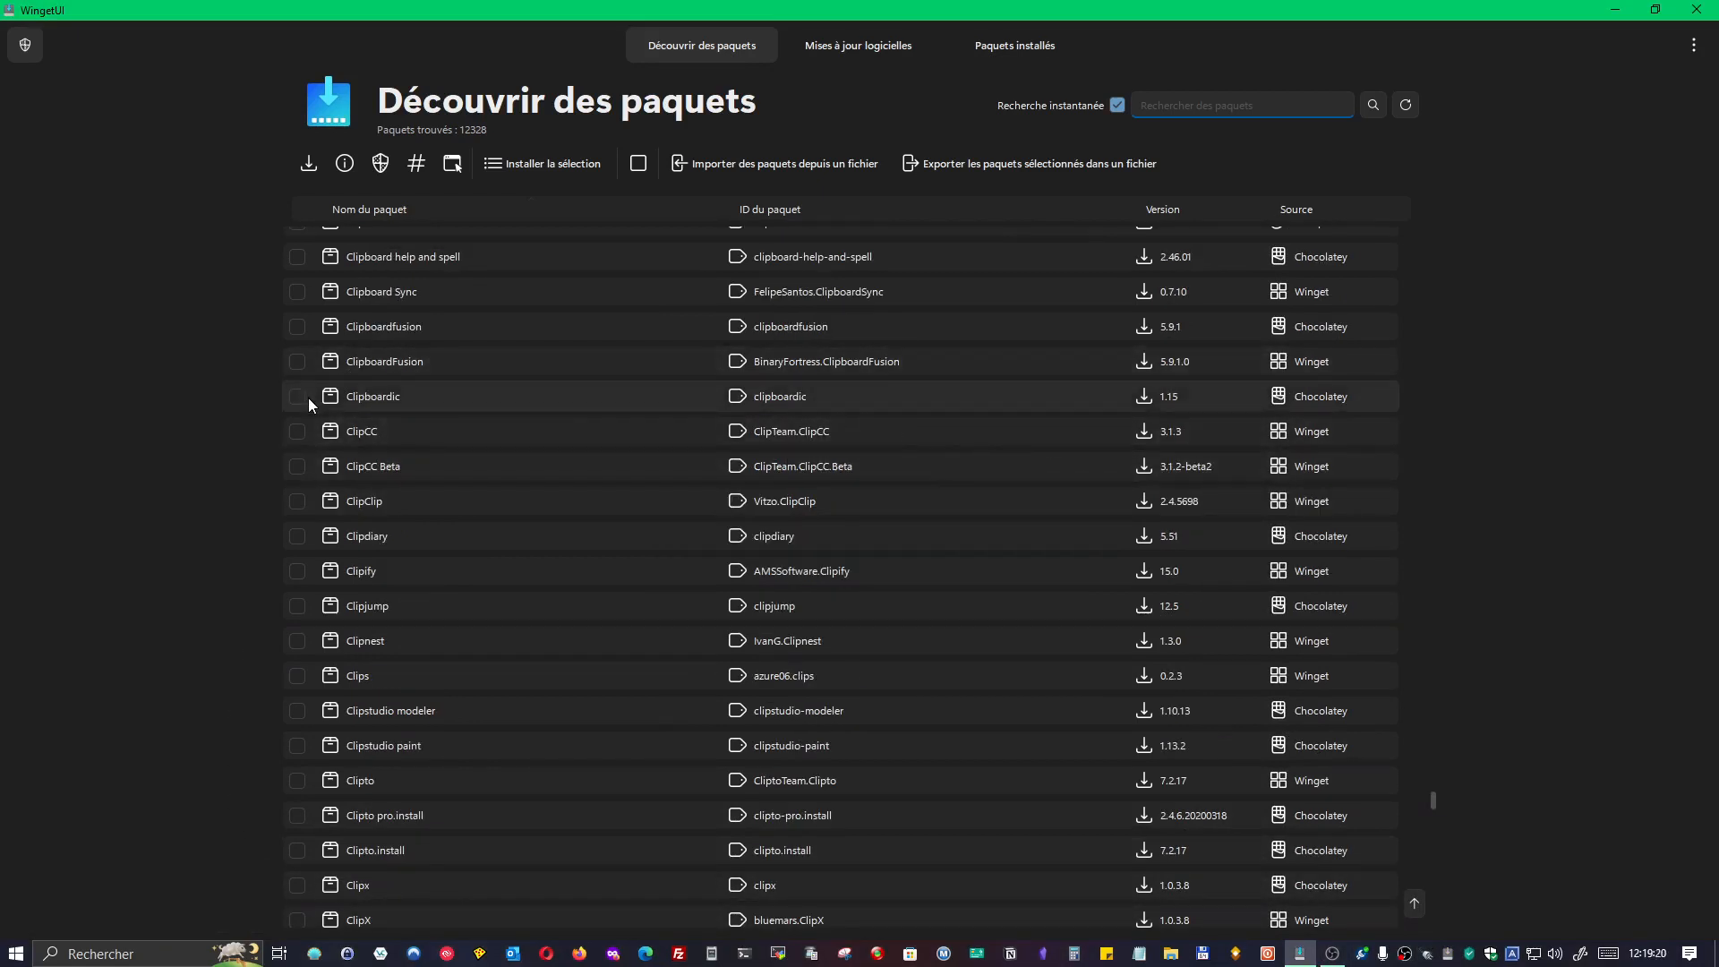
pyautogui.click(296, 396)
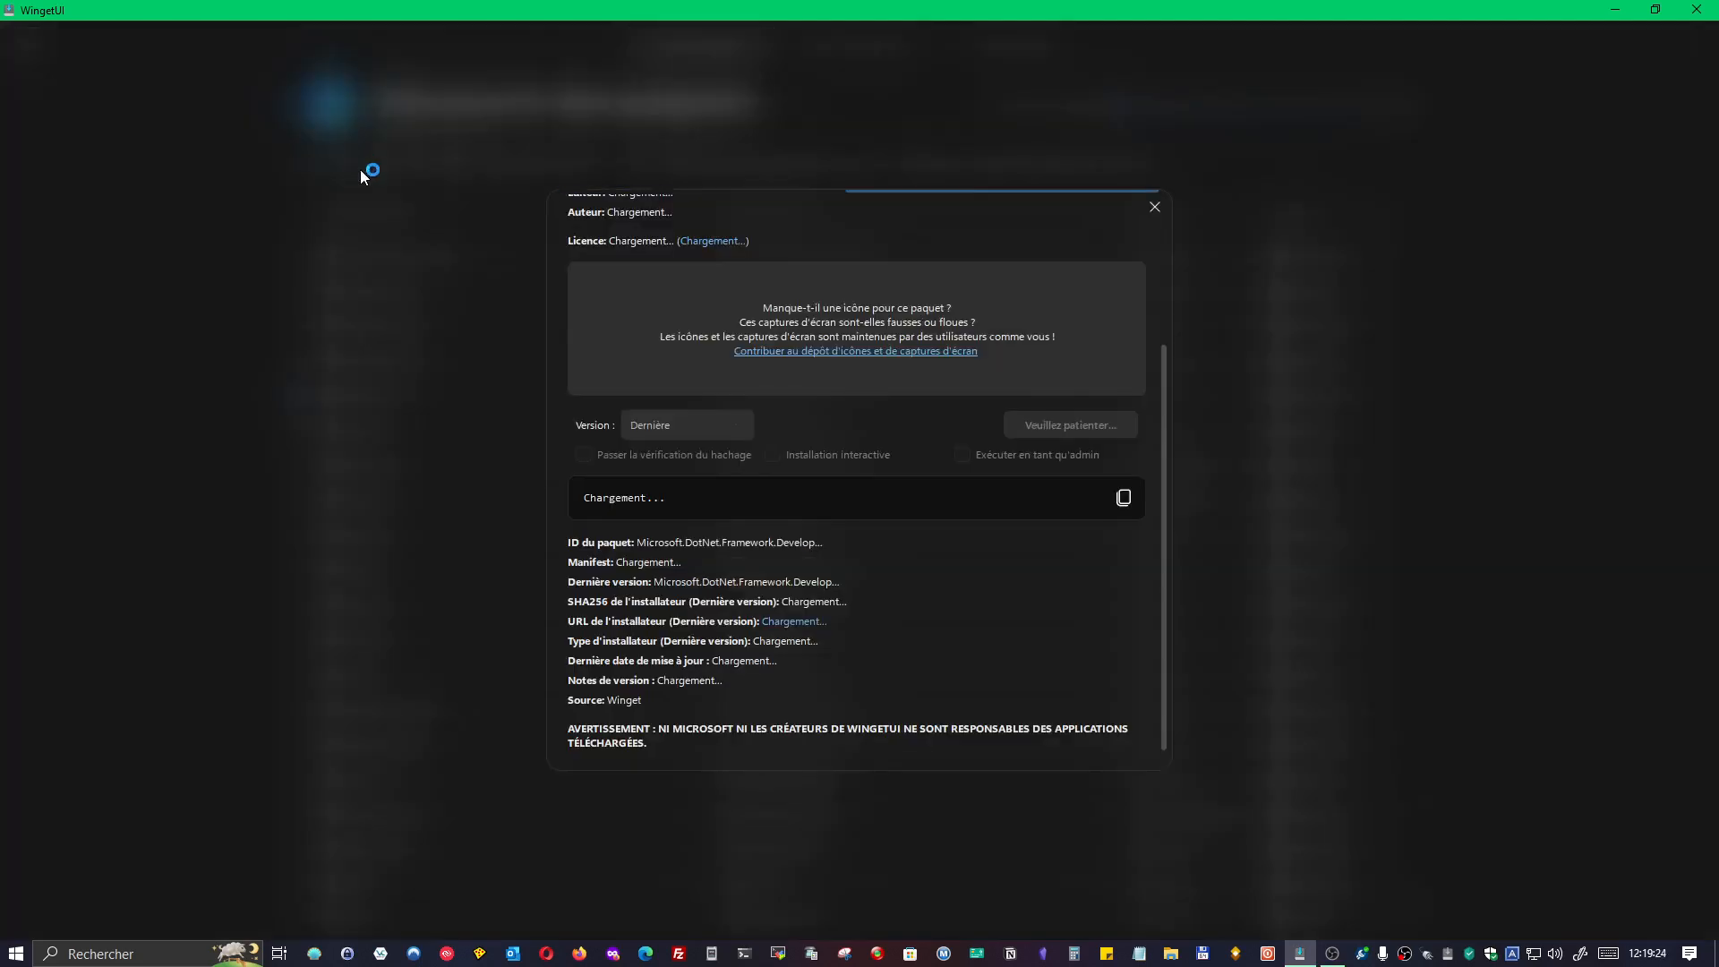
pyautogui.scroll(2, 715, 276)
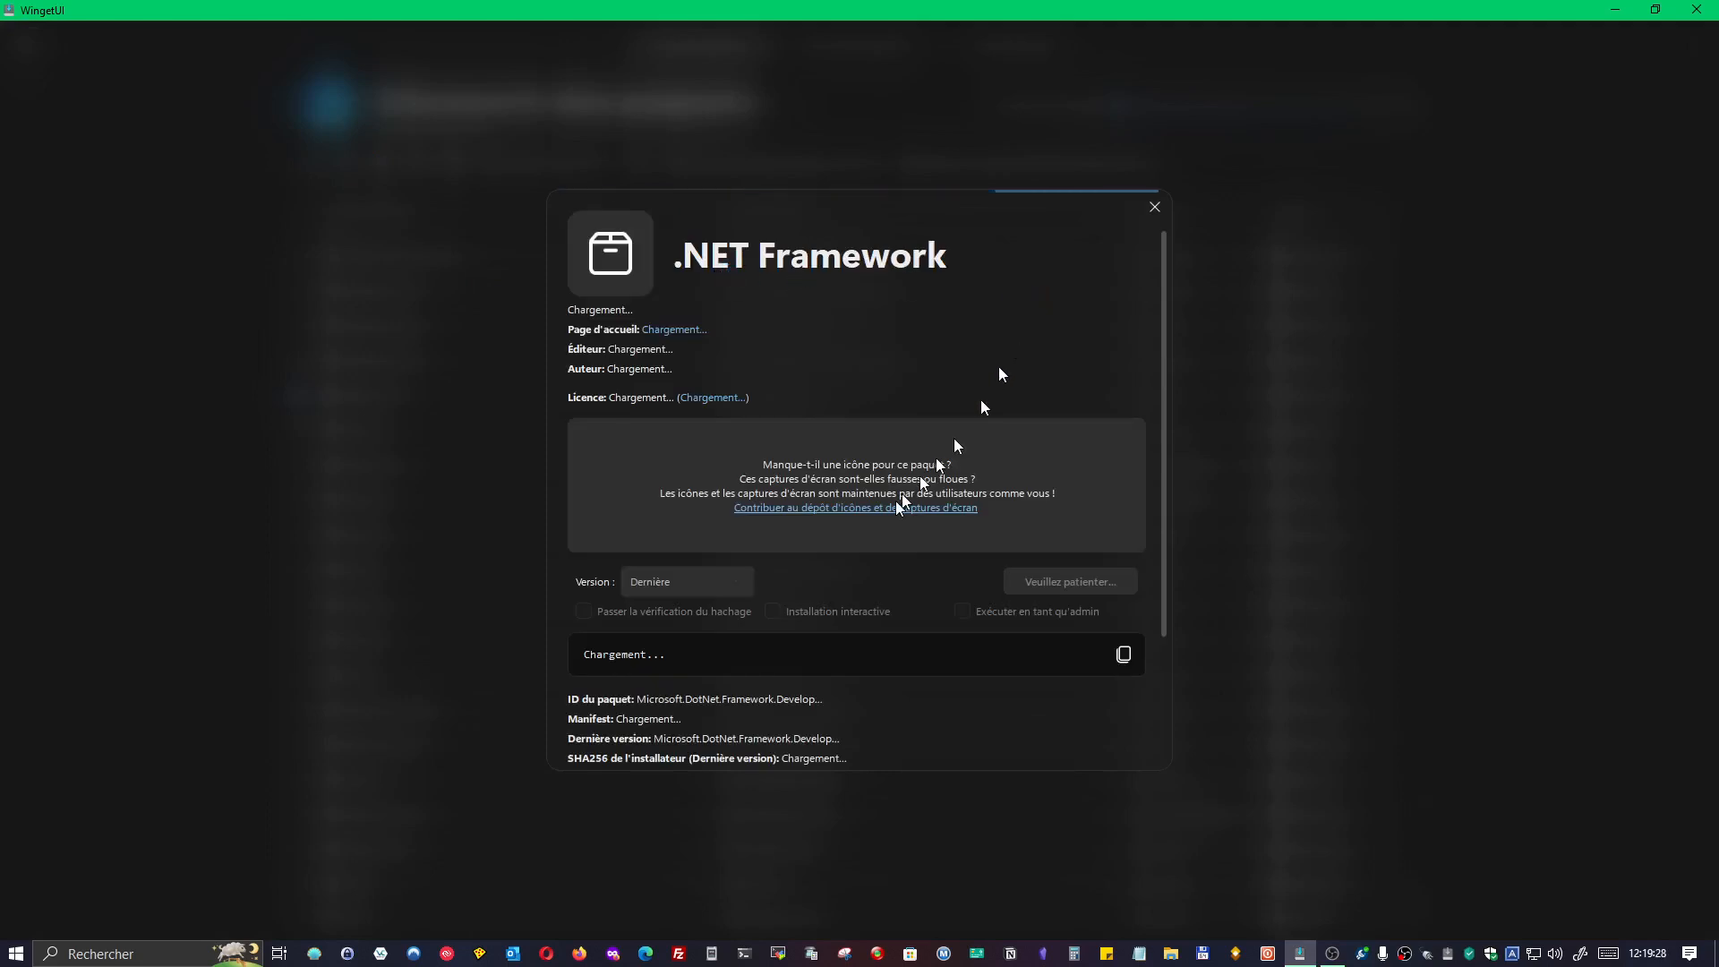
pyautogui.scroll(-2, 653, 484)
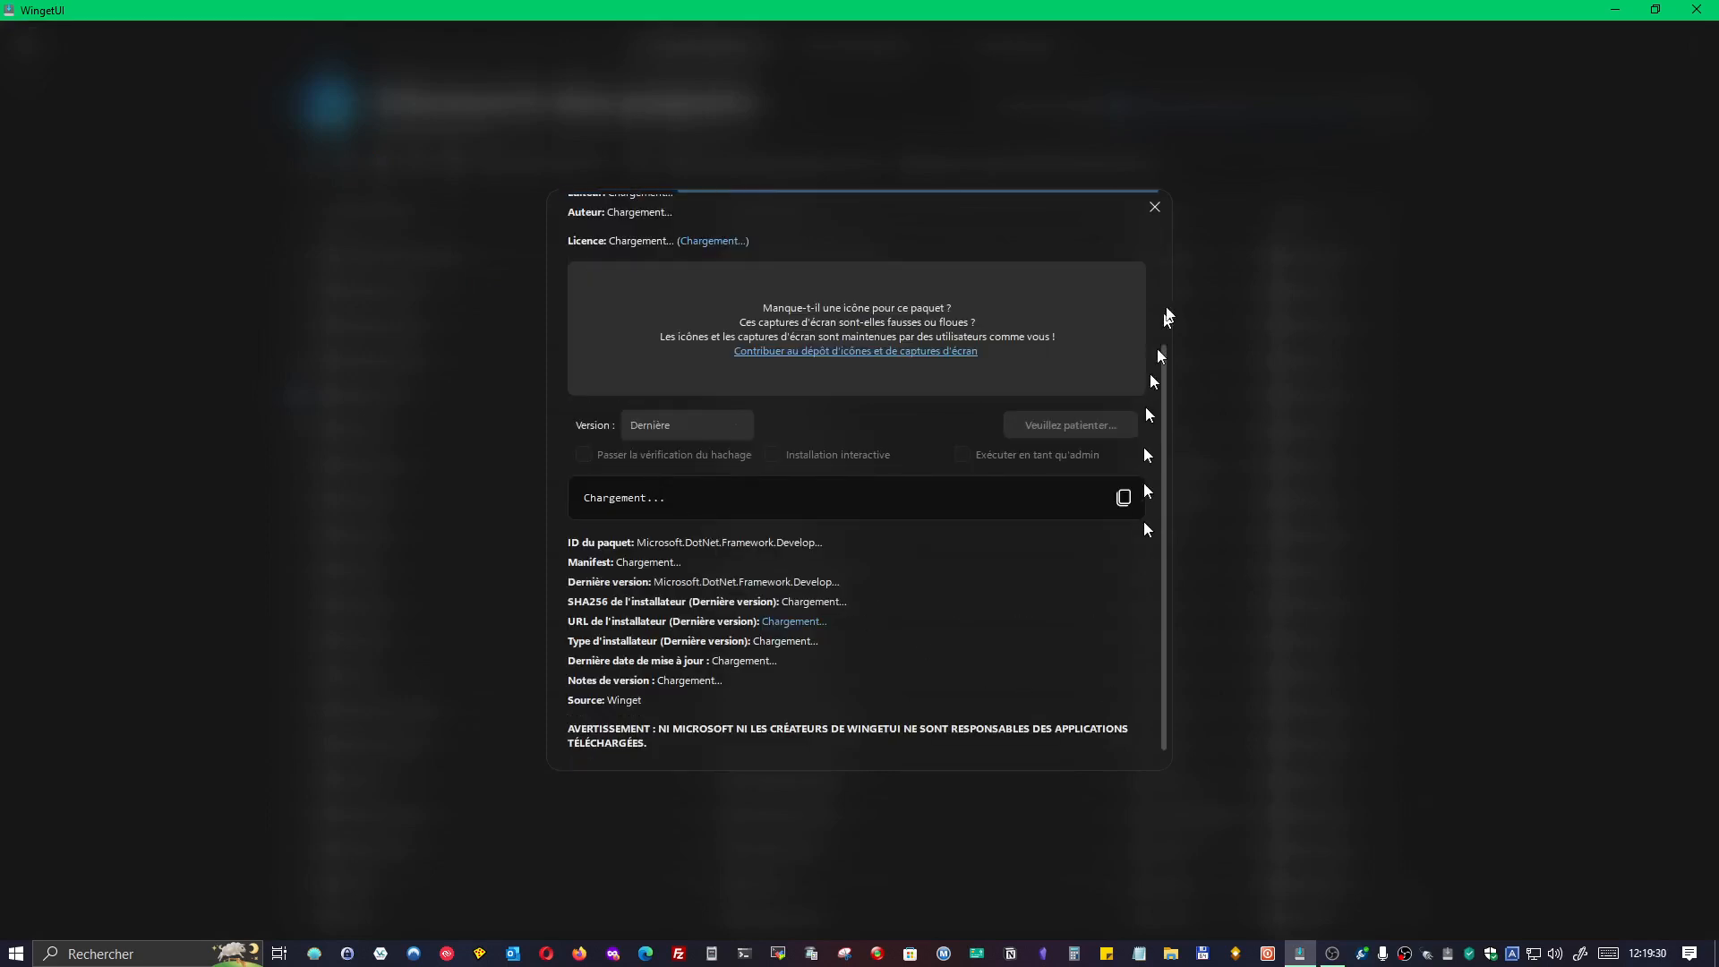
pyautogui.click(1153, 208)
# Browse the discoverable packages down the list, return to its beginning and look through the packages starting with A.
pyautogui.scroll(-10, 350, 402)
pyautogui.scroll(-20, 357, 480)
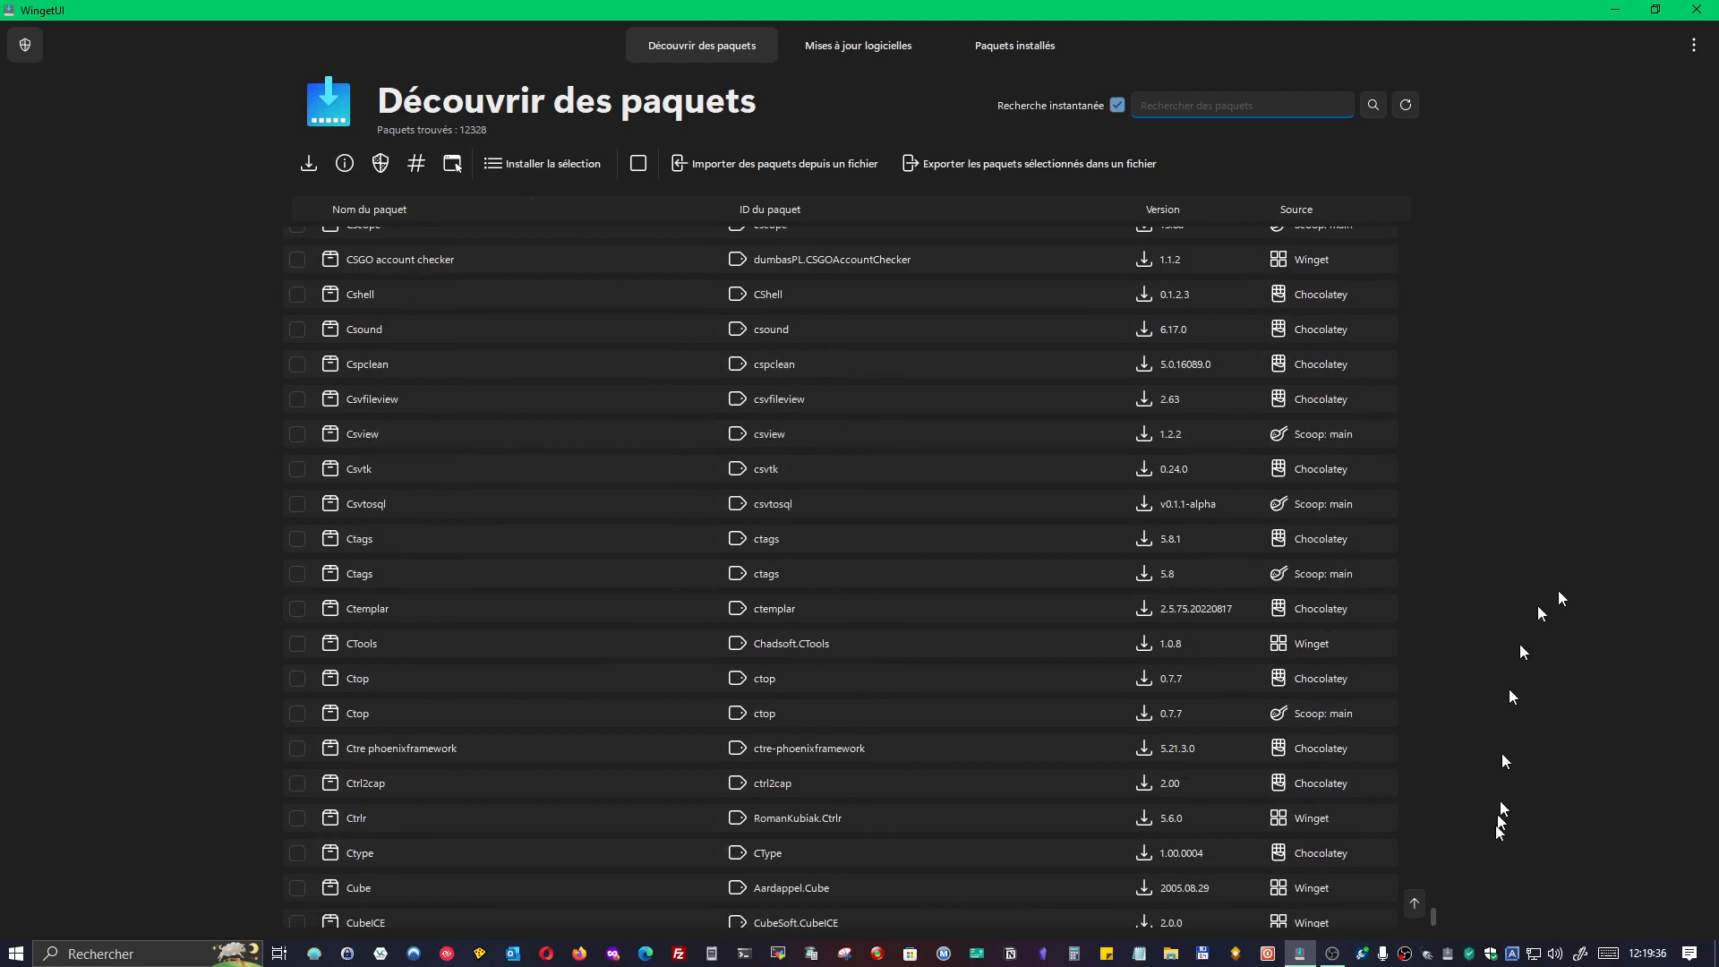
pyautogui.scroll(-10, 1576, 699)
pyautogui.click(1410, 897)
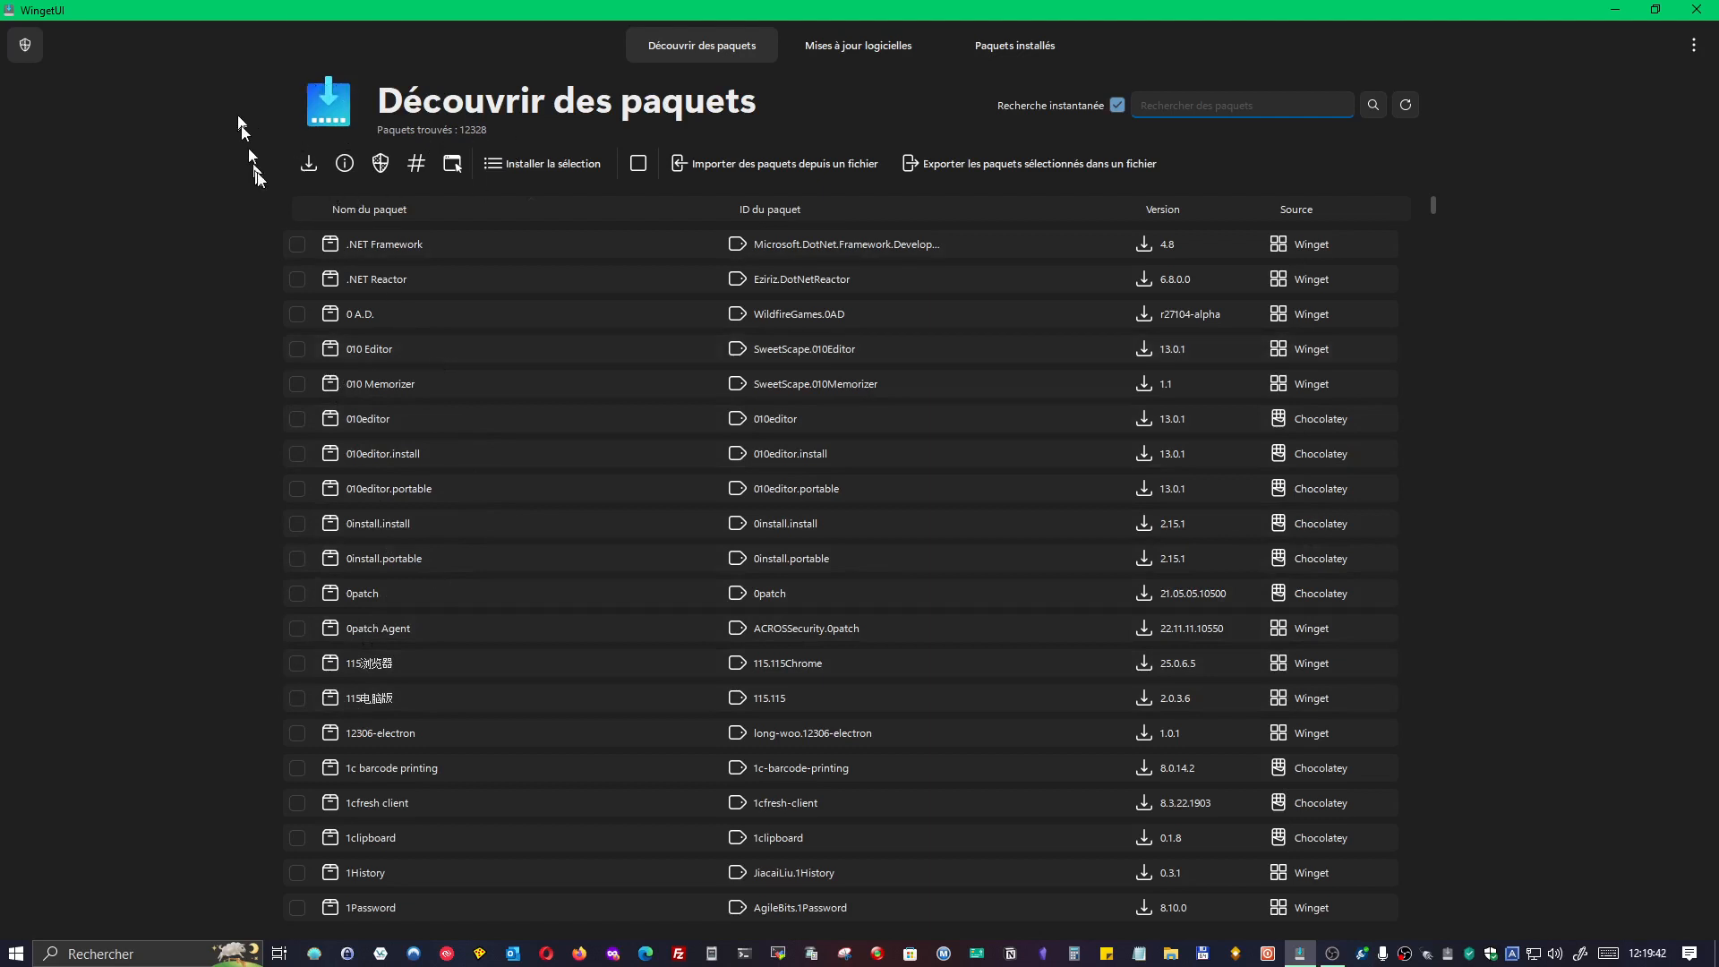
pyautogui.scroll(-20, 831, 528)
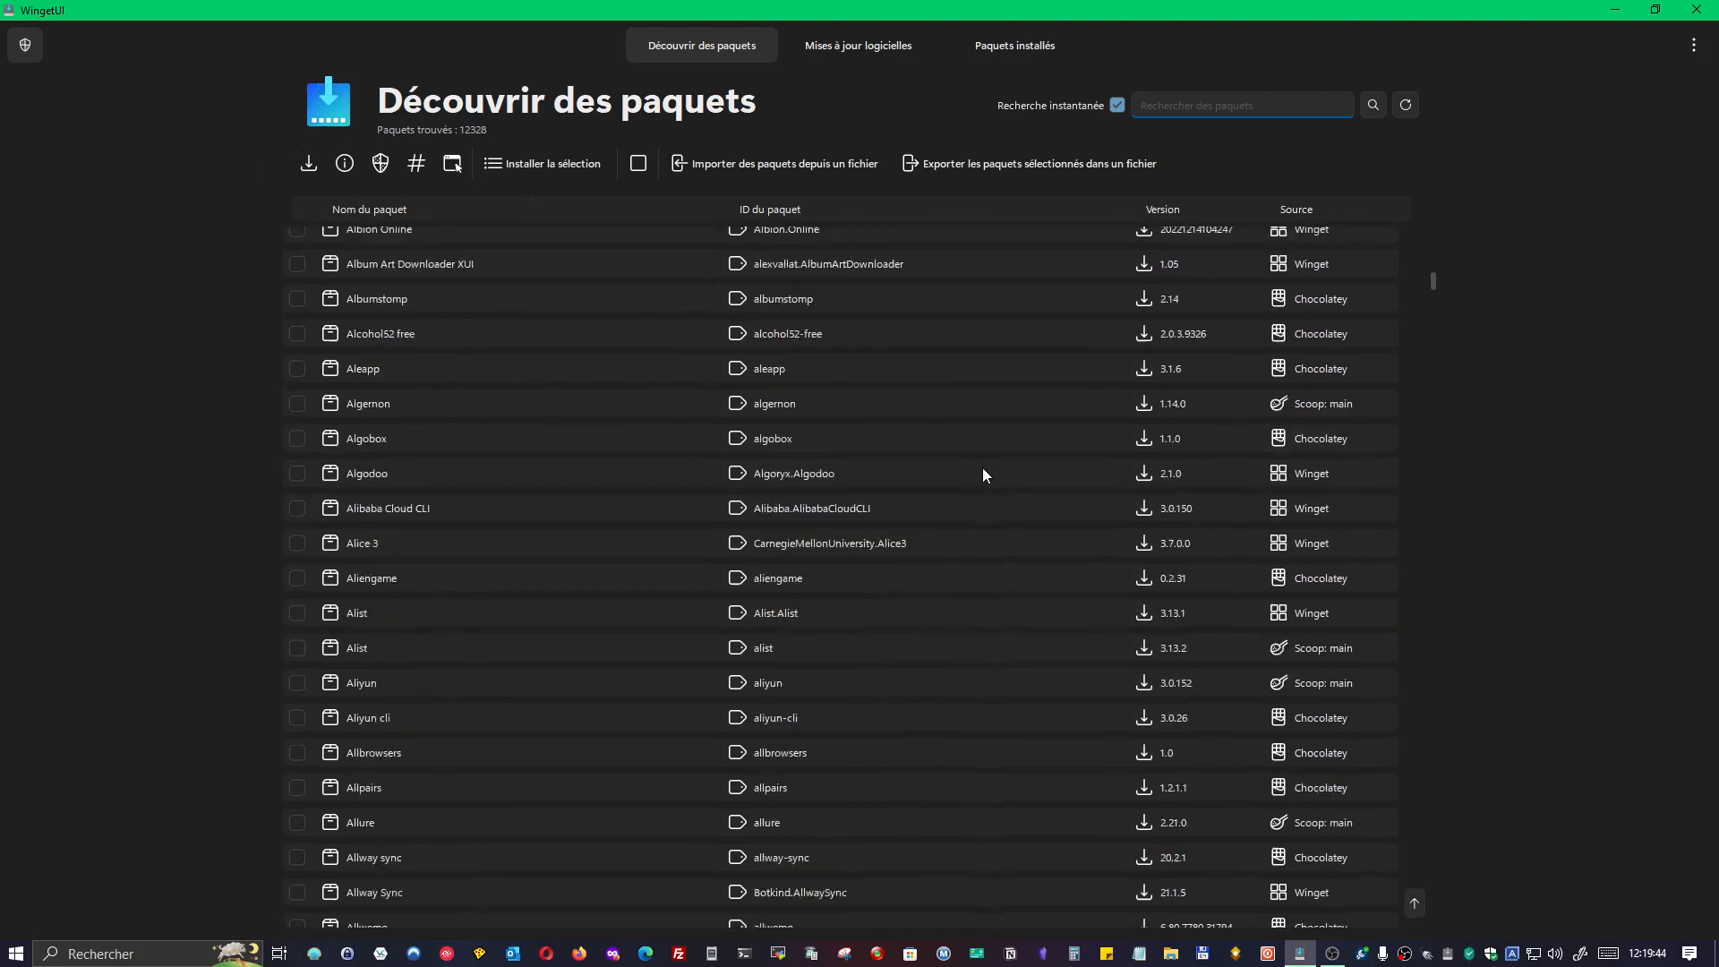
pyautogui.scroll(-15, 983, 475)
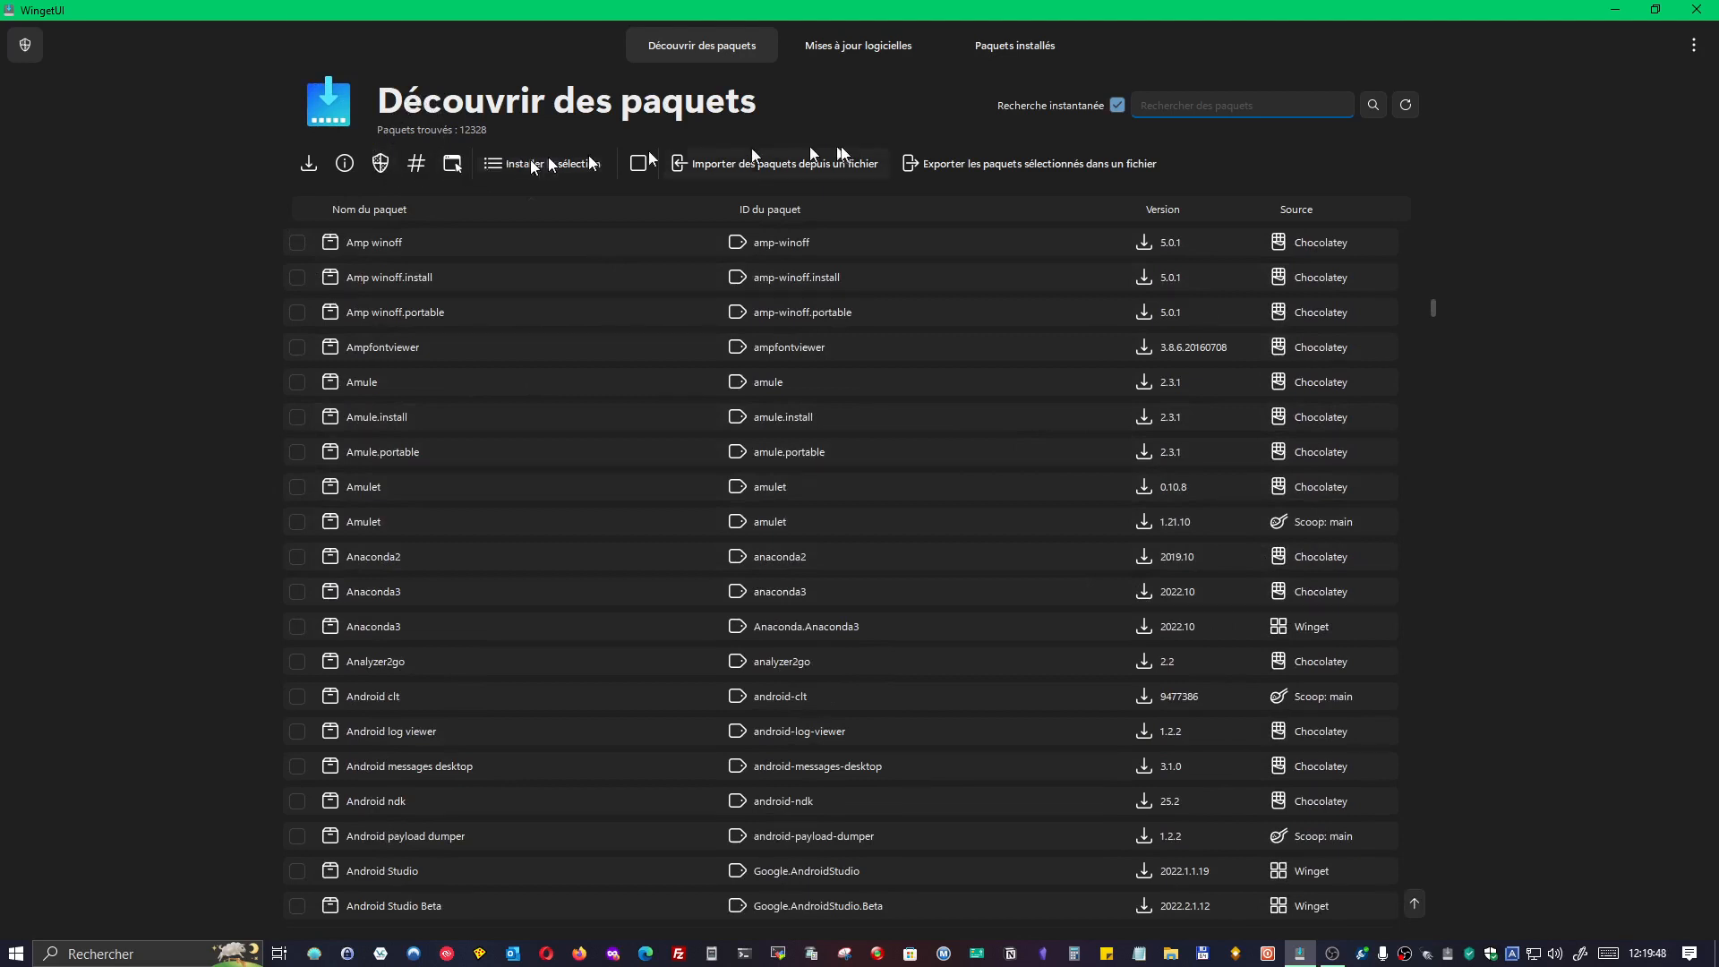
# Show the notice about running WingetUI with administrator rights and acknowledge it.
pyautogui.click(24, 45)
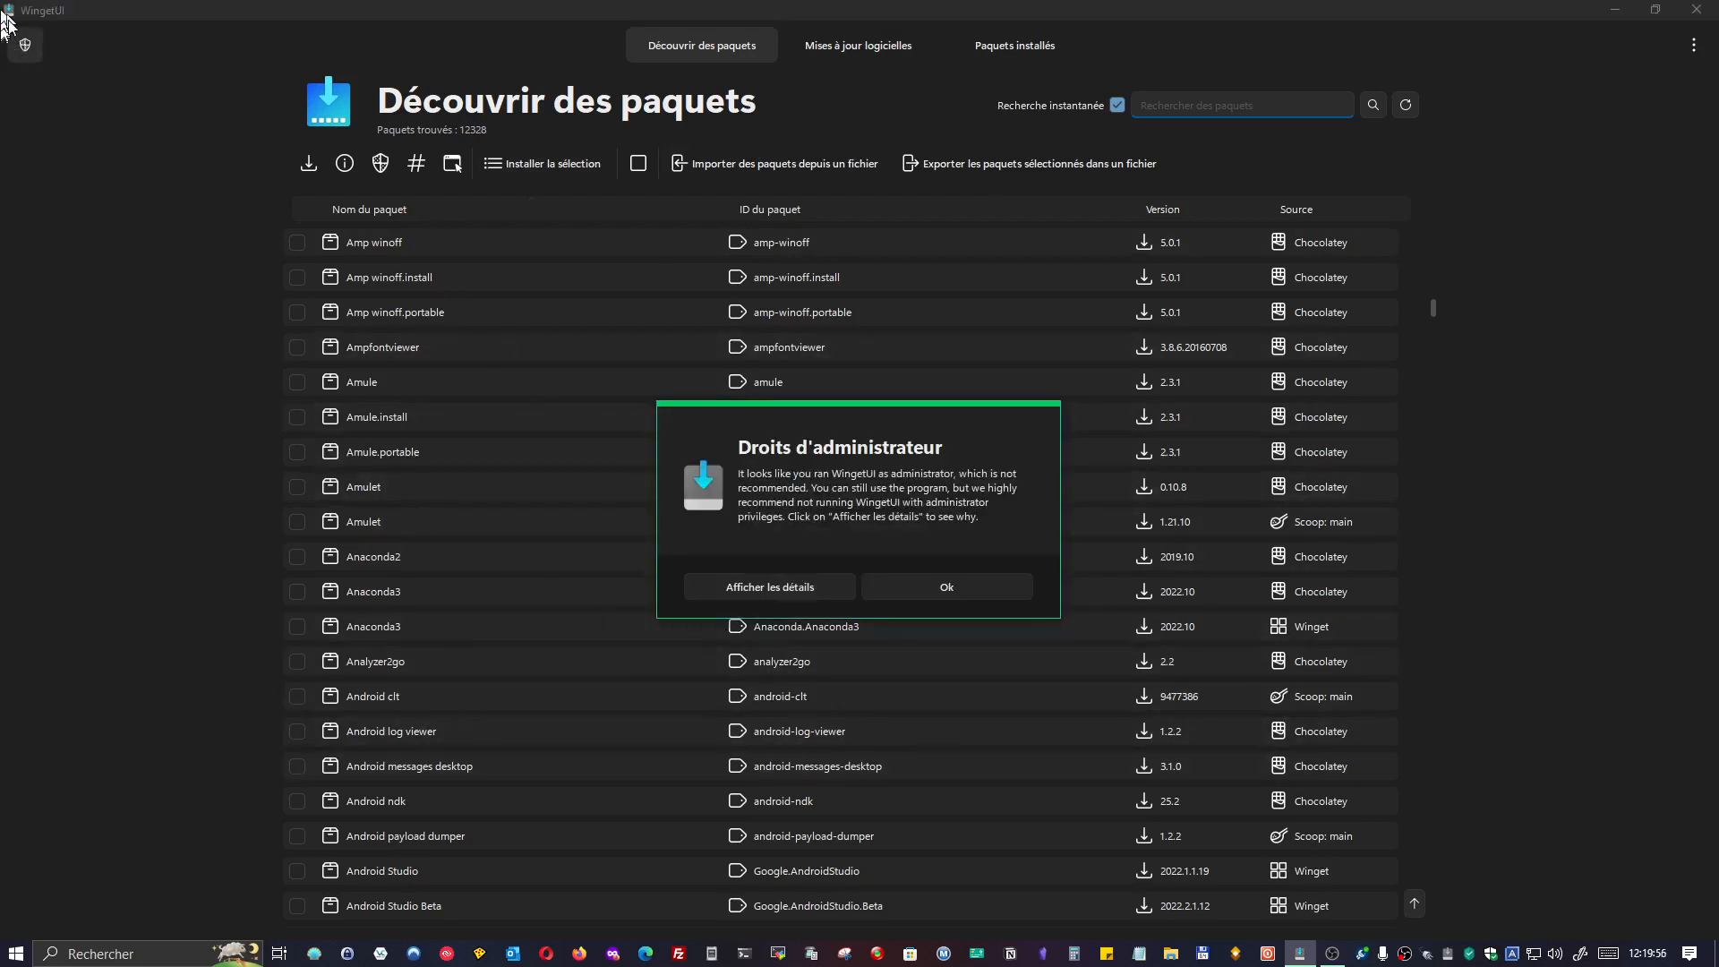
pyautogui.click(937, 587)
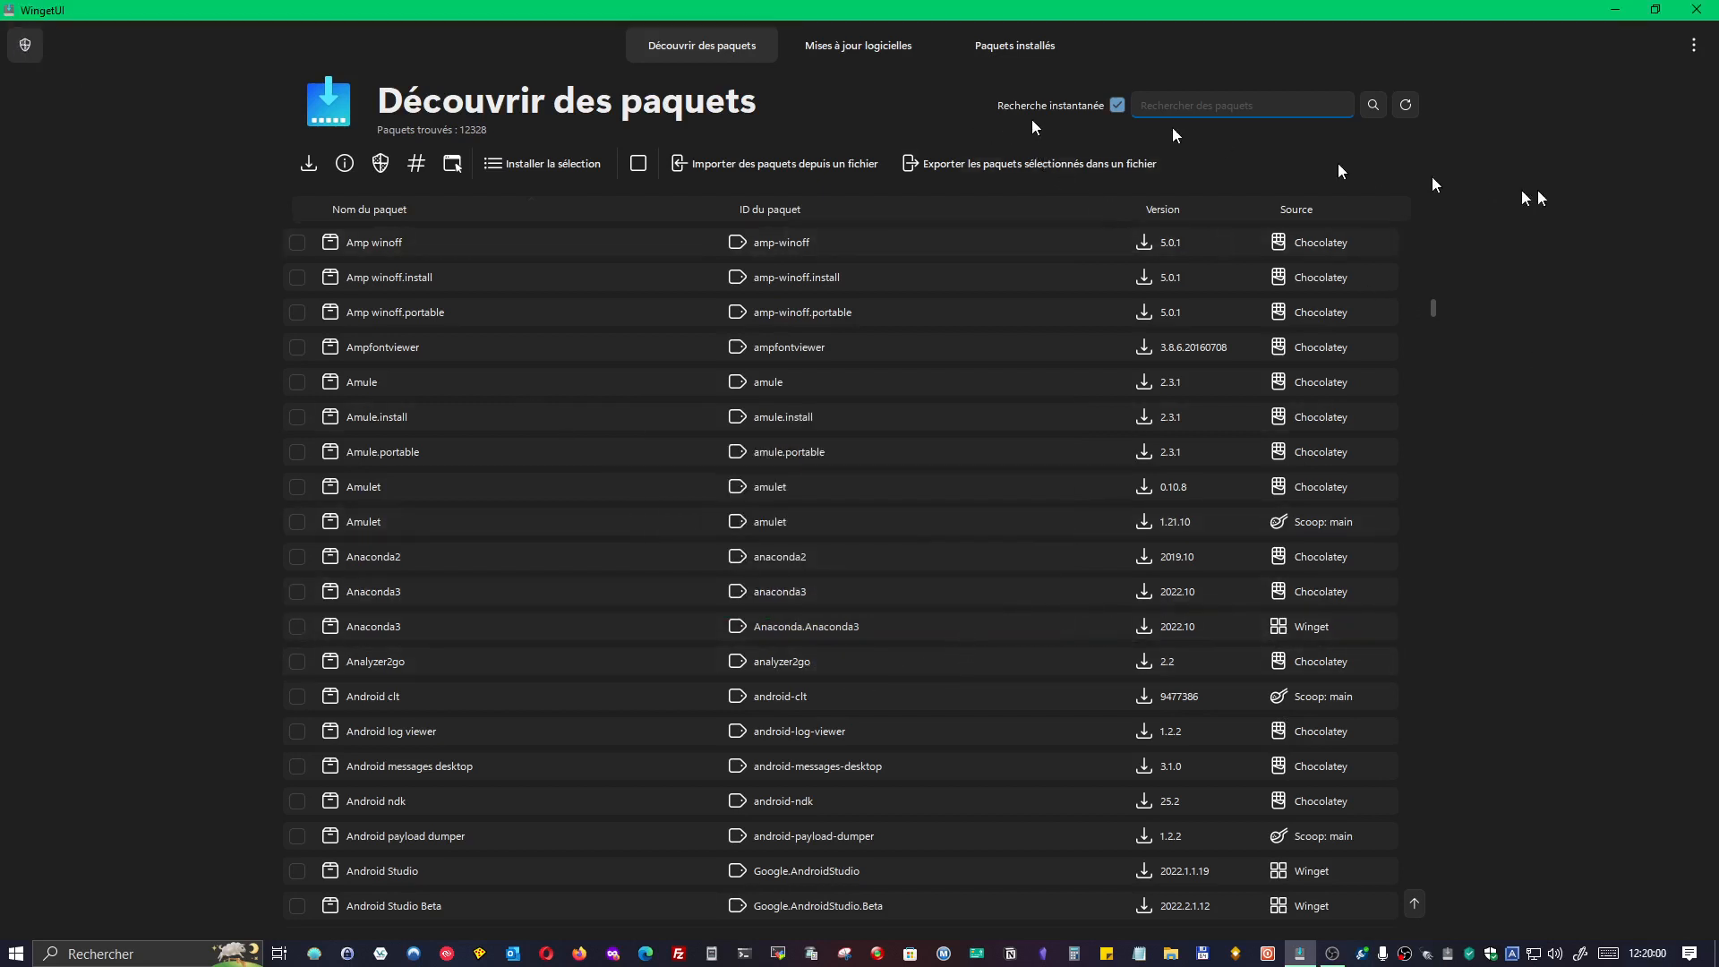